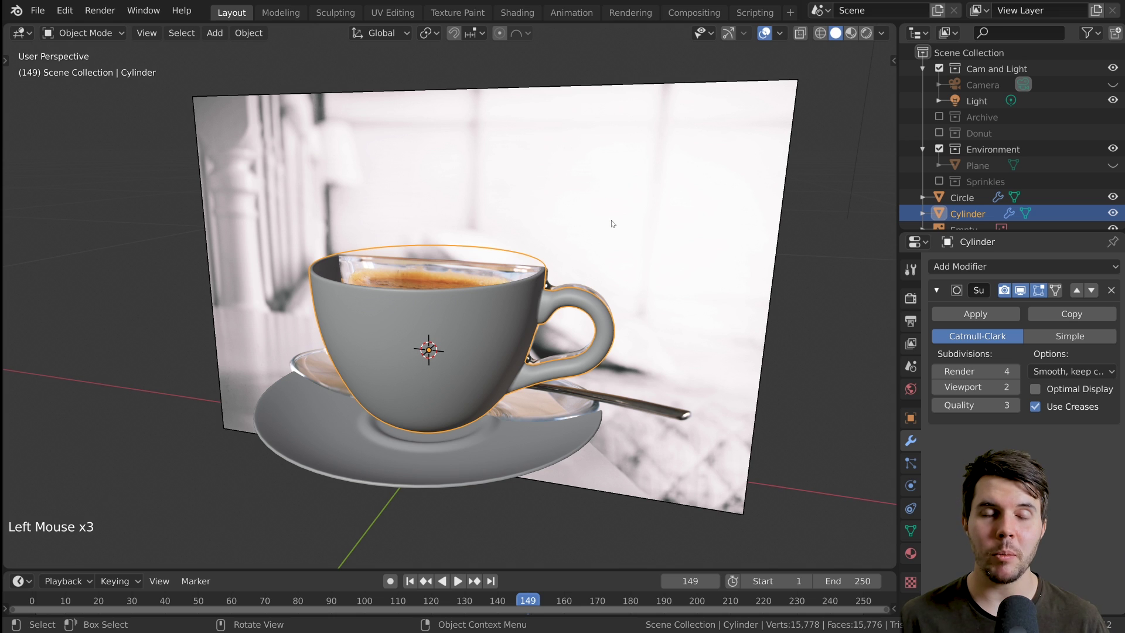
- Switch the viewport to Rendered shading to preview the cup and saucer
middle_click_drag(625, 236, 573, 286)
scroll(552, 357, "down", 1)
scroll(551, 357, "up", 2)
key("z")
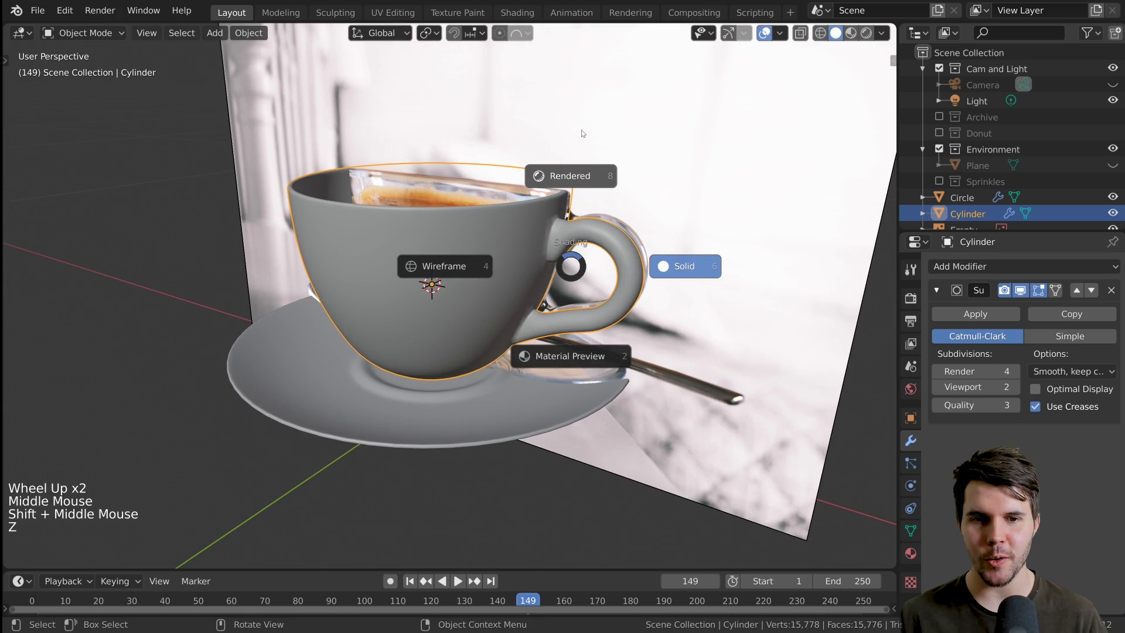
left_click(564, 171)
middle_click_drag(582, 133, 665, 248)
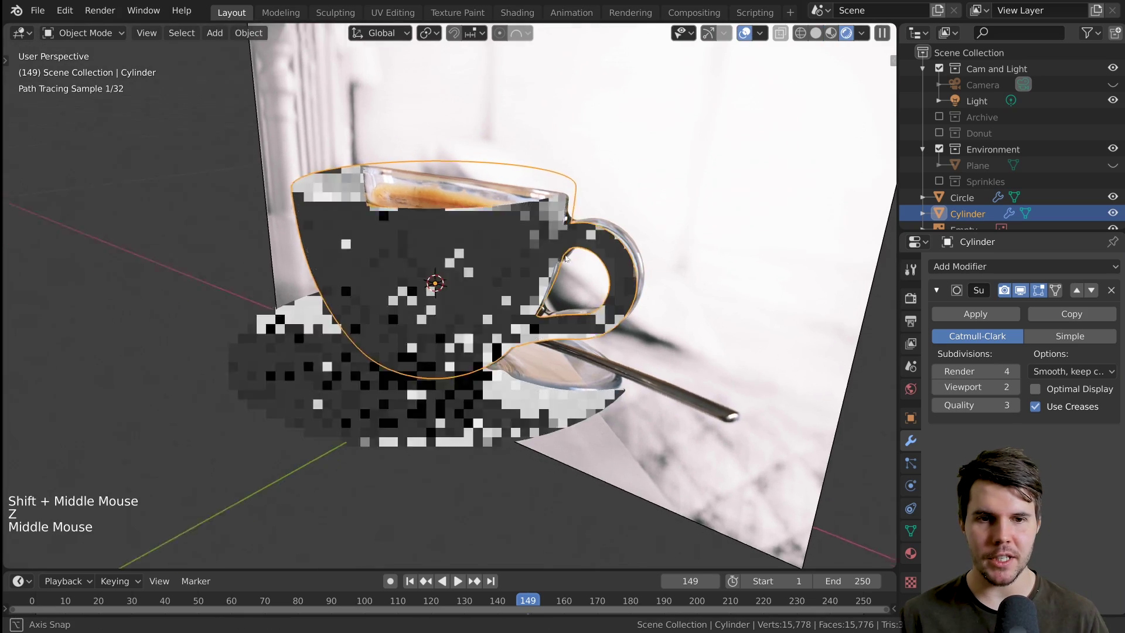
scroll(665, 248, "down", 2)
- Move the coffee cup reference image (Empty) into the Archive collection
left_click(633, 145)
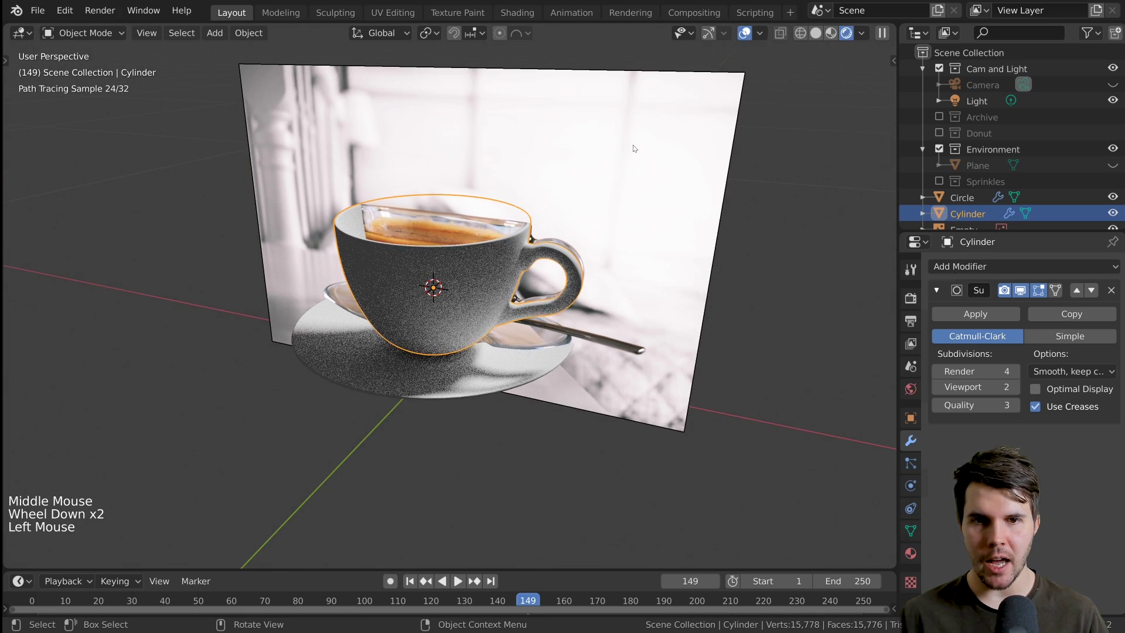
left_click_drag(994, 231, 990, 286)
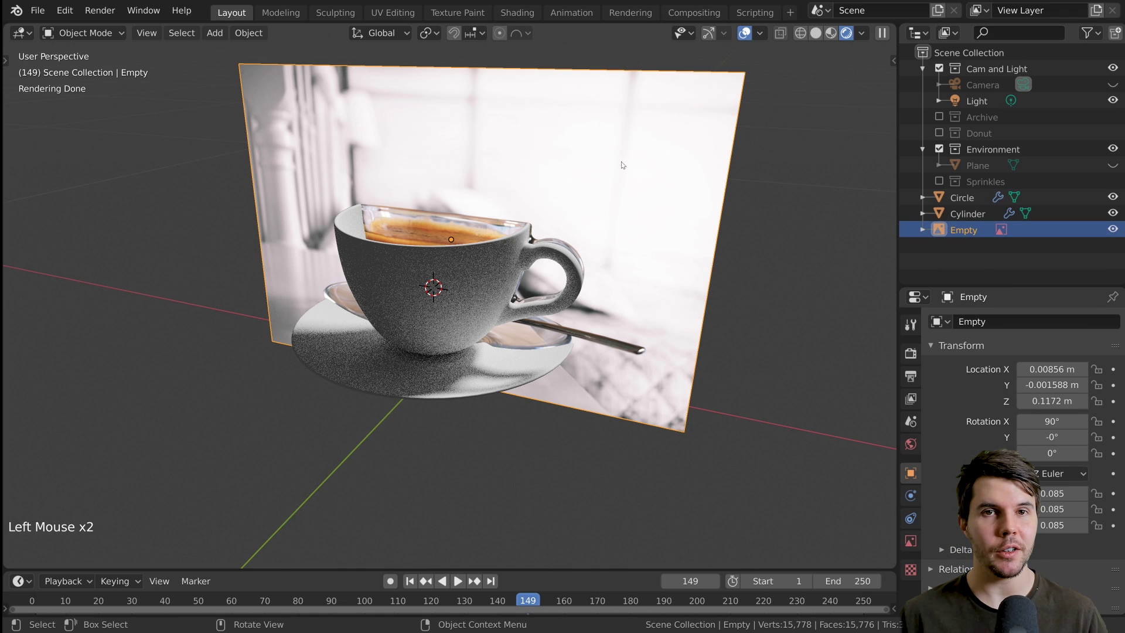
left_click_drag(963, 230, 997, 117)
left_click(1001, 117)
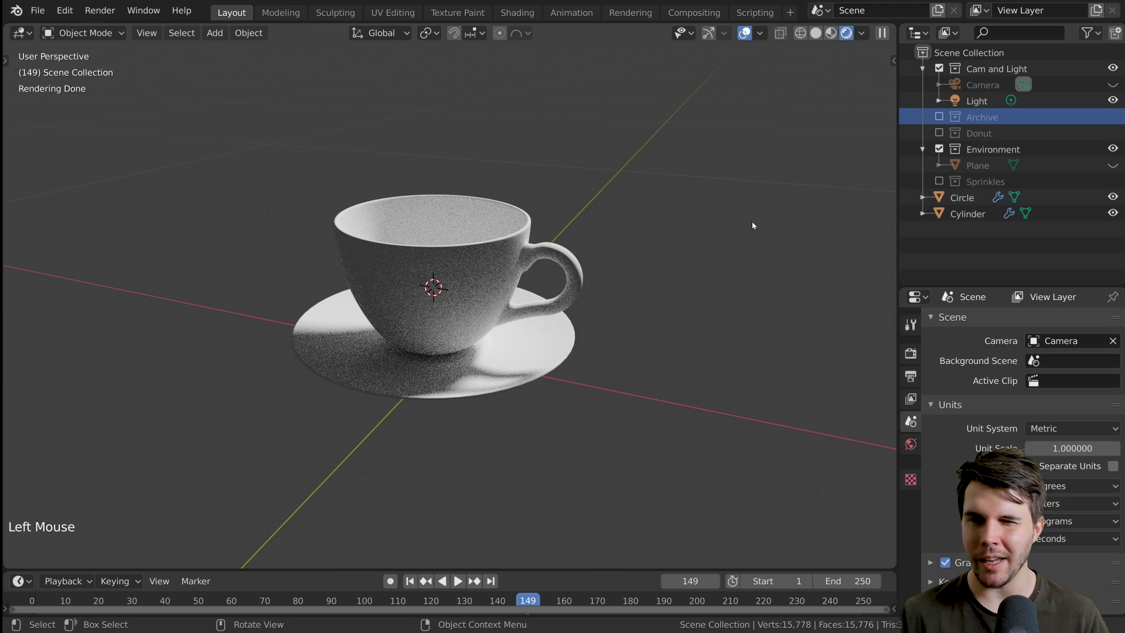
- Select the cup and unhide the Plane in the Environment collection
middle_click_drag(753, 225, 728, 234)
scroll(666, 244, "up", 2)
left_click(584, 304)
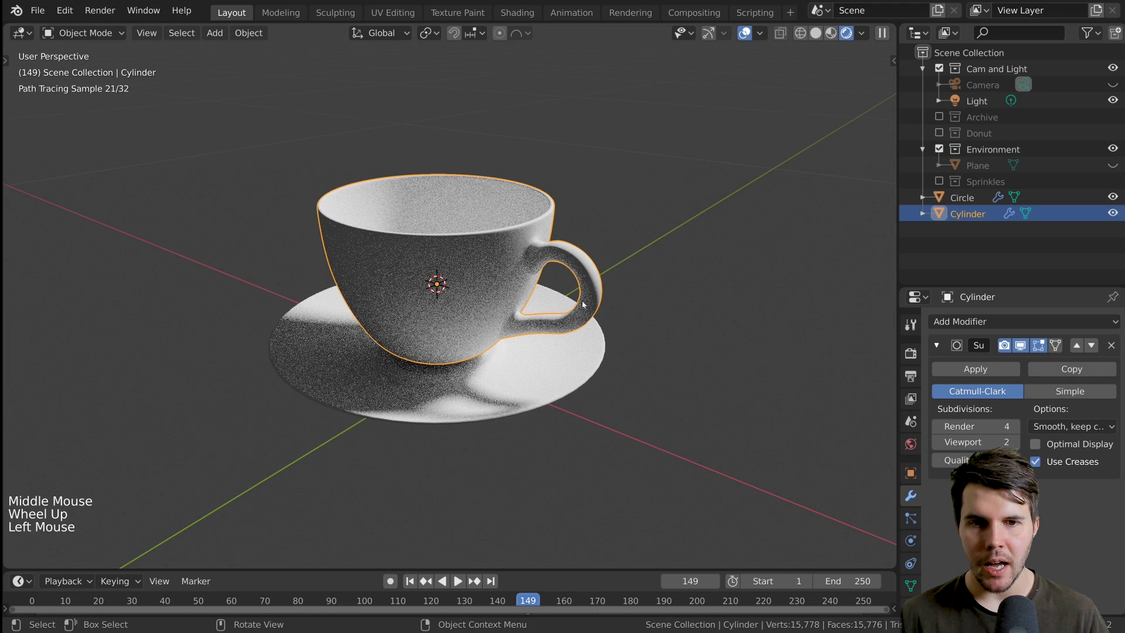
scroll(583, 304, "down", 2)
left_click(1113, 165)
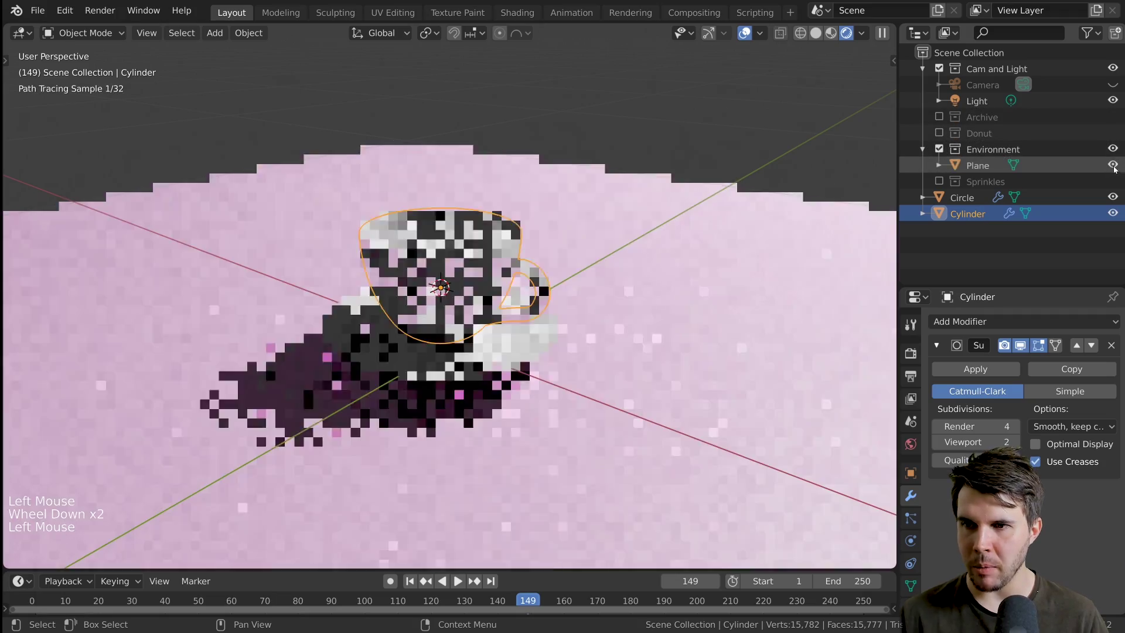
middle_click_drag(703, 265, 609, 293)
scroll(567, 287, "up", 1)
scroll(609, 293, "down", 1)
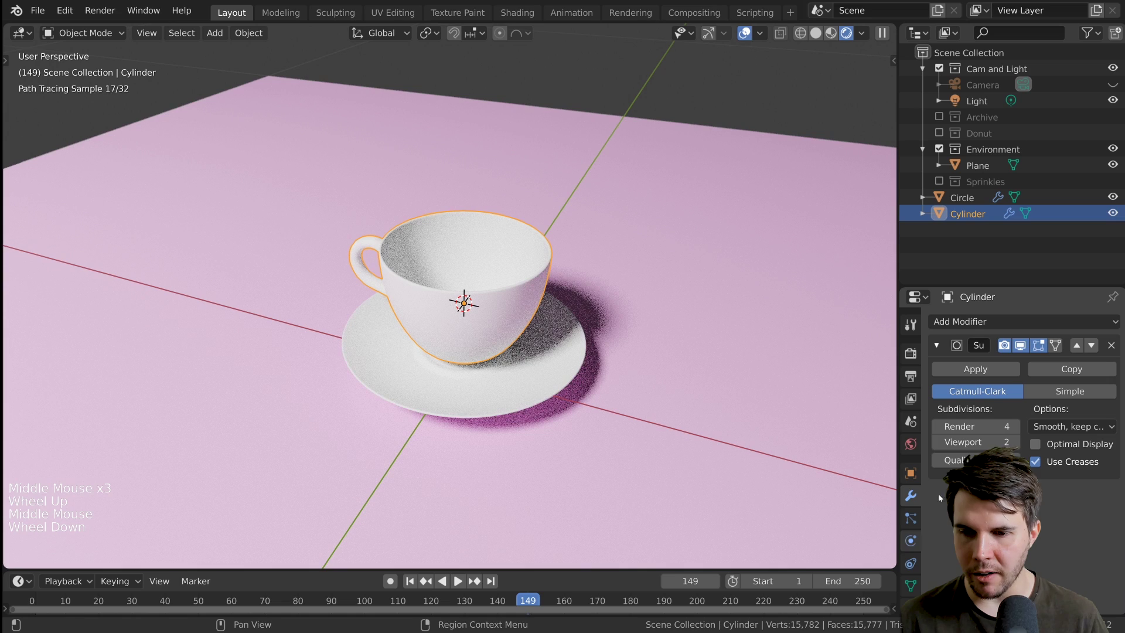
- Enlarge the Properties editor and create a new material for the cup
left_click_drag(1008, 288, 1008, 145)
left_click(910, 466)
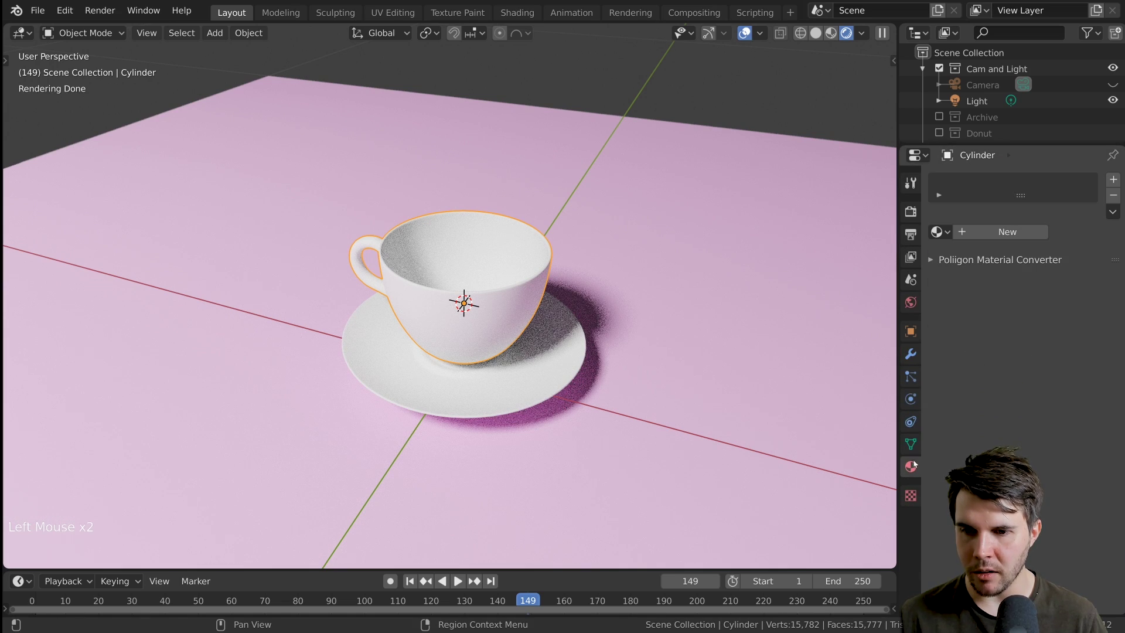
scroll(544, 332, "up", 2)
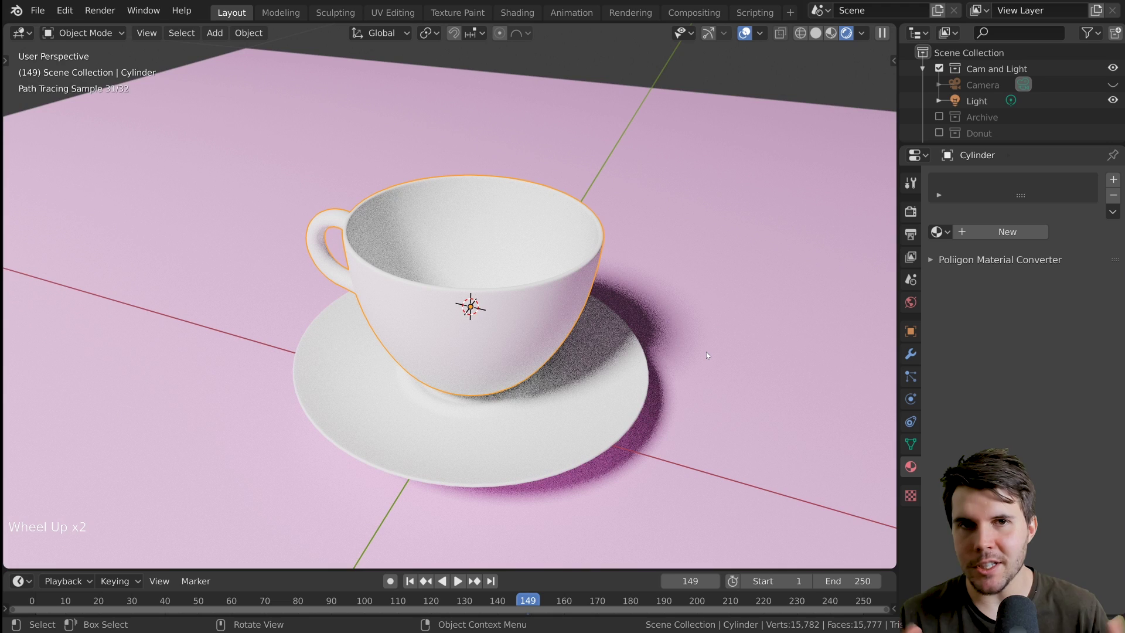
left_click(1021, 233)
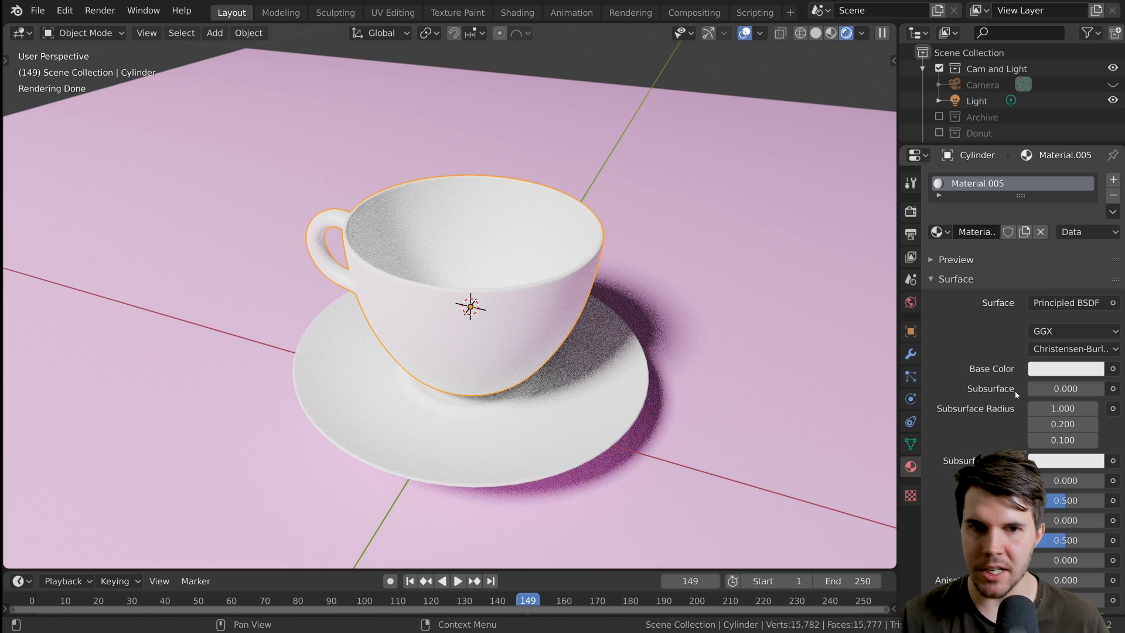
- Set the Transmission of the cup's Principled BSDF material to 1.000
middle_click_drag(618, 396, 607, 383)
middle_click_drag(606, 383, 586, 367, "shift")
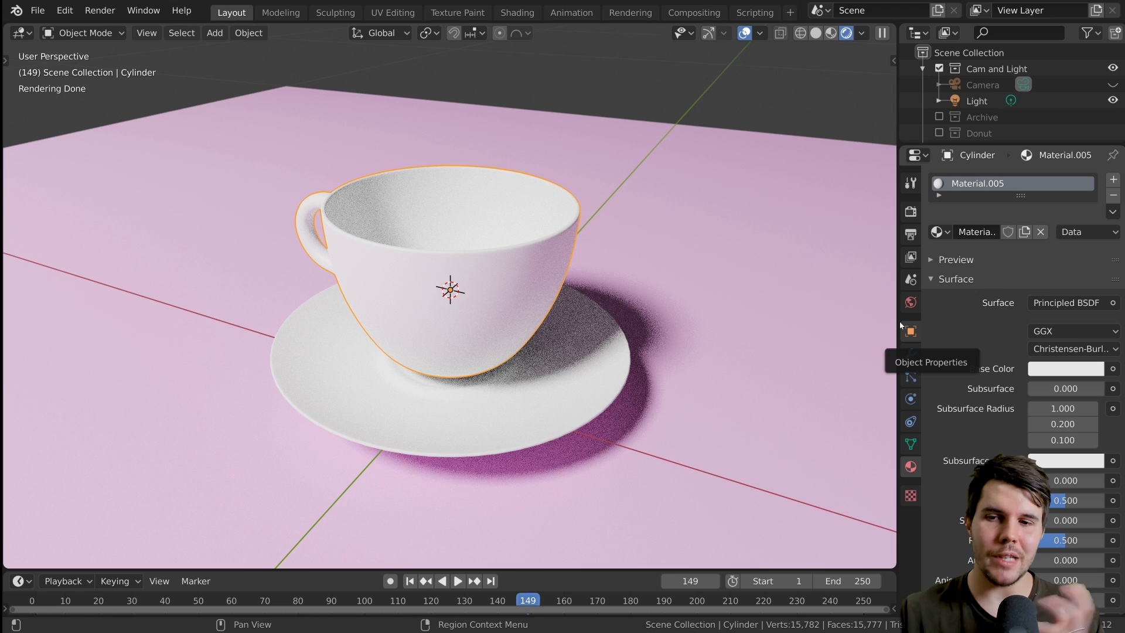
left_click(1066, 302)
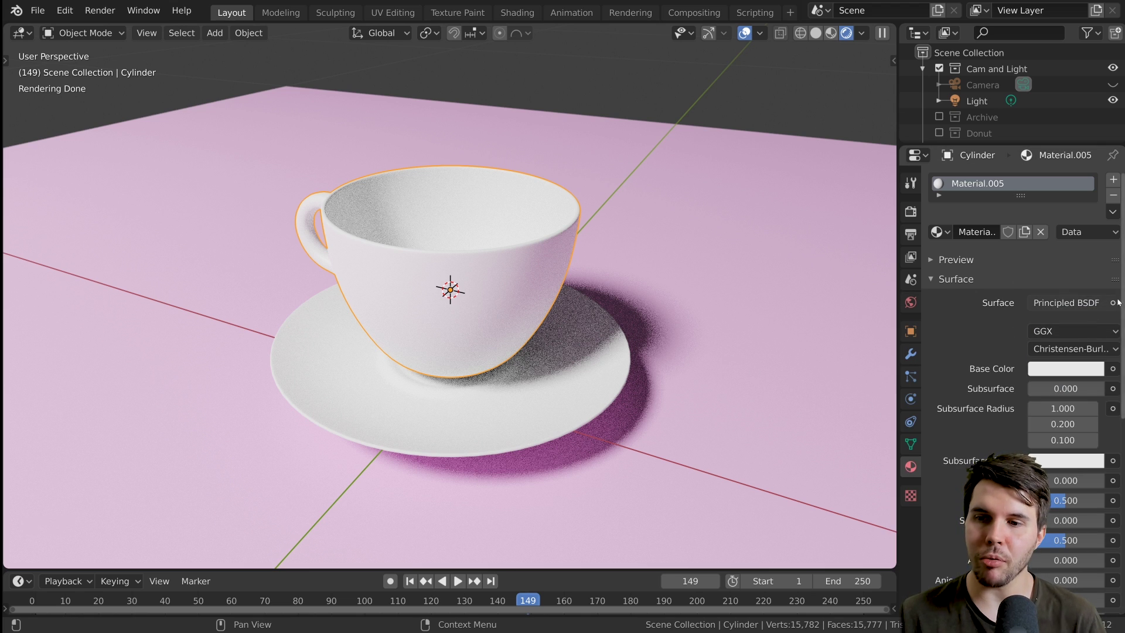
scroll(1065, 304, "down", 3)
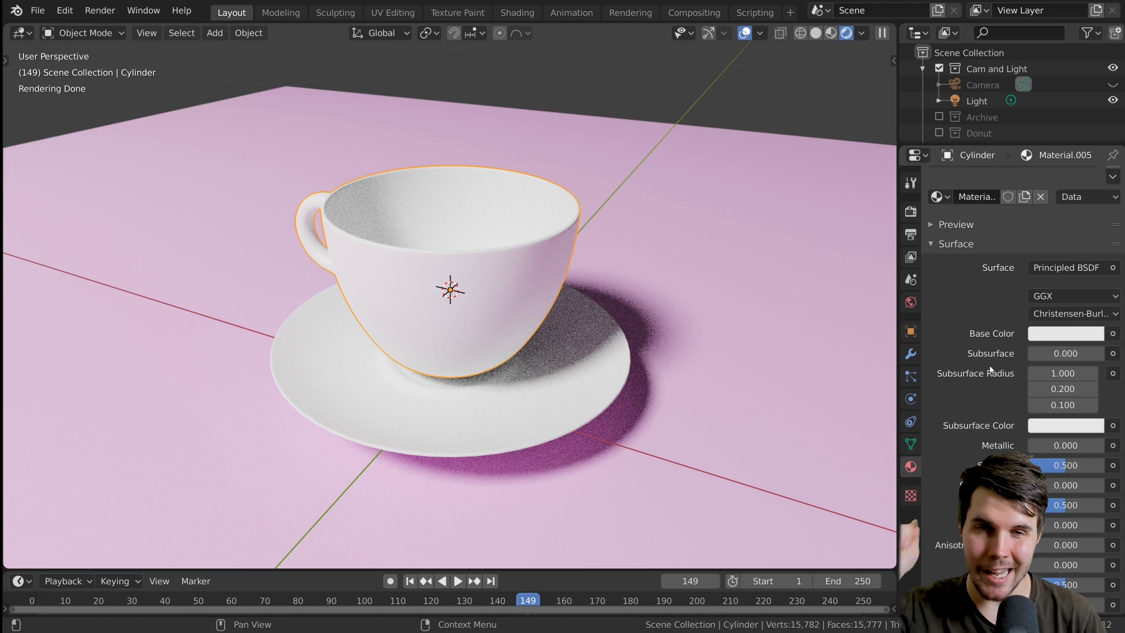
scroll(990, 370, "down", 18)
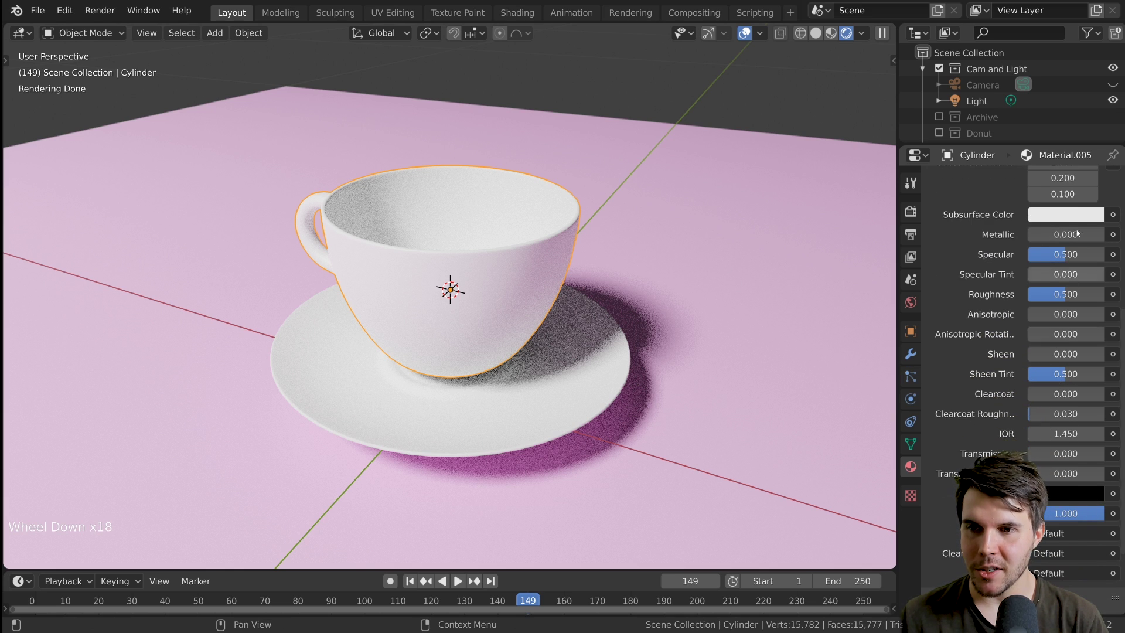
left_click(1055, 458)
left_click_drag(1055, 458, 1079, 453)
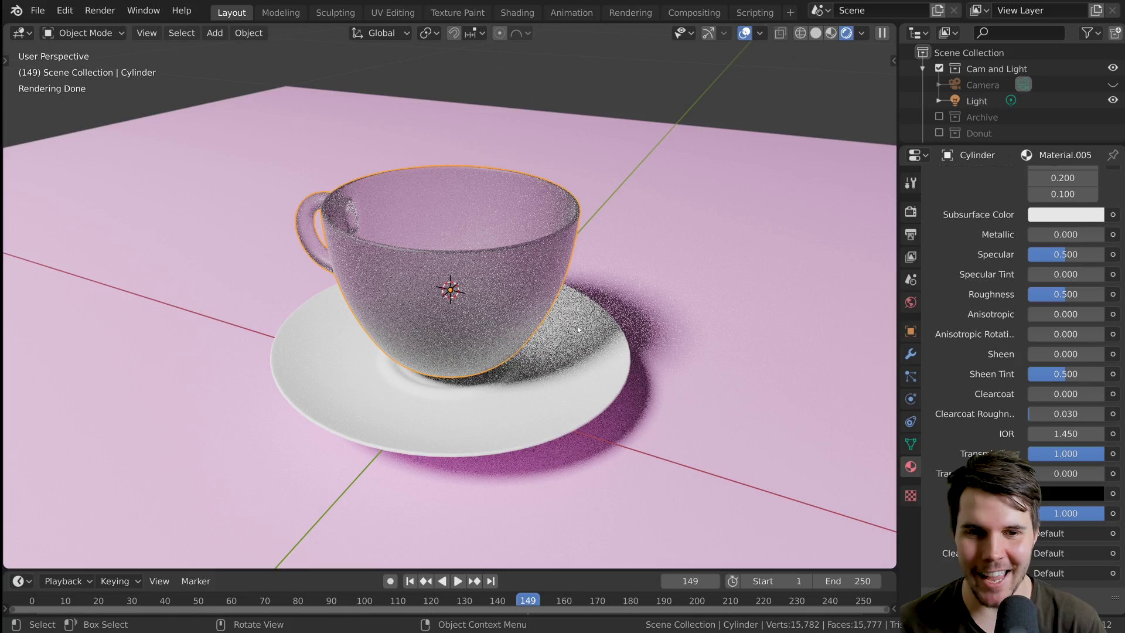
- Set the Roughness of the cup's material to 0.000 for clear glass
scroll(407, 276, "up", 2)
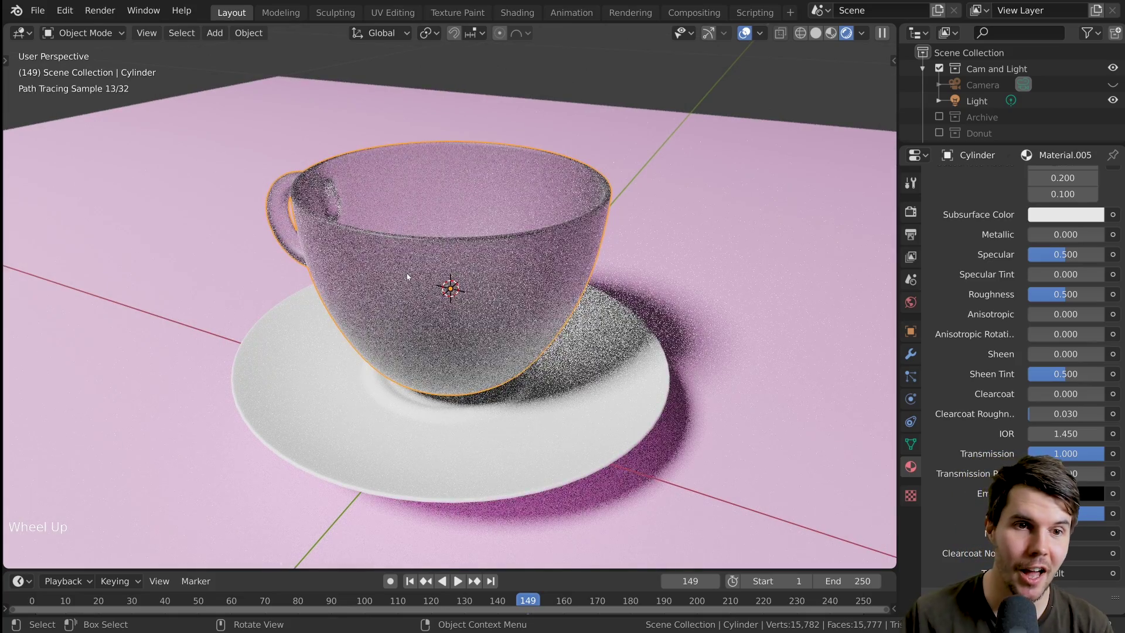
scroll(961, 417, "up", 2)
scroll(960, 416, "up", 3)
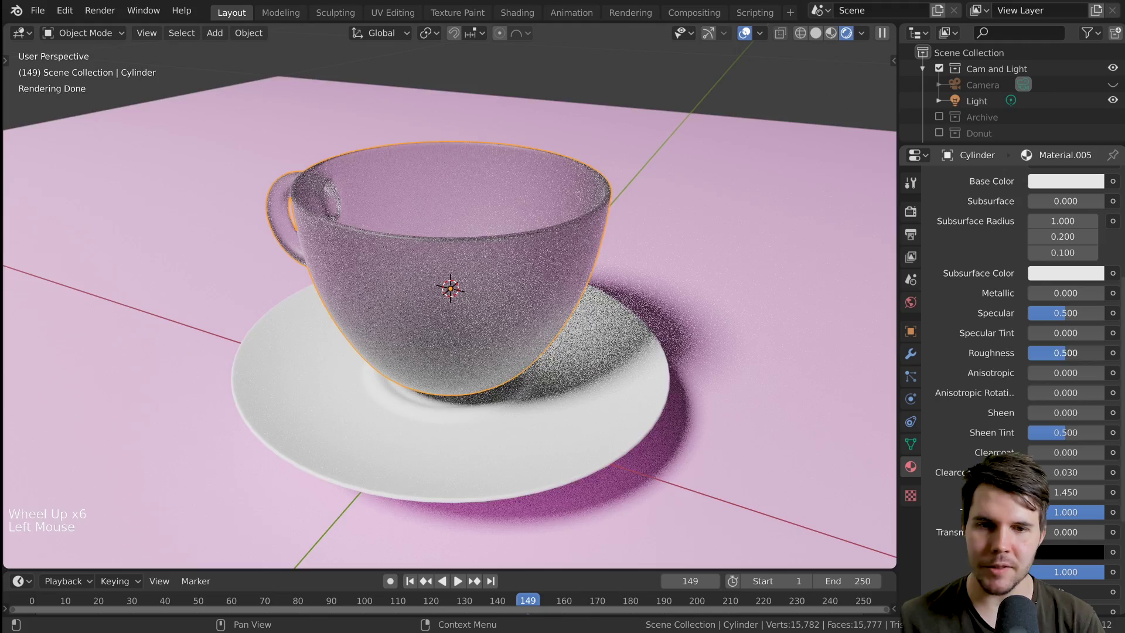
left_click_drag(1059, 354, 955, 338)
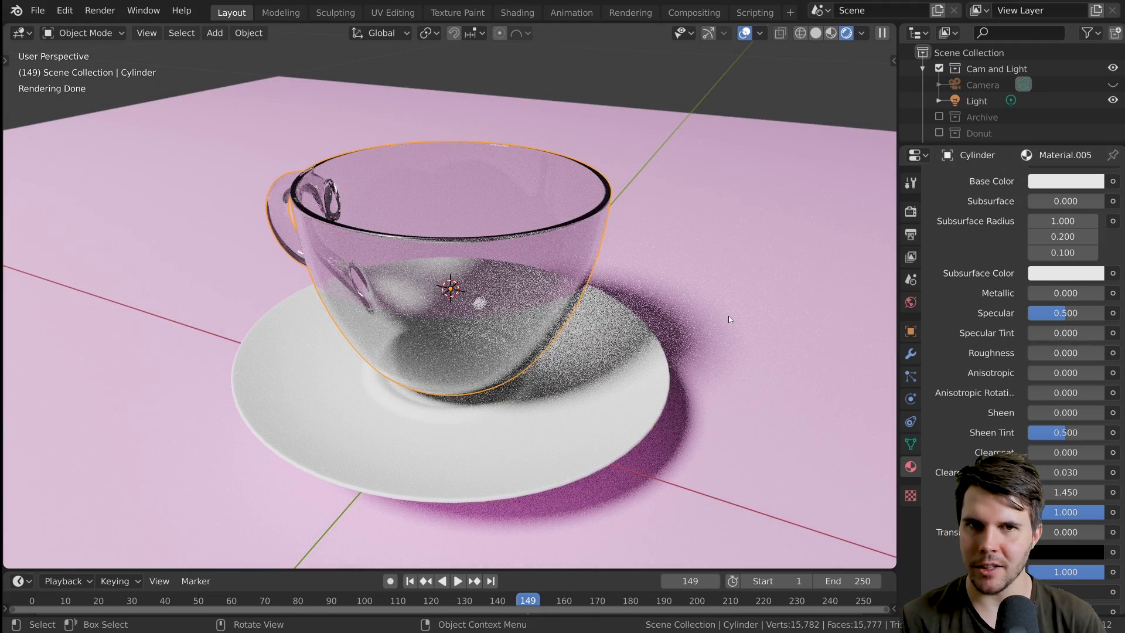
- Link the cup's material to the saucer, selecting the saucer first and the cup as the active object
left_click(634, 354)
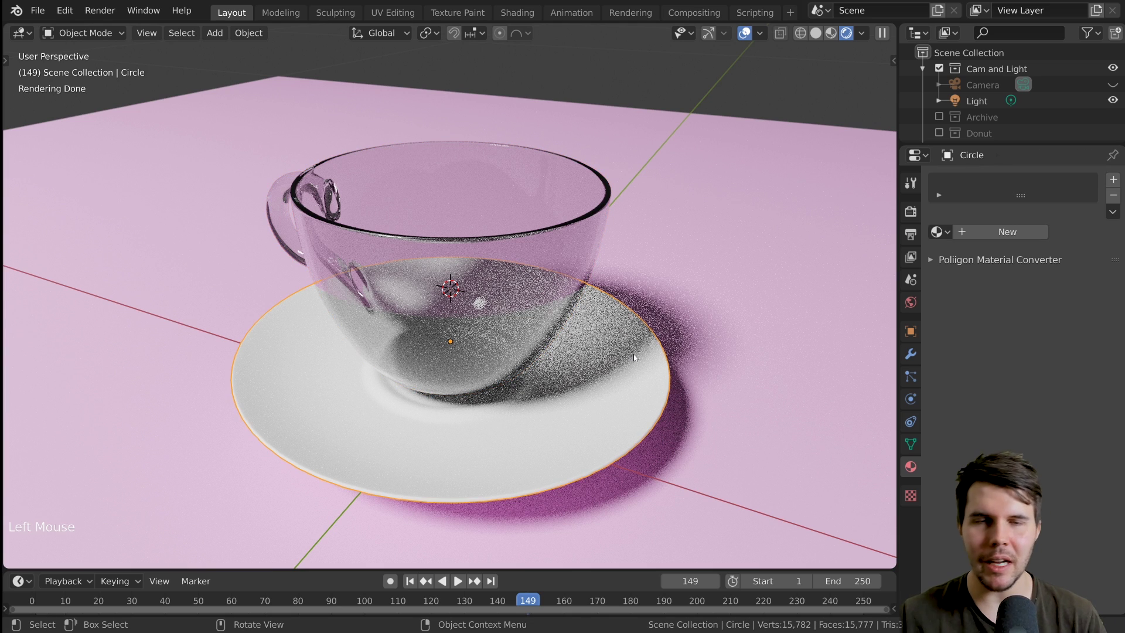
double_click(611, 362)
left_click(547, 297)
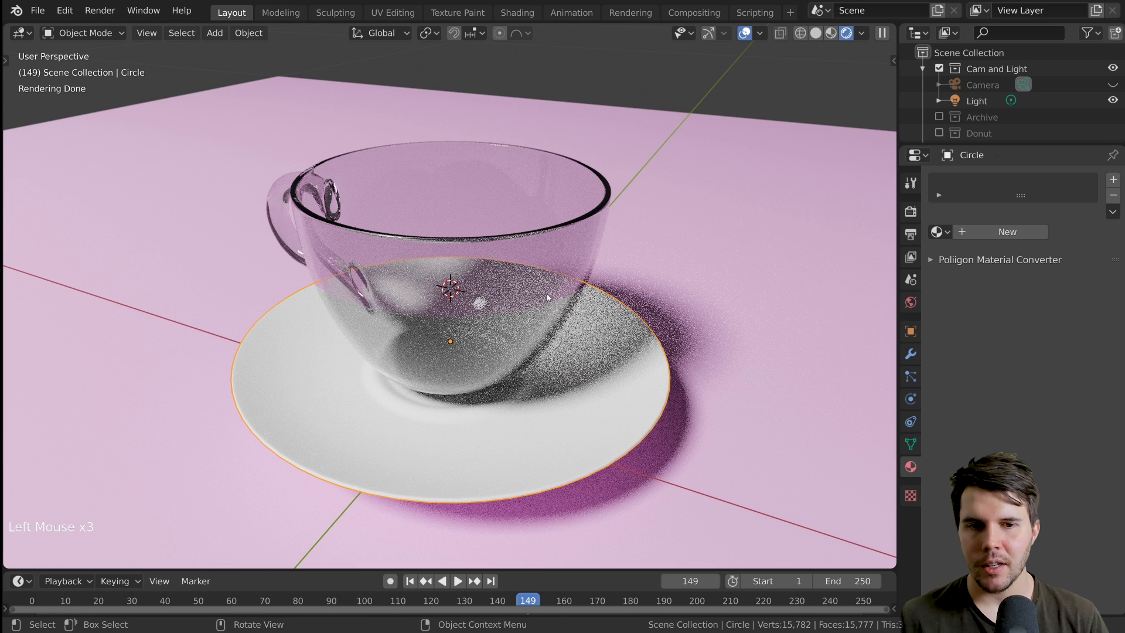
left_click(616, 352)
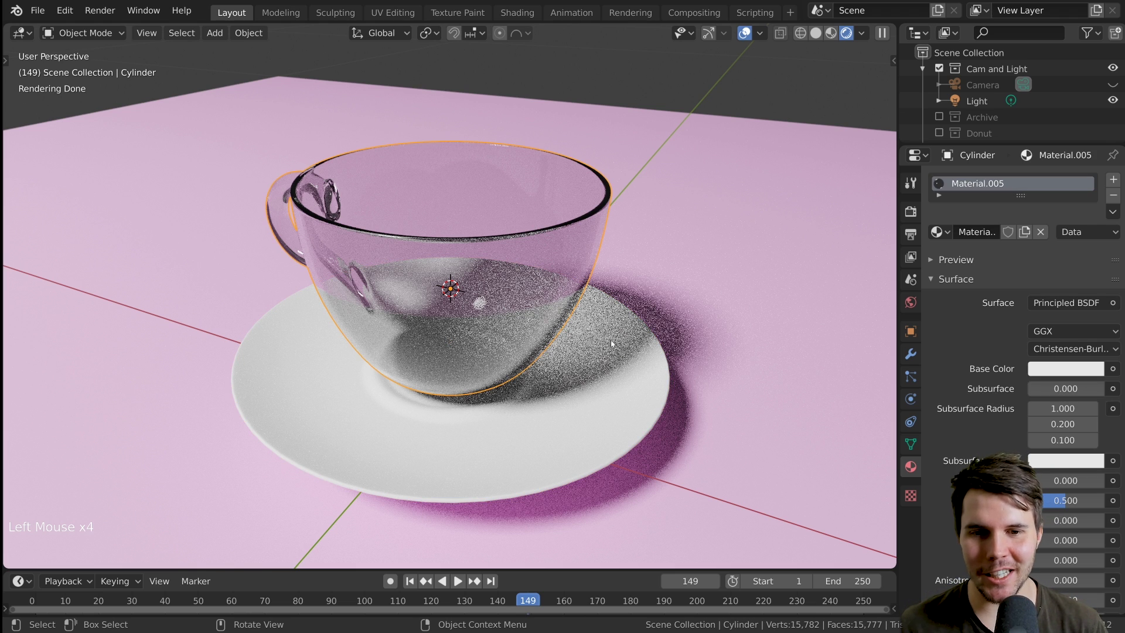
left_click(611, 343)
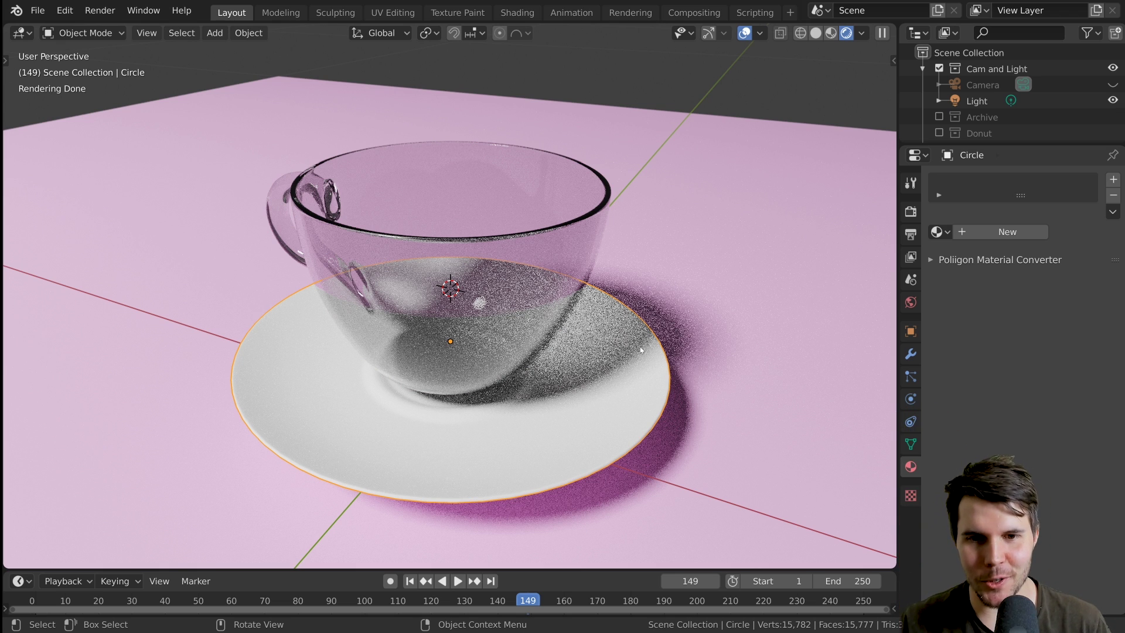
left_click(572, 249, "shift")
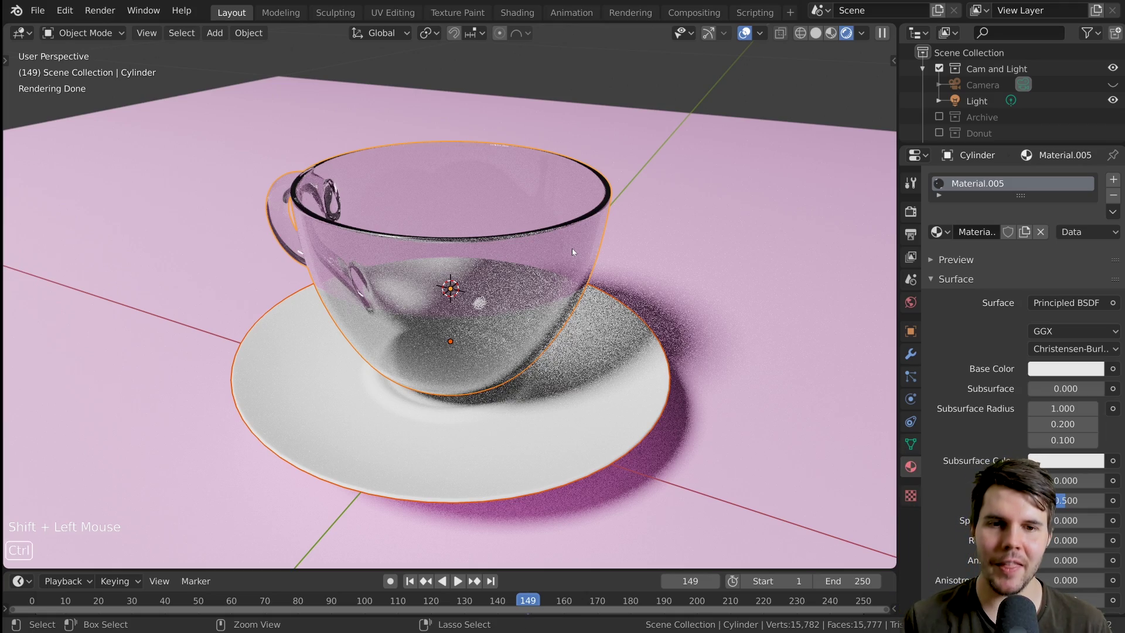
key("ctrl+l")
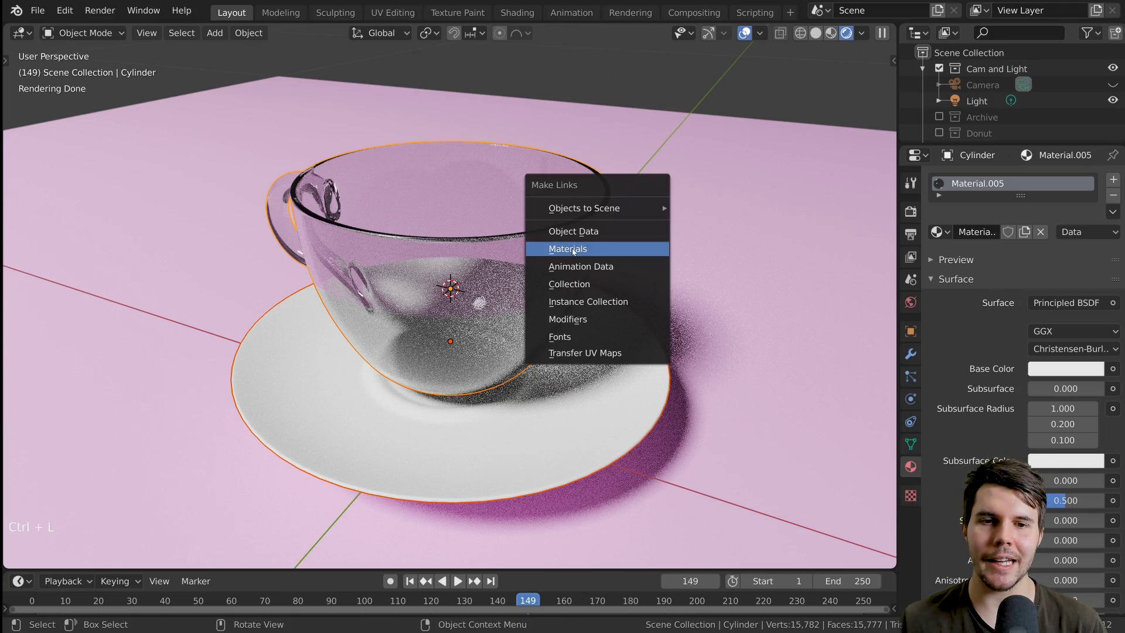
left_click(573, 249)
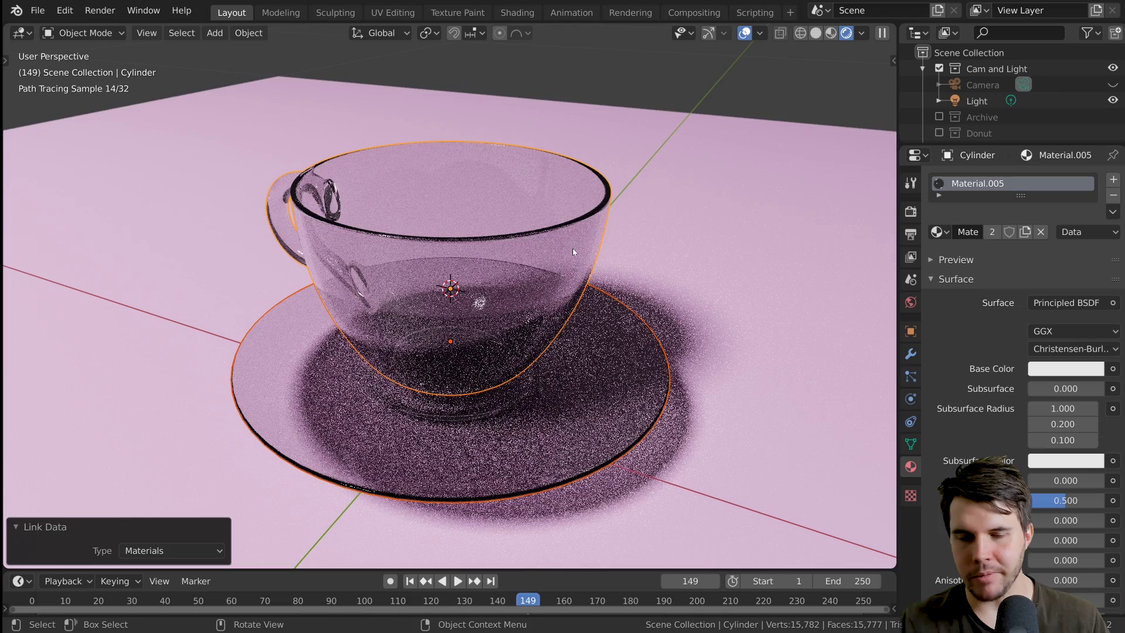
- Select the saucer and rename its shared material to Glass
left_click(560, 304)
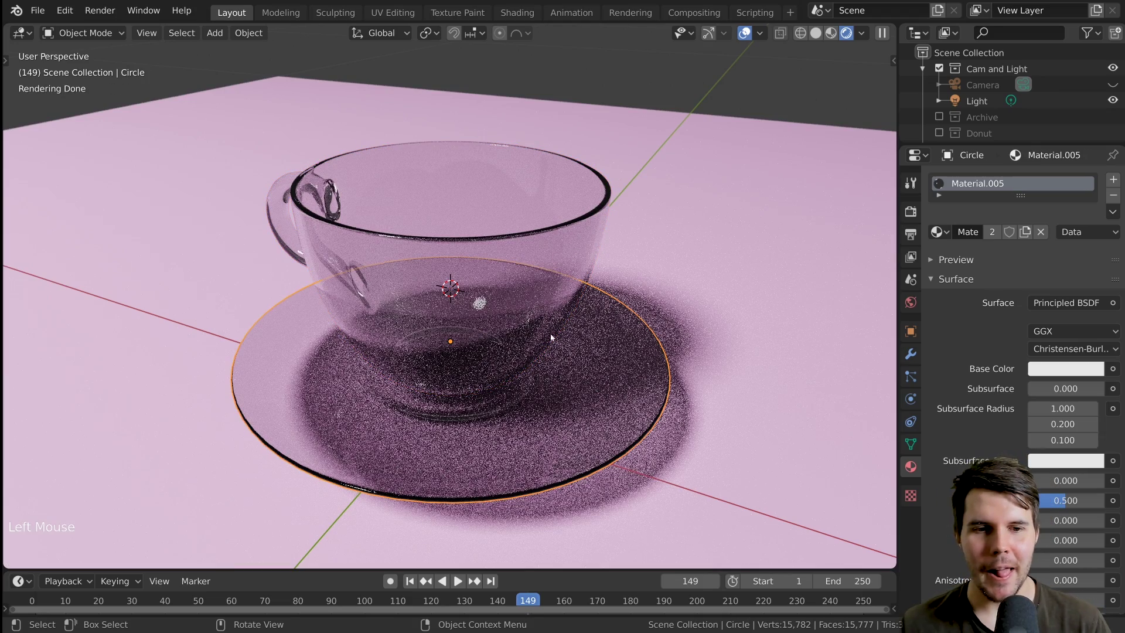
middle_click_drag(448, 276, 447, 288)
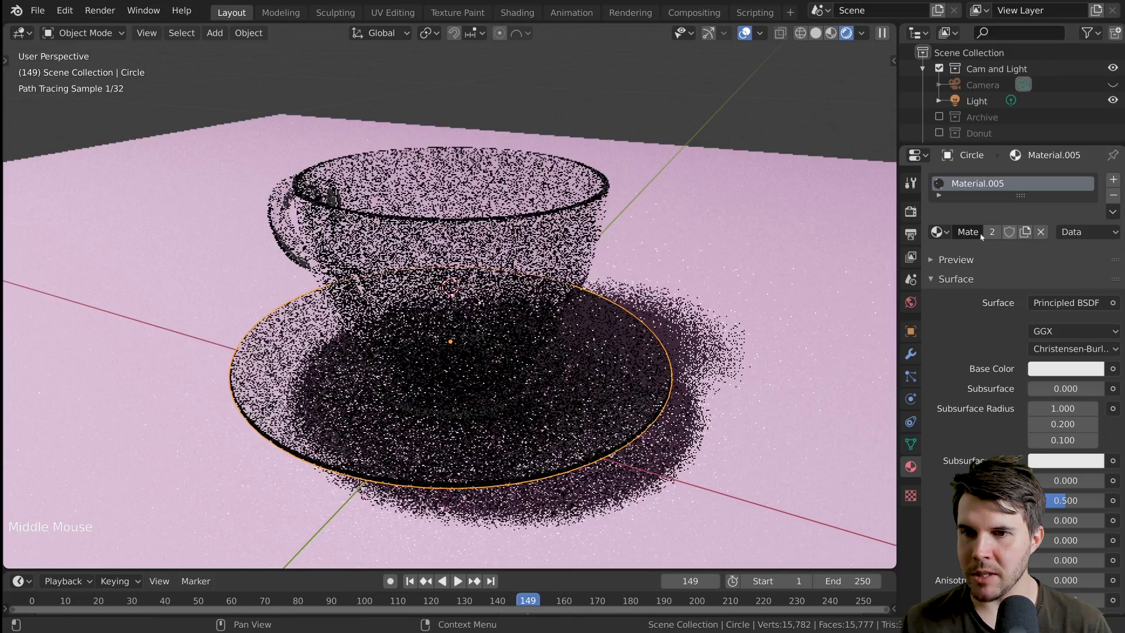
type("Glass")
left_click(952, 256)
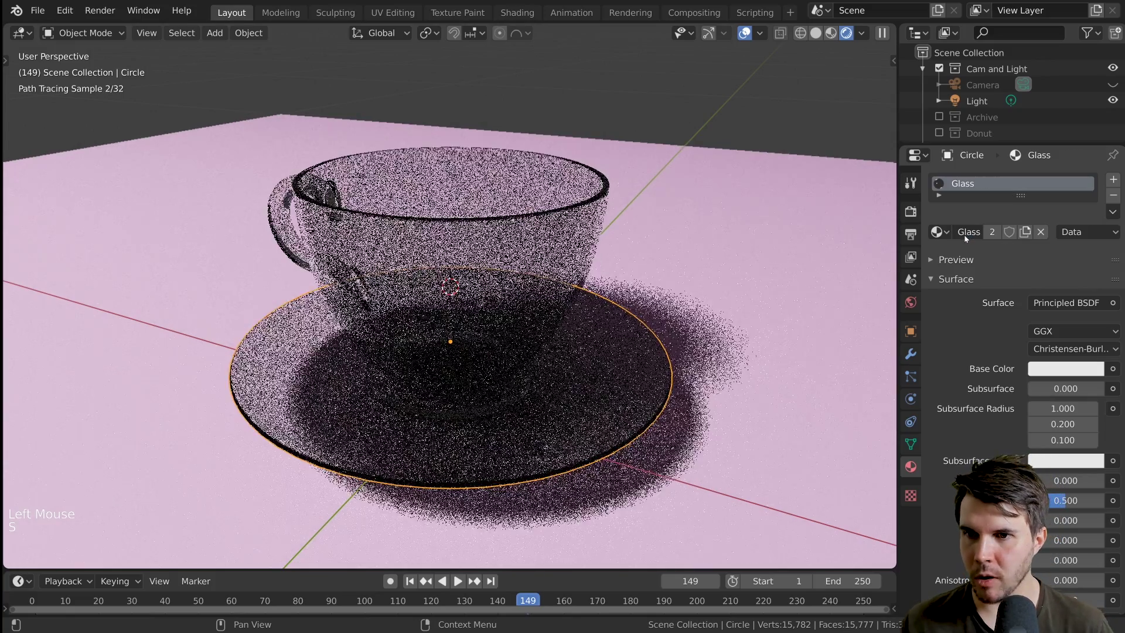
- Raise the brightness value of the Glass material's Base Color to pure white
scroll(952, 256, "down", 10)
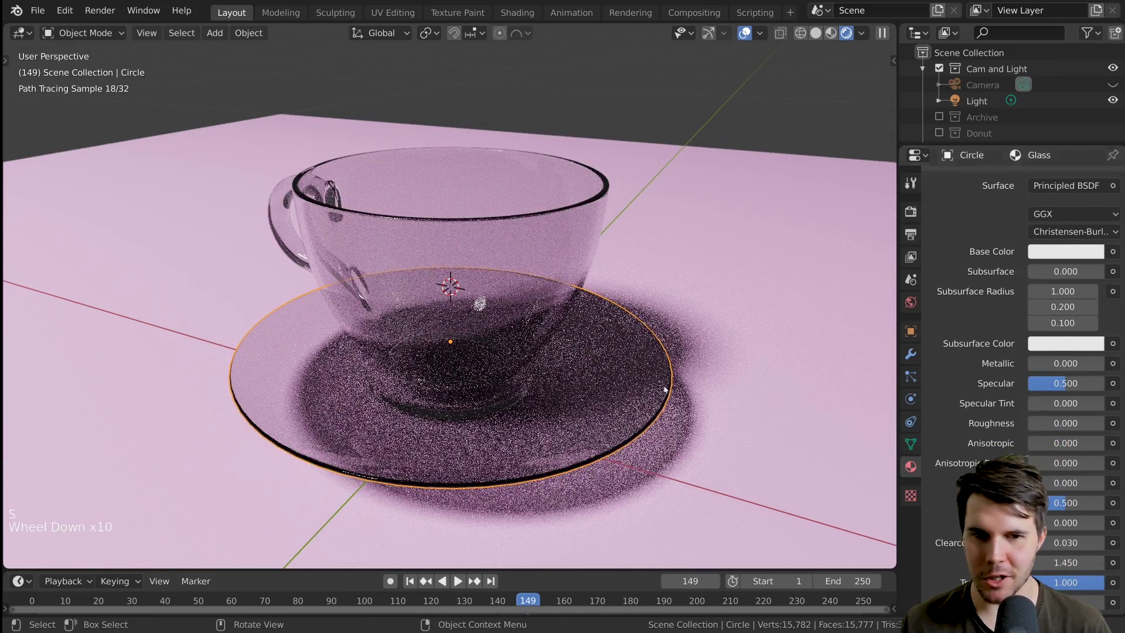
middle_click_drag(603, 335, 616, 338)
scroll(617, 335, "down", 3)
scroll(619, 335, "up", 2)
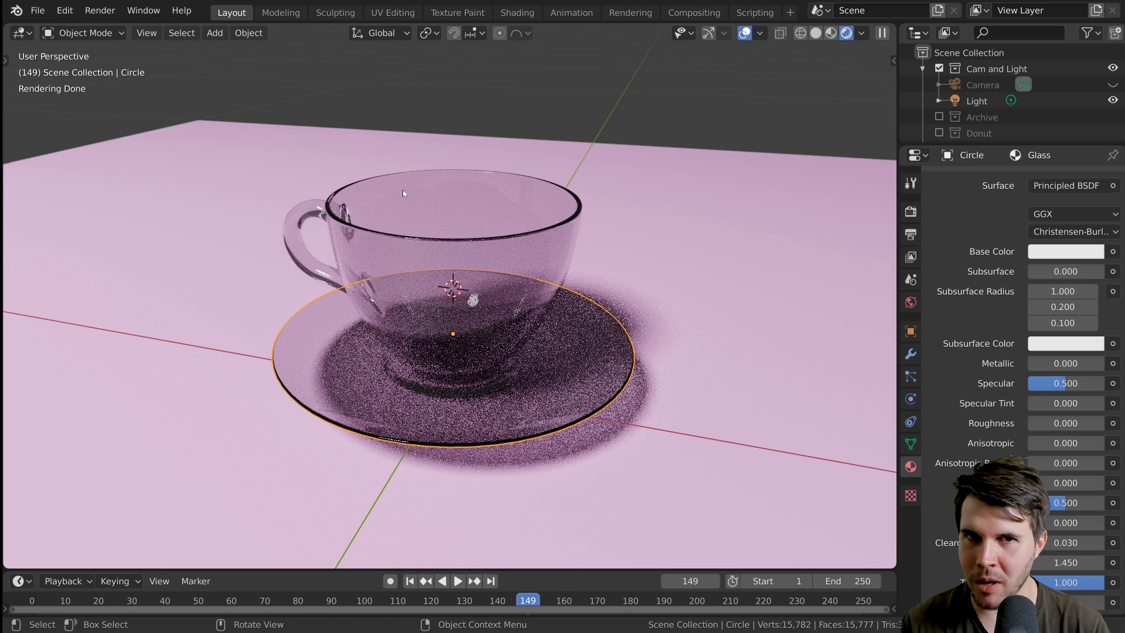
left_click(1056, 253)
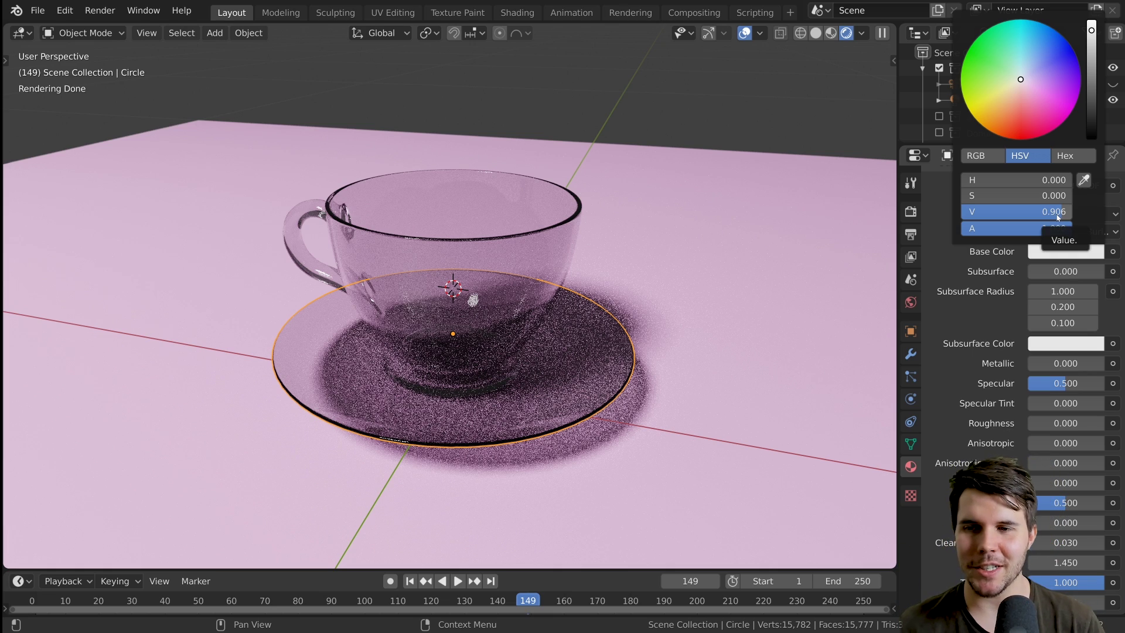
left_click_drag(1058, 216, 1075, 216)
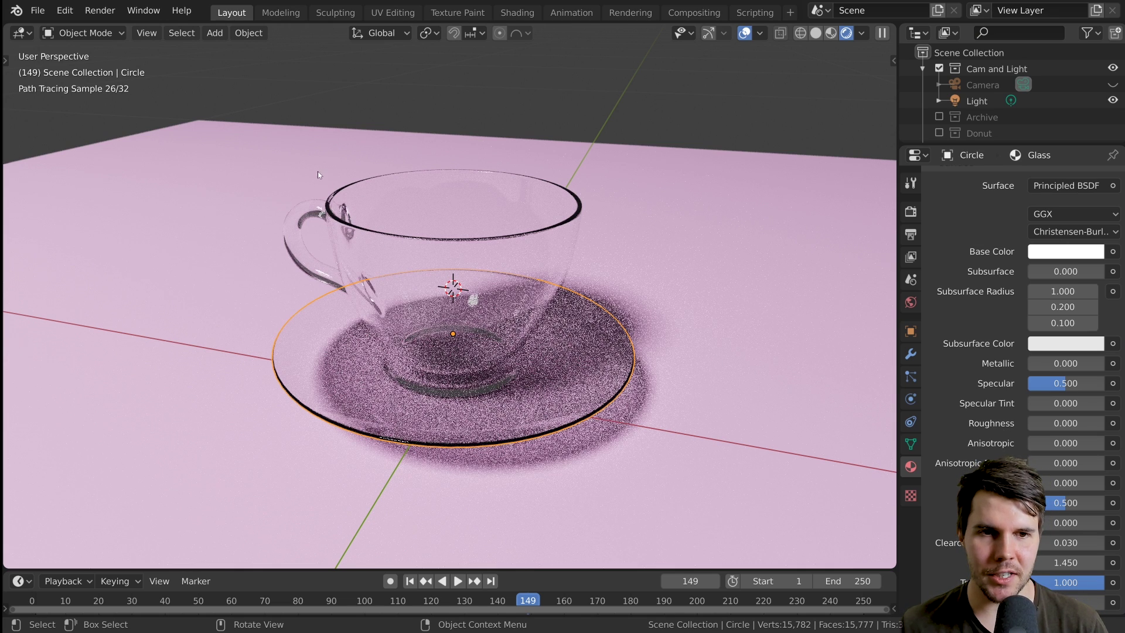
- Clear the selection and examine from a low side view how the saucer sits relative to the ground plane
left_click(389, 194)
key("alt+a")
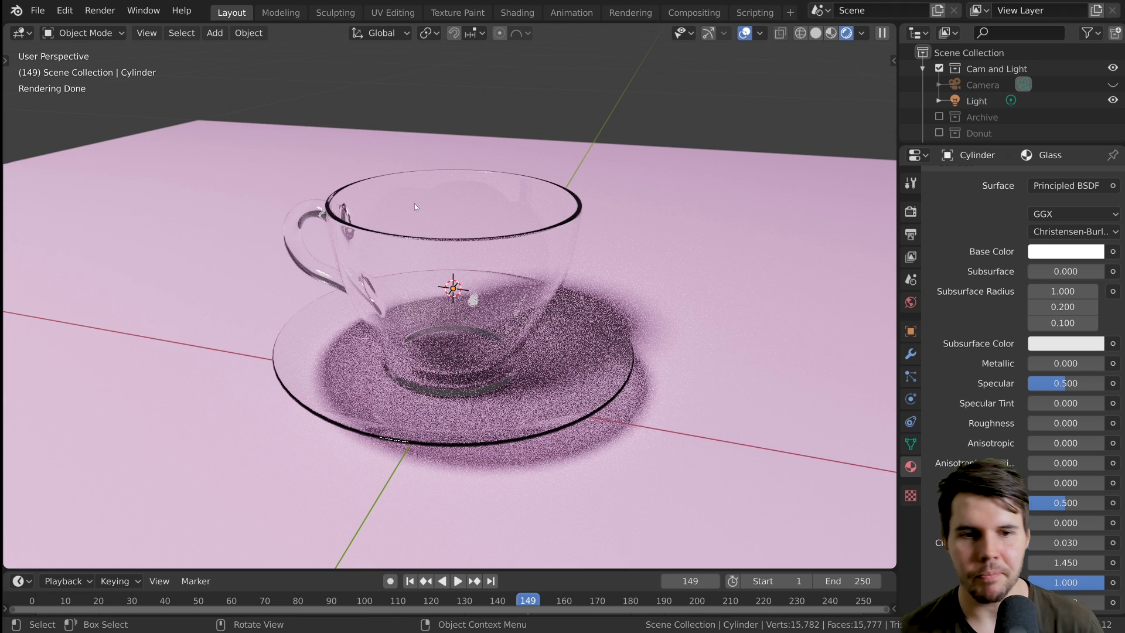
scroll(413, 202, "up", 2)
mouse_move(414, 203)
middle_mouse_down("shift")
mouse_move(545, 310)
mouse_move(468, 306)
middle_mouse_up("shift")
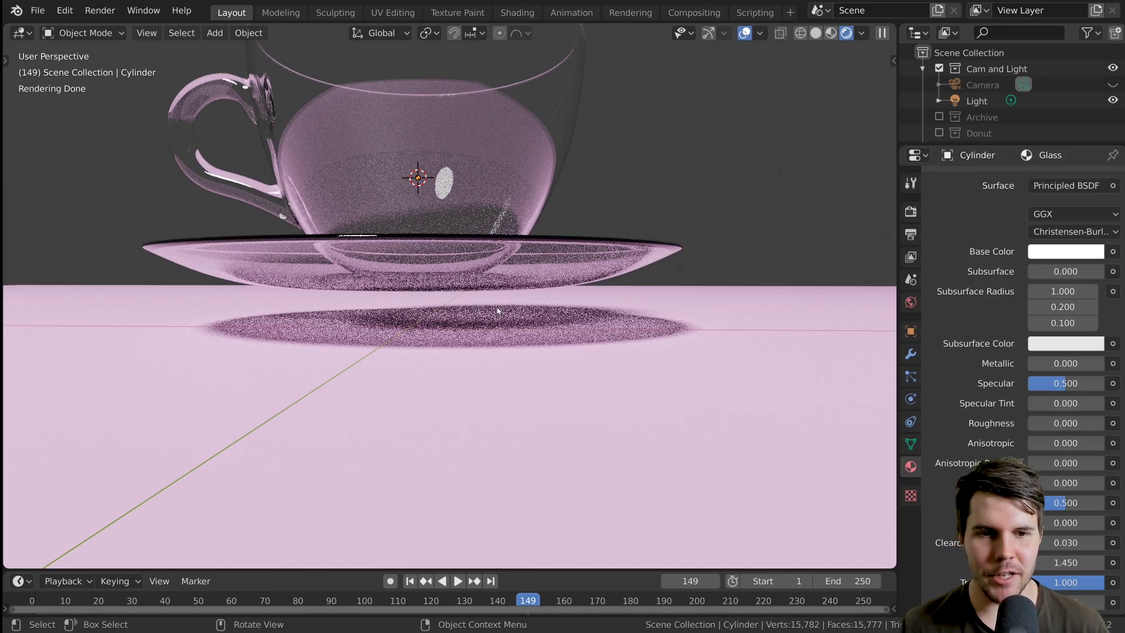
- Parent the cup to the saucer with Object (Keep Transform), selecting the cup first and the saucer as the active object
middle_click_drag(497, 311, 553, 250)
left_click(545, 258)
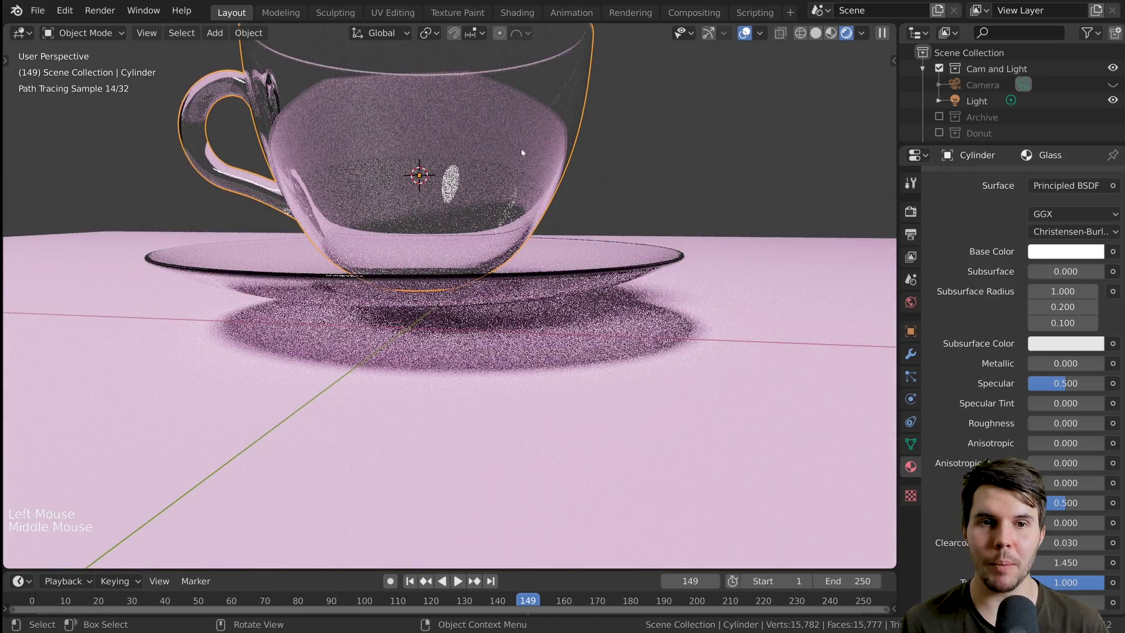
left_click(602, 257, "shift")
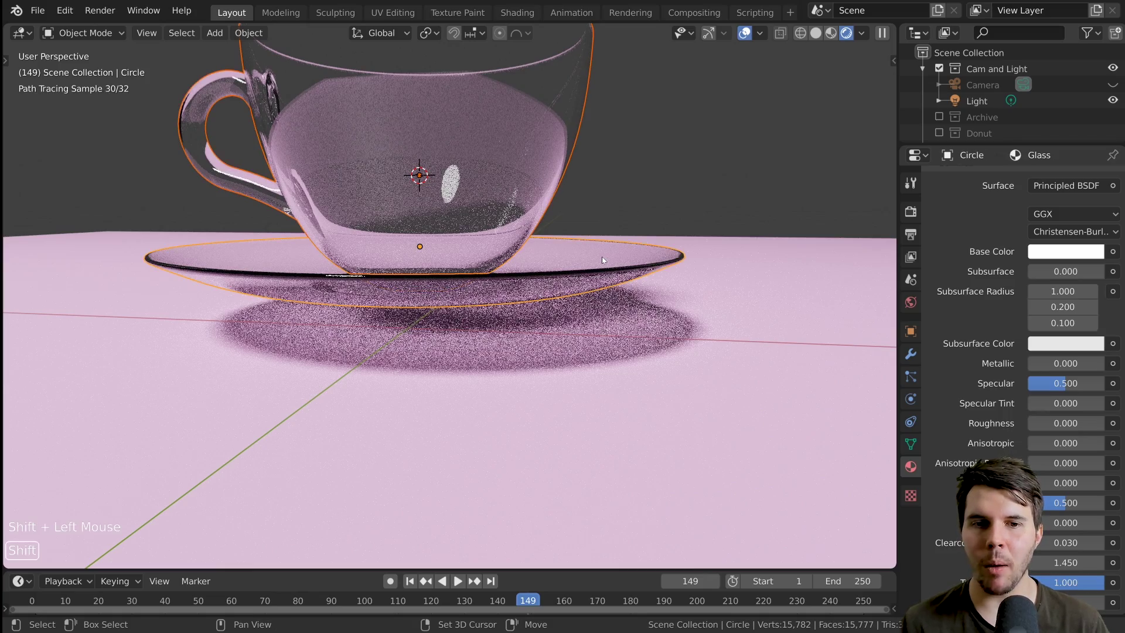
middle_click_drag(602, 256, 622, 239)
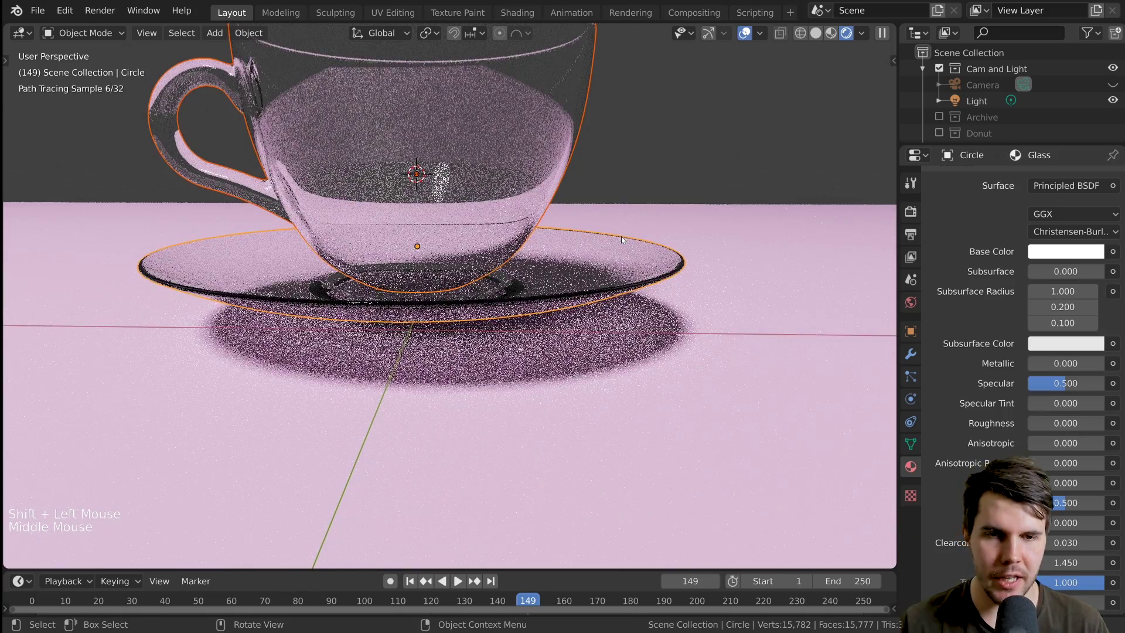
left_click(538, 141)
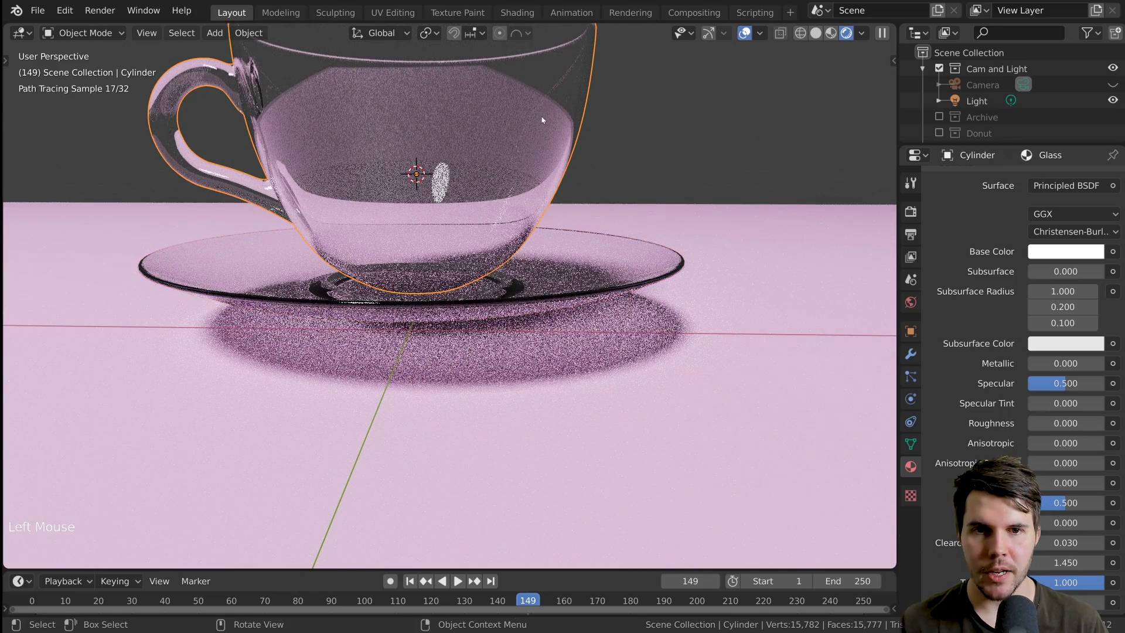
left_click(596, 245, "shift")
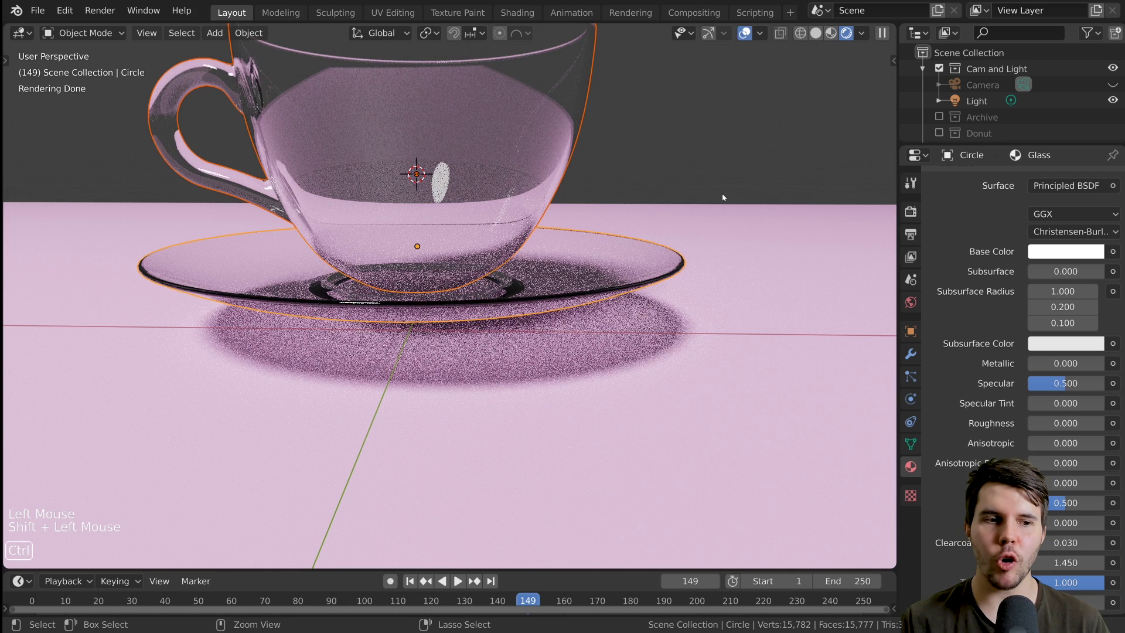
key("ctrl+p")
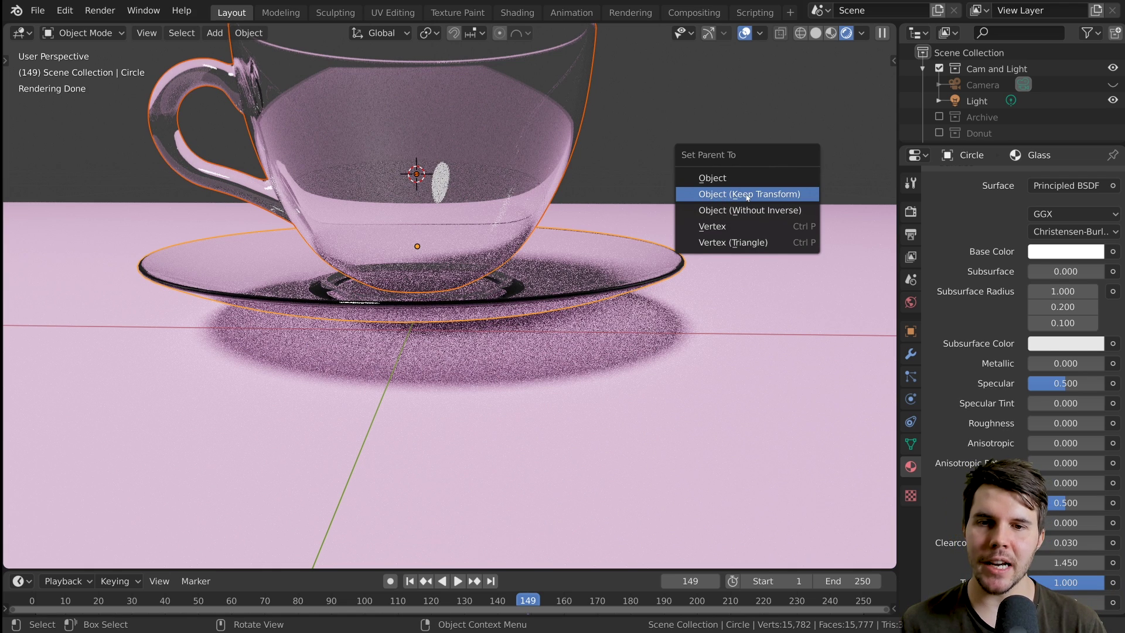
left_click(747, 198)
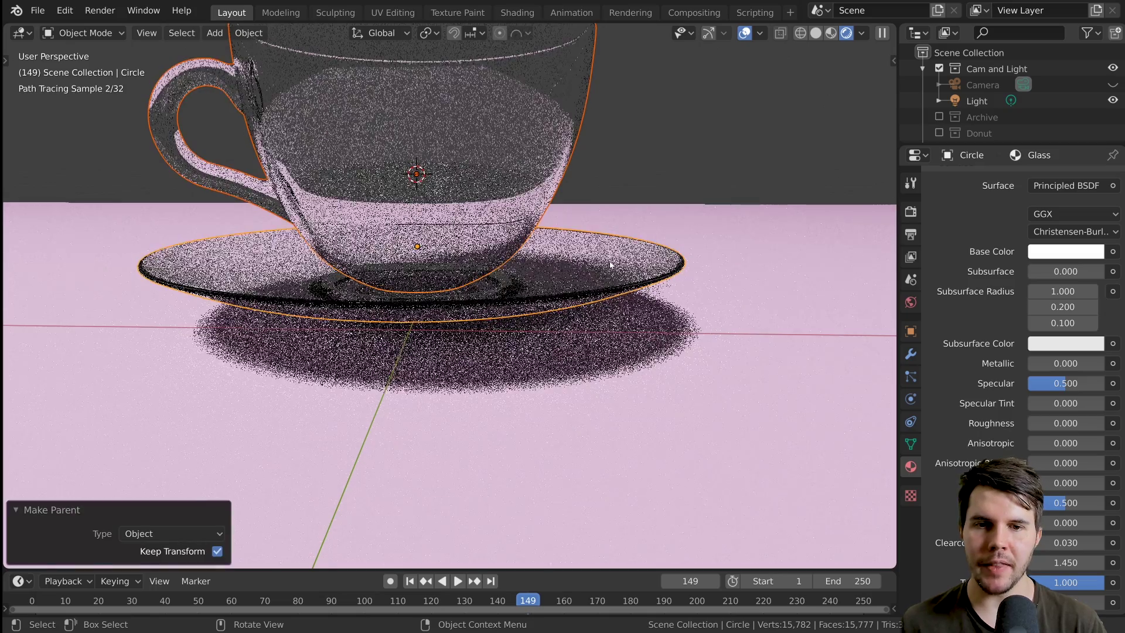
- Select only the saucer and try a free move to check whether the cup follows it
left_click(527, 281)
key("g")
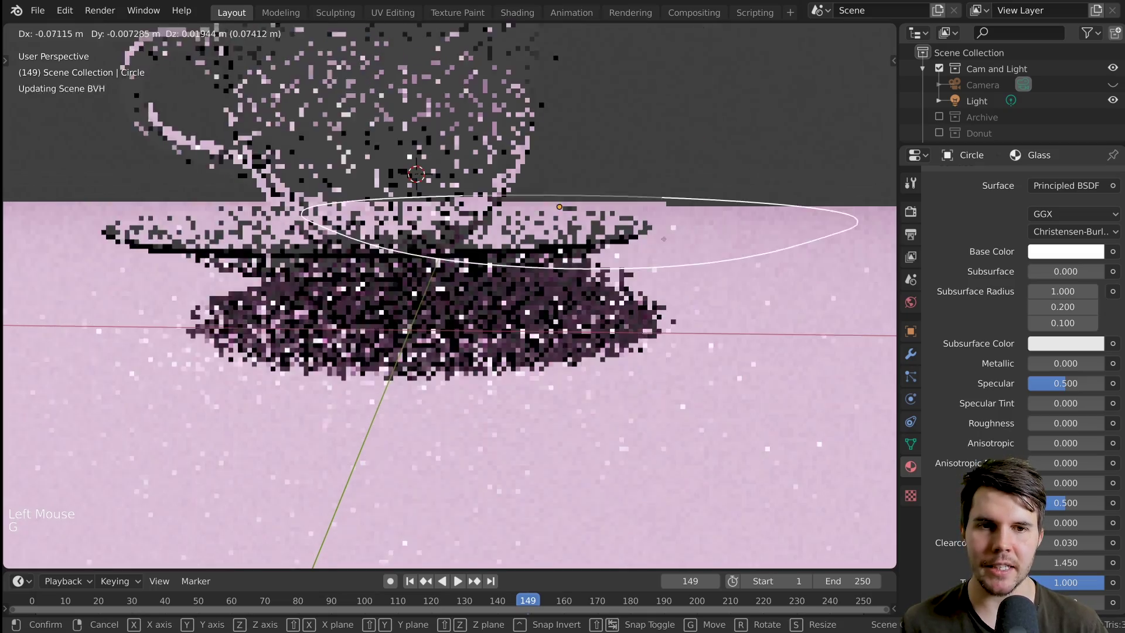
right_click(624, 234)
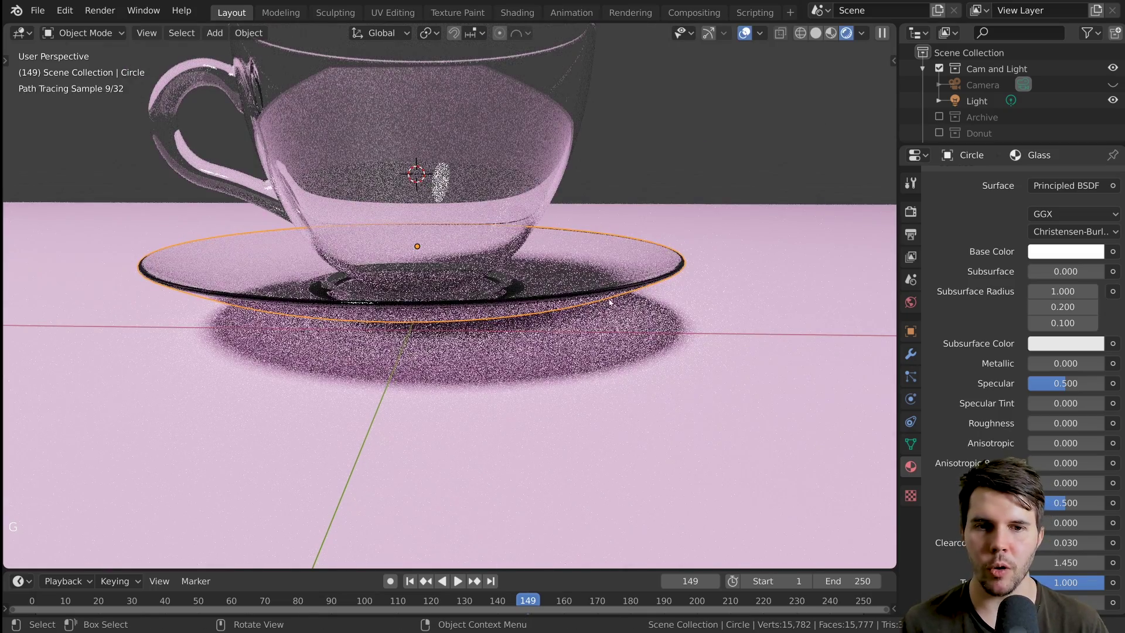
- Switch the viewport to solid shading and lower the saucer with its cup by about 0.026 m toward the ground plane
middle_click_drag(566, 324, 552, 315)
scroll(552, 315, "down", 1)
key("z")
left_click(600, 328)
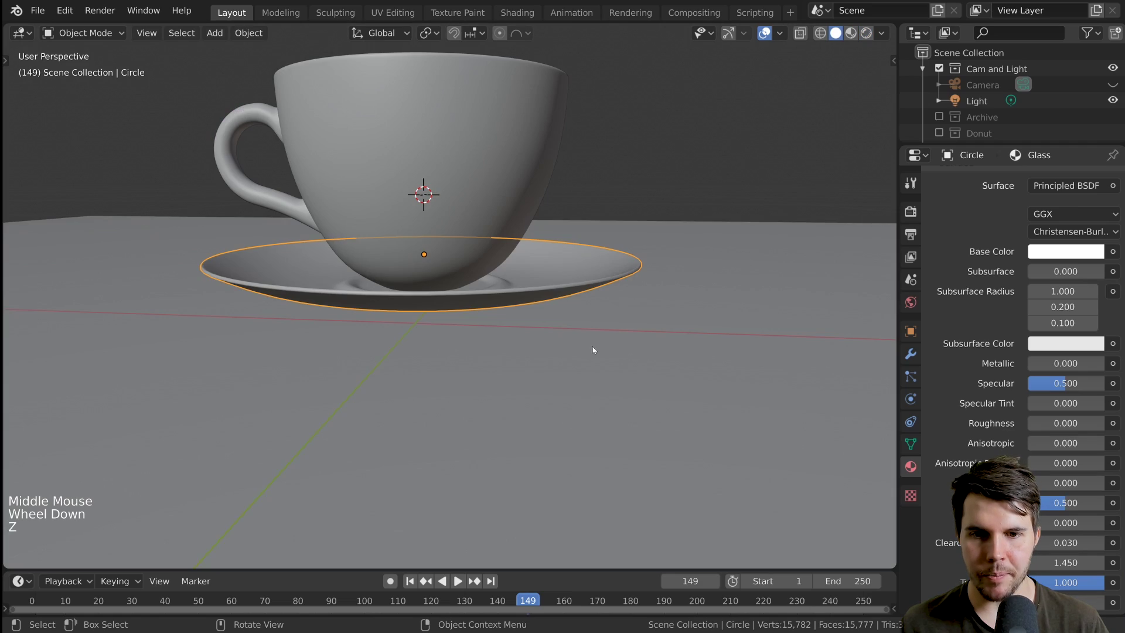
mouse_move(593, 349)
middle_mouse_down()
mouse_move(624, 274)
mouse_move(494, 284)
mouse_move(490, 351)
middle_mouse_up()
scroll(622, 270, "up", 4)
key("g")
left_click(488, 375)
scroll(488, 392, "down", 4)
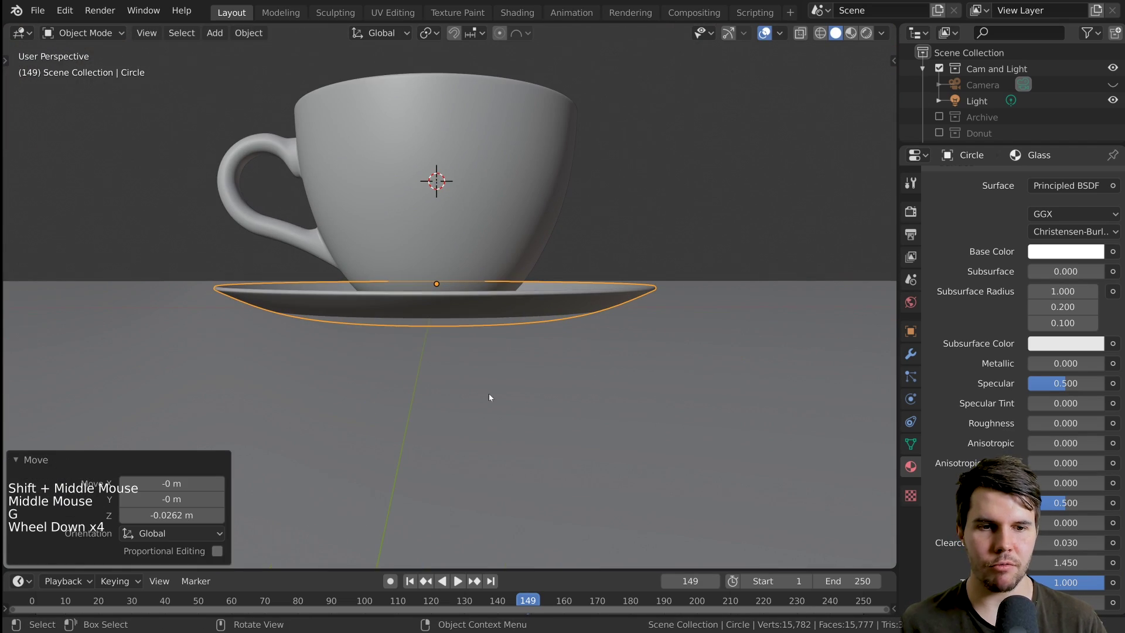
- Raise the saucer with its cup by about 0.0068 m along the global Z axis
middle_click_drag(489, 397, 462, 410)
scroll(469, 407, "up", 1)
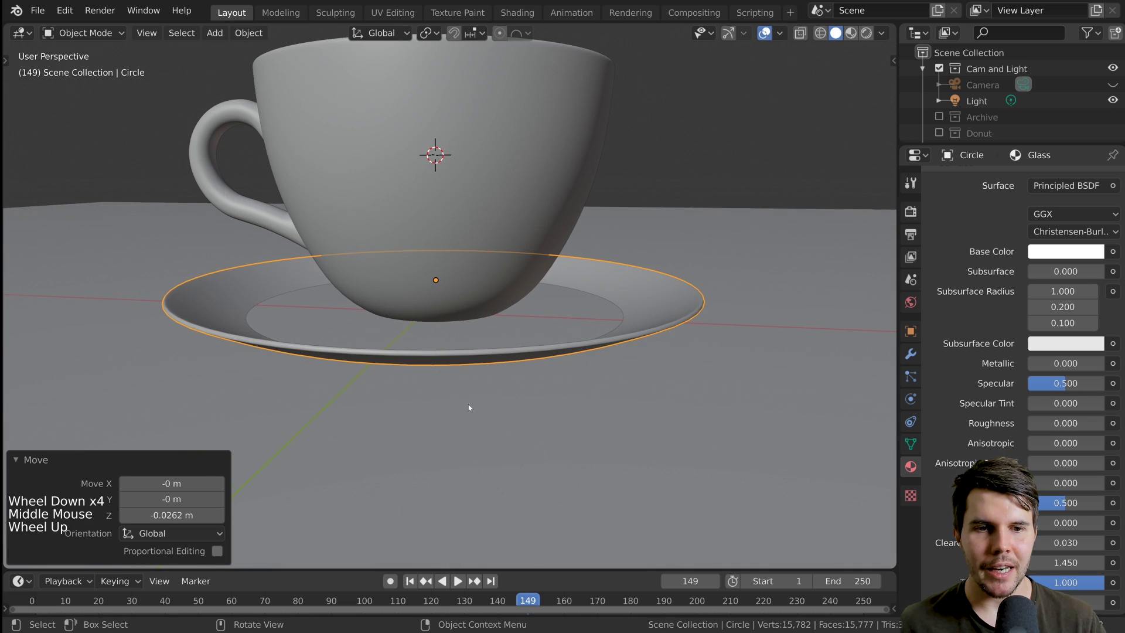
key("g")
key("z")
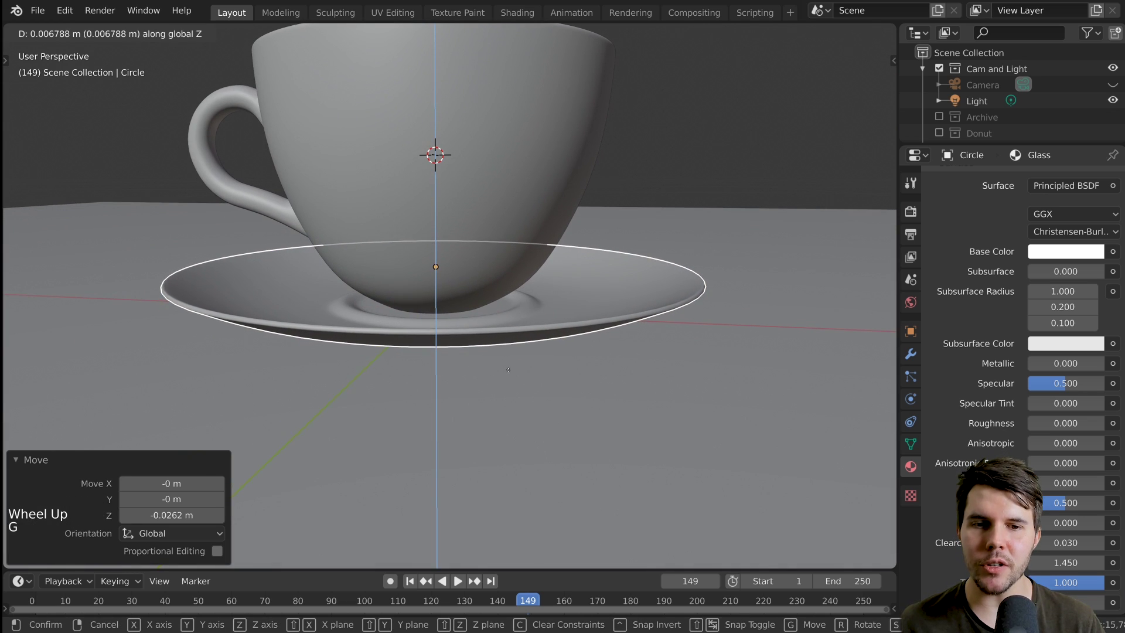
left_click(598, 329)
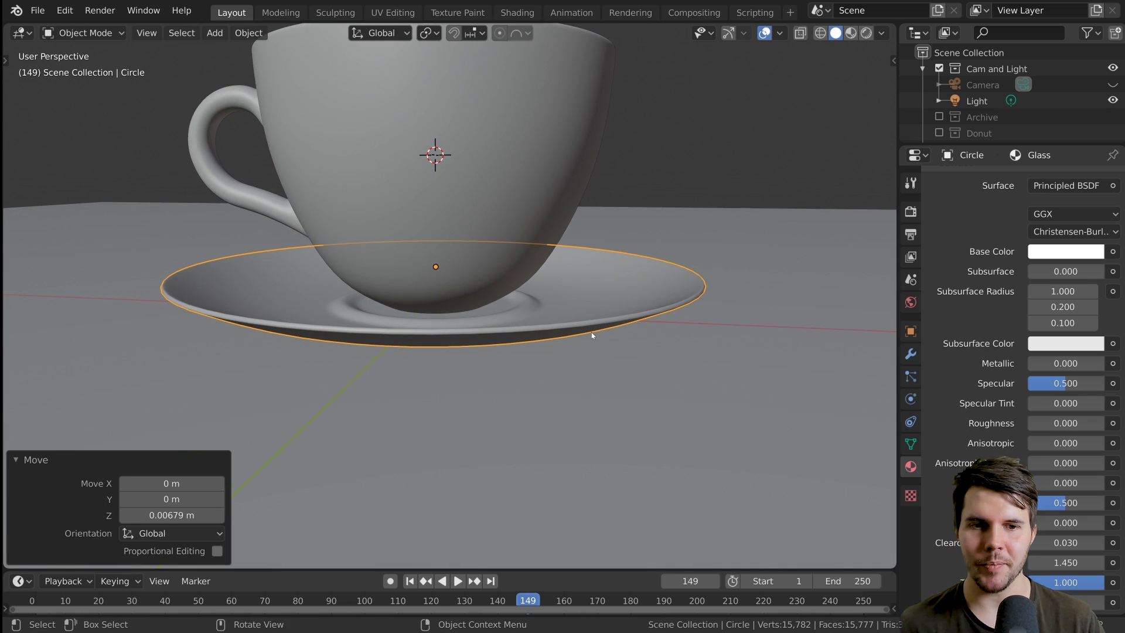
- Check the saucer from beneath the ground plane and raise it by about 0.0008 m along Z until its base stops poking through
middle_click_drag(592, 335, 571, 220)
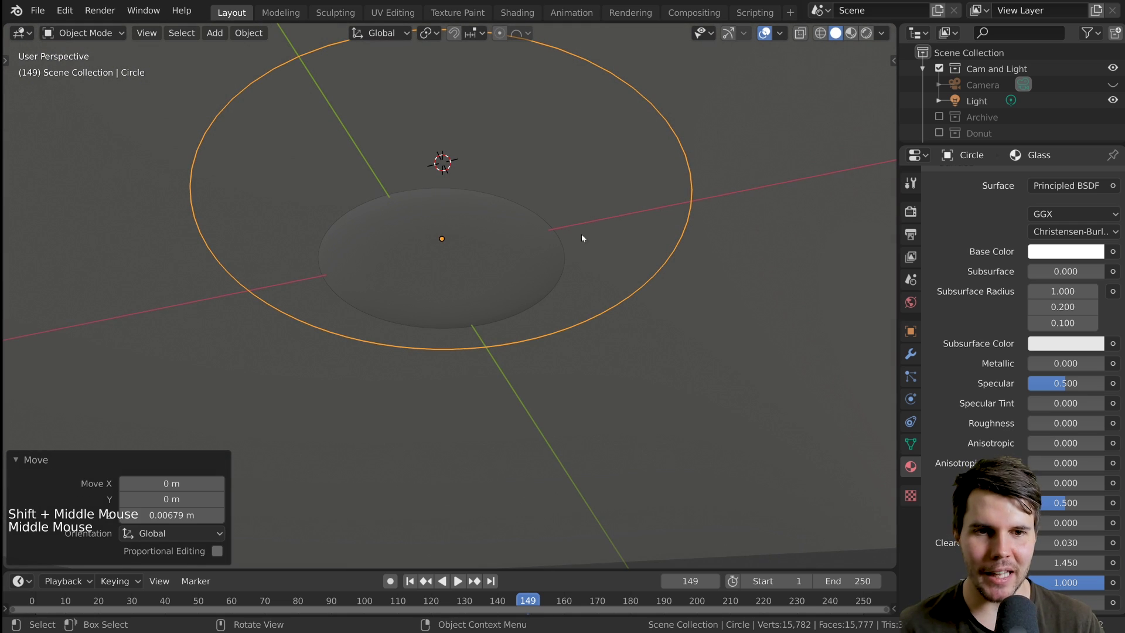
scroll(444, 237, "up", 2)
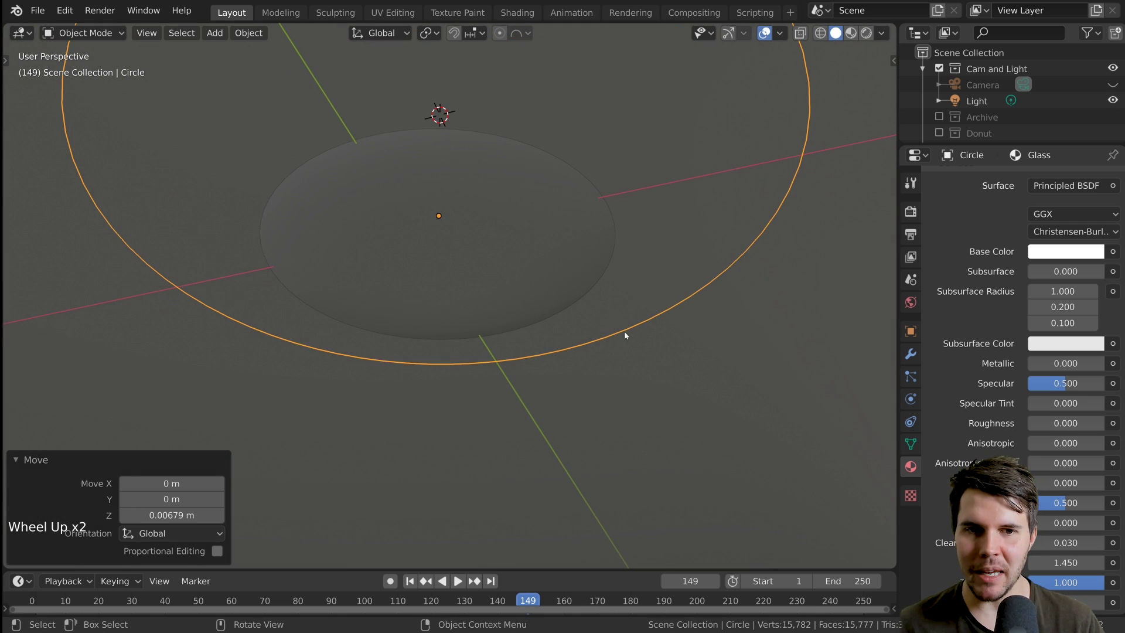
key("g")
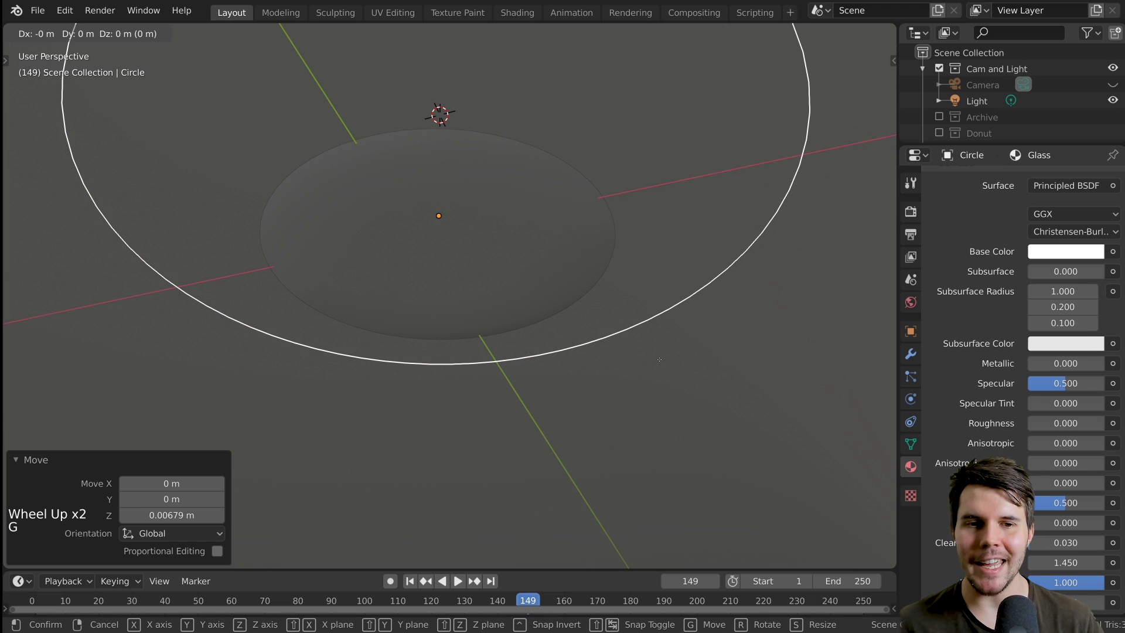
key("z")
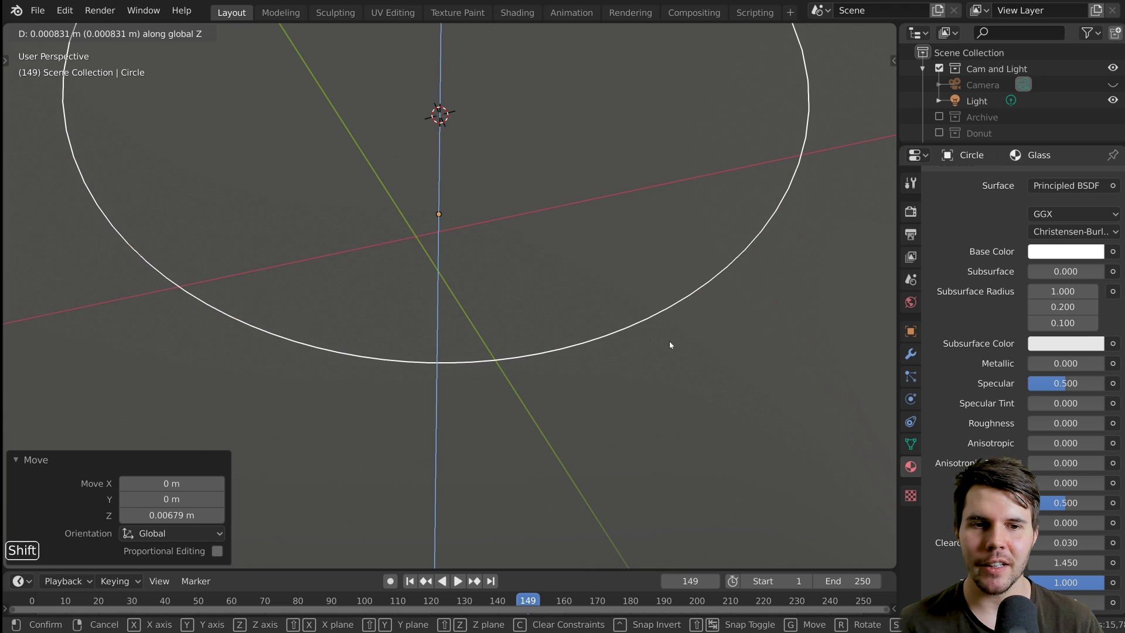
left_click(670, 343)
- Select only the cup, raise it about 0.0016 m along Z until its base clears the saucer's surface, and clear the selection
middle_click_drag(456, 260, 490, 382)
key("alt+a")
left_click(466, 199)
scroll(469, 235, "up", 4)
middle_click_drag(472, 291, 554, 290, "shift")
scroll(473, 323, "up", 2)
scroll(502, 330, "up", 1)
scroll(558, 320, "up", 1)
scroll(551, 310, "up", 1)
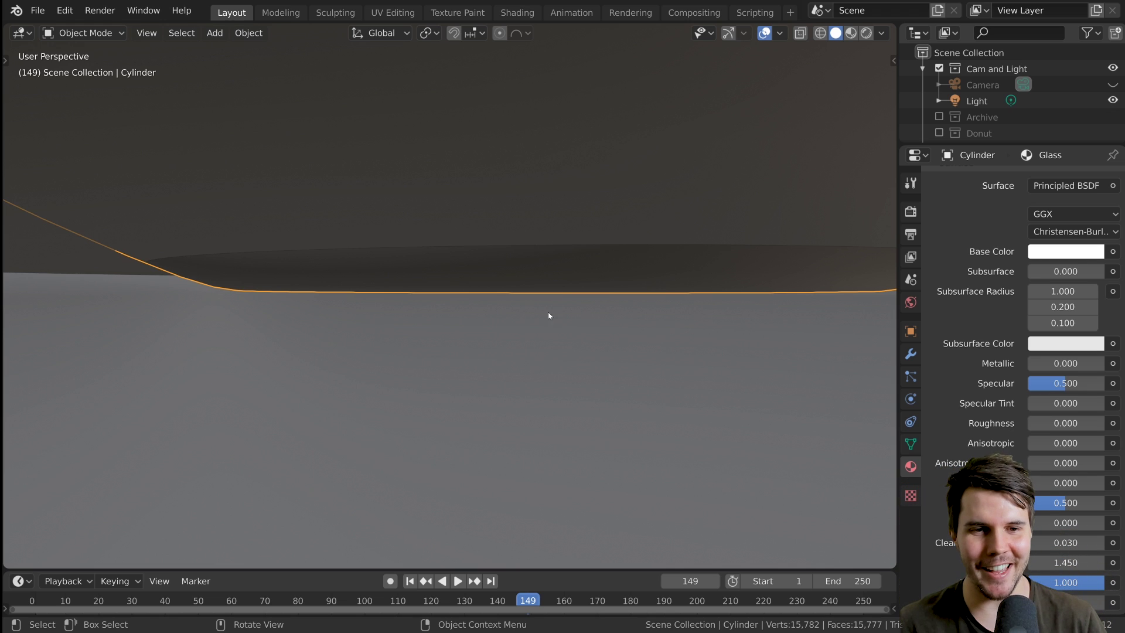
middle_click_drag(548, 311, 512, 311)
key("g")
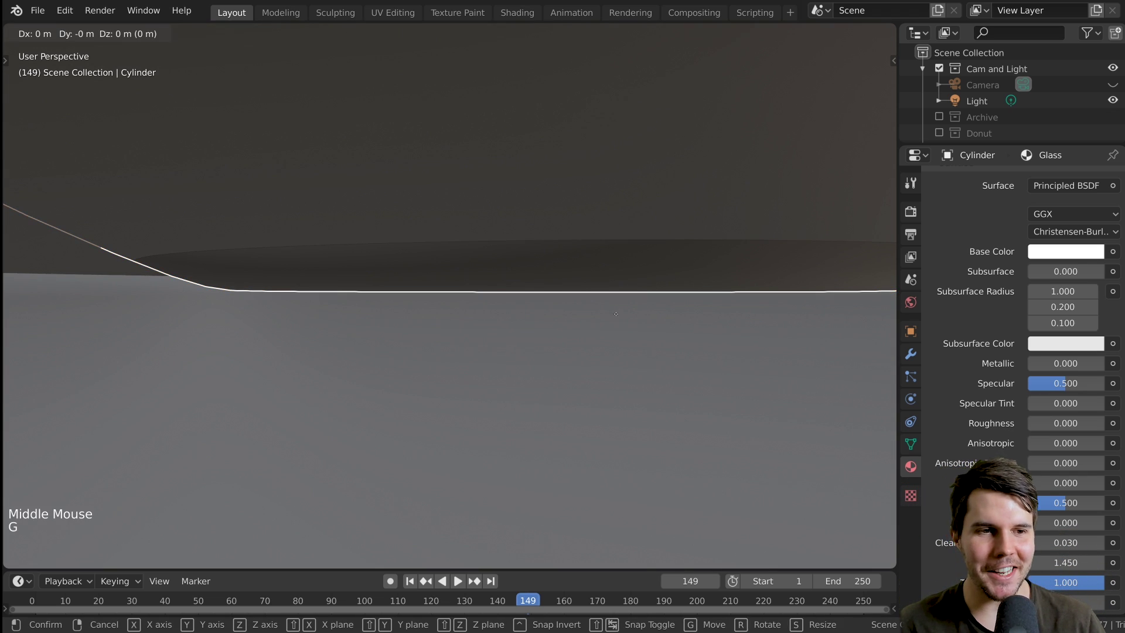
key("z")
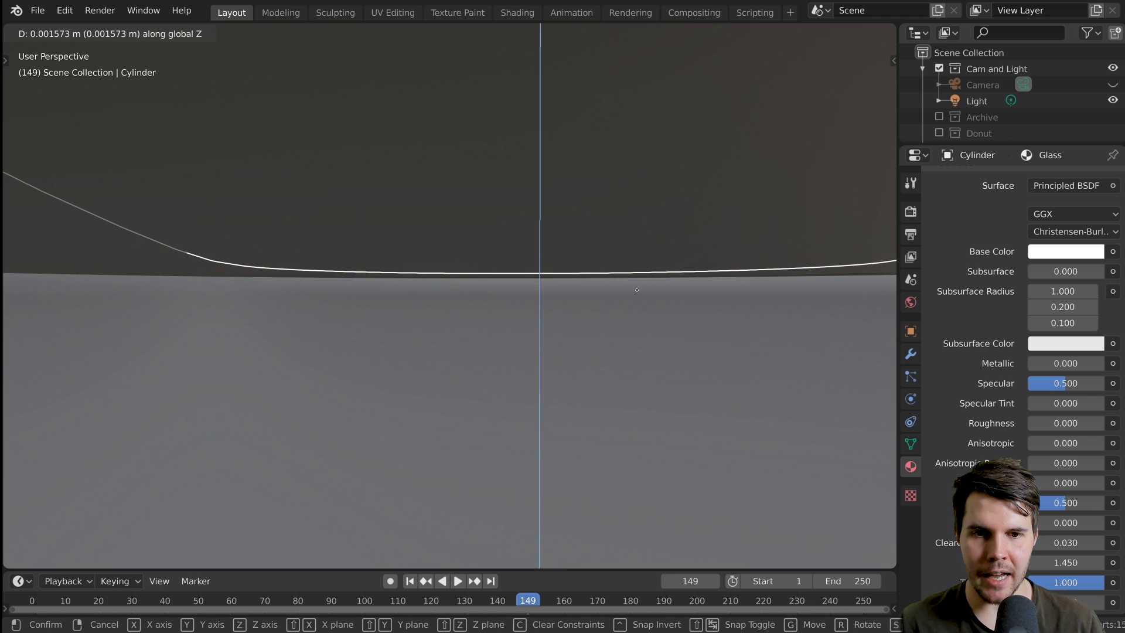
left_click(637, 290)
middle_click_drag(637, 294, 597, 321)
key("alt+a")
- Switch the viewport to rendered shading and examine the glass cup and saucer from above
scroll(586, 302, "down", 2)
scroll(592, 310, "down", 8)
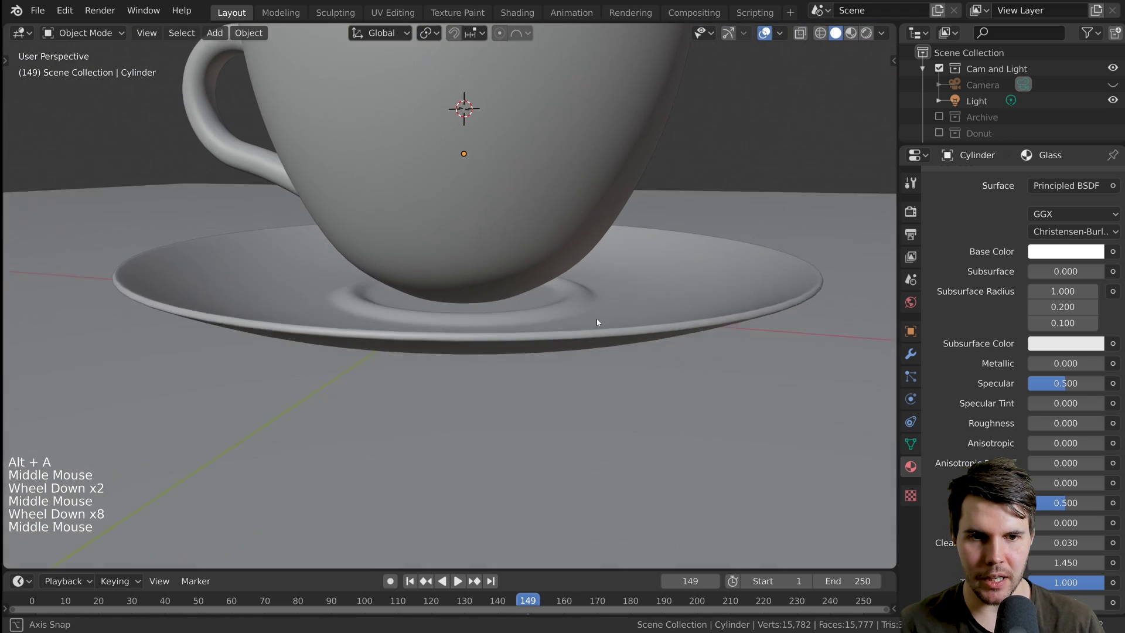
scroll(597, 321, "down", 3)
middle_click_drag(635, 353, 536, 342)
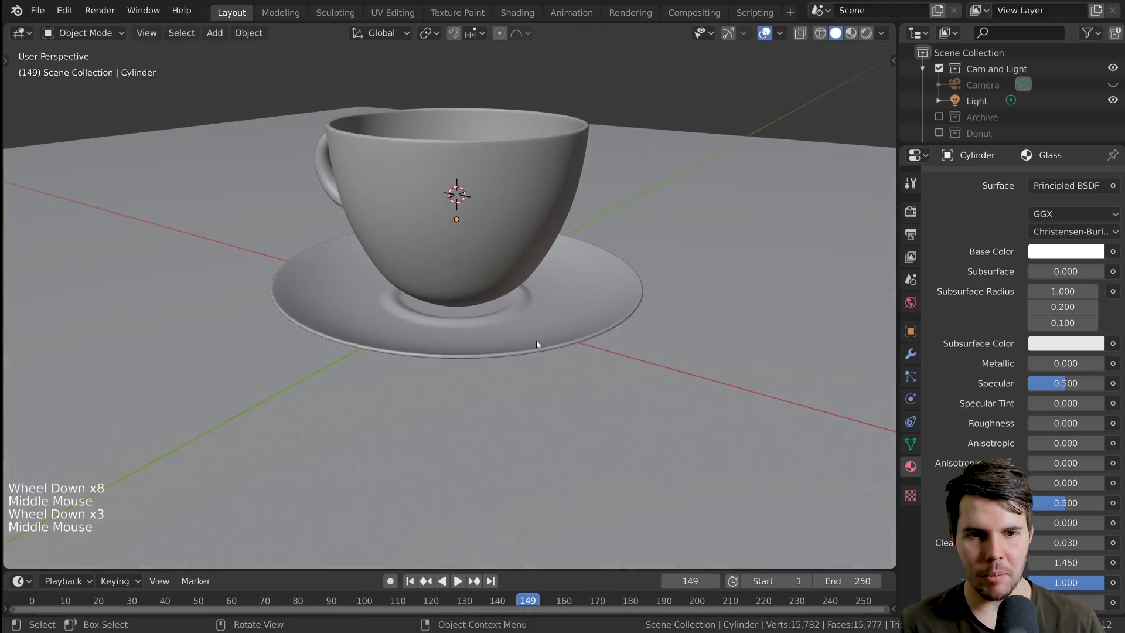
key("z")
left_click(557, 252)
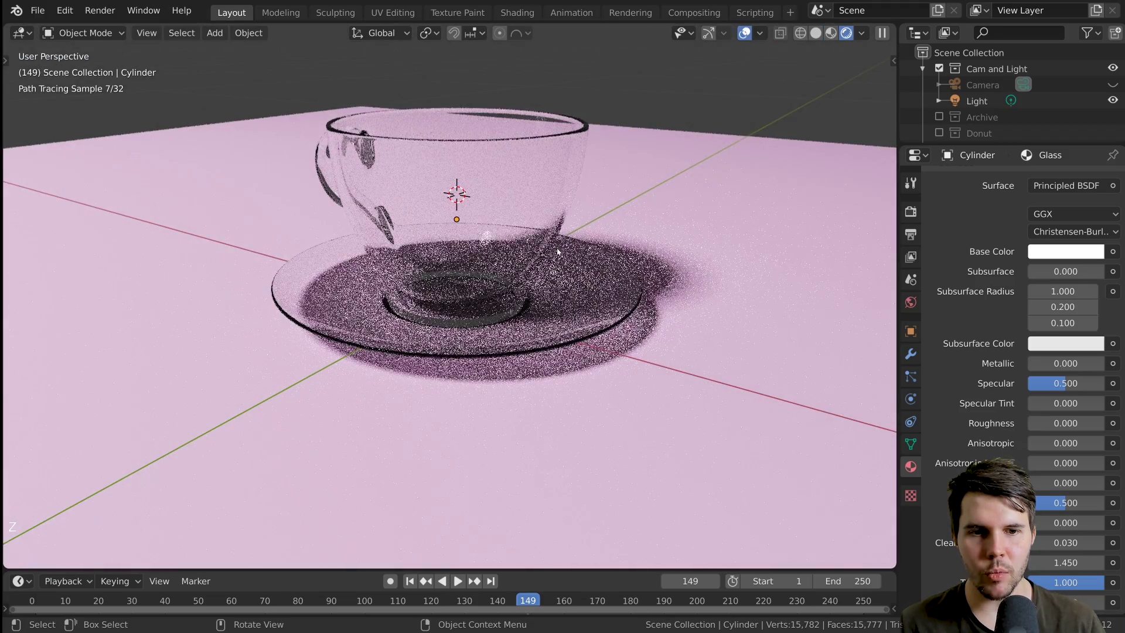
middle_click_drag(558, 252, 549, 328)
scroll(548, 333, "up", 2)
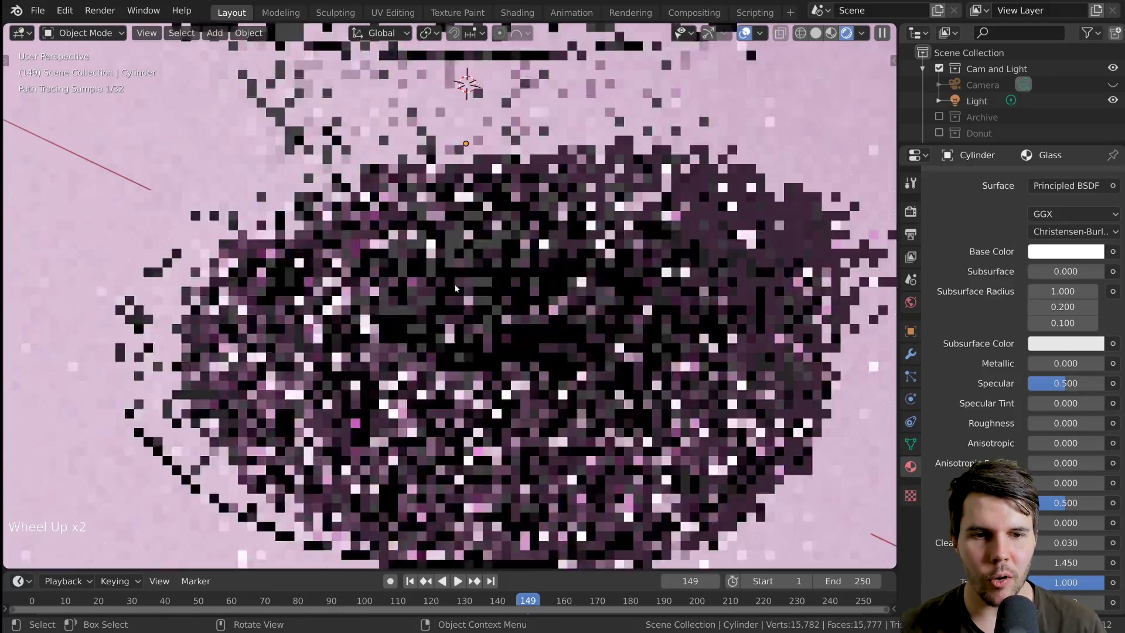
scroll(501, 352, "down", 4)
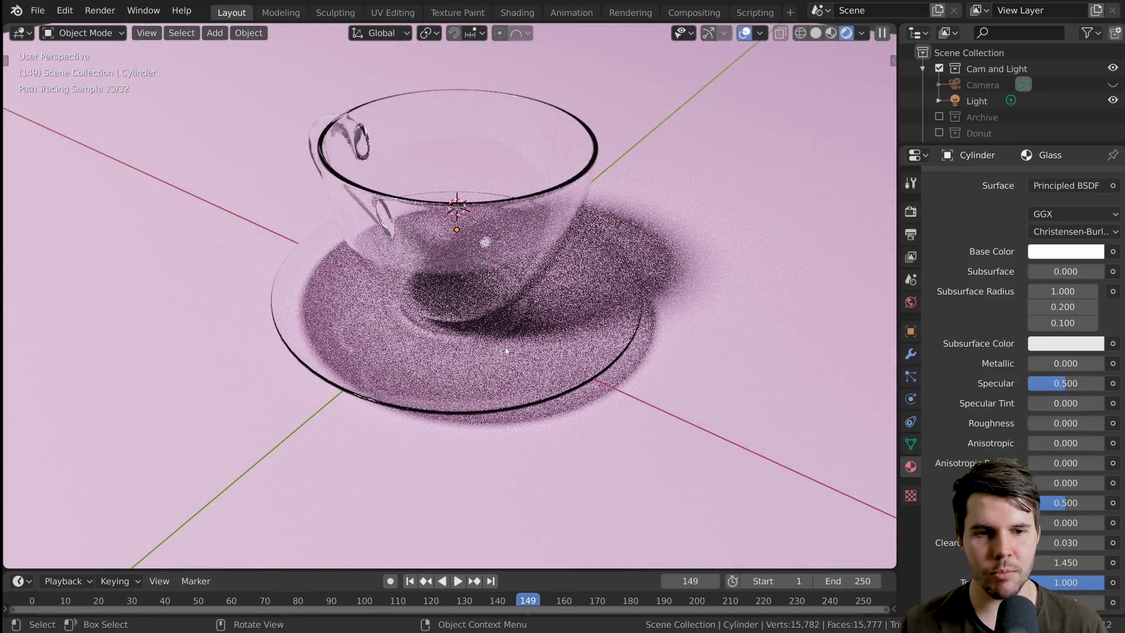
- Look through the scene camera, unhide the Camera object and select it
key("KP_0")
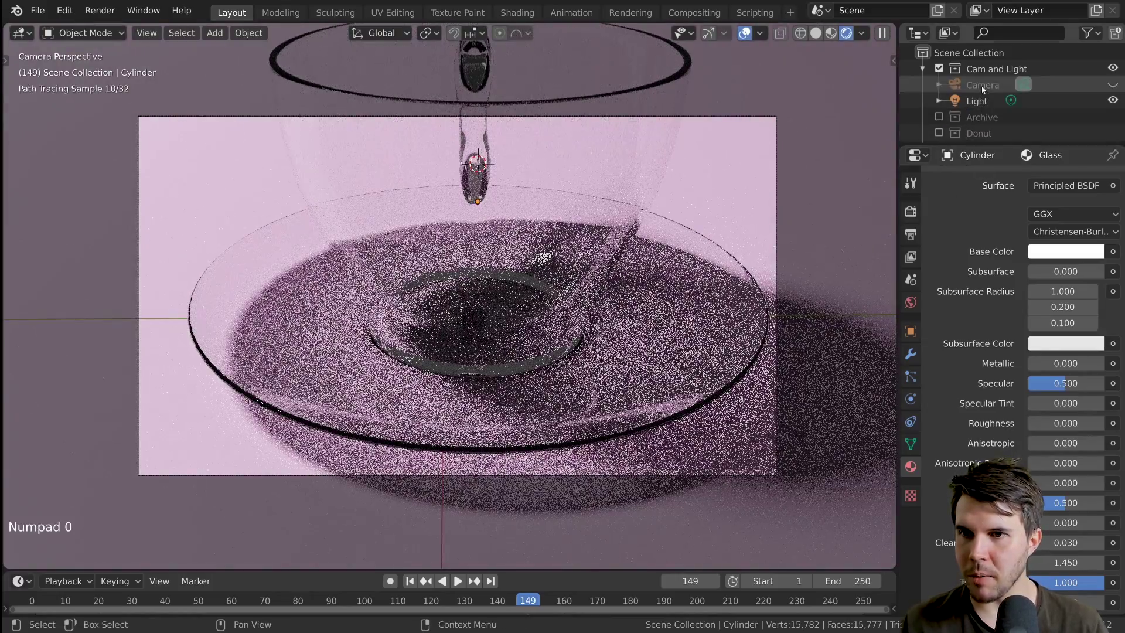
left_click(982, 87)
key("g")
middle_click(648, 294)
key("KP_0")
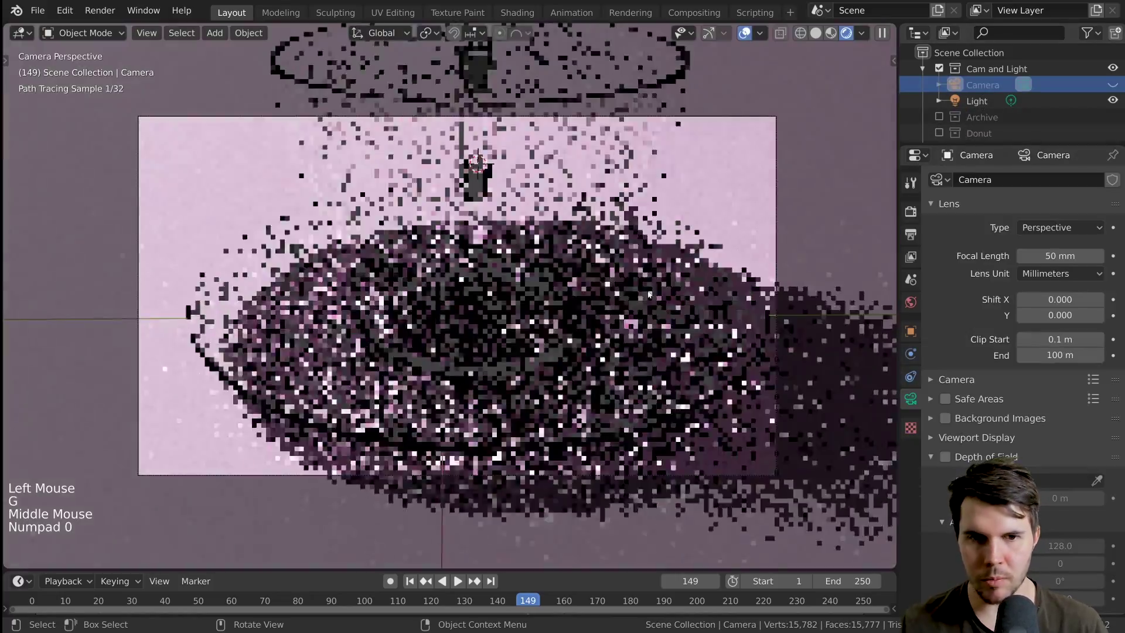
left_click(1112, 85)
key("g")
middle_click_drag(550, 256, 551, 272)
key("KP_0")
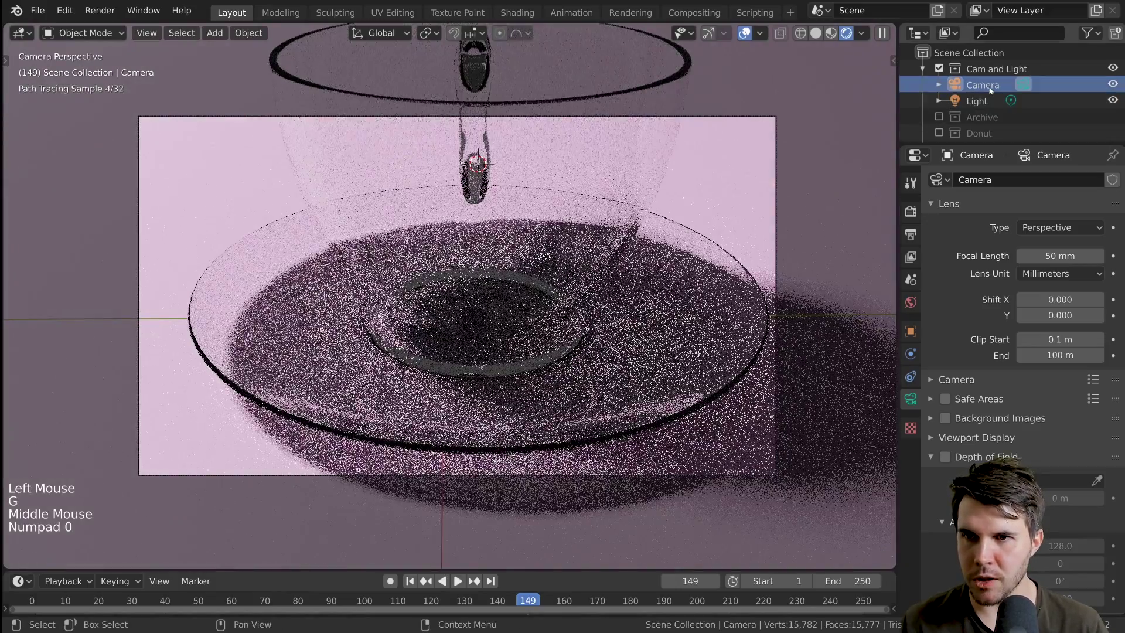
left_click(990, 88)
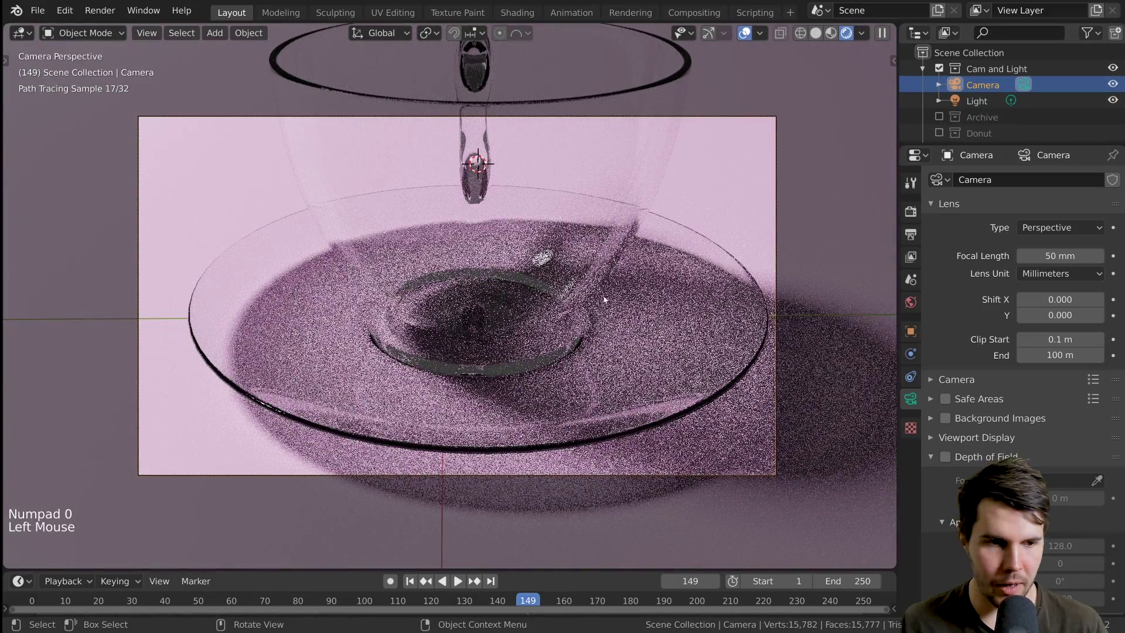
- Pull the camera back about 0.223 m along its local Z axis to fit more of the cup and saucer in frame
key("g")
key("z")
key("z")
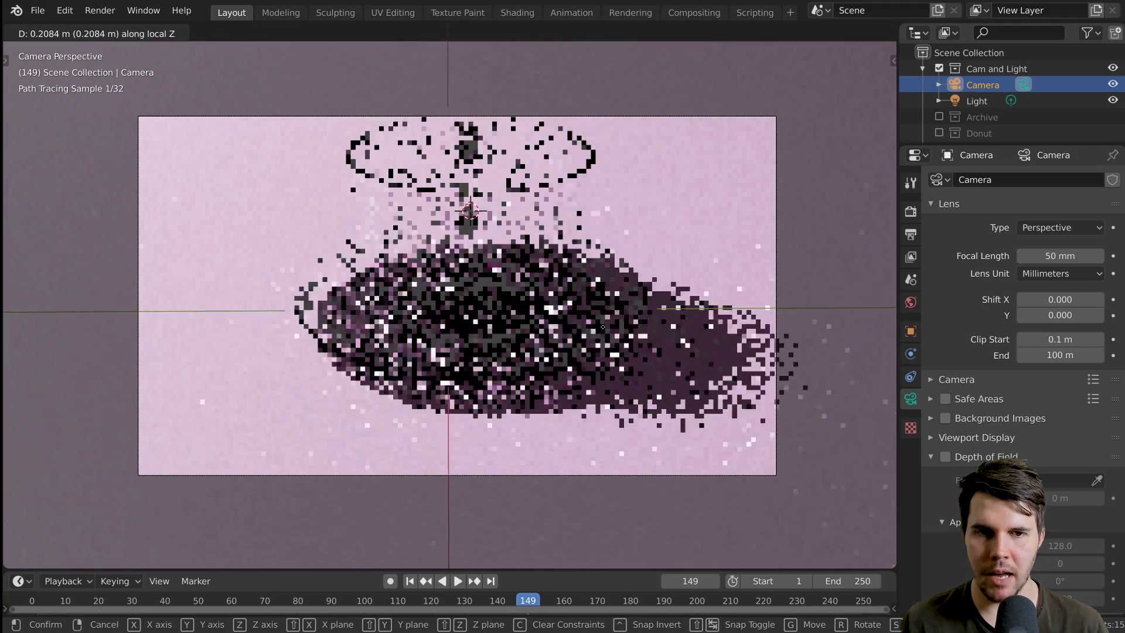
left_click(629, 286)
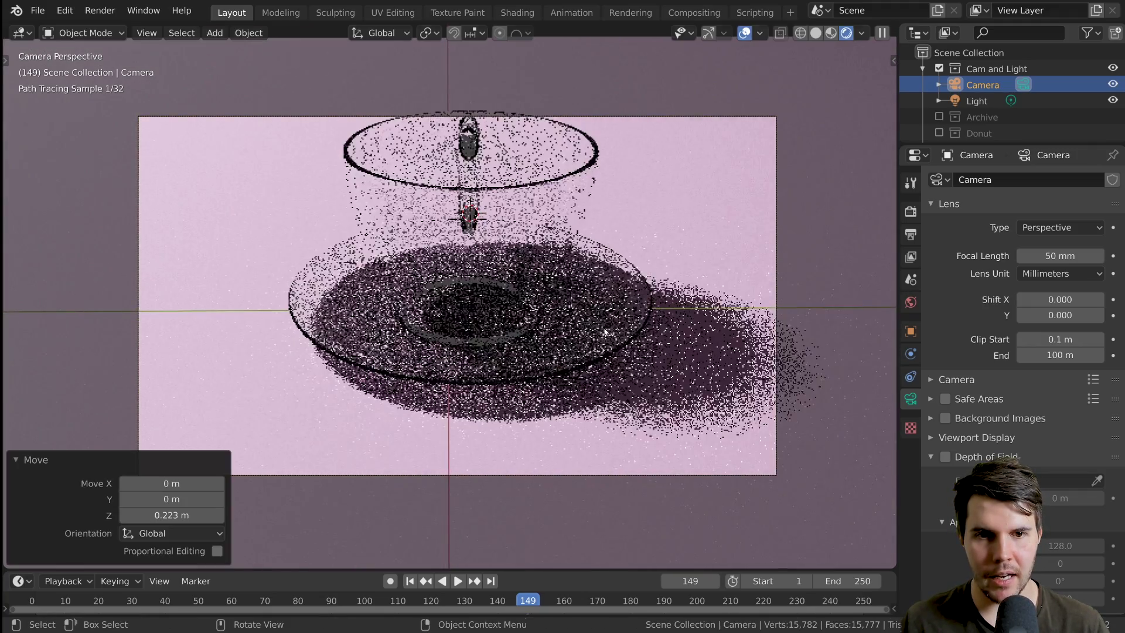
- Rotate the saucer with its parented cup by about -71° around the global Z axis to turn the handle sideways in the camera view
left_click(629, 286)
key("r")
key("z")
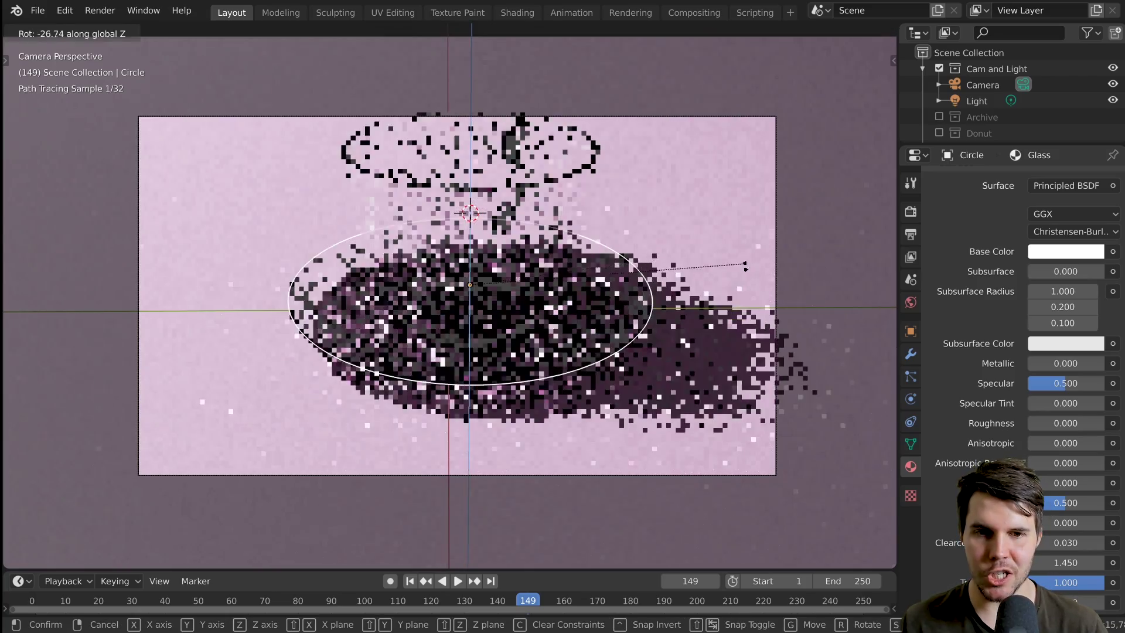
left_click(660, 259)
key("r")
key("z")
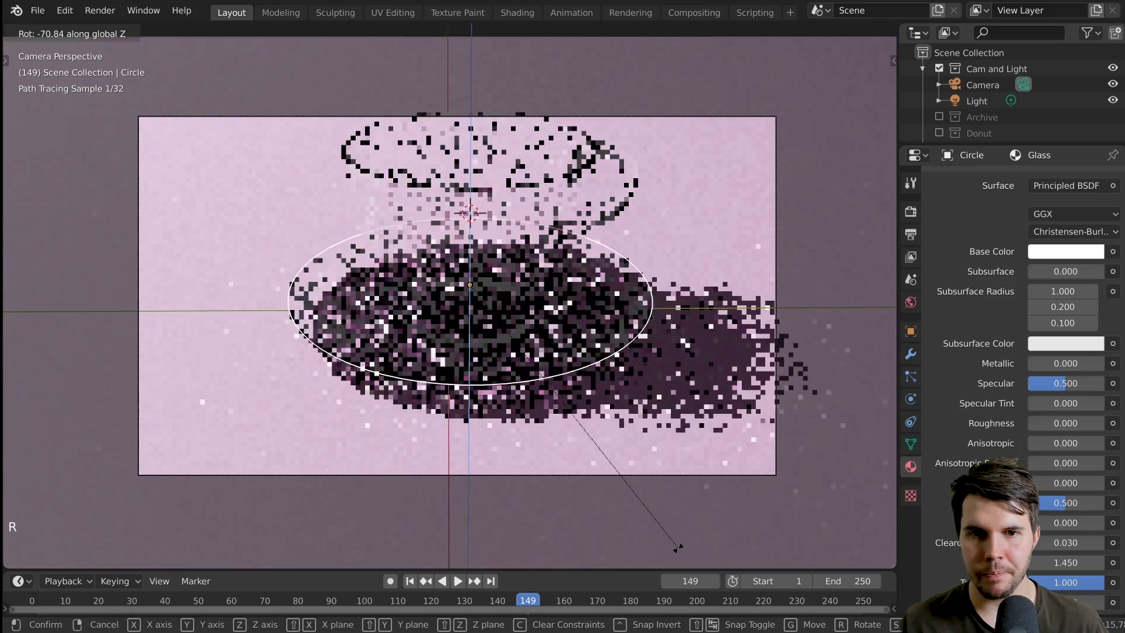
left_click(677, 546)
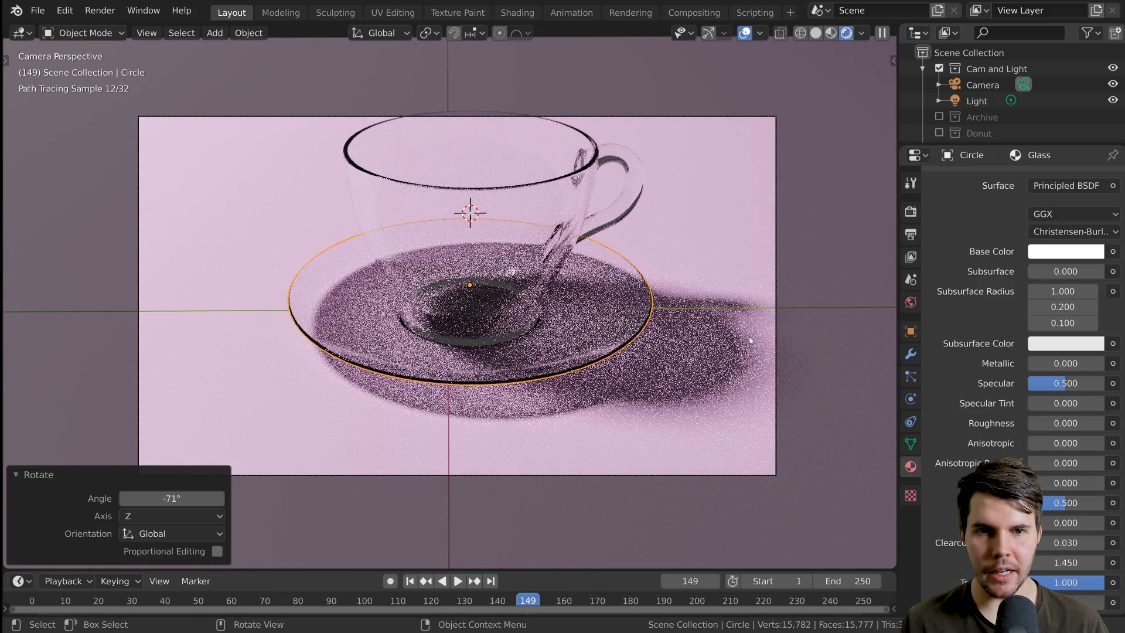
- Raise the camera about 0.025 m to centre the cup in frame and pull it back about 0.029 m along its local Z axis
left_click(983, 85)
key("g")
key("shift")
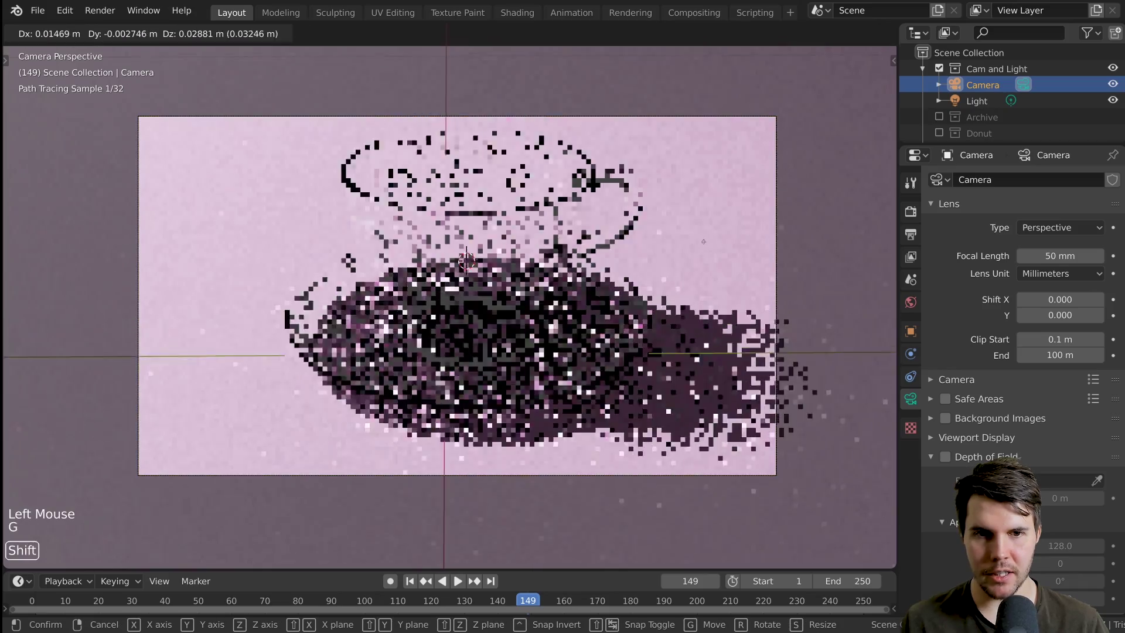
left_click(702, 249)
key("g")
key("z")
key("z")
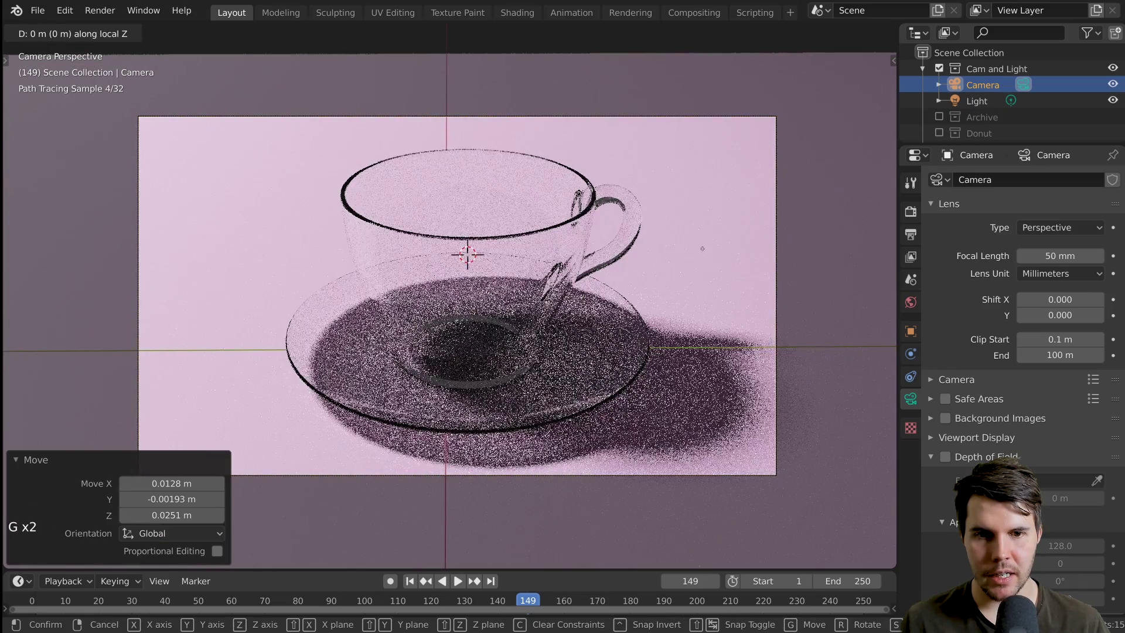
left_click(753, 231)
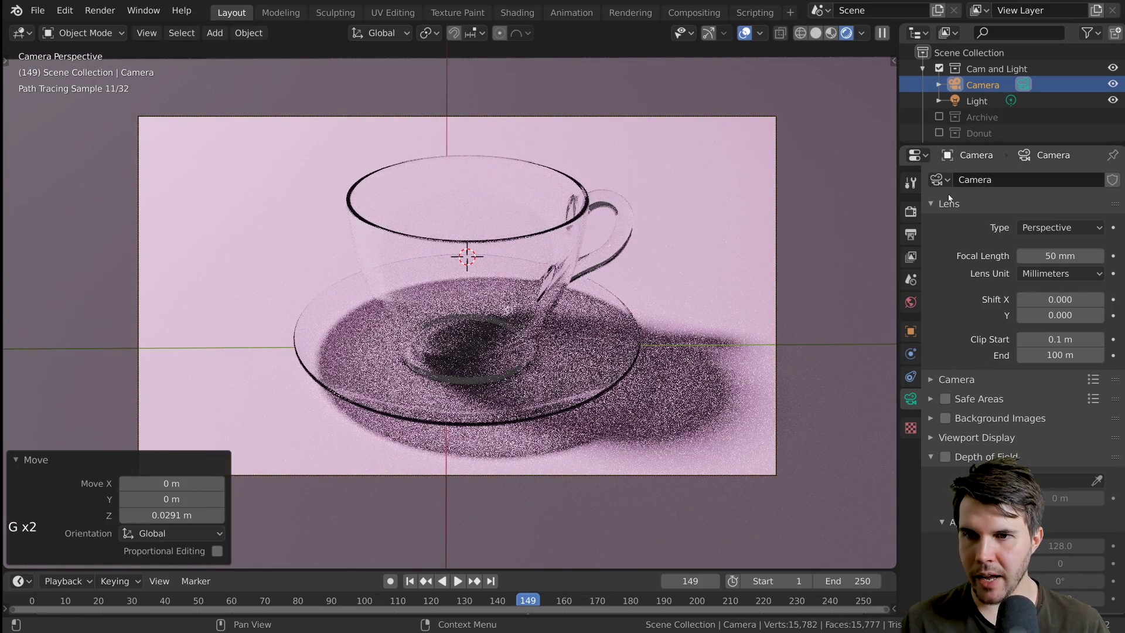
- Open the scene's render settings and render the current frame from the camera view
left_click(995, 204)
left_click(911, 211)
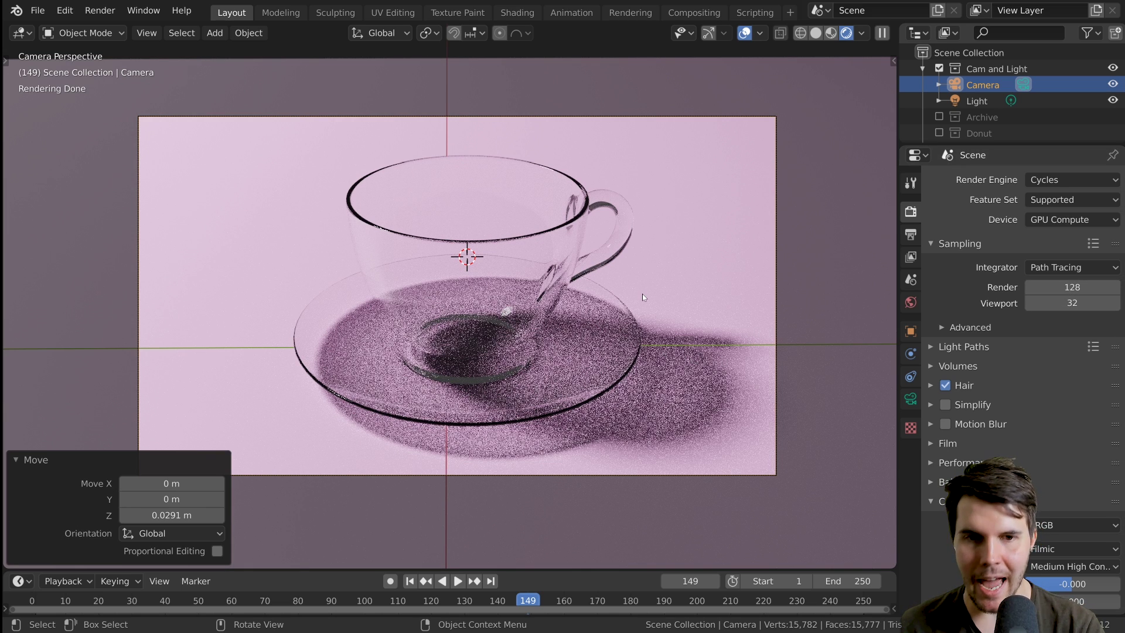
key("F12")
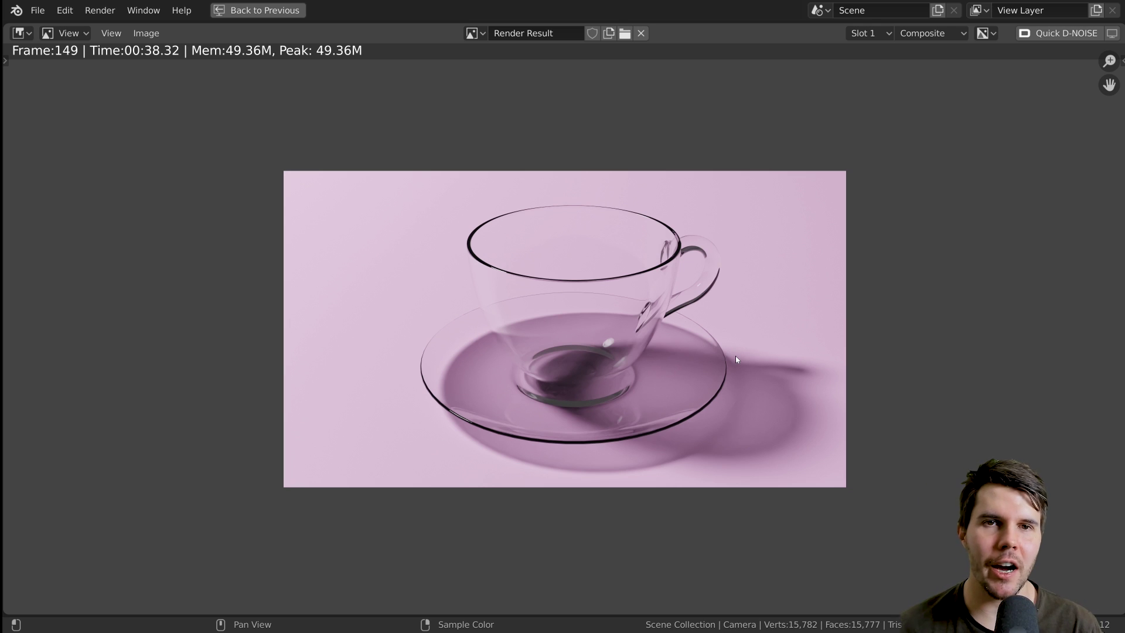
- Examine the glass cup, saucer and shadows in the rendered image and return to the 3D layout
scroll(703, 450, "up", 1)
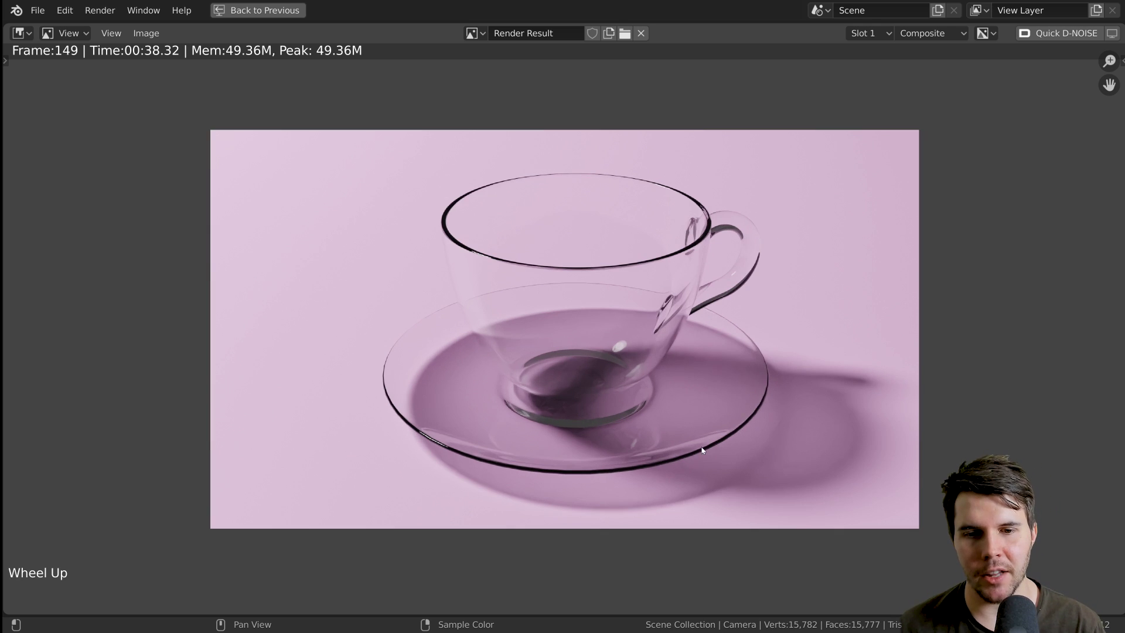
middle_click_drag(703, 450, 651, 418)
scroll(651, 418, "down", 2)
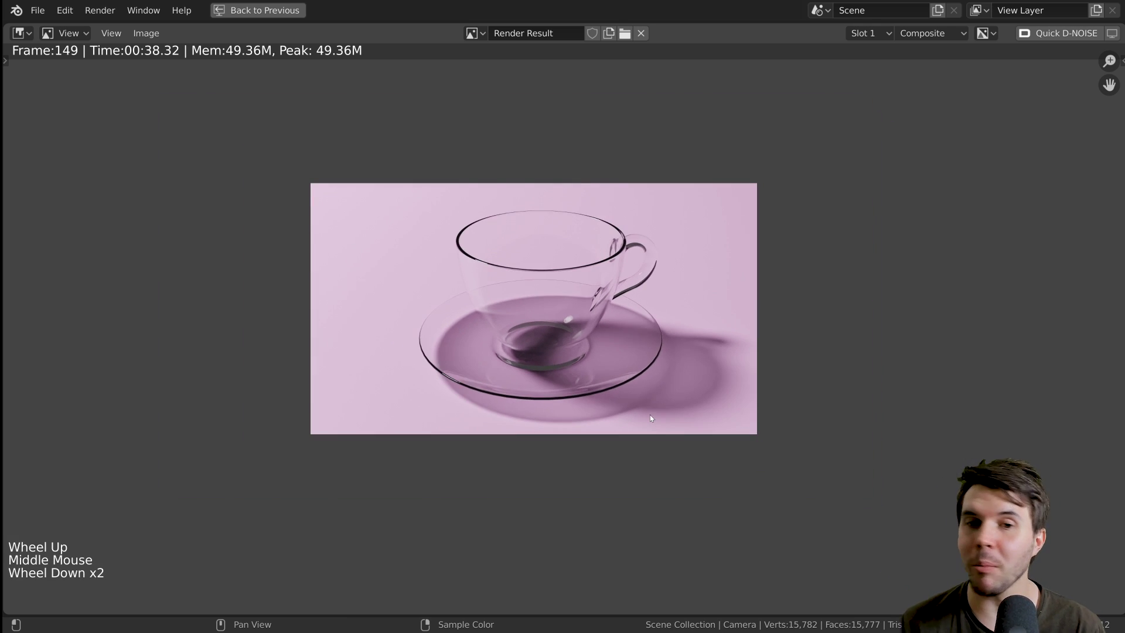
scroll(651, 417, "up", 1)
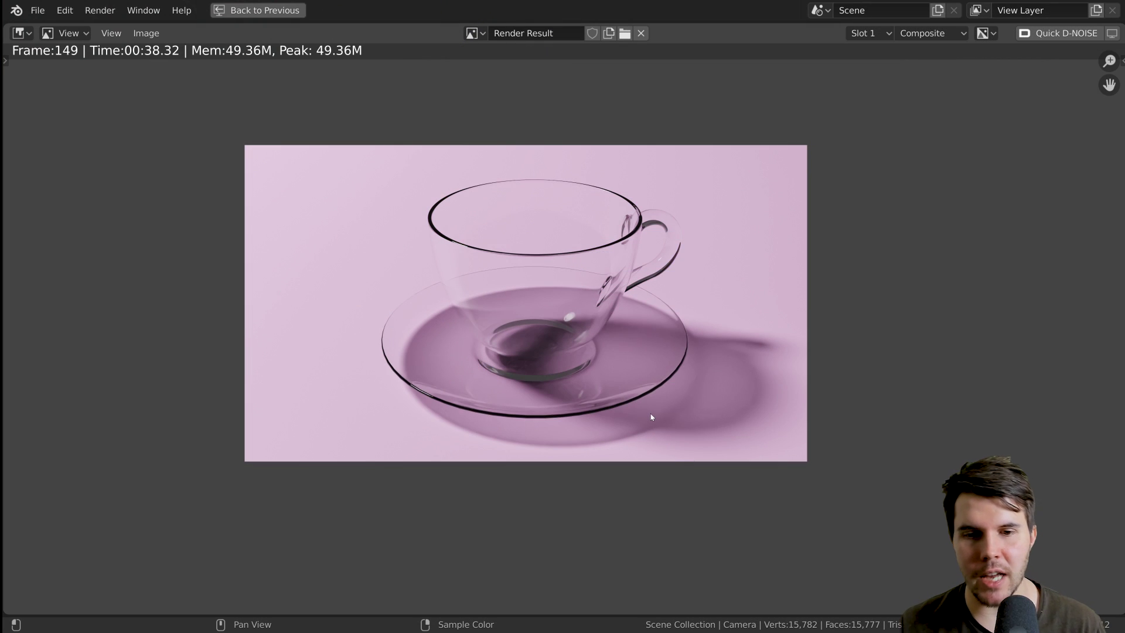
middle_click_drag(642, 397, 643, 398)
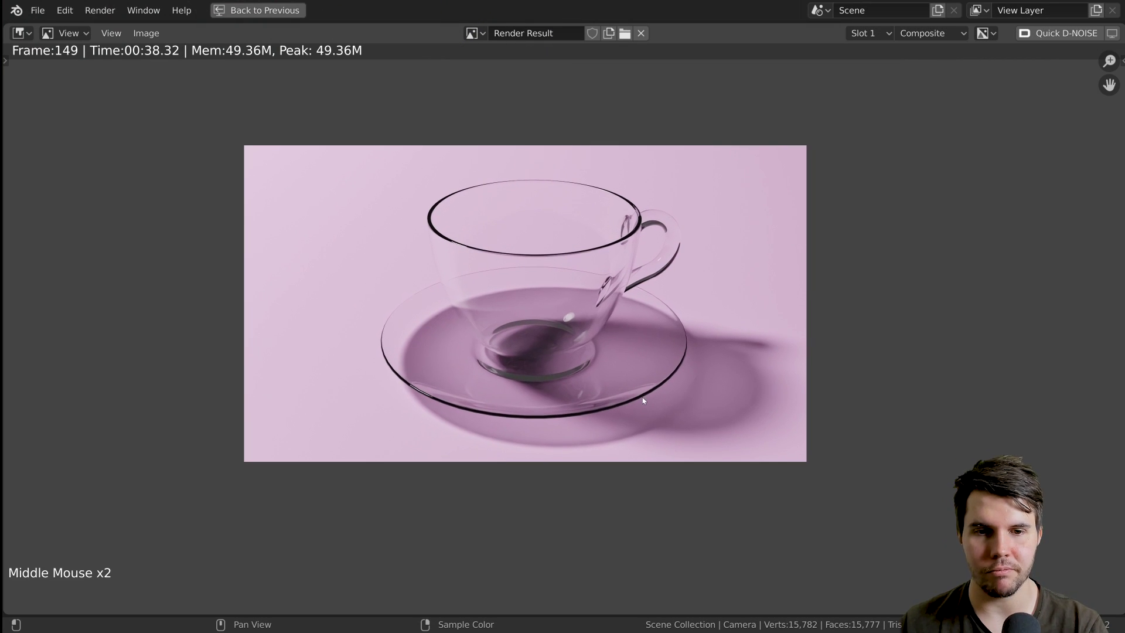
left_click(256, 10)
double_click(1067, 286)
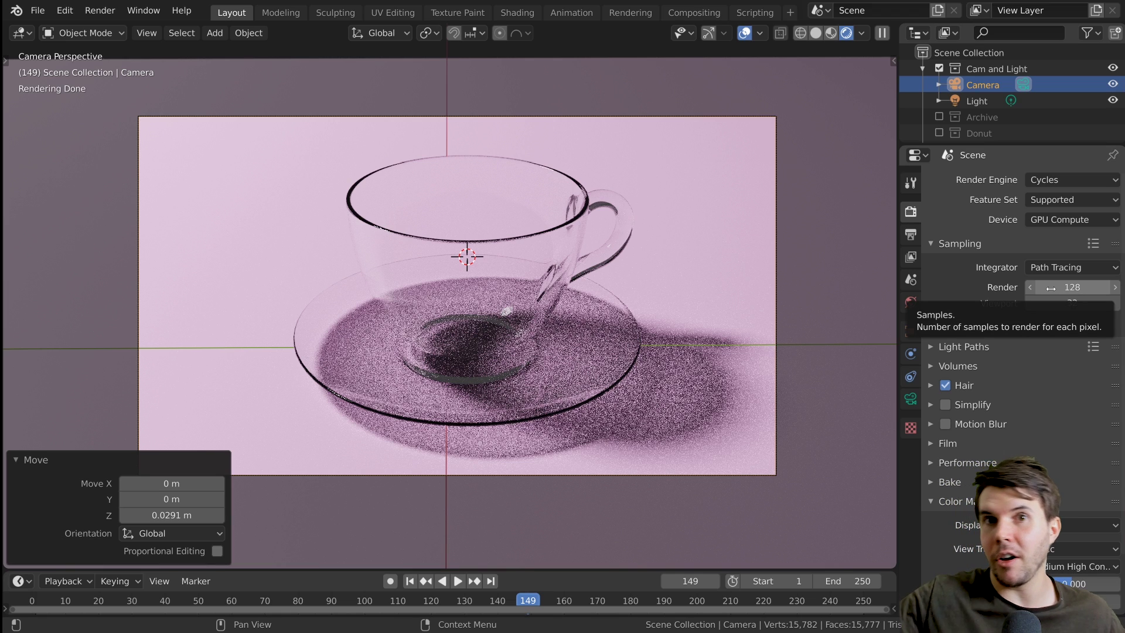
- Select the coffee cup, switch the viewport to solid shading and enter Edit Mode on its mesh
left_click(587, 341)
left_click(569, 318)
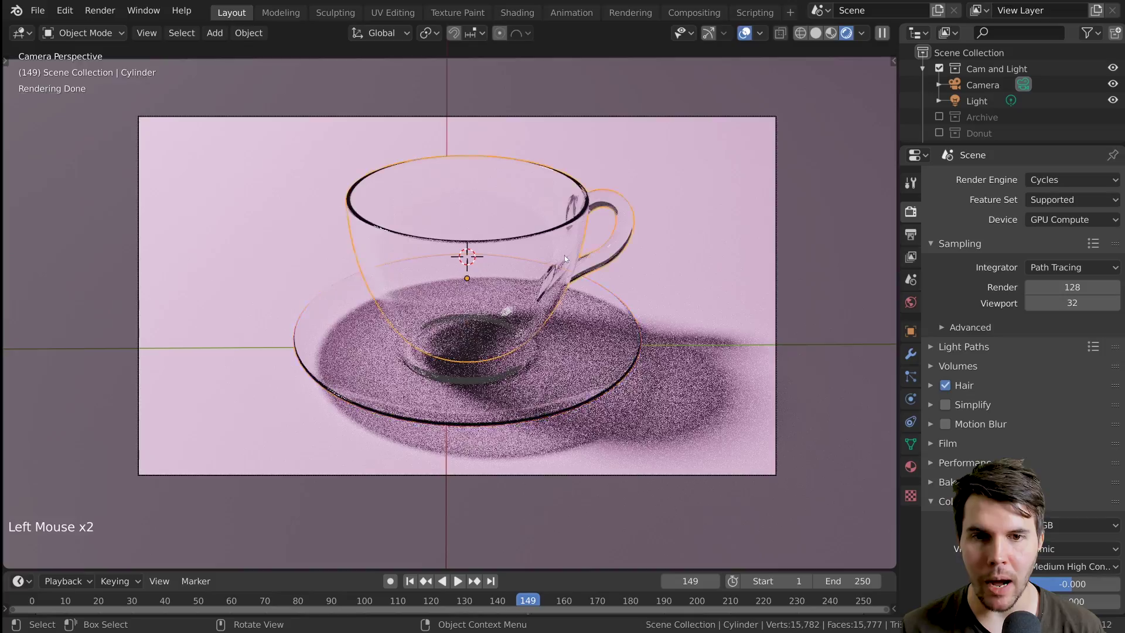
scroll(571, 317, "up", 2)
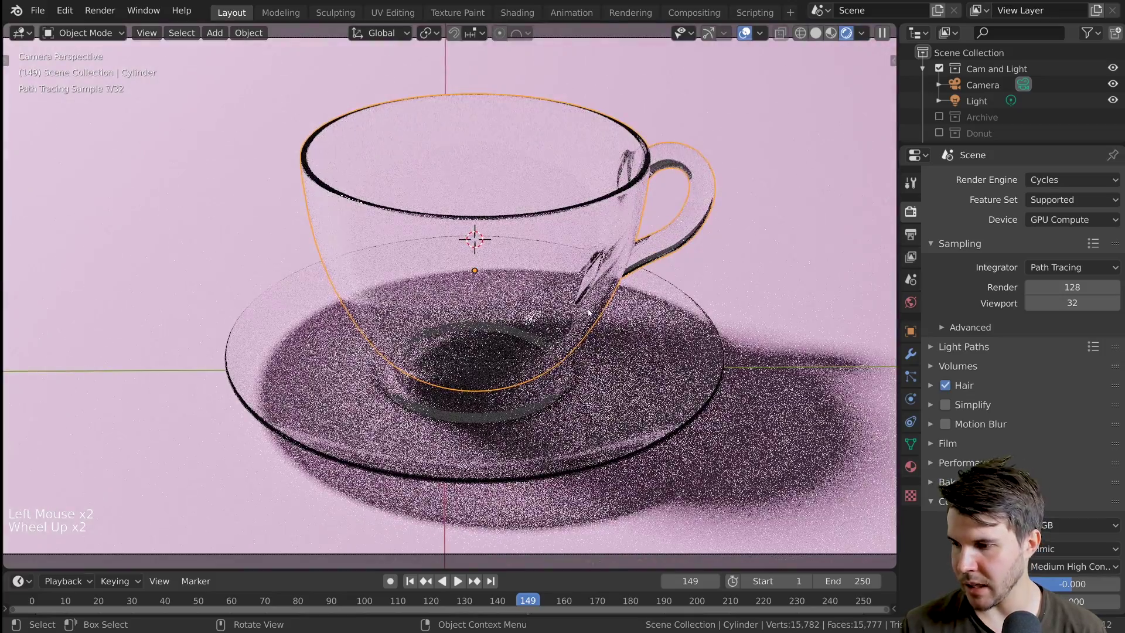
mouse_move(589, 313)
middle_mouse_down()
mouse_move(515, 299)
mouse_move(527, 322)
middle_mouse_up()
scroll(527, 300, "up", 3)
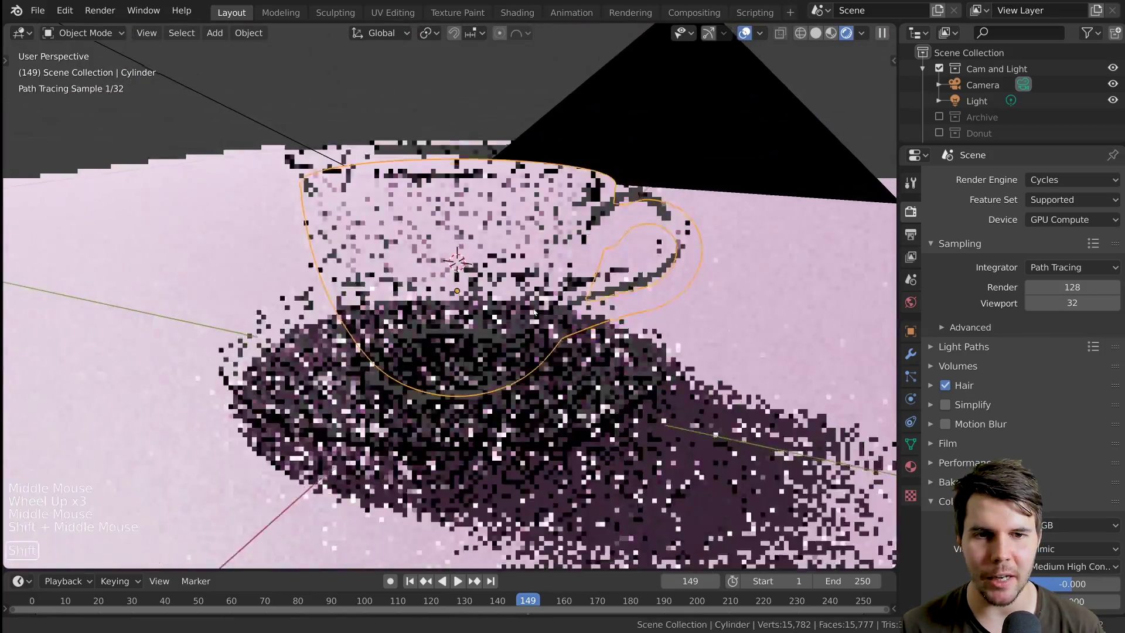
key("z")
middle_click_drag(654, 303, 581, 267)
scroll(545, 329, "up", 2)
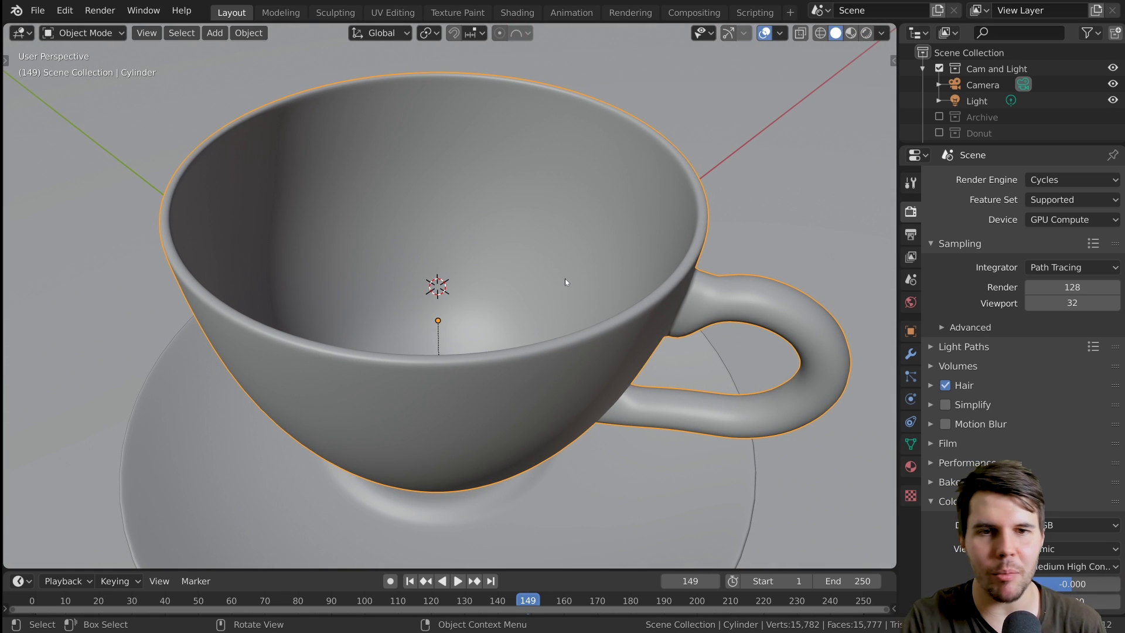
scroll(565, 279, "down", 2)
key("Tab")
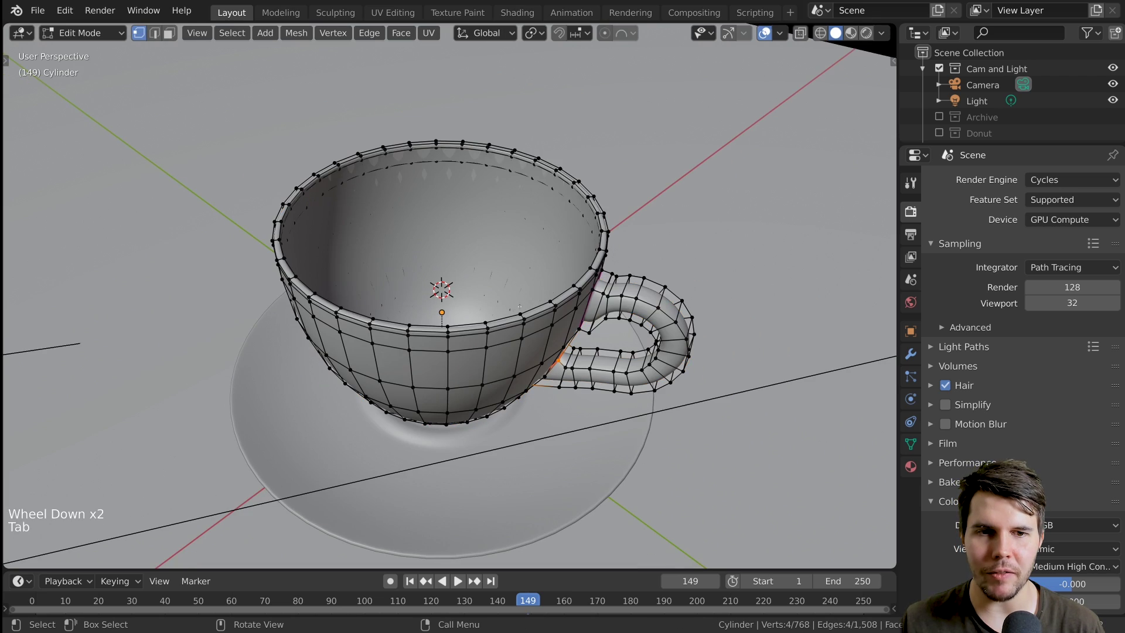
- Switch to wireframe shading and select the horizontal edge loop on the cup's inner wall below the rim
middle_click_drag(519, 306, 490, 312)
scroll(489, 312, "up", 2)
key("z")
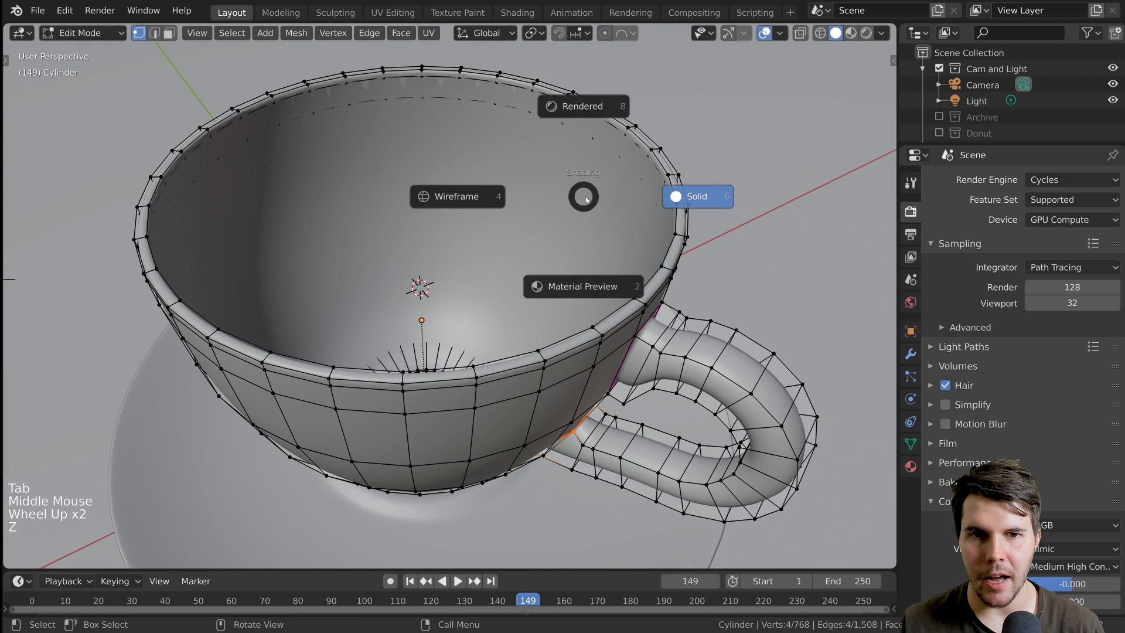
middle_click_drag(536, 235, 550, 194)
left_click(551, 192)
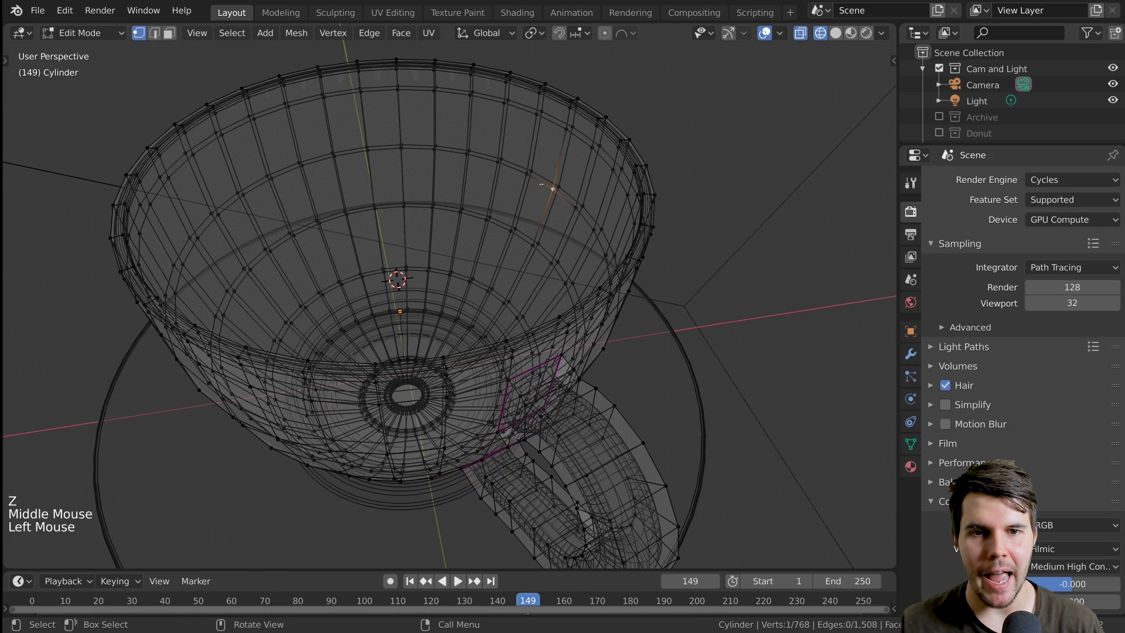
left_click(552, 189, "alt")
middle_click_drag(497, 273, 505, 255)
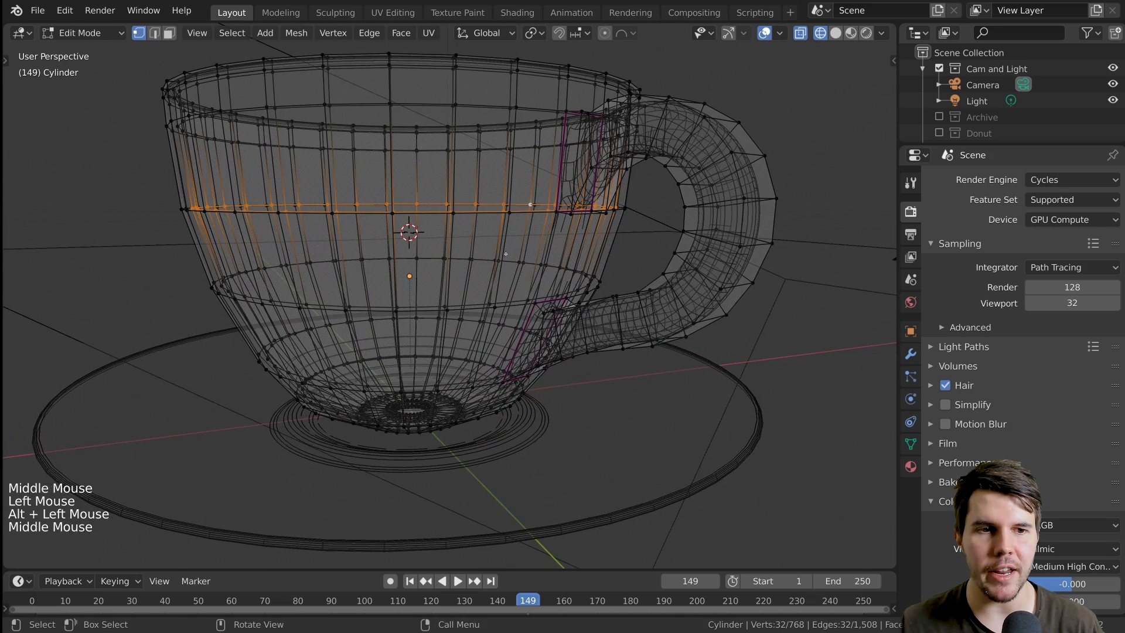
- Examine the selected edge loop and the inner wall of the cup in wireframe from several angles
scroll(393, 275, "down", 2)
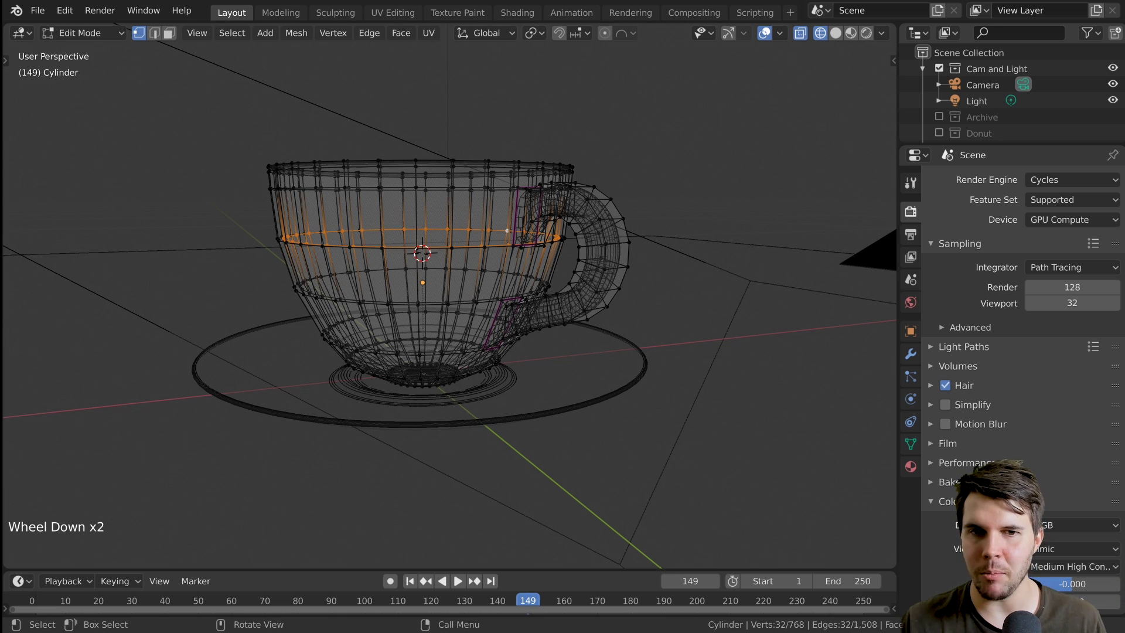
scroll(408, 171, "up", 3)
scroll(410, 182, "down", 1)
middle_click_drag(408, 170, 413, 199)
scroll(410, 181, "down", 1)
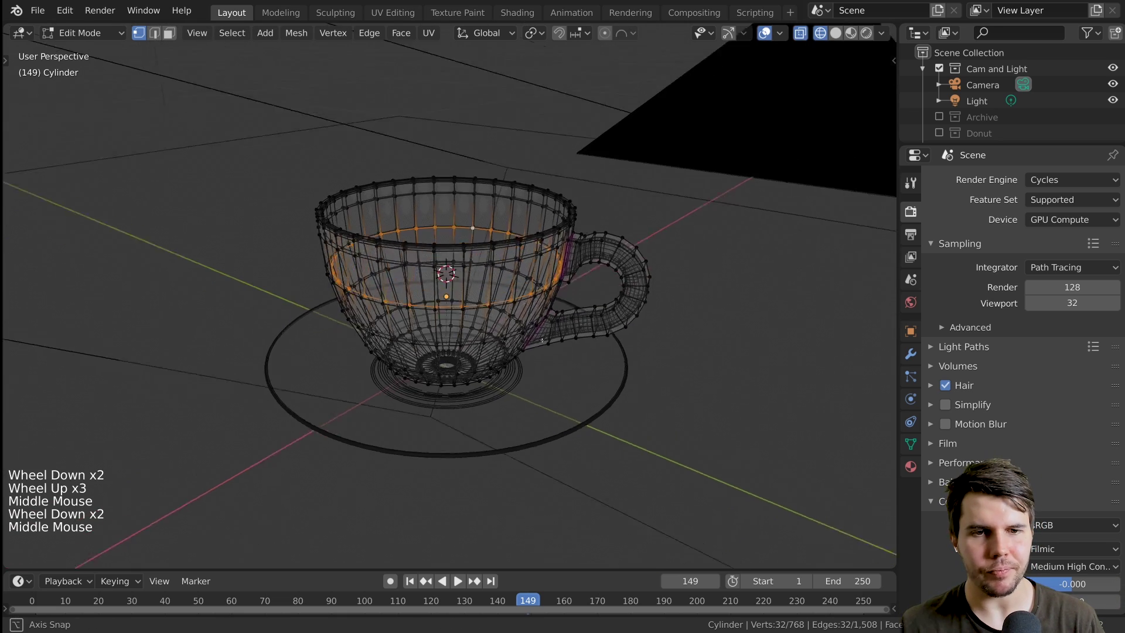
scroll(542, 339, "up", 1)
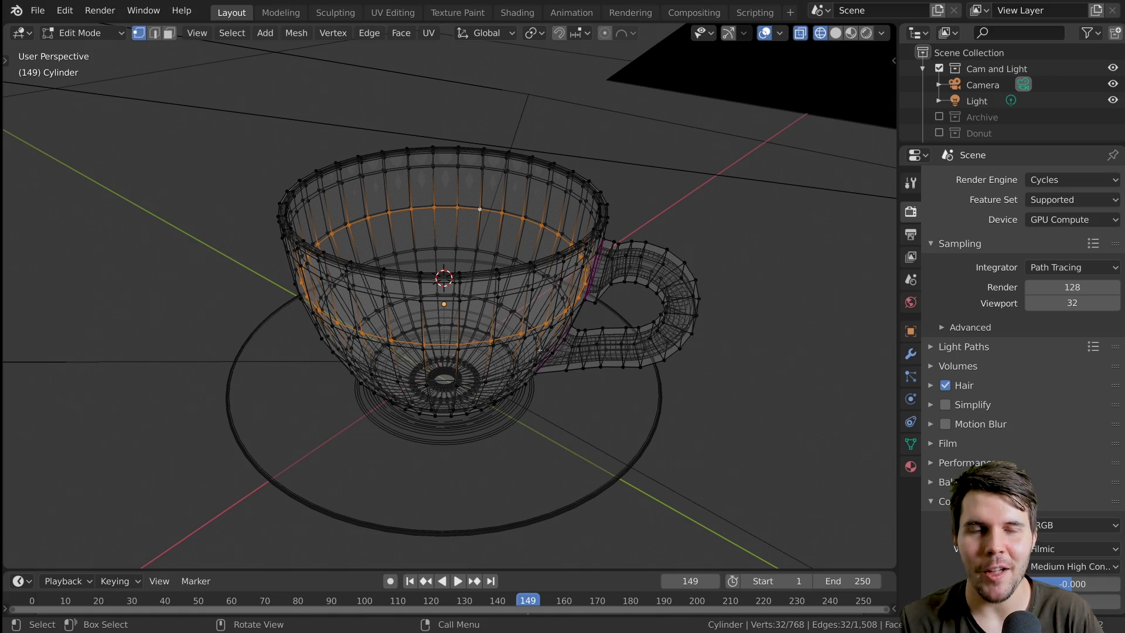
scroll(539, 350, "up", 3)
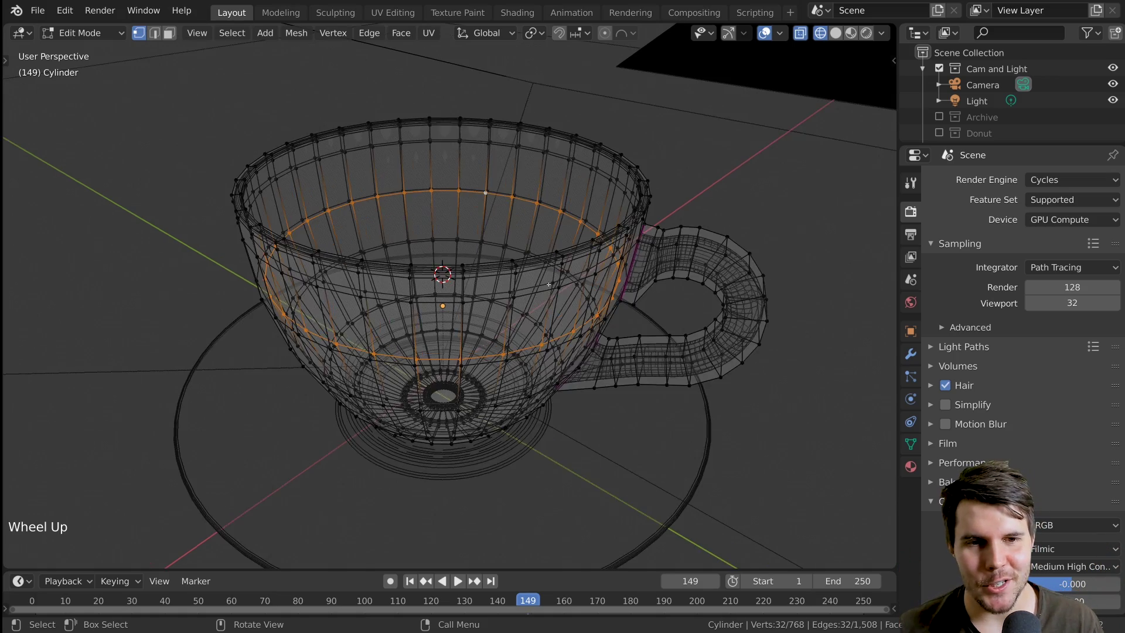
middle_click_drag(539, 350, 562, 303)
scroll(562, 304, "up", 3)
scroll(561, 303, "down", 4)
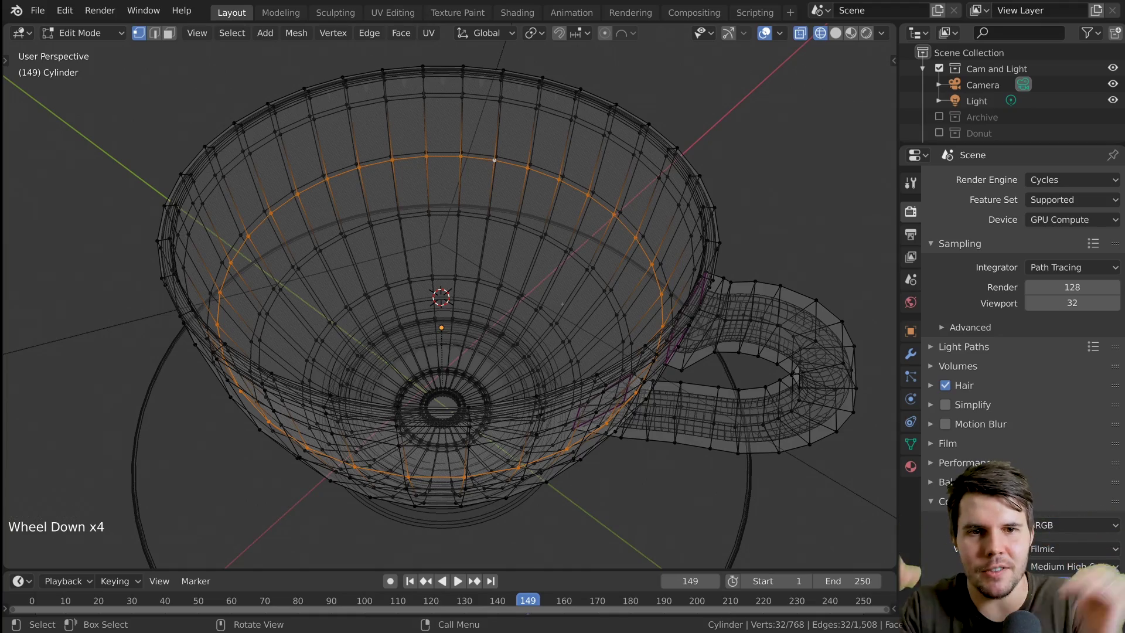
scroll(562, 303, "up", 3)
middle_click_drag(562, 303, 476, 263)
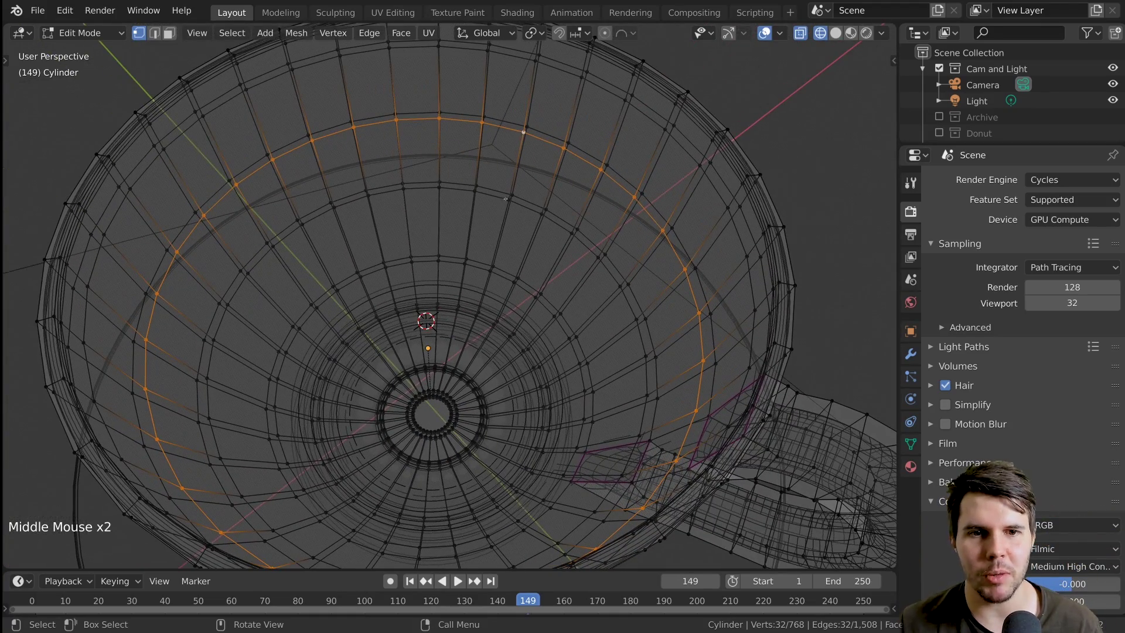
scroll(527, 208, "up", 3)
middle_click_drag(527, 208, 555, 150, "shift")
scroll(539, 181, "down", 5)
scroll(539, 182, "up", 1)
- Switch the viewport back to solid shading and turn on X-ray to see through the cup mesh
key("z")
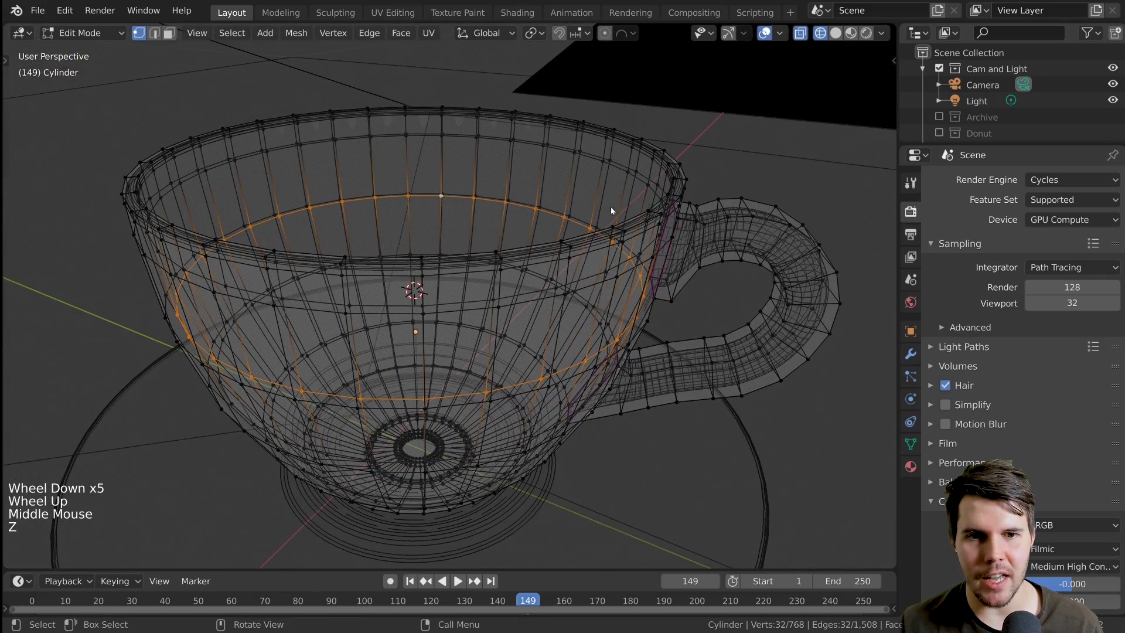
key("z")
middle_click_drag(445, 293, 446, 246)
key("z")
scroll(446, 293, "up", 2)
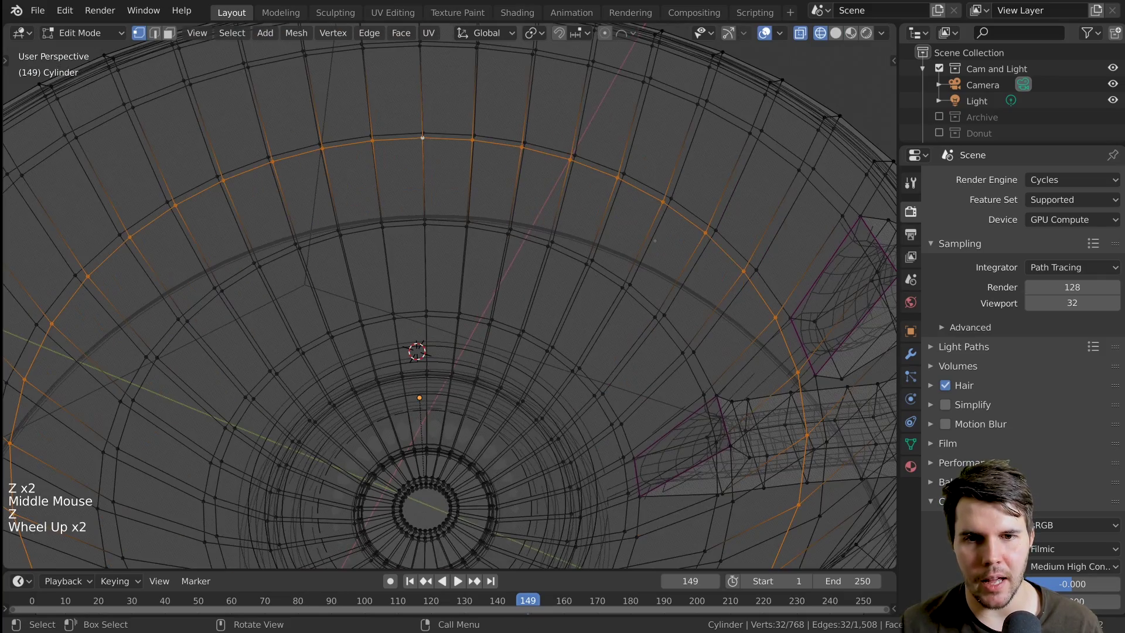
key("z")
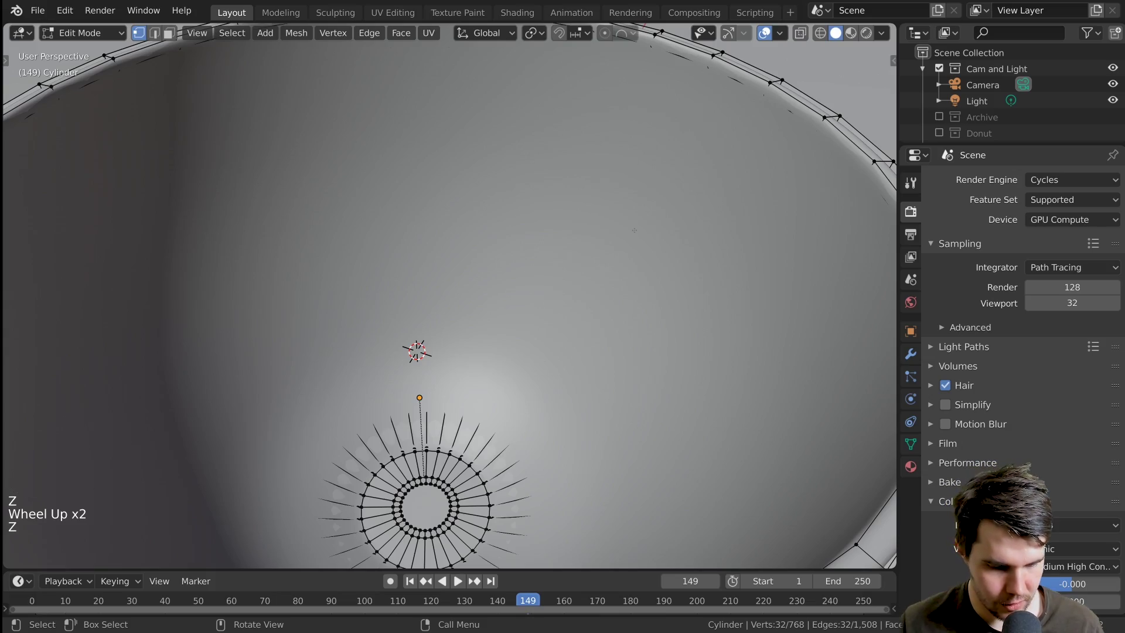
key("alt+z")
left_click(806, 34)
left_click(806, 34)
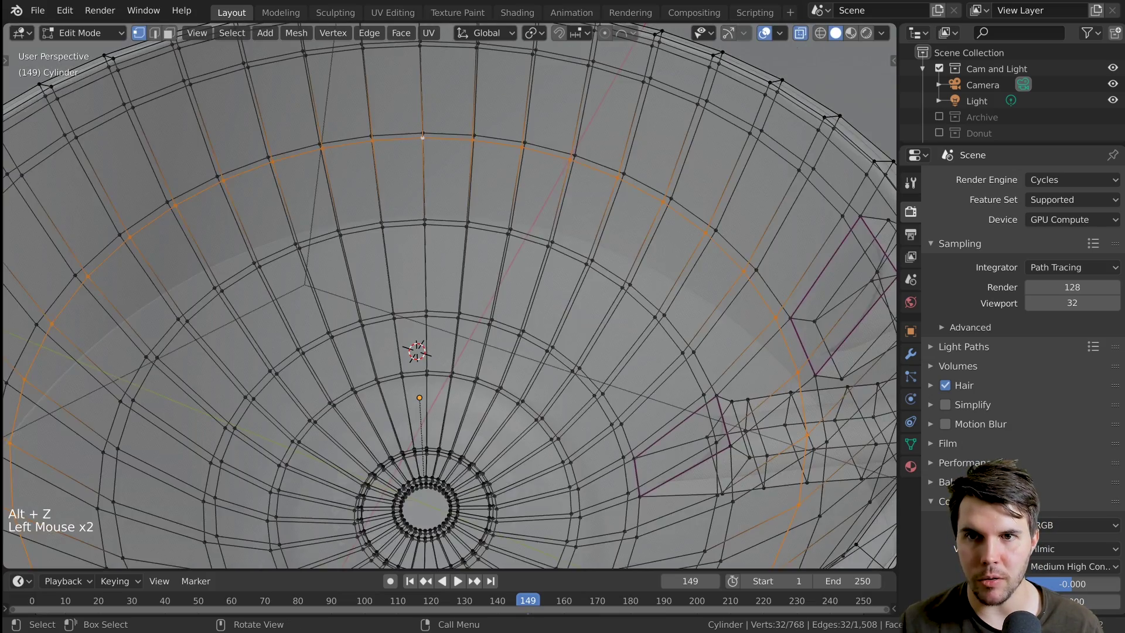
- Try selecting vertical and horizontal edge loops on the cup's wall from the side in X-ray view
scroll(445, 263, "up", 1)
middle_click_drag(445, 263, 546, 234)
scroll(457, 246, "down", 3)
scroll(460, 236, "up", 1)
left_click(546, 234, "alt")
left_click(544, 233, "alt")
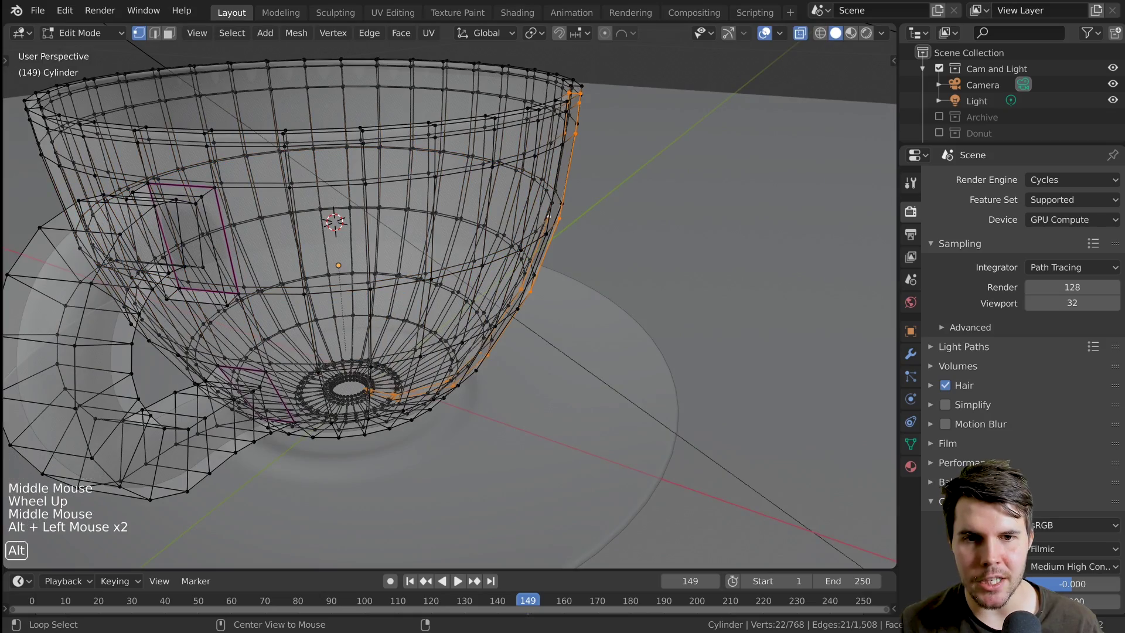
left_click(539, 232, "alt")
left_click(535, 231, "alt")
left_click(535, 232, "alt")
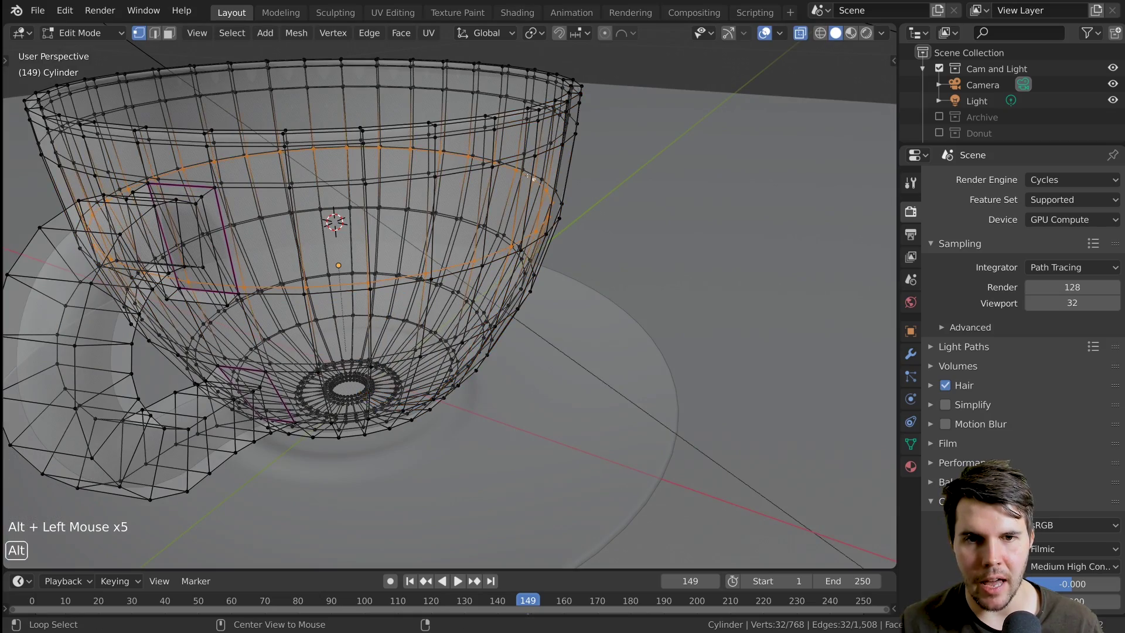
- Switch to face selection and select the ring of faces around the inner wall of the cup, partway below the rim
mouse_move(535, 231)
middle_mouse_down()
mouse_move(492, 189)
mouse_move(550, 224)
middle_mouse_up()
scroll(510, 211, "down", 1)
scroll(510, 211, "up", 2)
scroll(492, 189, "up", 2)
scroll(445, 281, "down", 5)
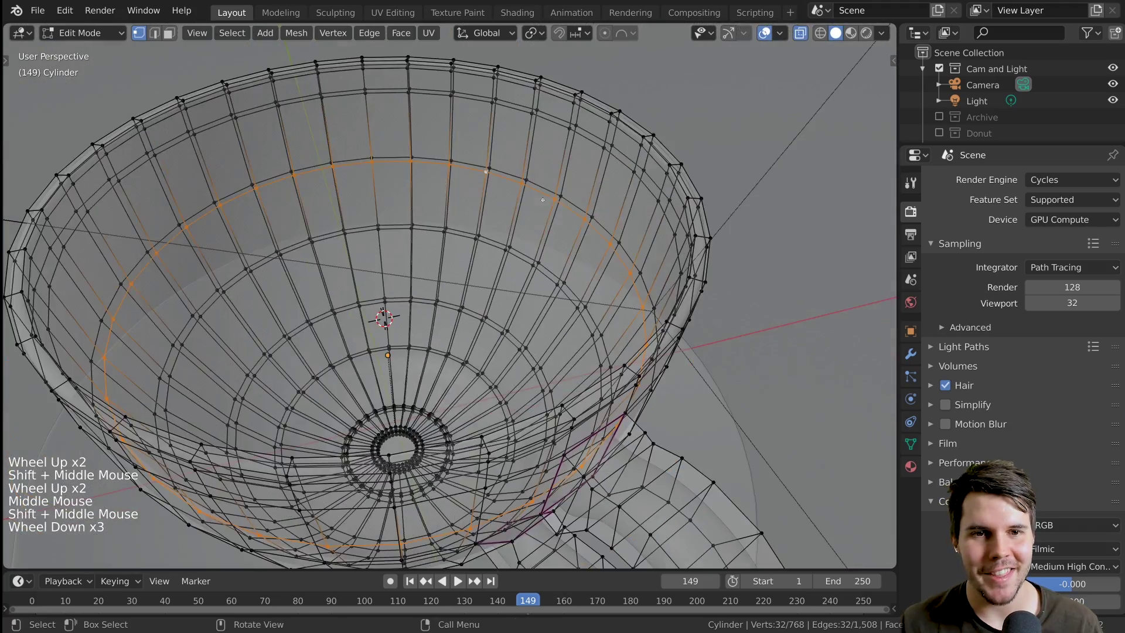
scroll(445, 281, "up", 3)
left_click(169, 33)
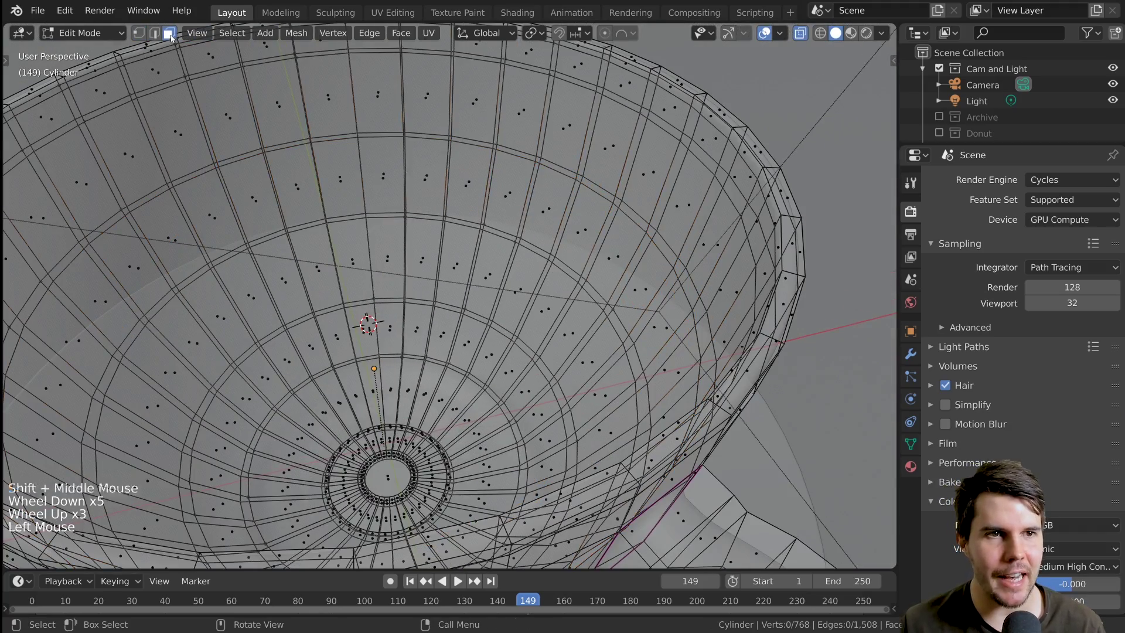
middle_click_drag(447, 196, 419, 189)
left_click(495, 189, "alt")
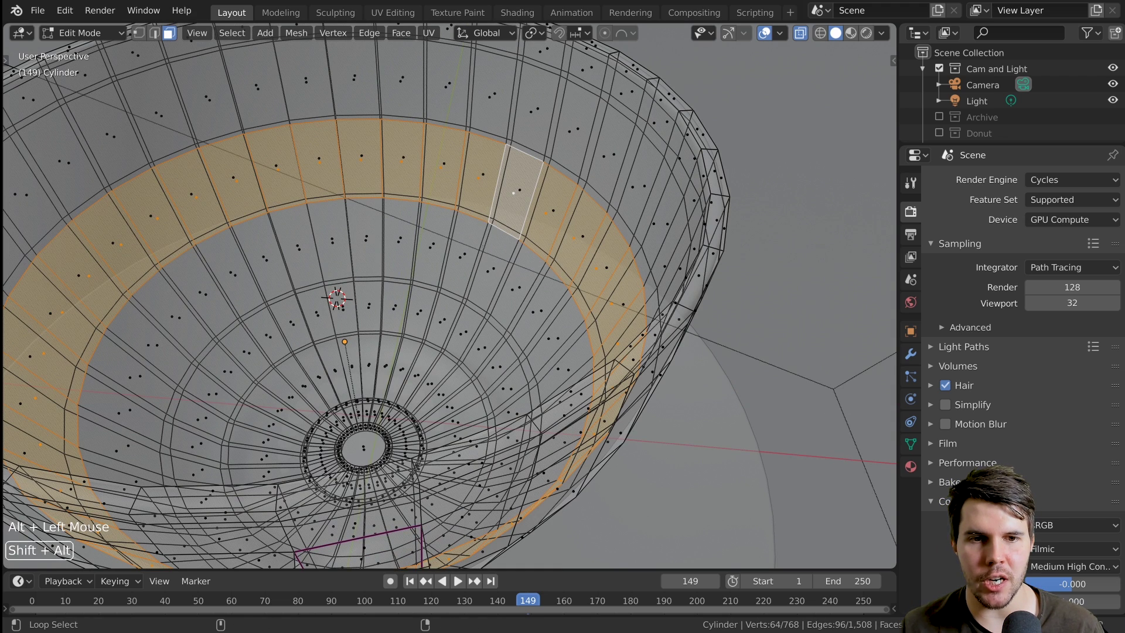
- Add the three face rings below the selected one to the selection, down to the cup's inner floor
left_click(473, 265, "alt+shift")
left_click(456, 310, "alt+shift")
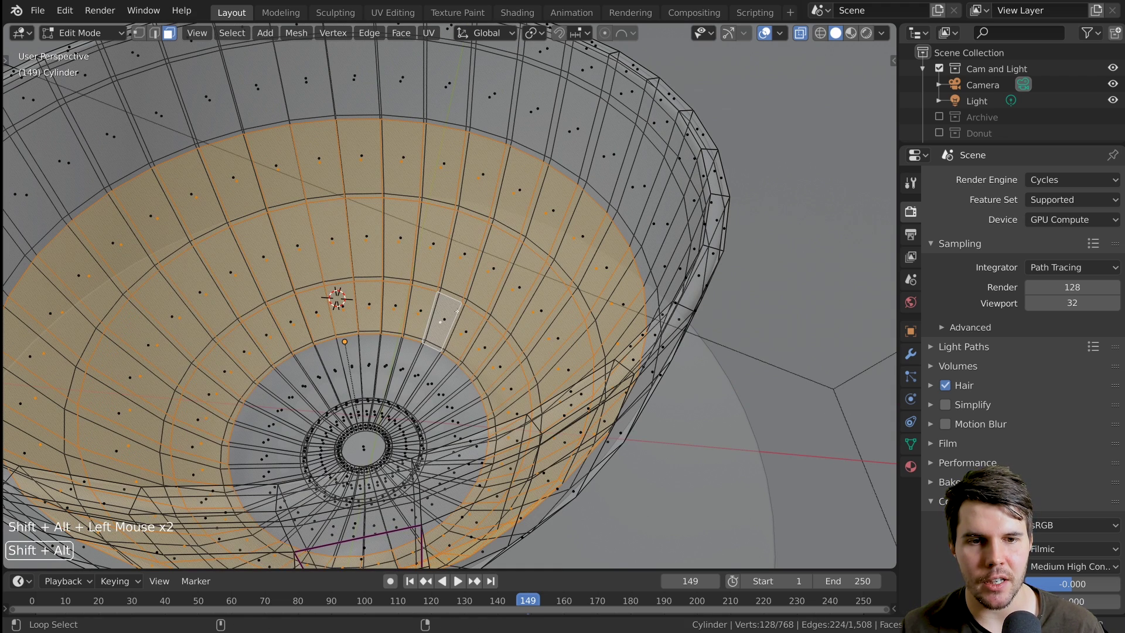
left_click(435, 357, "alt+shift")
middle_click_drag(435, 357, 421, 328)
scroll(445, 351, "down", 3)
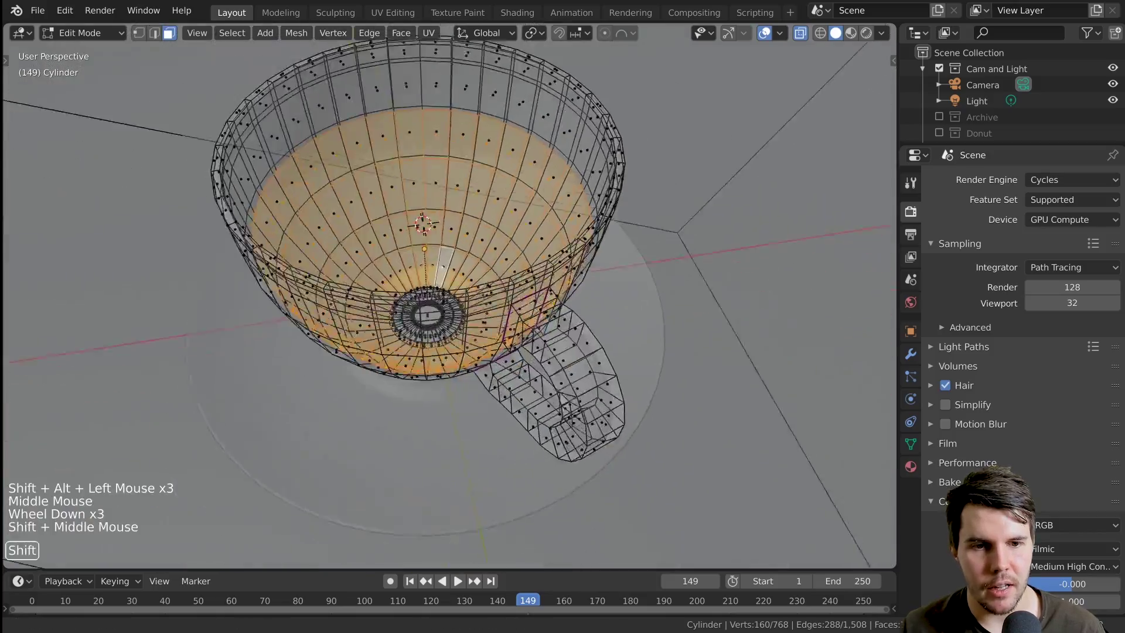
- Switch to vertex selection and circle-select the vertices of the cup's inner floor from the side, adding them to the selection
scroll(421, 328, "up", 7)
scroll(419, 305, "up", 2)
middle_click_drag(421, 281, 434, 193)
scroll(459, 396, "down", 8)
scroll(439, 235, "up", 4)
middle_click_drag(439, 235, 484, 287, "shift")
scroll(480, 246, "up", 2)
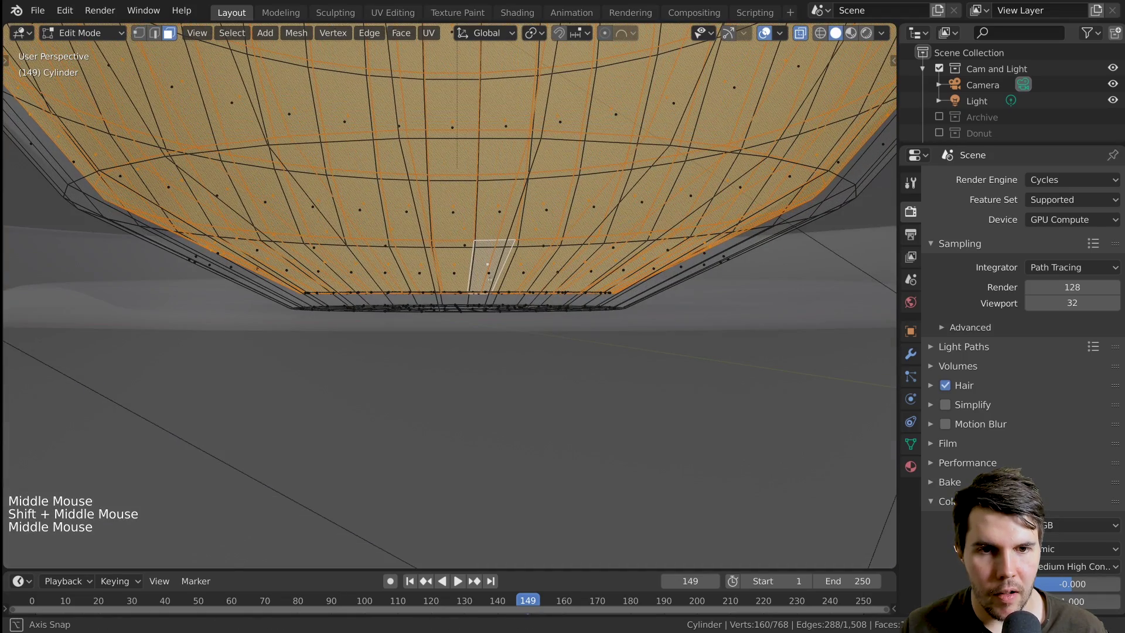
left_click(138, 33)
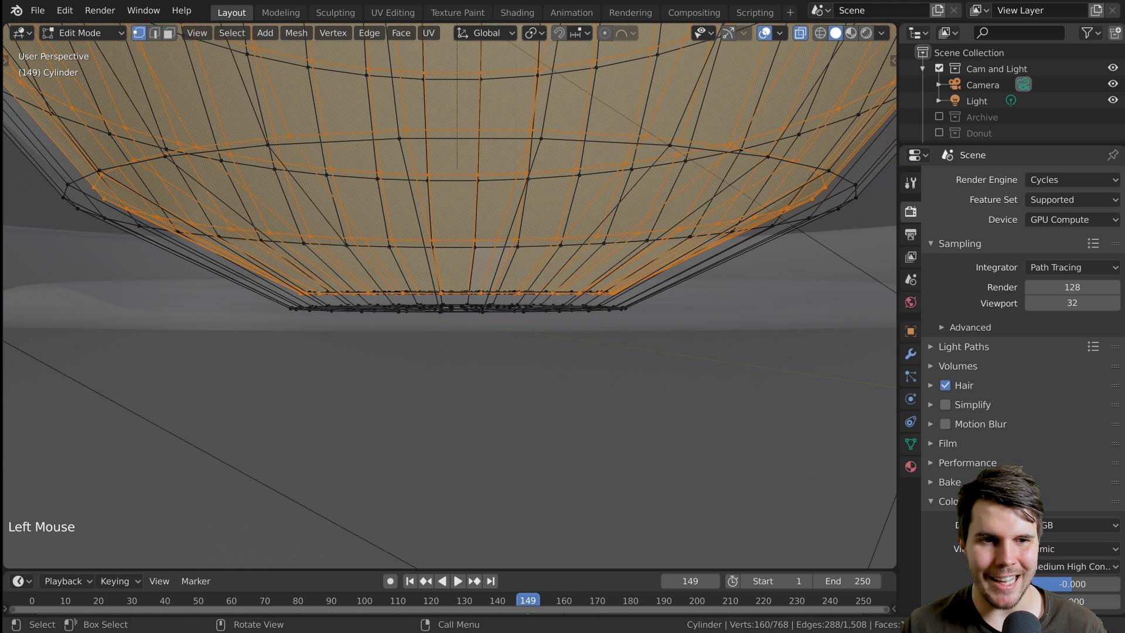
key("c")
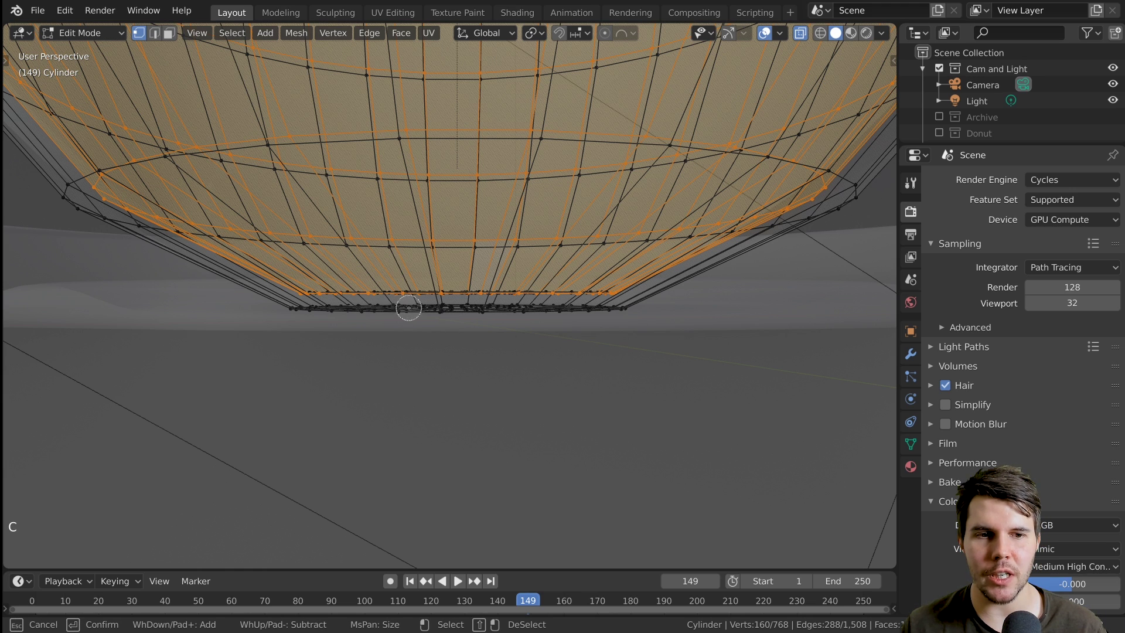
scroll(515, 299, "down", 4)
scroll(328, 258, "up", 3)
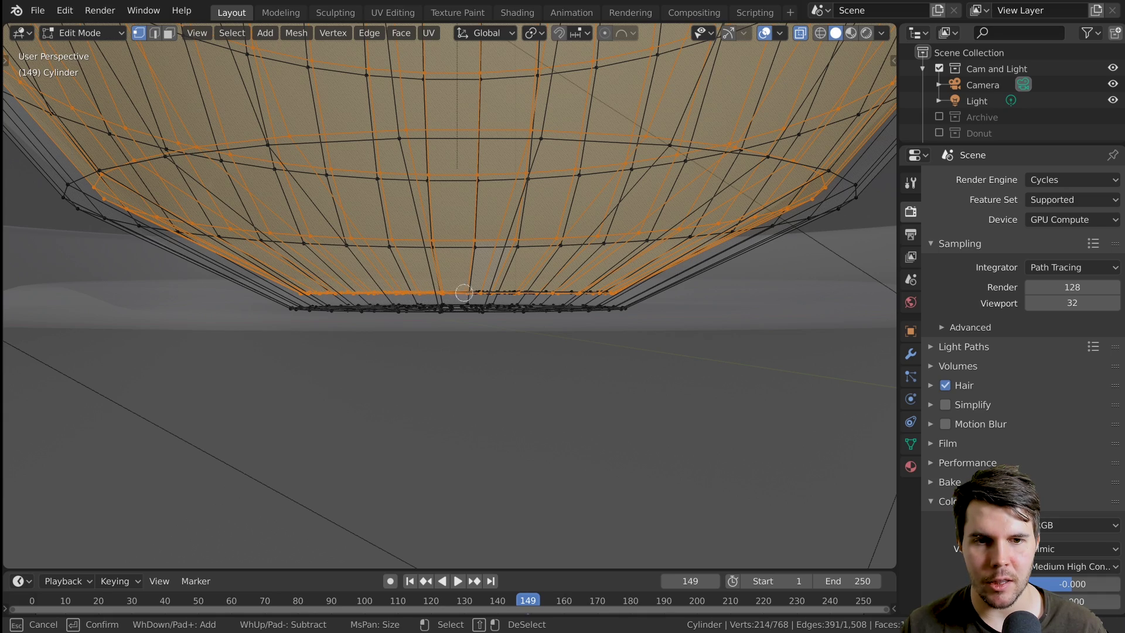
left_click_drag(463, 292, 543, 293)
- Examine the selection around the cup's inner floor from above and from several angles
middle_click_drag(626, 288, 572, 269)
scroll(573, 269, "up", 2)
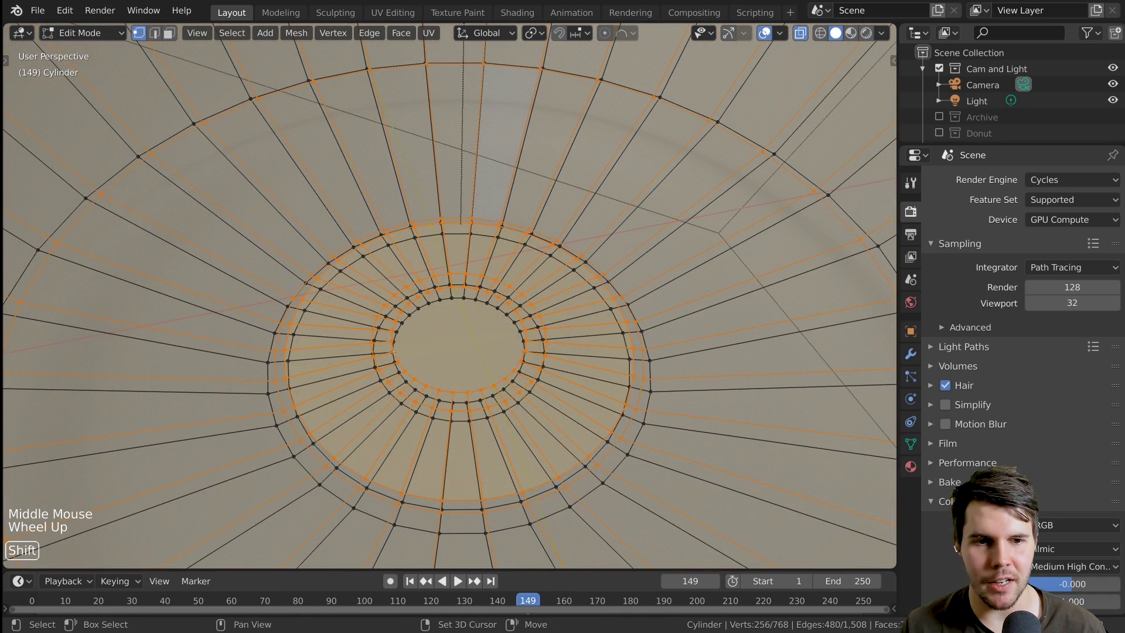
middle_click_drag(388, 307, 486, 362)
scroll(467, 294, "down", 4)
scroll(467, 294, "down", 4)
scroll(469, 308, "up", 2)
scroll(477, 340, "up", 1)
middle_click_drag(454, 301, 451, 305)
scroll(438, 228, "up", 2)
middle_click_drag(438, 228, 545, 243)
- Try adding another loop near the cup's inner floor to the selection and undo it
left_click(413, 248, "alt+shift")
scroll(413, 248, "down", 1)
scroll(413, 248, "down", 1)
scroll(392, 264, "down", 1)
scroll(383, 194, "up", 3)
key("ctrl+z")
scroll(383, 194, "down", 3)
middle_click_drag(545, 243, 514, 263)
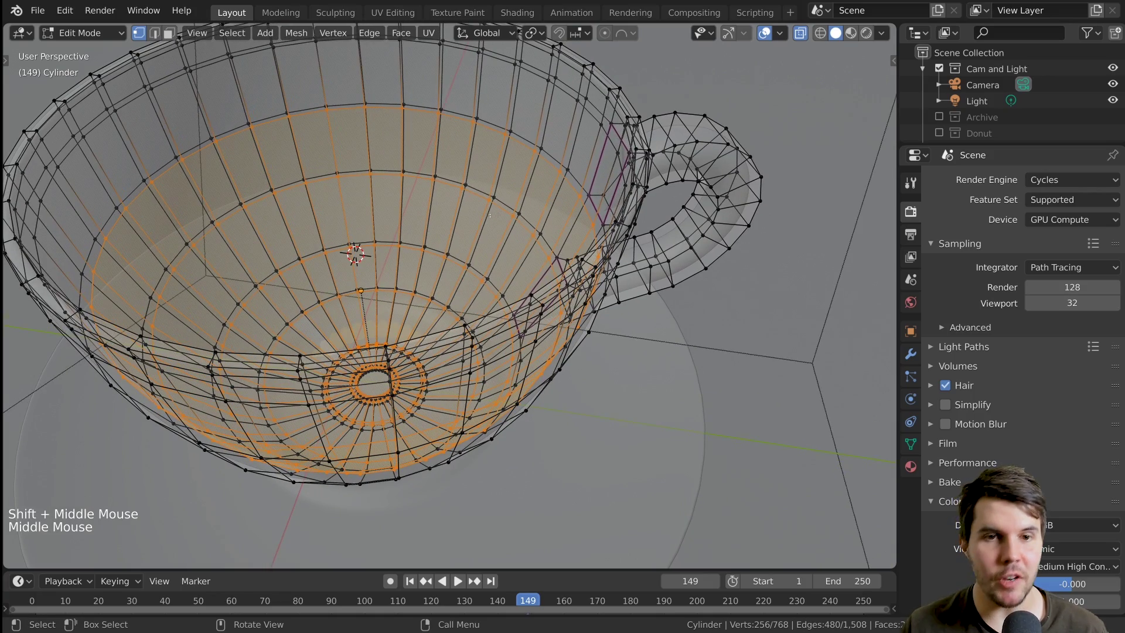
- Duplicate the selected inner surface in place and separate the copy into its own object
key("shift+d")
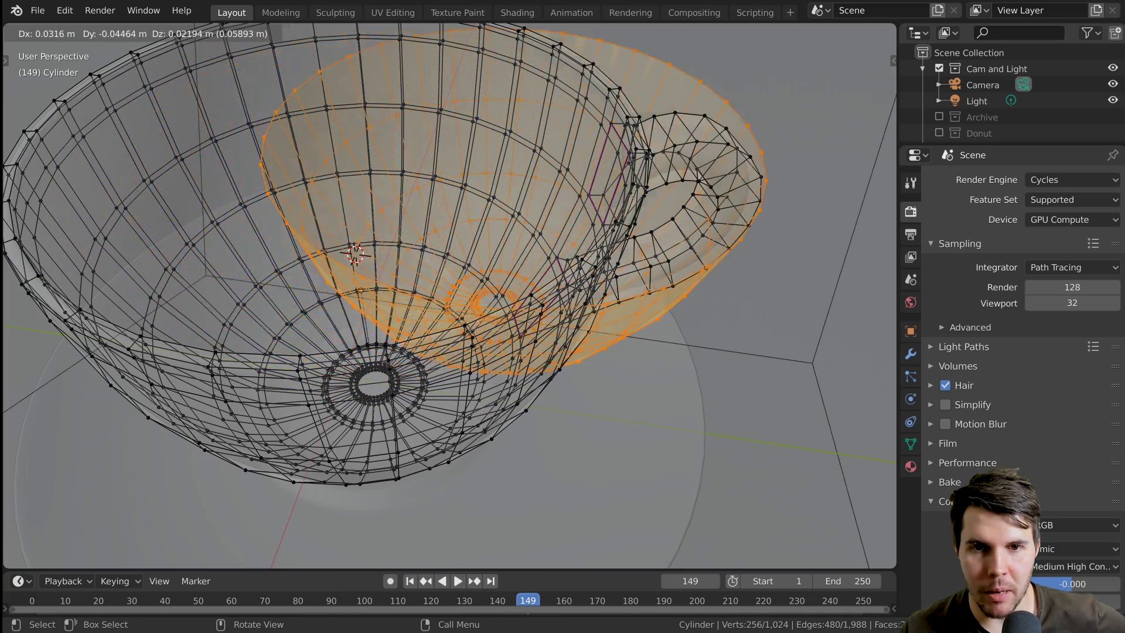
right_click(714, 169)
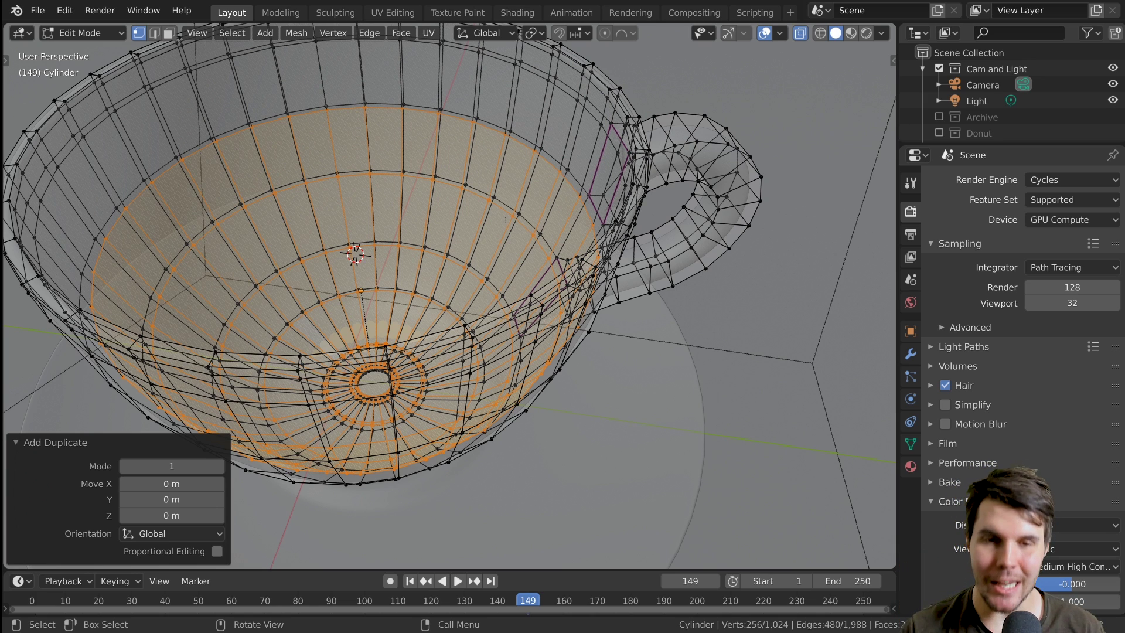
key("p")
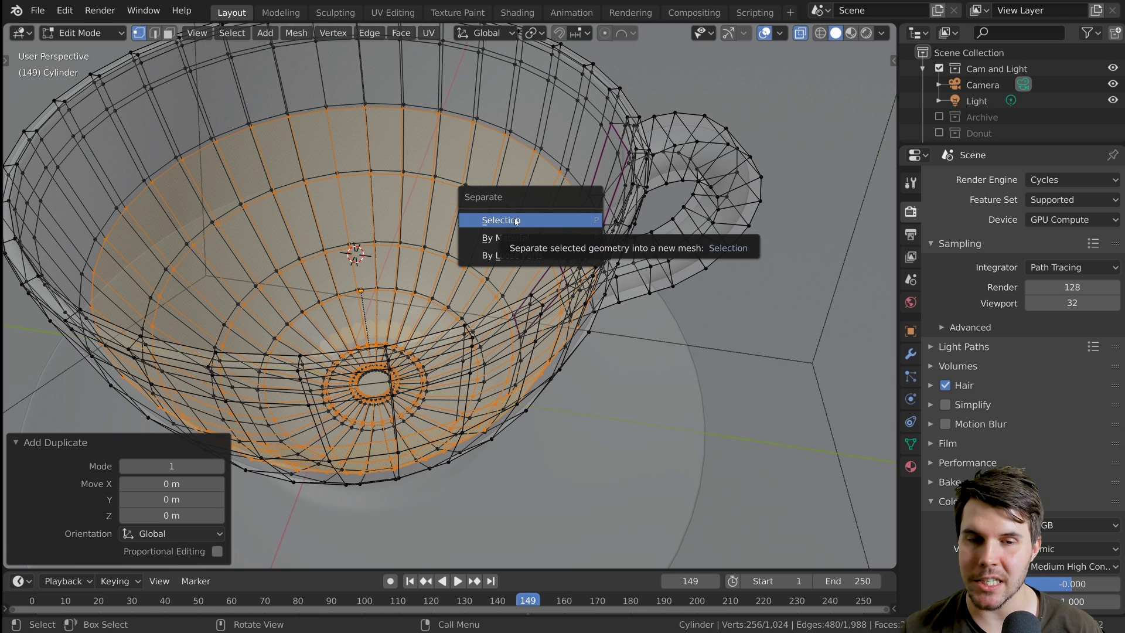
left_click(515, 221)
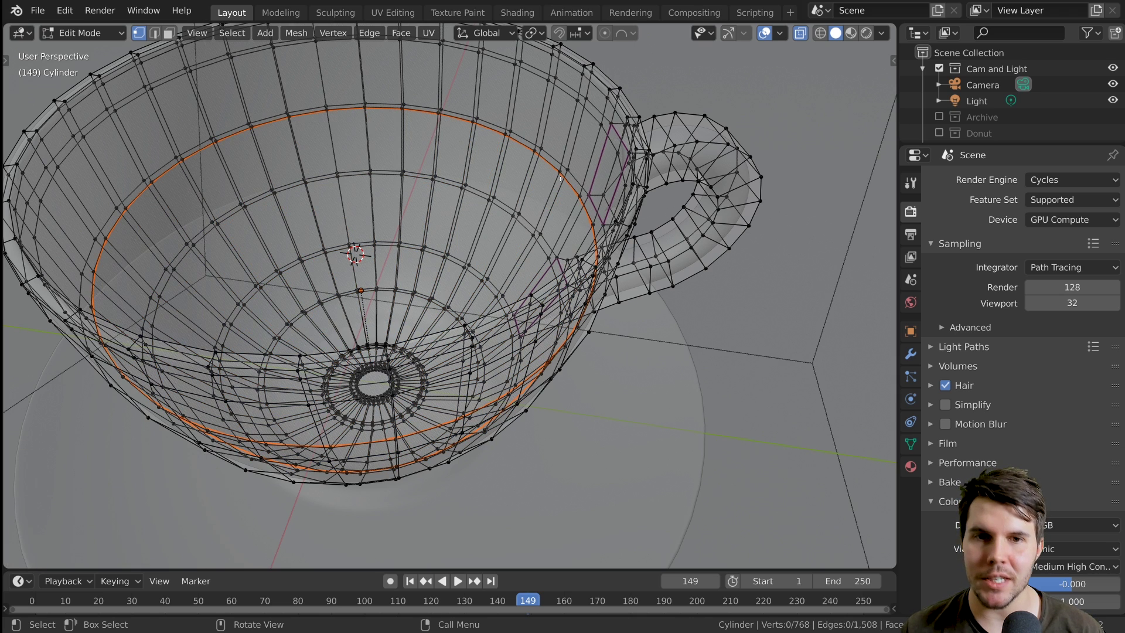
- Return to Object Mode and turn off X-ray to show the cup in opaque solid shading
scroll(549, 223, "down", 2)
key("Tab")
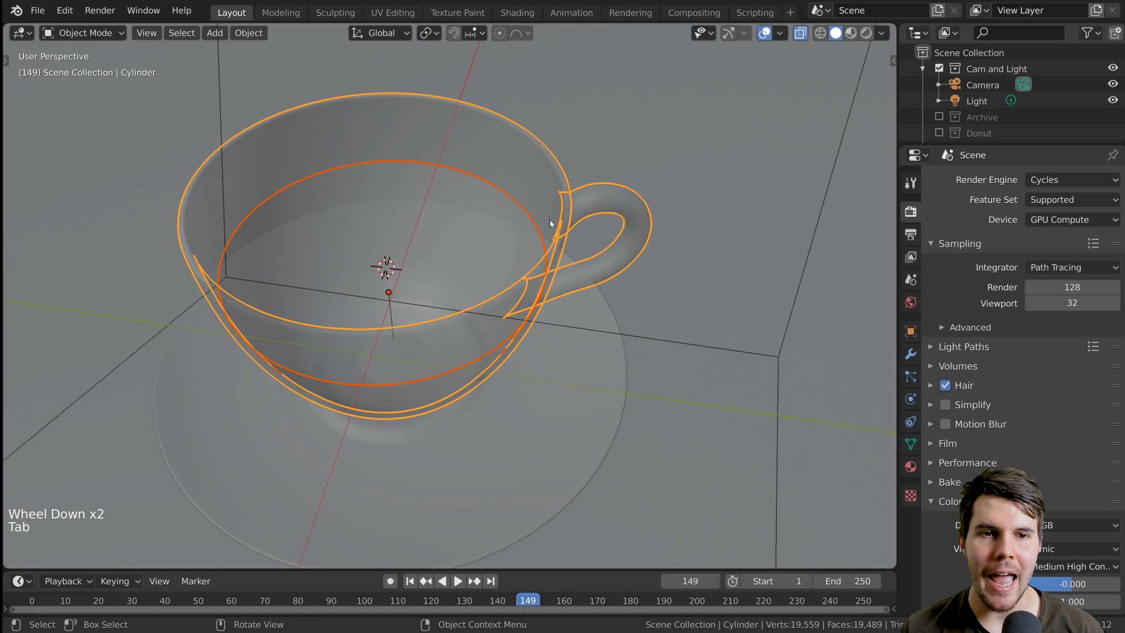
left_click(535, 164)
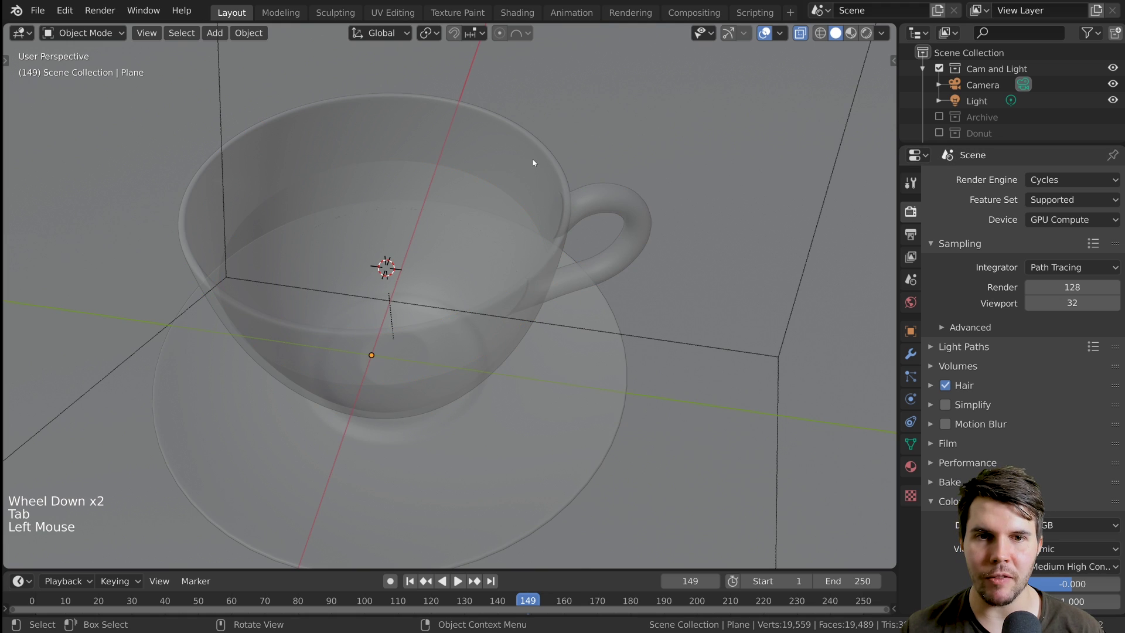
left_click(552, 154)
left_click(800, 32)
scroll(532, 223, "up", 2)
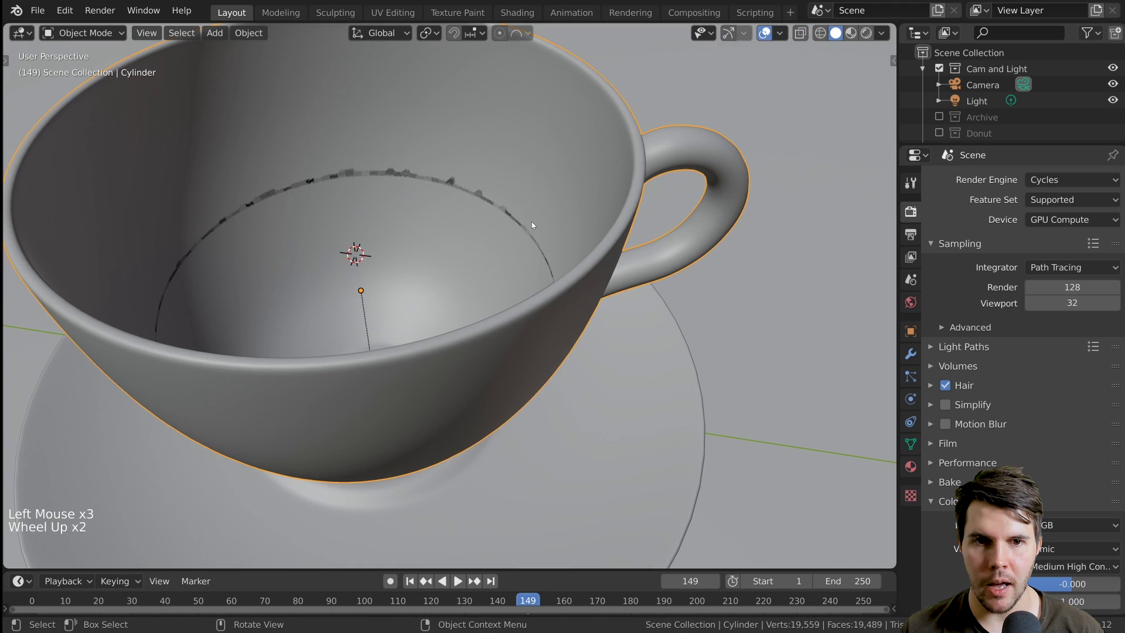
scroll(515, 202, "down", 2)
- Select the separated inner surface inside the cup, cycling through the overlapping objects
left_click(468, 234)
left_click(465, 236)
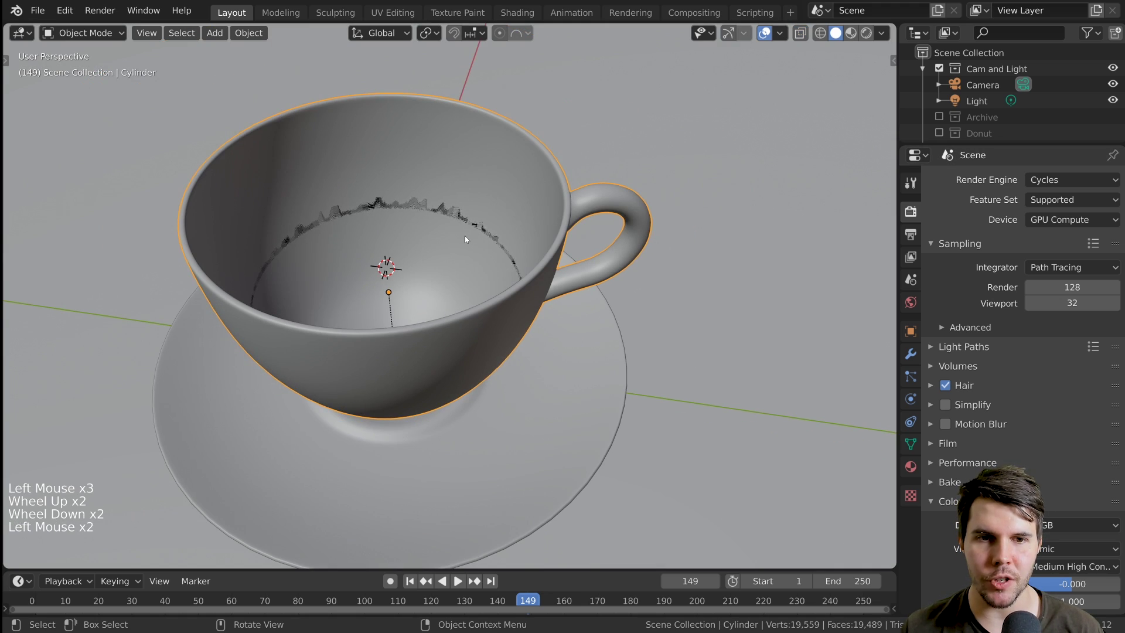
left_click(465, 235)
left_click(465, 236)
left_click(465, 236)
middle_click_drag(515, 193, 452, 233)
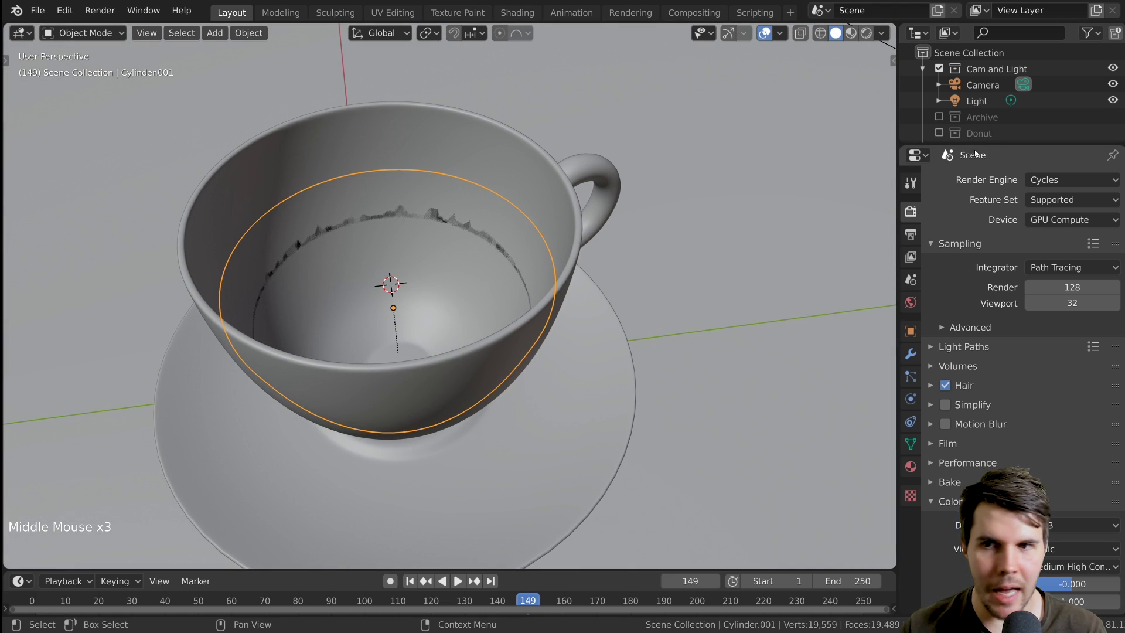
left_click(520, 220)
left_click(519, 220)
left_click(519, 219)
left_click(519, 219)
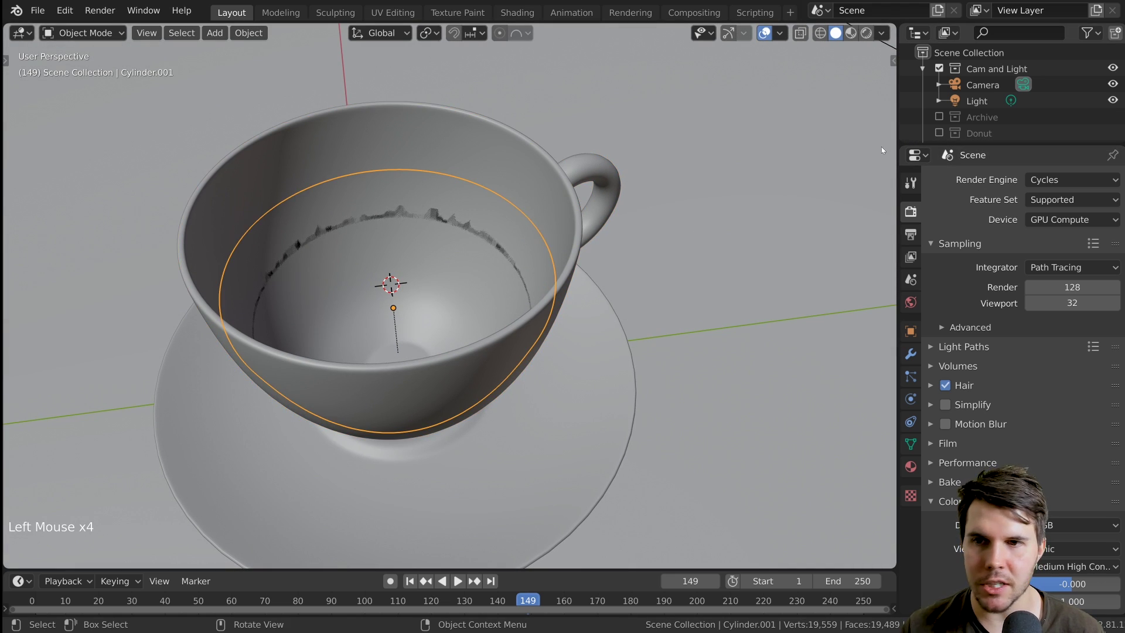
- Enlarge the outliner, expand the Circle object's hierarchy and rename the saucer object as Plate
left_click_drag(935, 146, 932, 347)
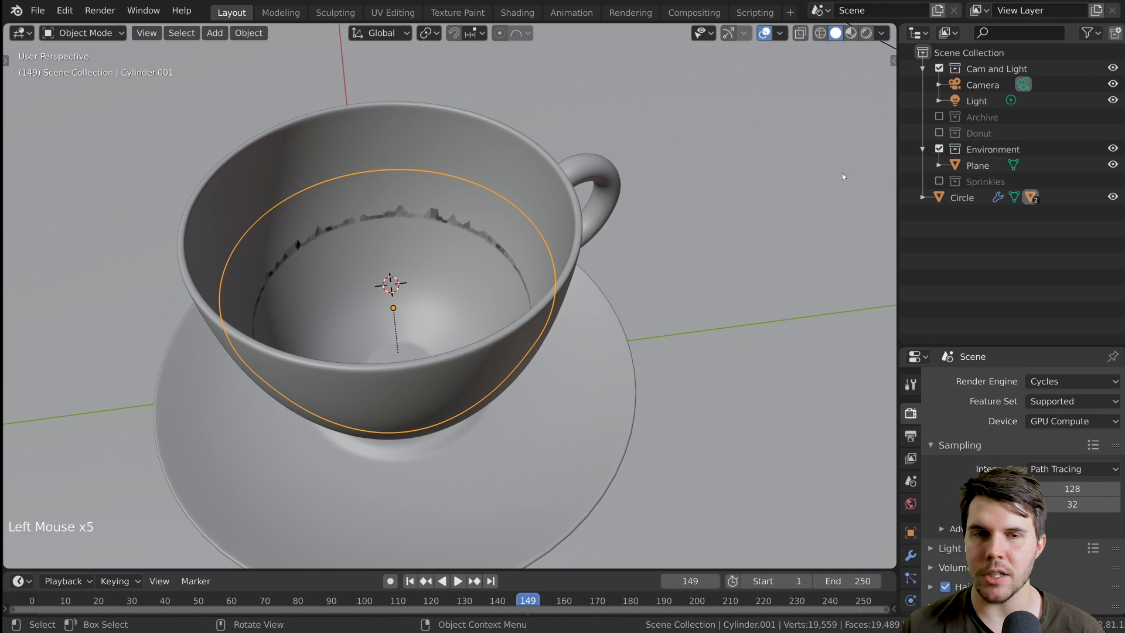
left_click(922, 198)
left_click(961, 198)
scroll(607, 344, "down", 3)
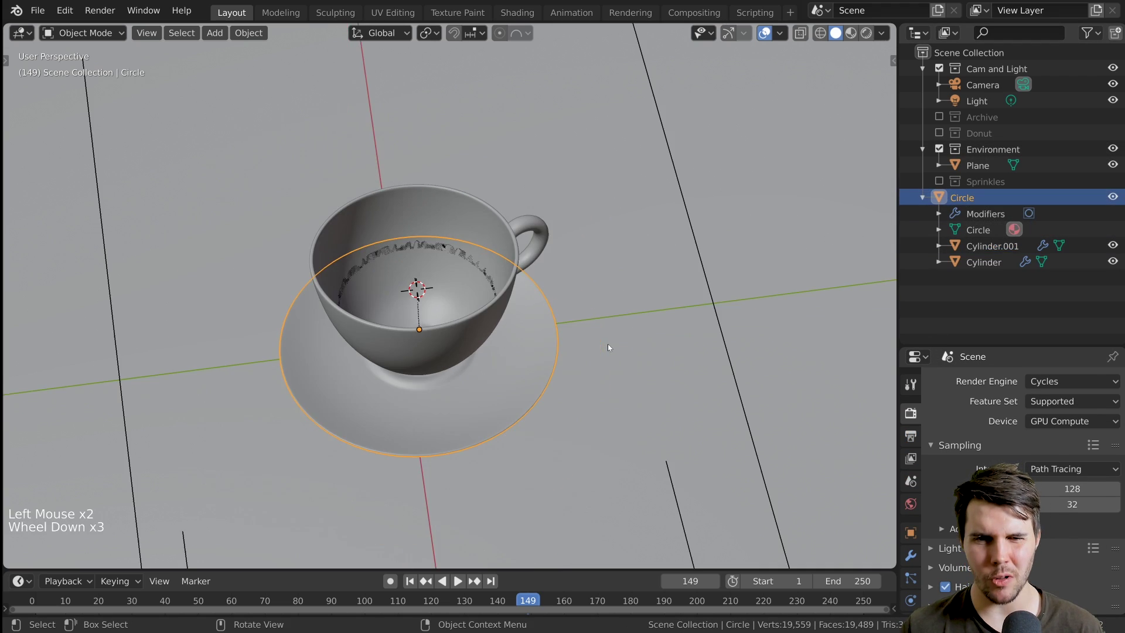
middle_click_drag(607, 344, 592, 281)
double_click(967, 198)
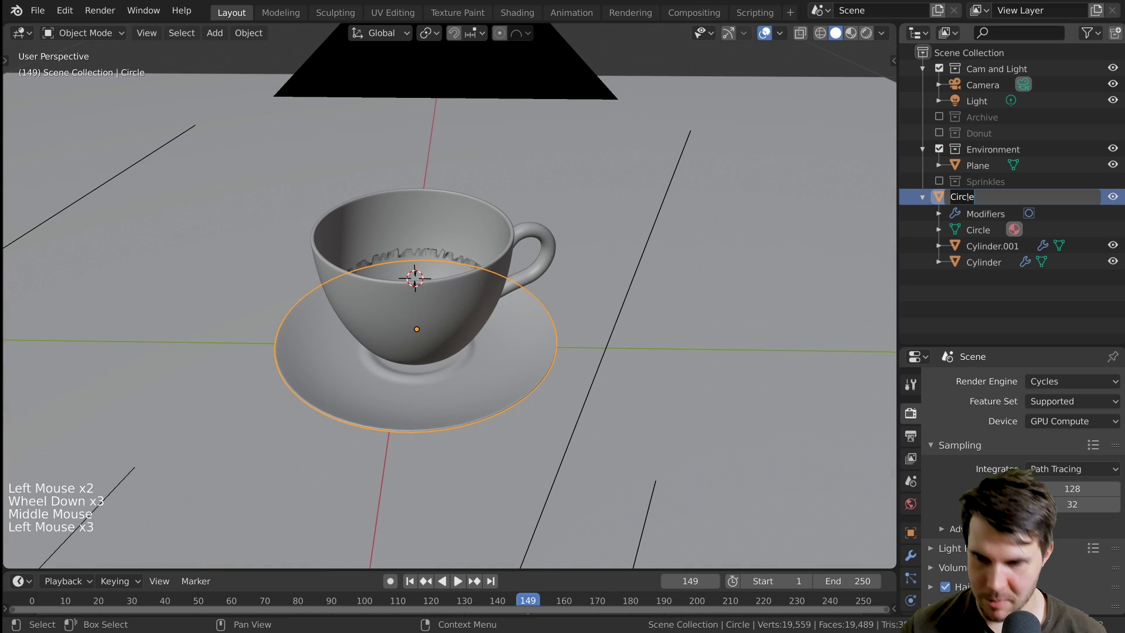
type("Plate")
key("Return")
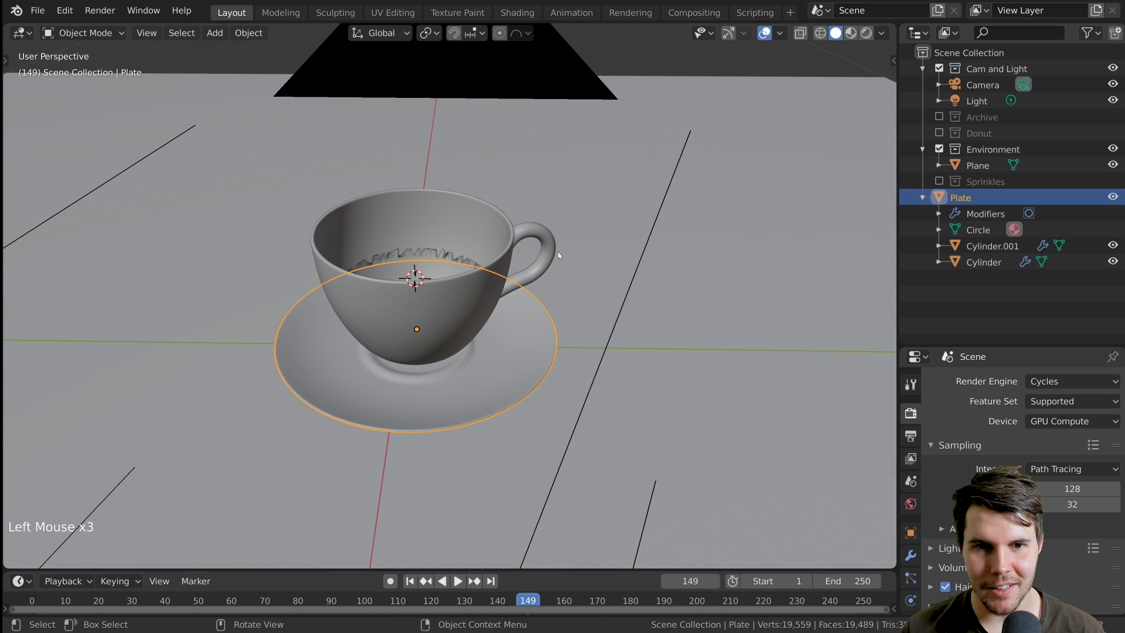
- Select the cup and rename its object as Cup
left_click(523, 250)
double_click(985, 261)
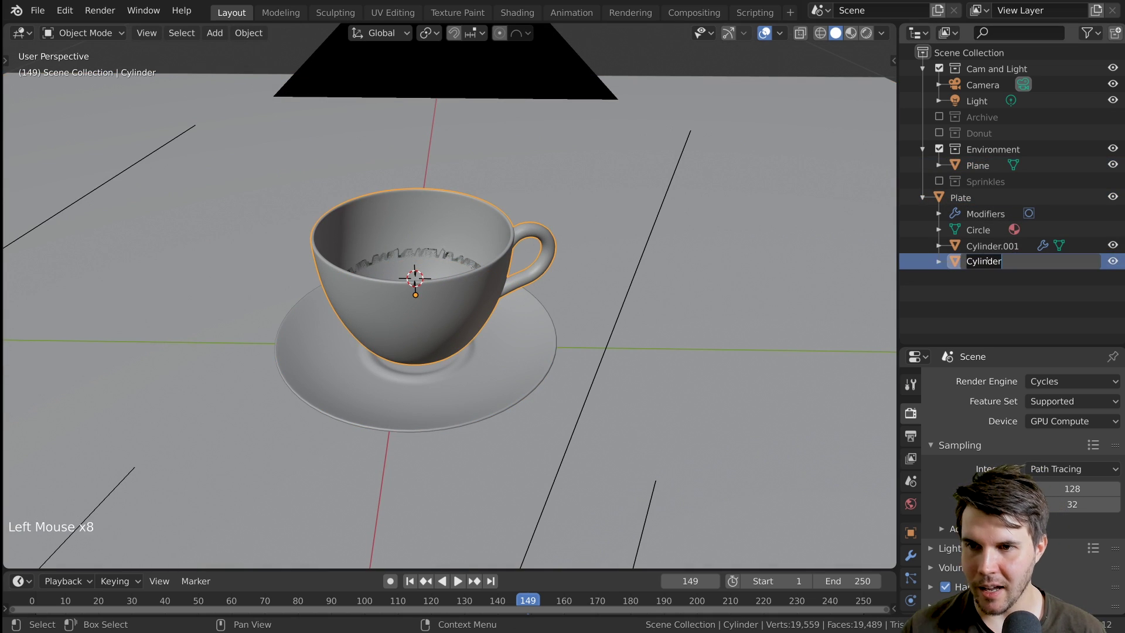
type("Cup")
key("Return")
- Rename the separated inner surface object as Liquid
left_click(987, 263)
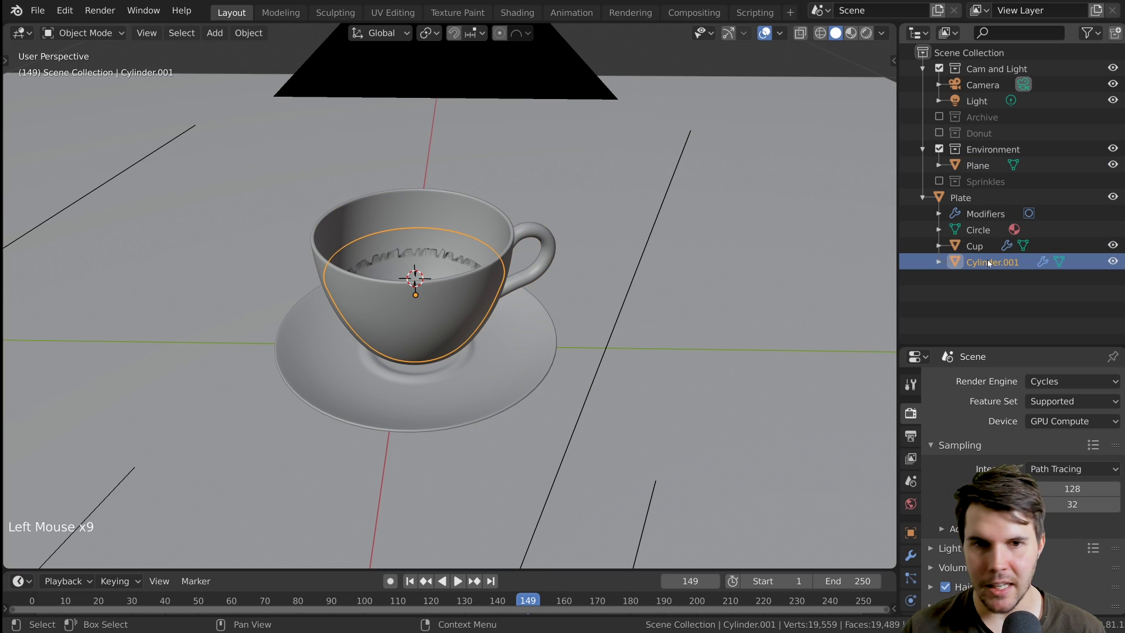
double_click(988, 261)
type("Liq")
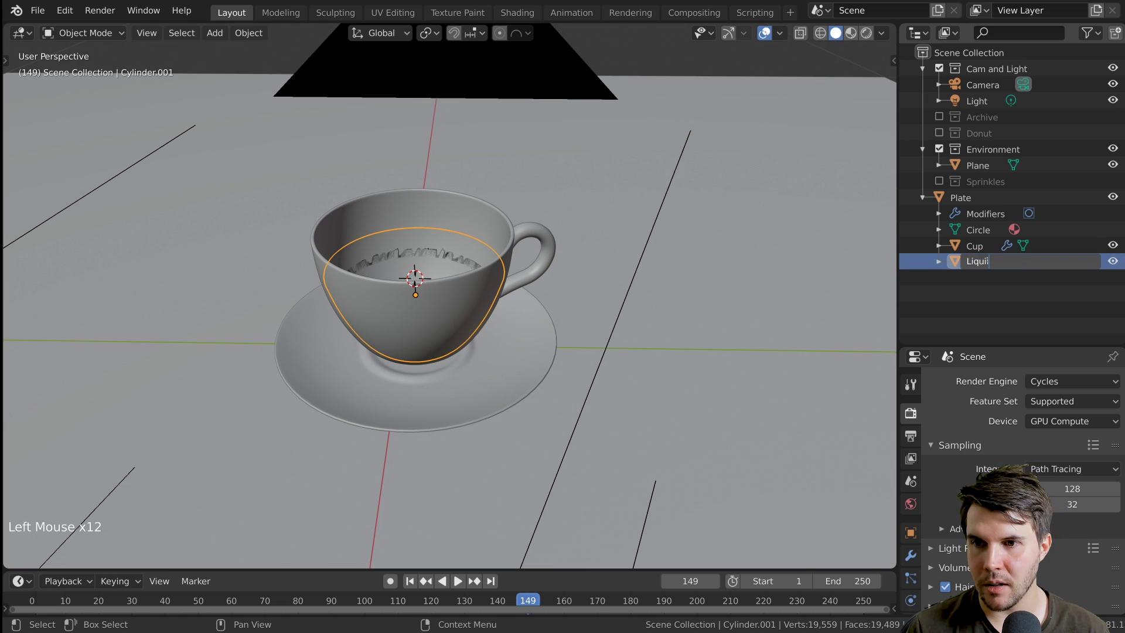
type("ui")
key("BackSpace")
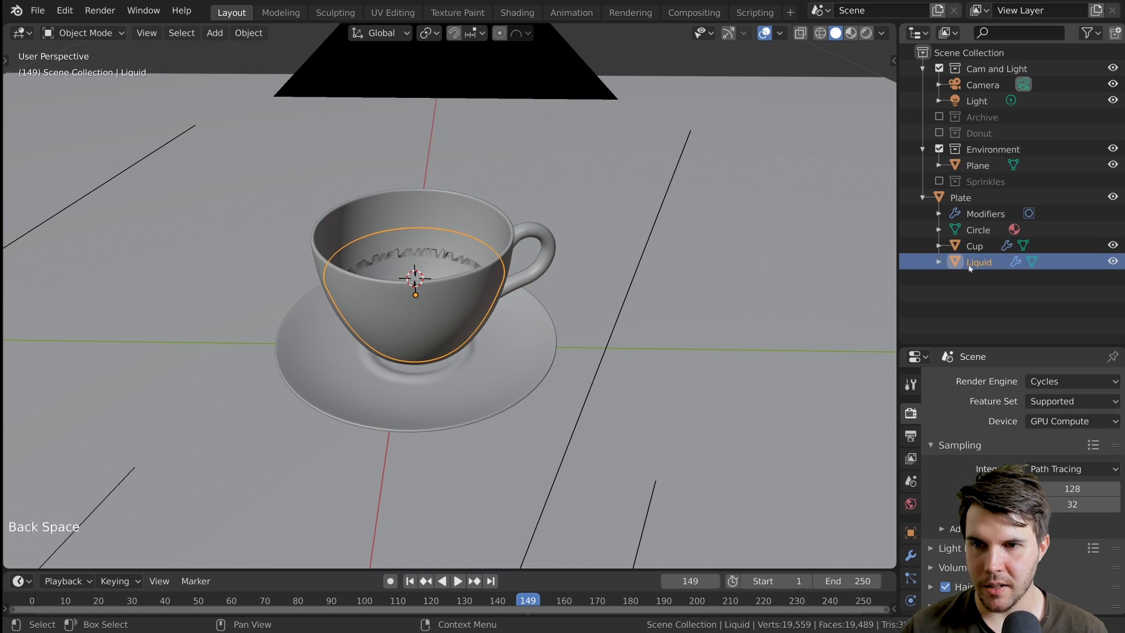
- Parent the Liquid object to the Cup with Object (Keep Transform)
scroll(484, 247, "up", 3)
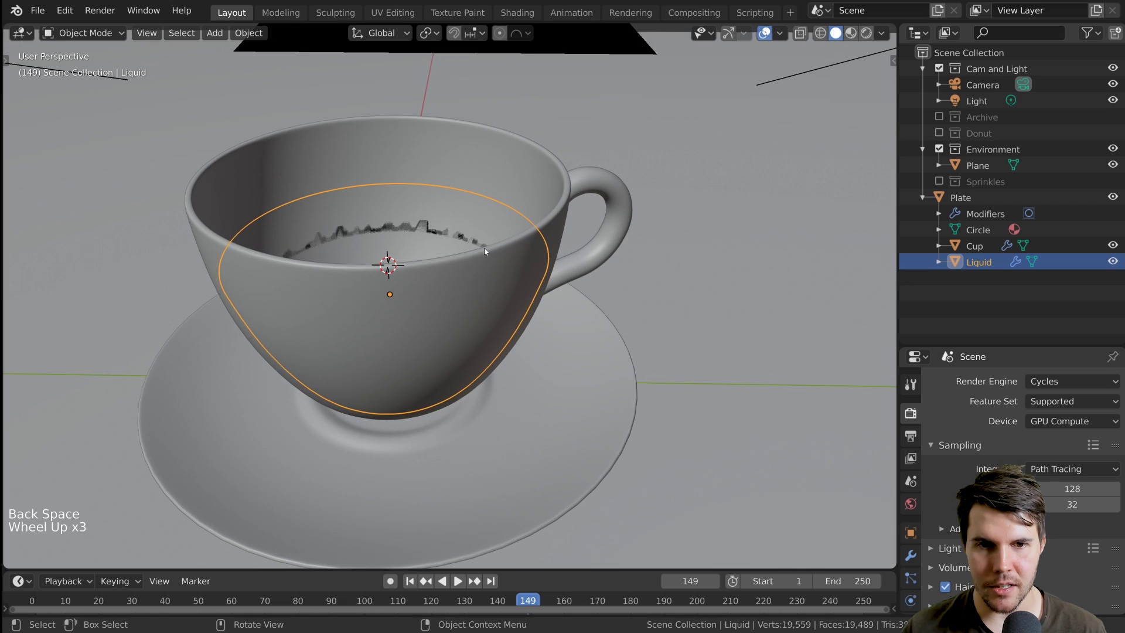
key("shift")
left_click(547, 185, "shift")
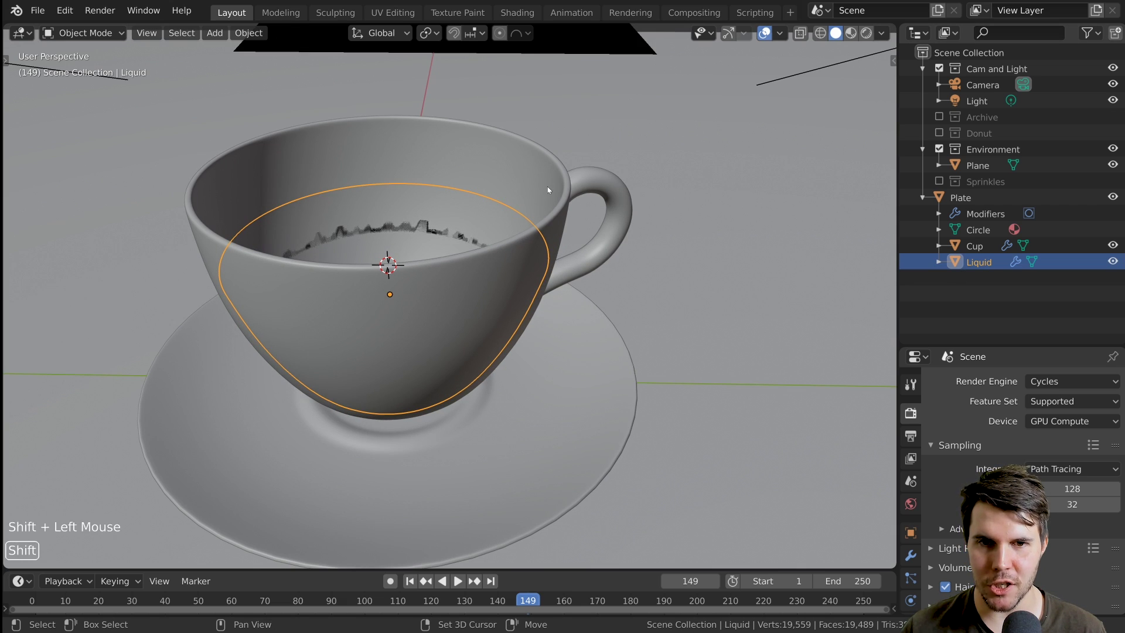
key("ctrl+p")
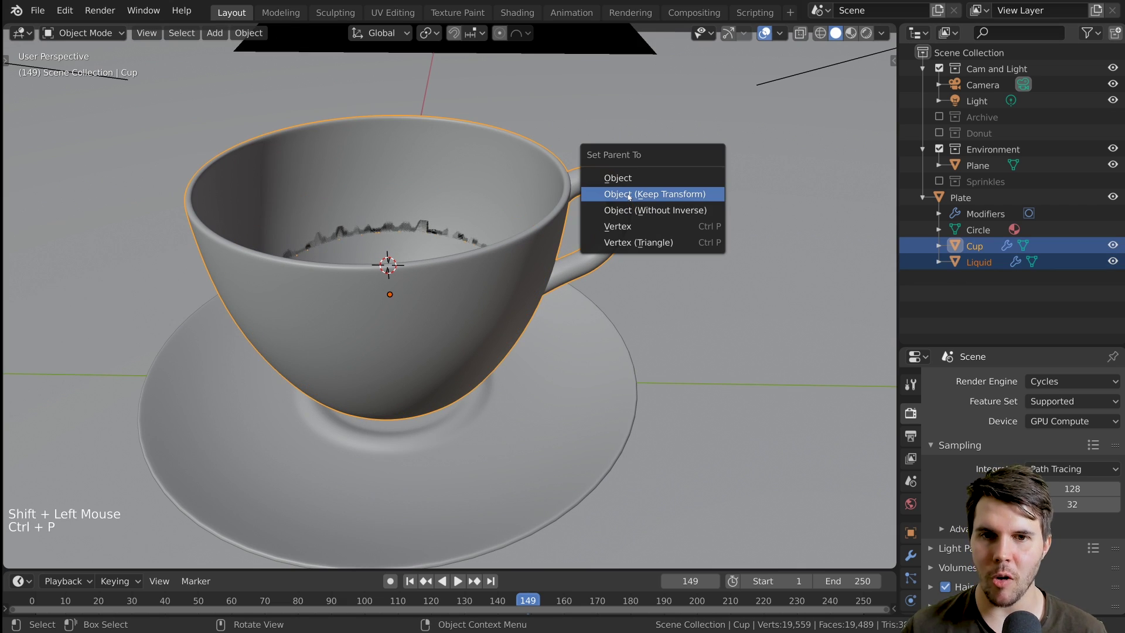
left_click(657, 196)
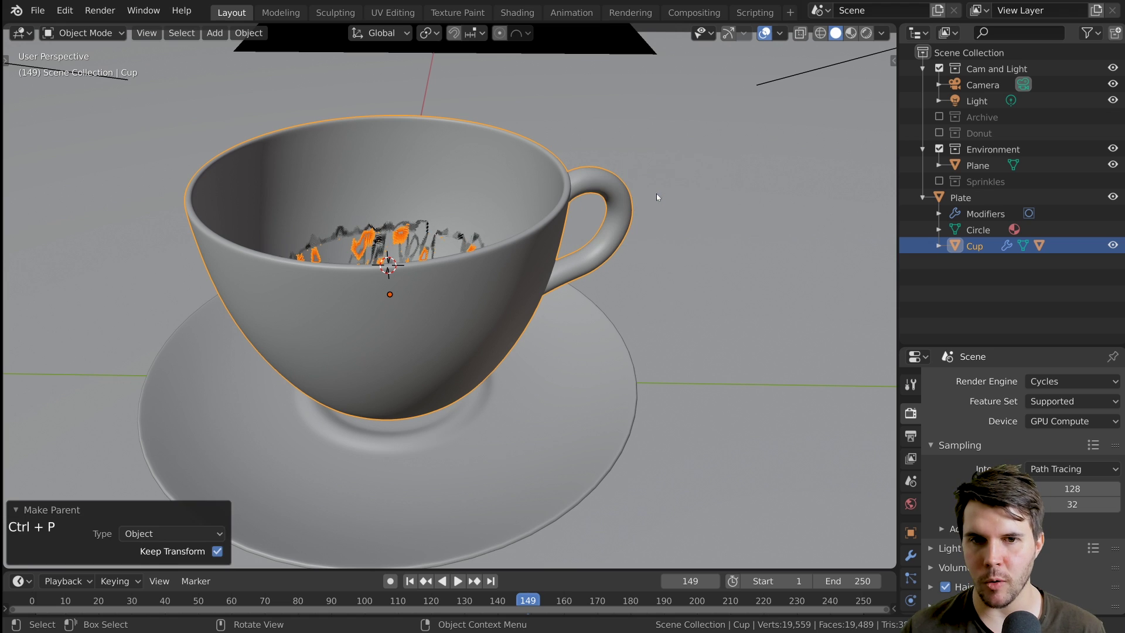
- Try moving the cup and the plate to check the parenting, cancelling each move
left_click(585, 179)
key("g")
right_click(638, 174)
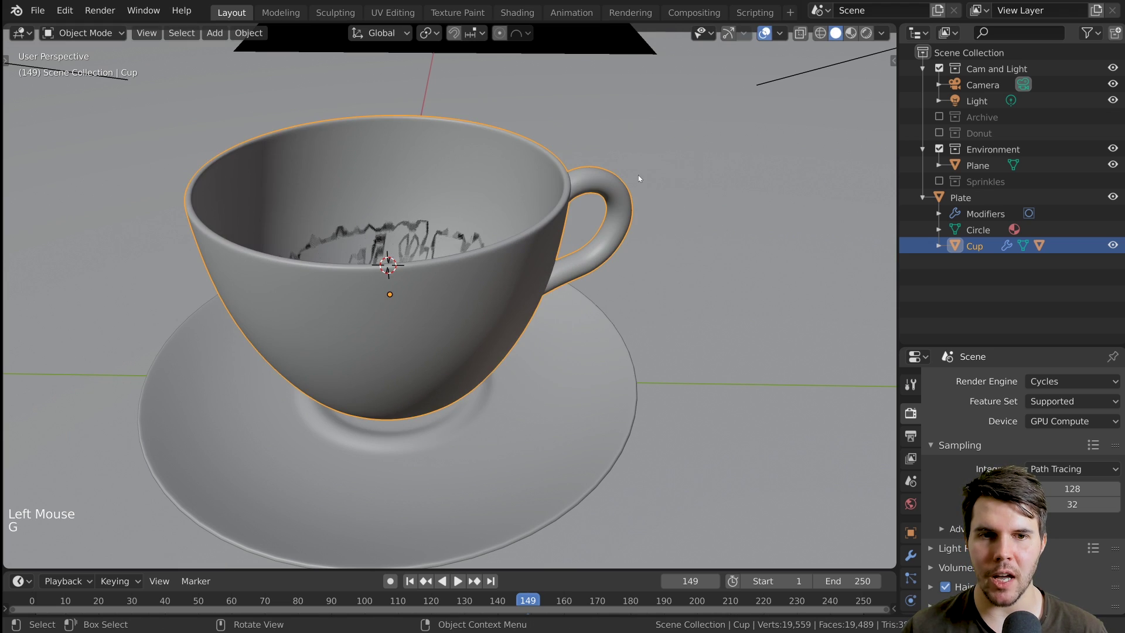
left_click(503, 241)
left_click(589, 354)
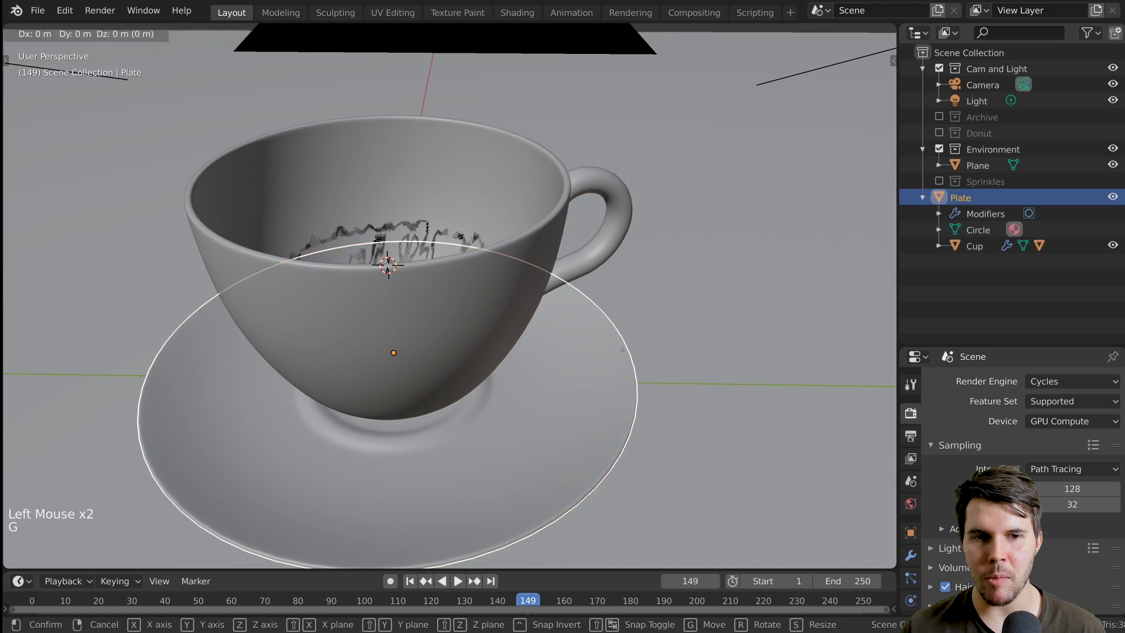
key("g")
right_click(649, 326)
- Select the Liquid object, expand the Cup's hierarchy in the outliner and enter Edit Mode on the liquid
triple_click(424, 235)
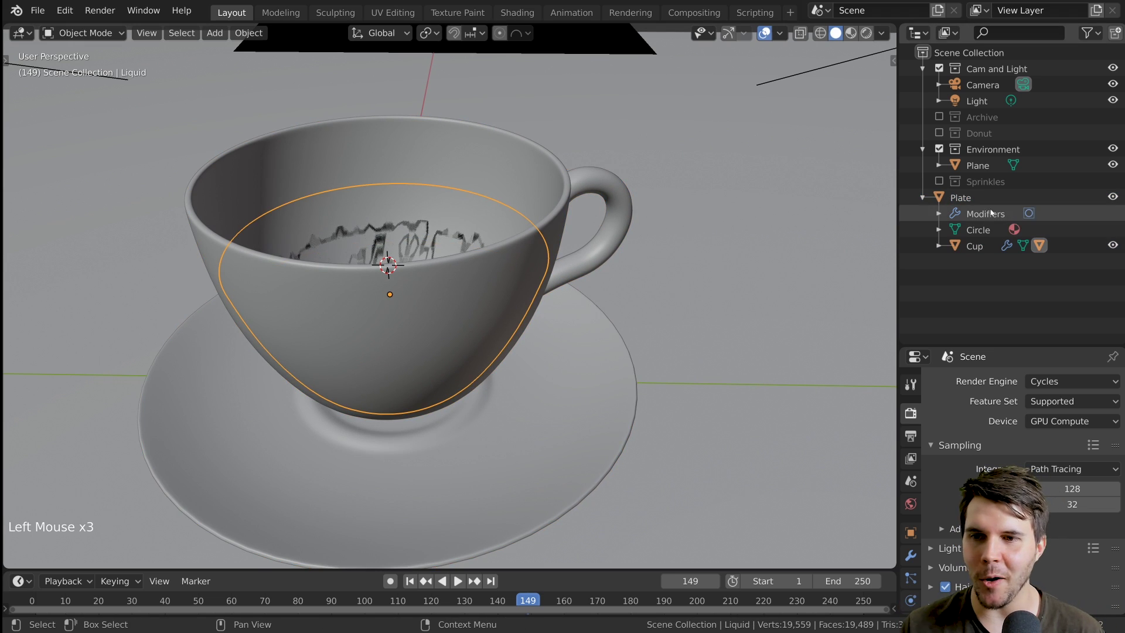
left_click(939, 246)
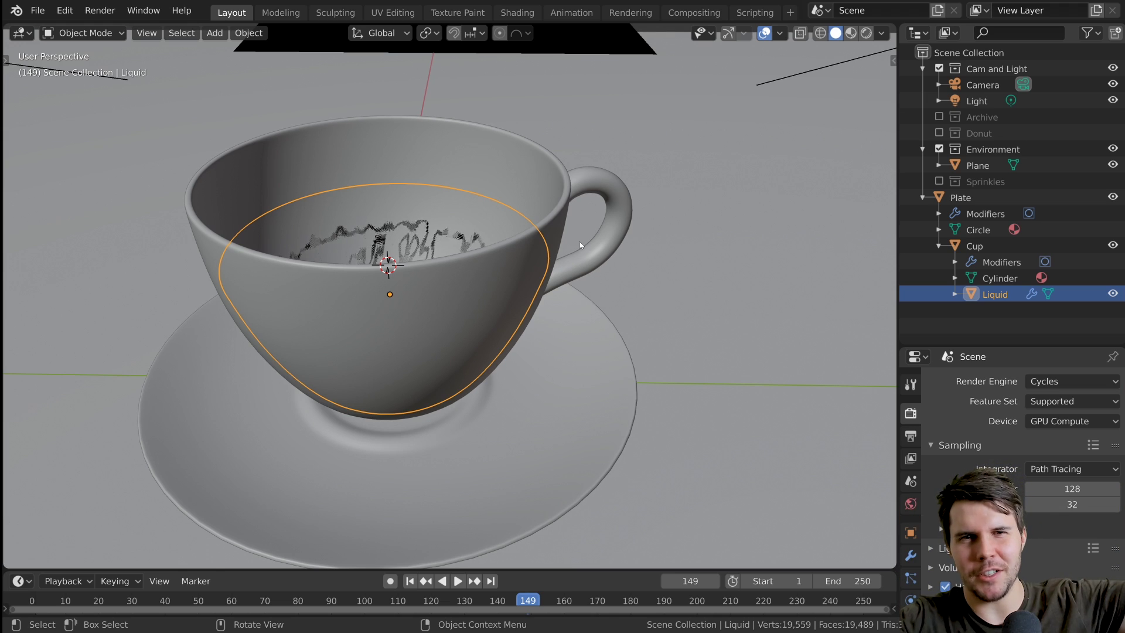
middle_click_drag(451, 228, 575, 241)
scroll(461, 223, "up", 2)
scroll(519, 259, "down", 3)
scroll(545, 249, "up", 2)
key("Tab")
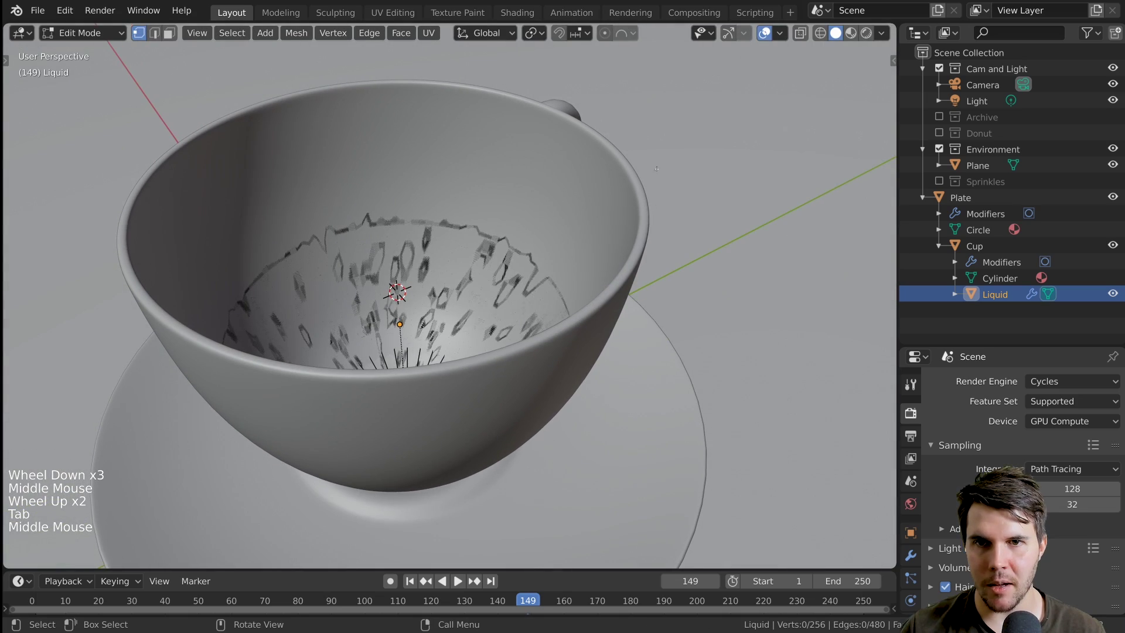
- Select the liquid's open top edge loop in wireframe view, fill it with a face and return to Object Mode
key("z")
mouse_move(627, 169)
middle_mouse_down()
mouse_move(539, 201)
mouse_move(564, 239)
middle_mouse_up()
key("a")
left_click(544, 205, "alt")
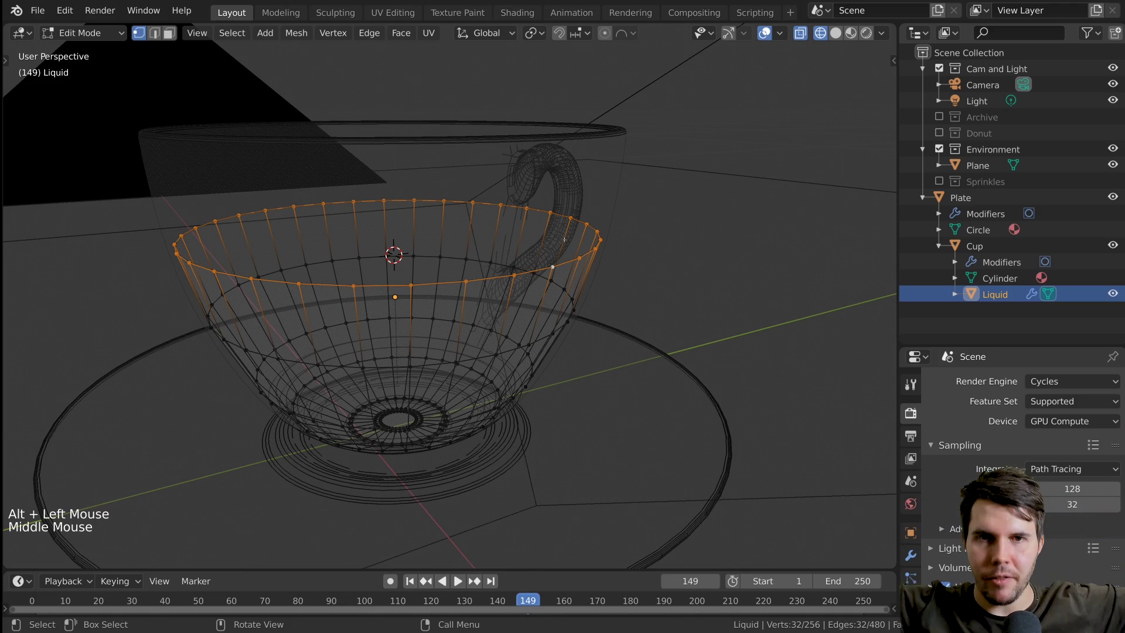
mouse_move(564, 239)
middle_mouse_down()
mouse_move(677, 247)
mouse_move(658, 220)
mouse_move(714, 297)
mouse_move(640, 291)
mouse_move(635, 237)
middle_mouse_up()
key("f")
key("Tab")
scroll(713, 298, "up", 1)
scroll(668, 299, "up", 1)
scroll(668, 299, "up", 1)
scroll(634, 237, "down", 1)
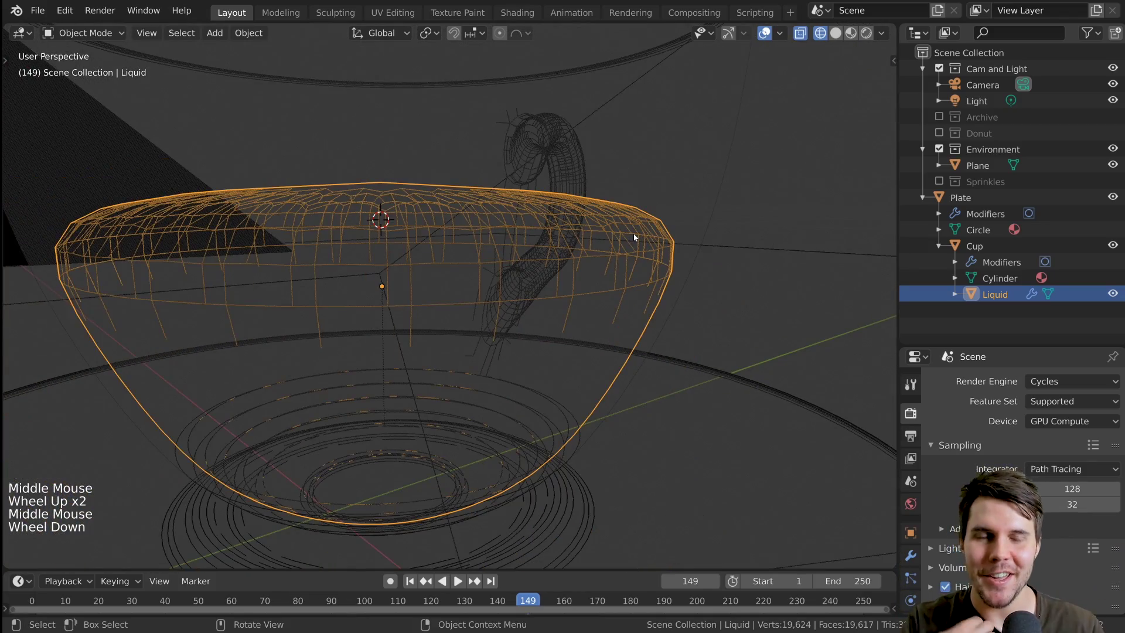
- Inset the liquid's top face by about 0.0008 m to keep the subdivided rim sharp, and return to Object Mode
middle_click_drag(634, 233, 797, 274)
key("Tab")
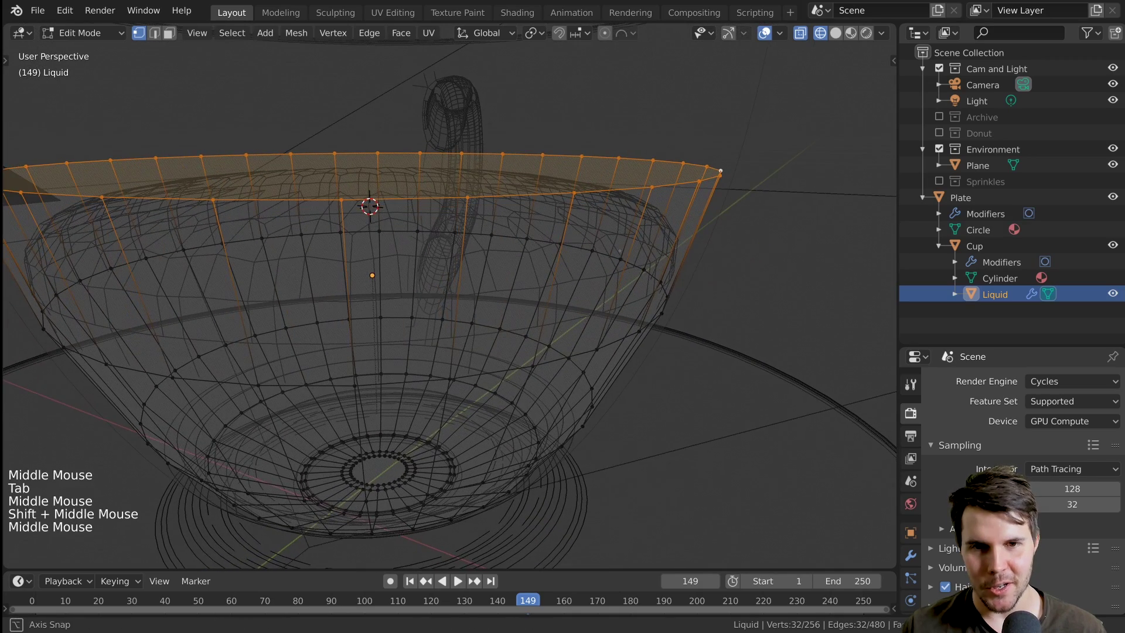
key("i")
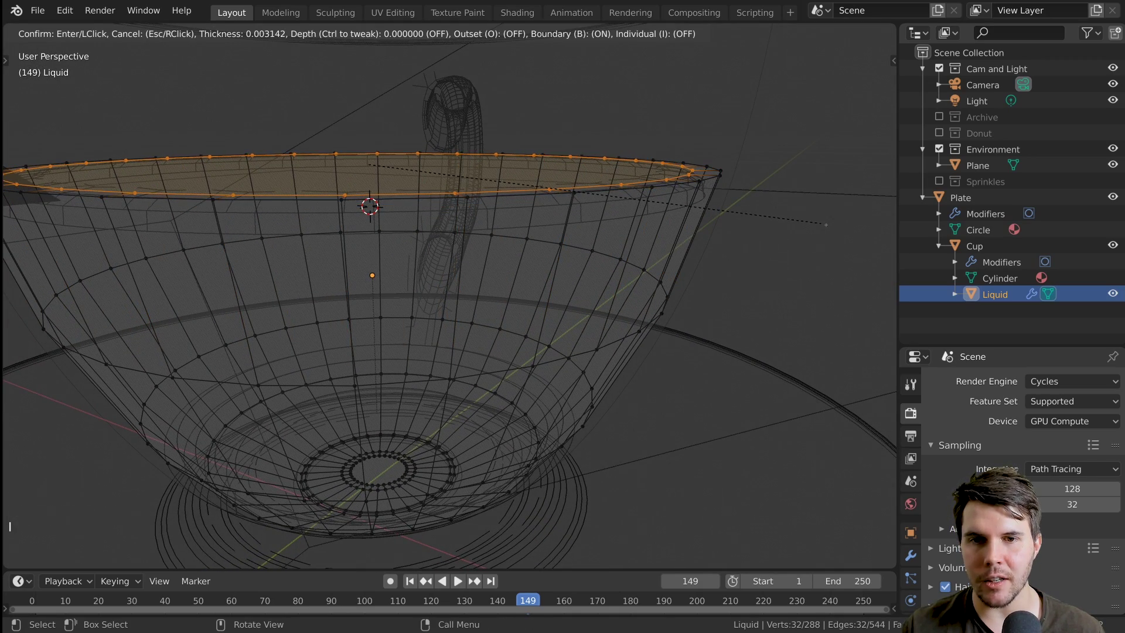
left_click(692, 233)
scroll(692, 233, "up", 3)
middle_click_drag(692, 233, 627, 312, "shift")
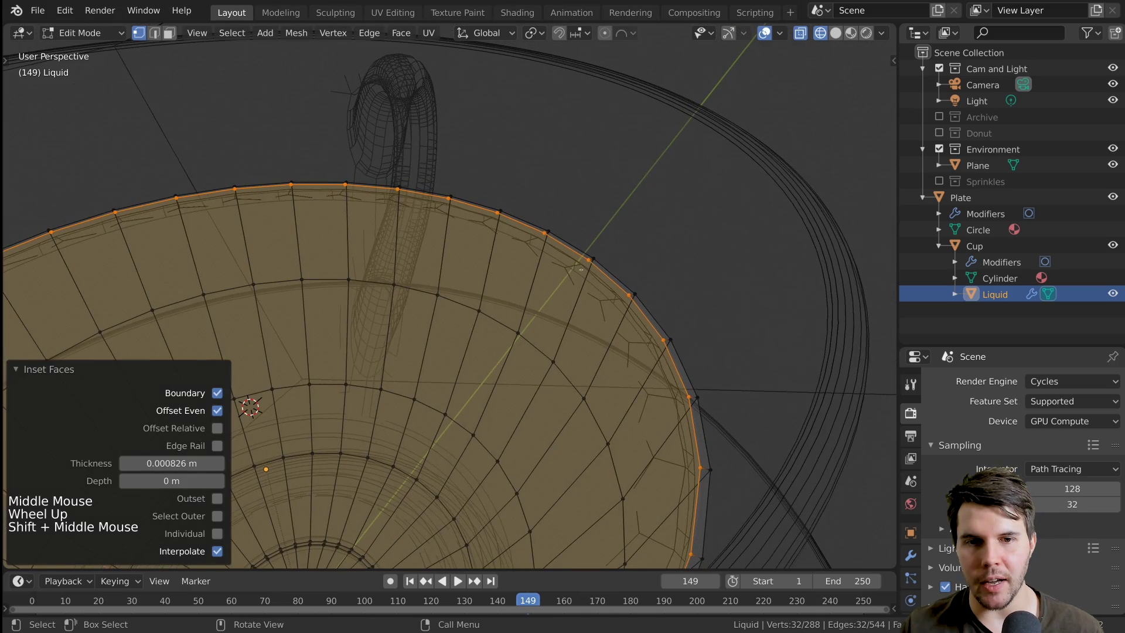
middle_click_drag(581, 269, 630, 281)
key("Tab")
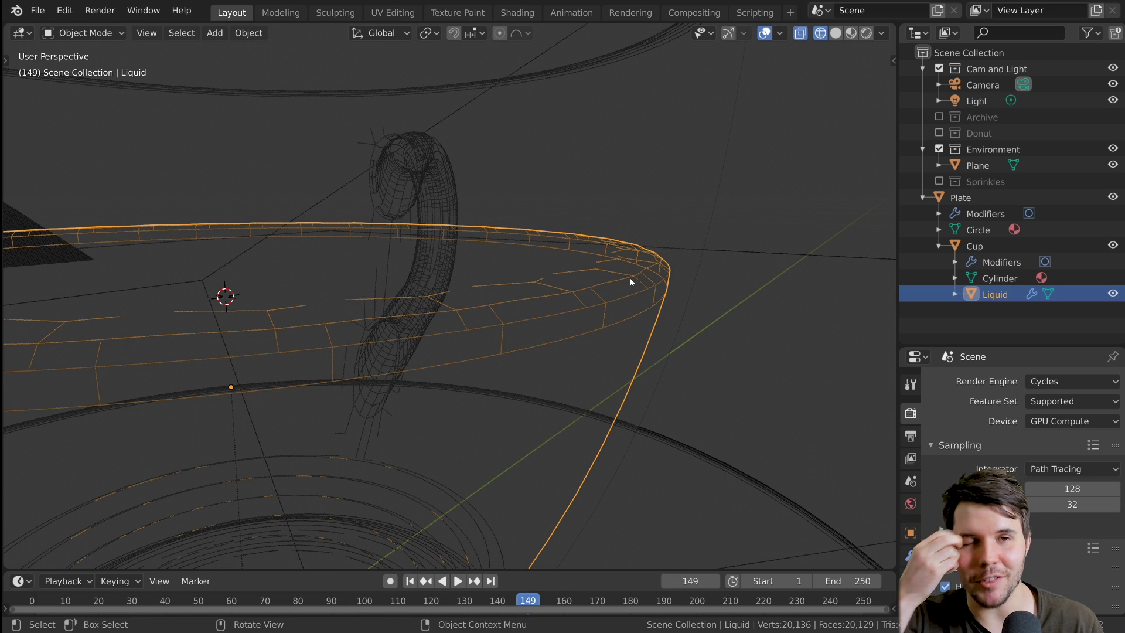
- Switch the viewport to Rendered shading with the whole cup and plate in view
scroll(630, 280, "down", 3)
mouse_move(631, 279)
middle_mouse_down("shift")
mouse_move(633, 258)
mouse_move(617, 251)
mouse_move(518, 286)
mouse_move(585, 293)
middle_mouse_up("shift")
scroll(617, 252, "down", 2)
key("z")
left_click(593, 245)
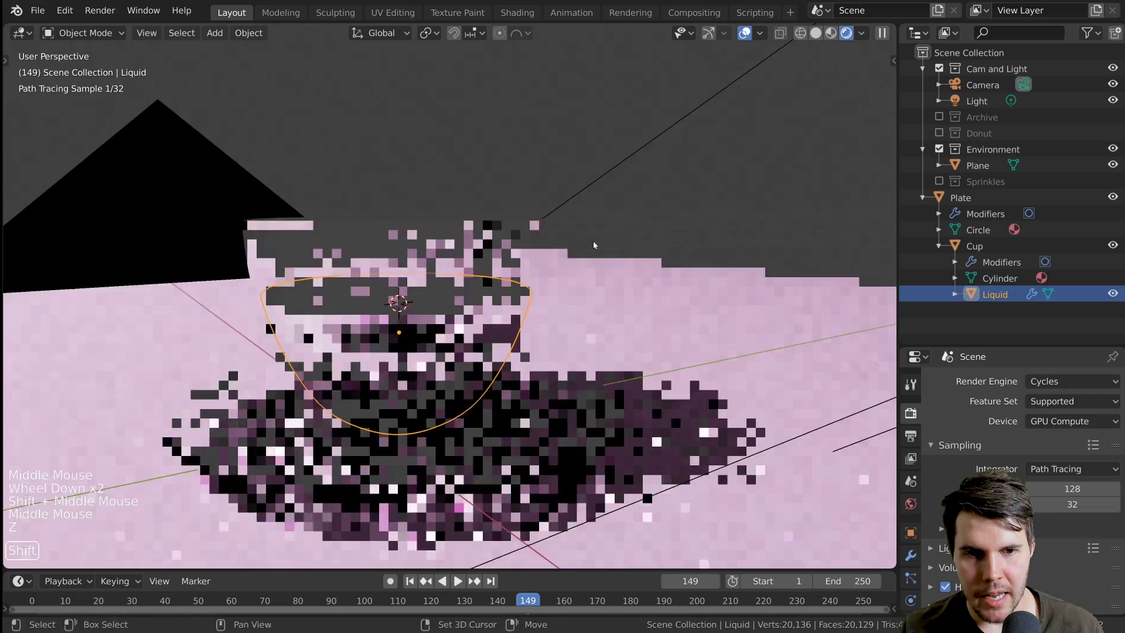
middle_click_drag(593, 245, 544, 286, "shift")
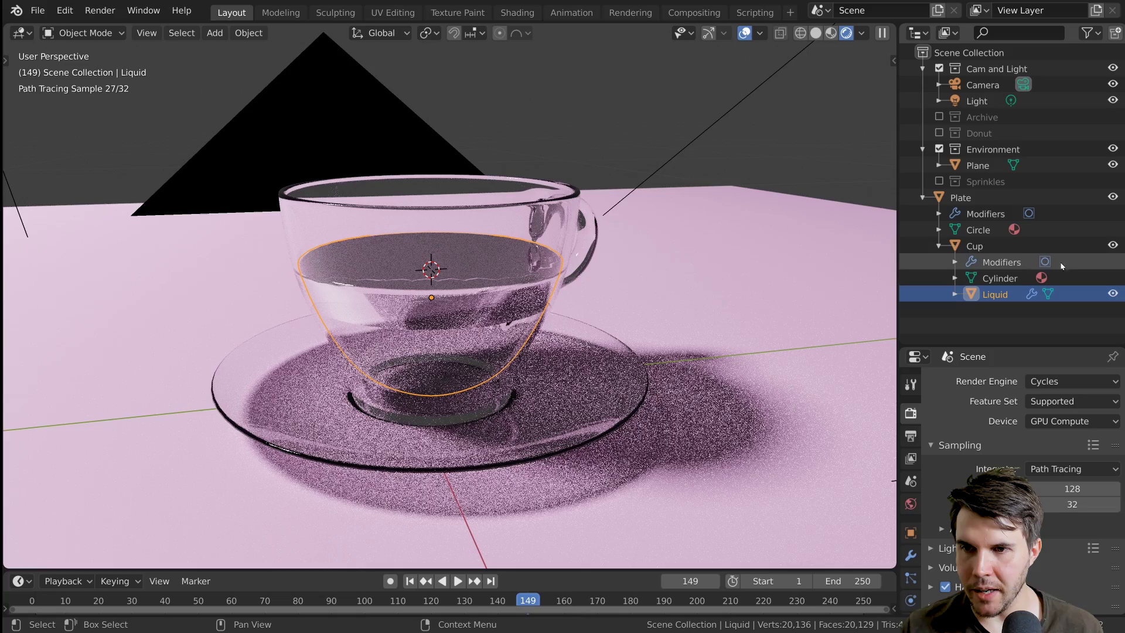
- Hide the Cup and the Plate in the viewport so the Liquid object can be inspected on its own
left_click(1112, 245)
left_click(1112, 197)
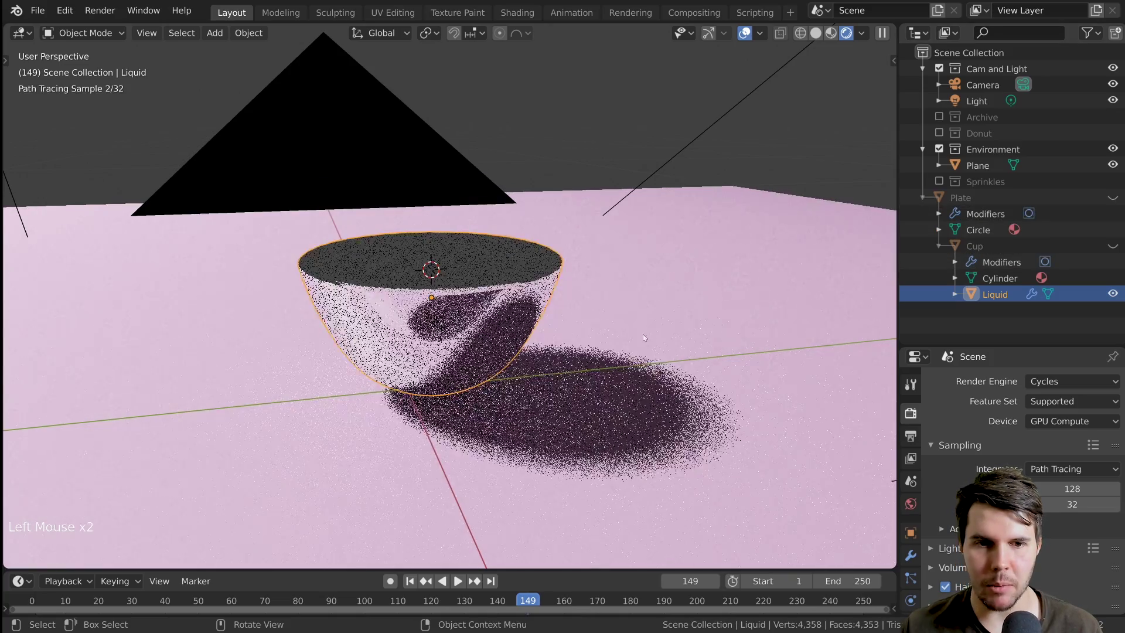
scroll(640, 352, "up", 1)
middle_click_drag(644, 337, 701, 332)
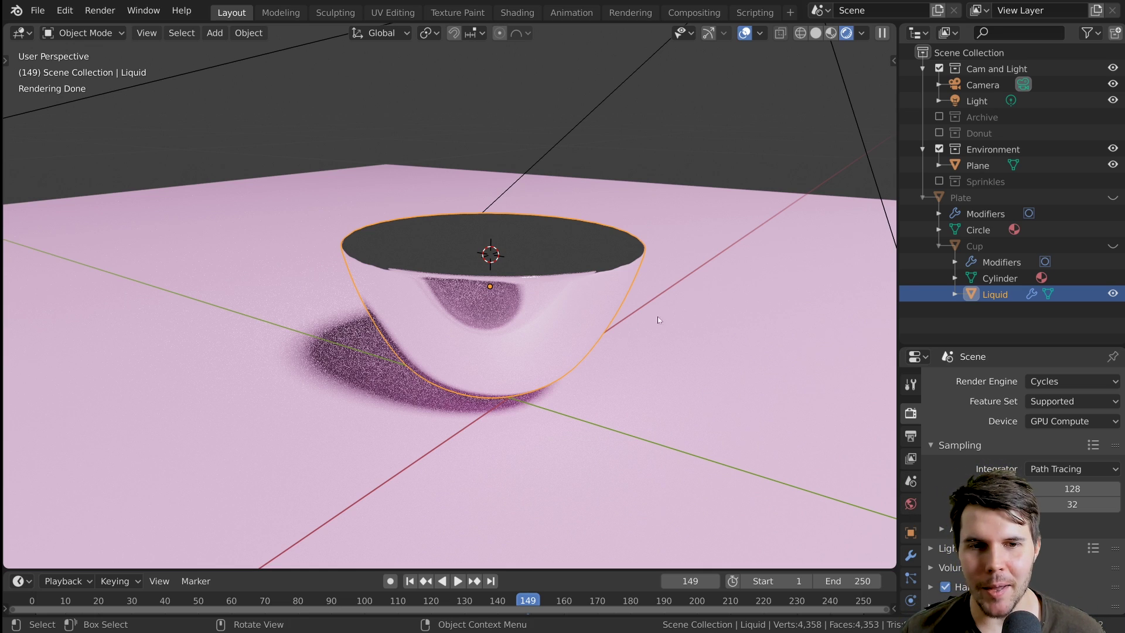
mouse_move(658, 315)
middle_mouse_down()
mouse_move(563, 354)
mouse_move(468, 364)
mouse_move(424, 345)
mouse_move(593, 331)
middle_mouse_up()
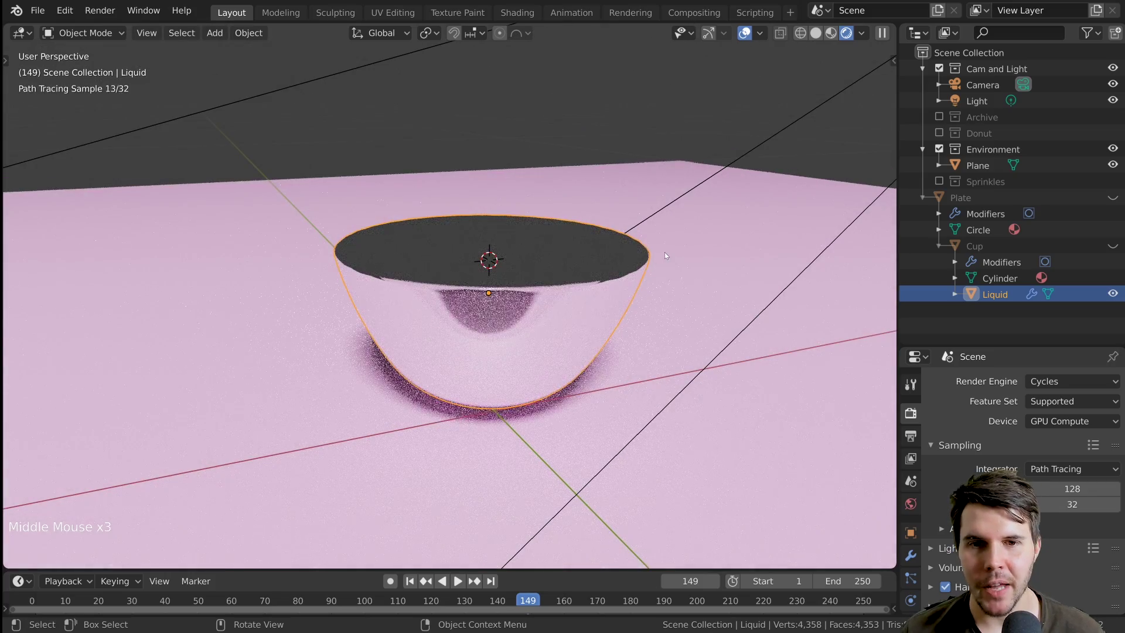
- Select all of the liquid's geometry, return to Solid shading in Object Mode and enable the Face Orientation overlay
key("Tab")
key("a")
key("z")
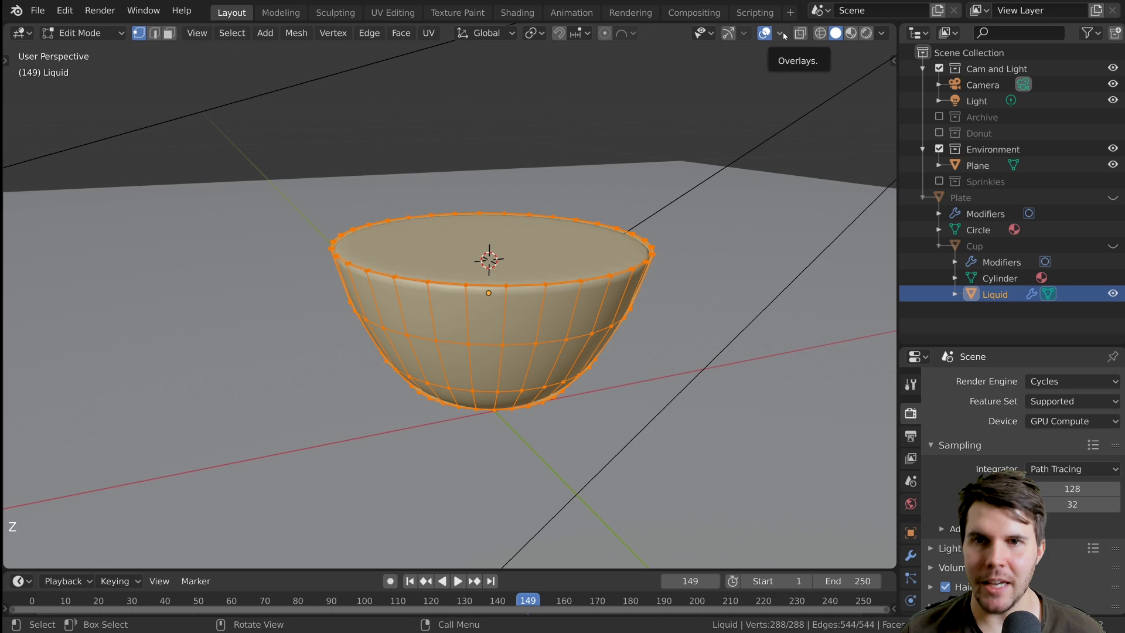
left_click(781, 34)
key("Tab")
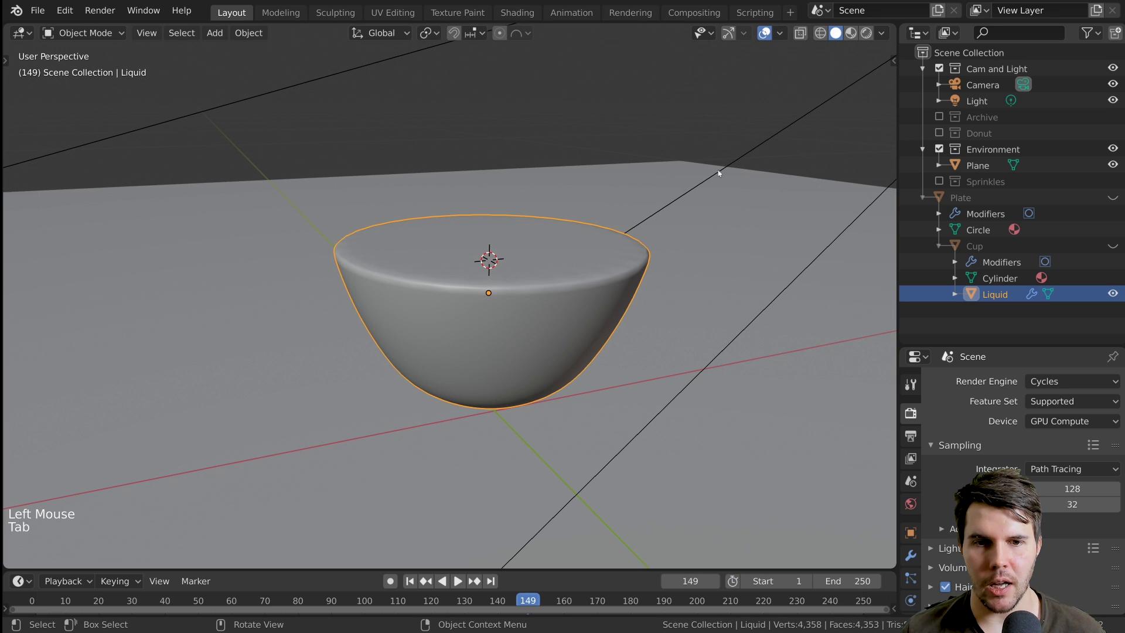
left_click(780, 33)
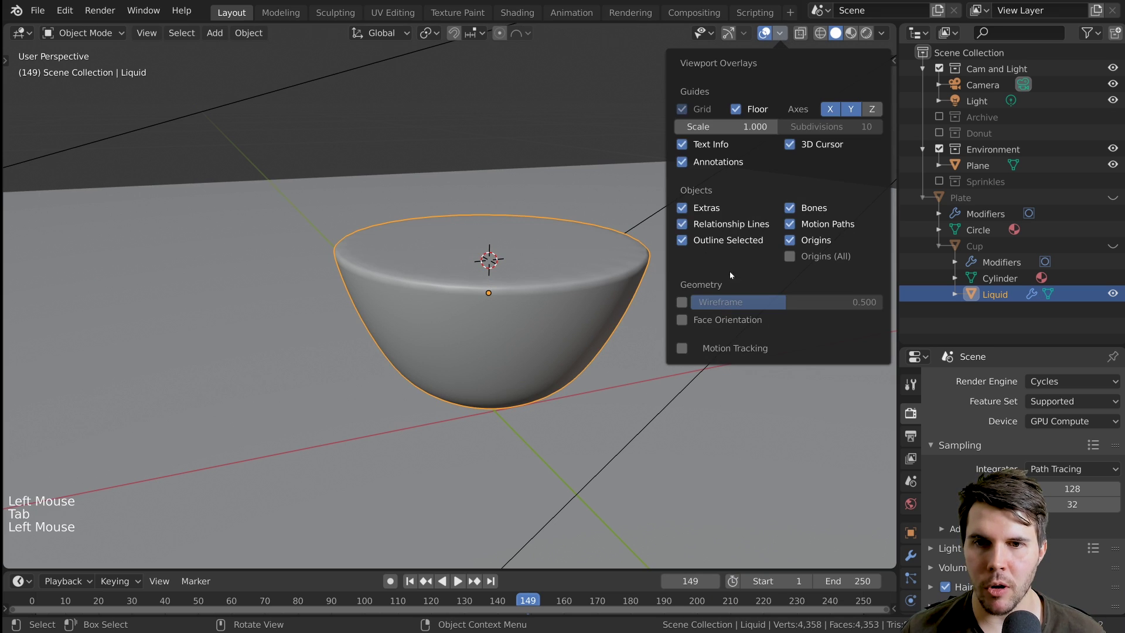
left_click(682, 319)
middle_click_drag(552, 353, 456, 356)
scroll(455, 357, "down", 3)
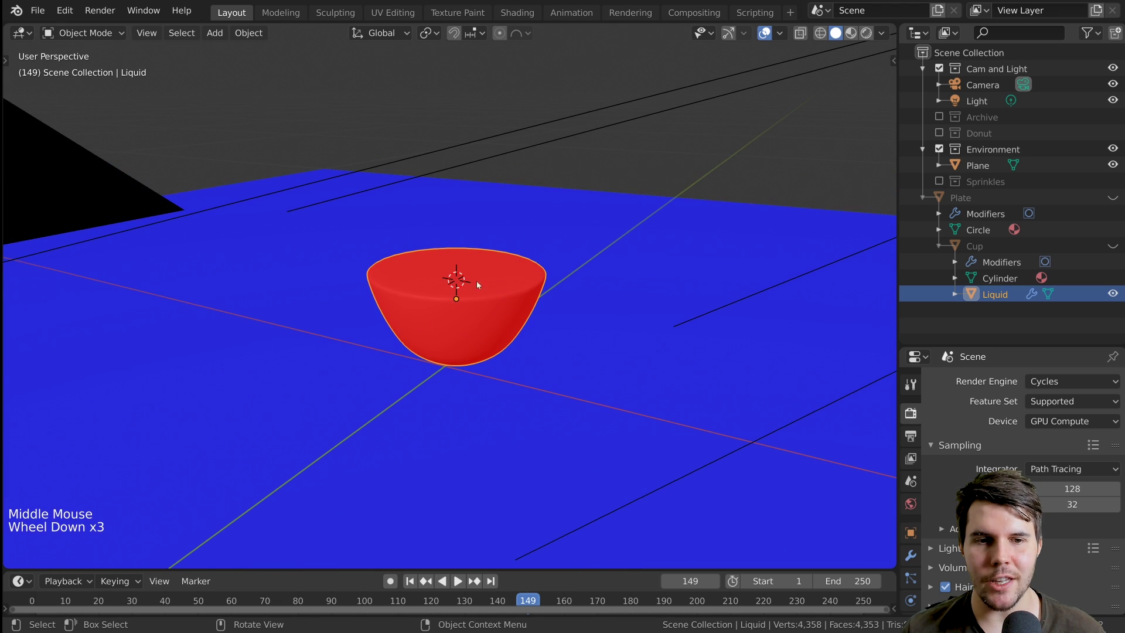
- Examine the face orientation colours on the liquid mesh up close and compare them with the ground plane's
key("alt+a")
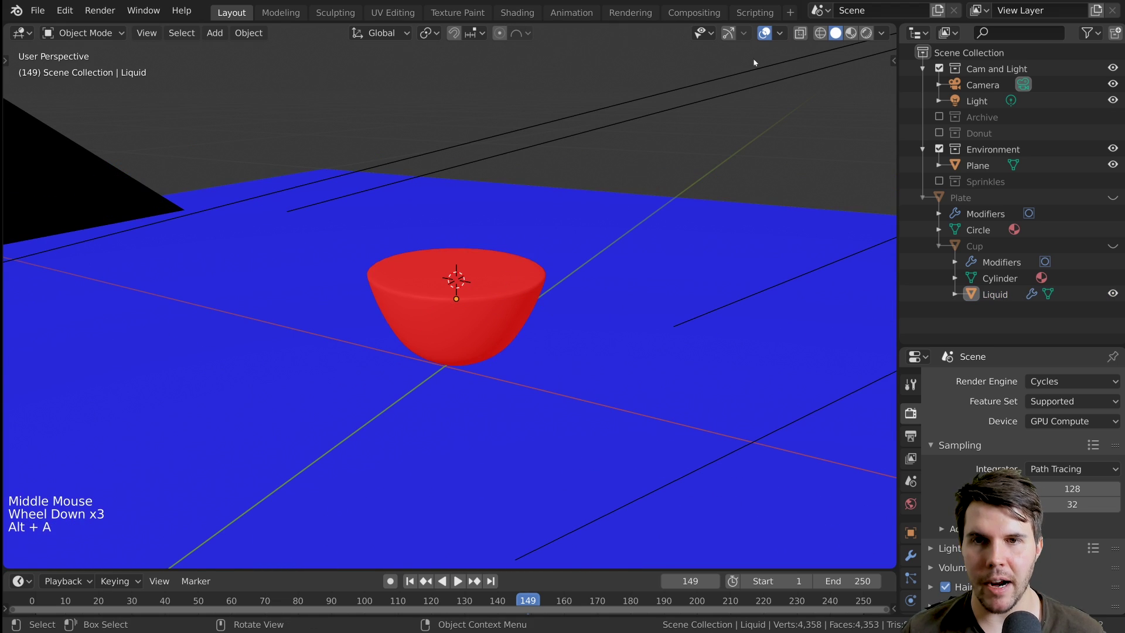
left_click(781, 33)
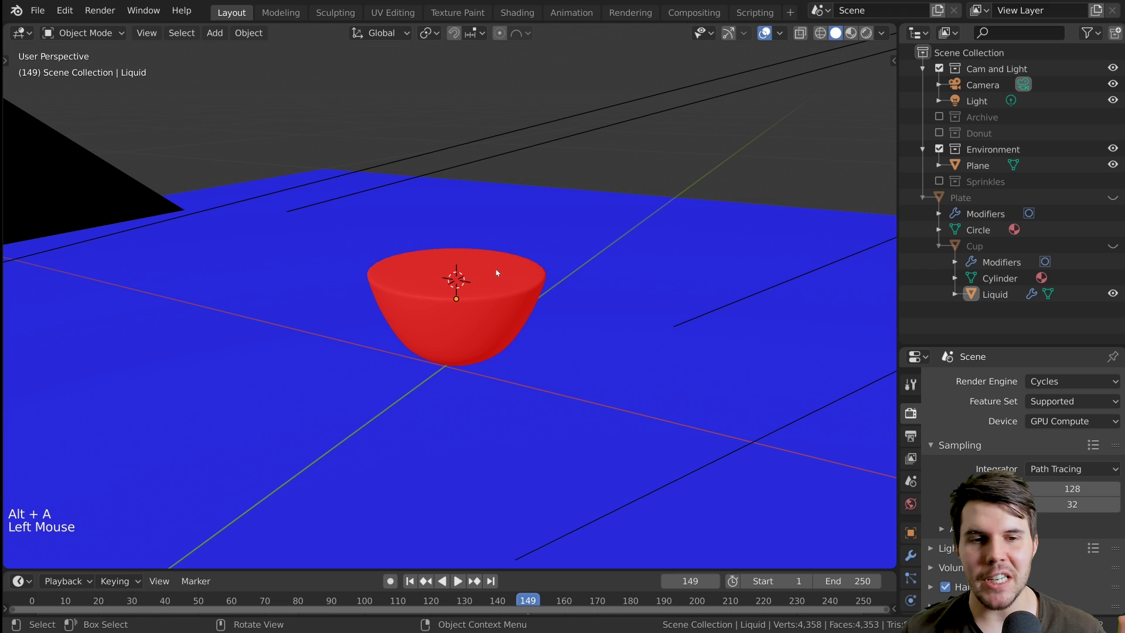
left_click(517, 288)
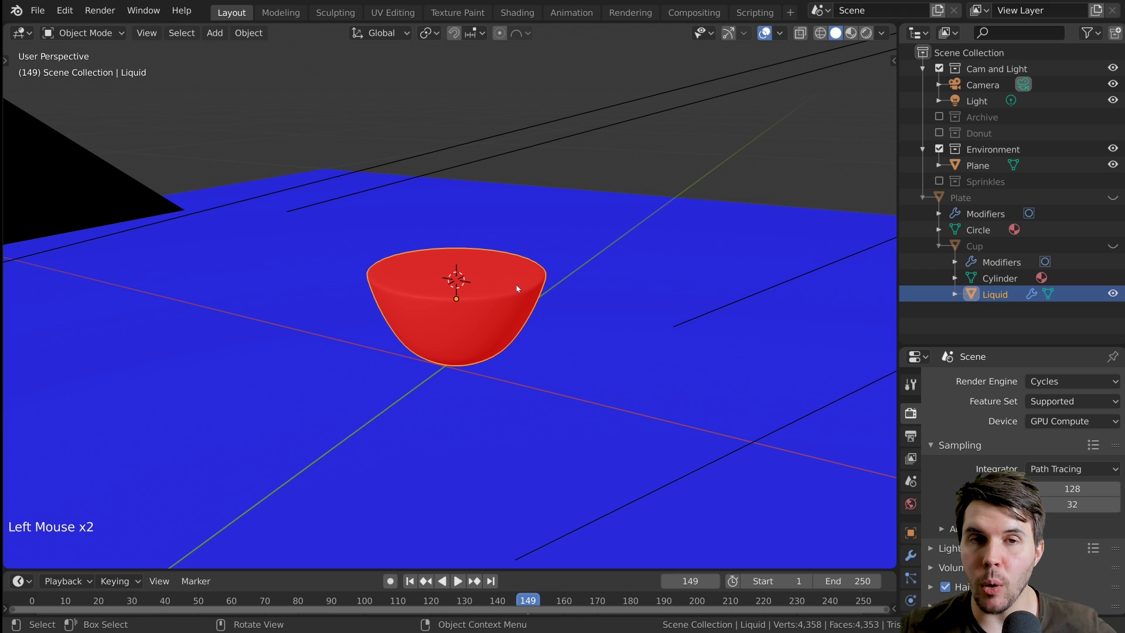
scroll(517, 288, "up", 3)
key("Tab")
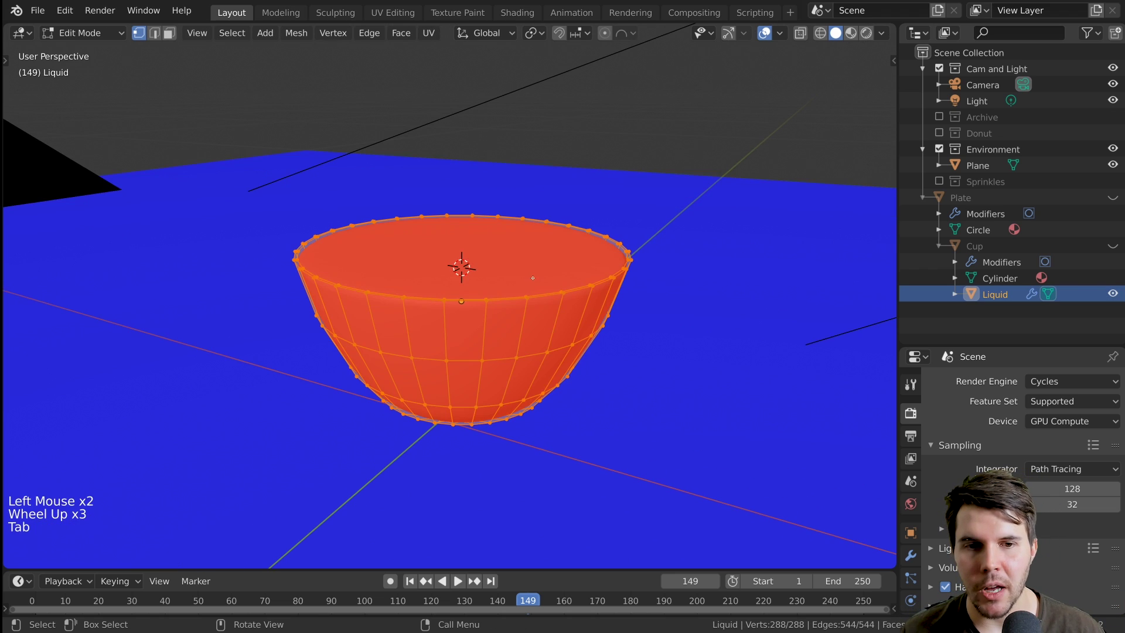
scroll(518, 282, "up", 2)
middle_click_drag(518, 278, 523, 270)
scroll(519, 272, "up", 9)
scroll(523, 270, "down", 4)
scroll(523, 270, "up", 1)
scroll(524, 270, "up", 2)
scroll(523, 271, "down", 11)
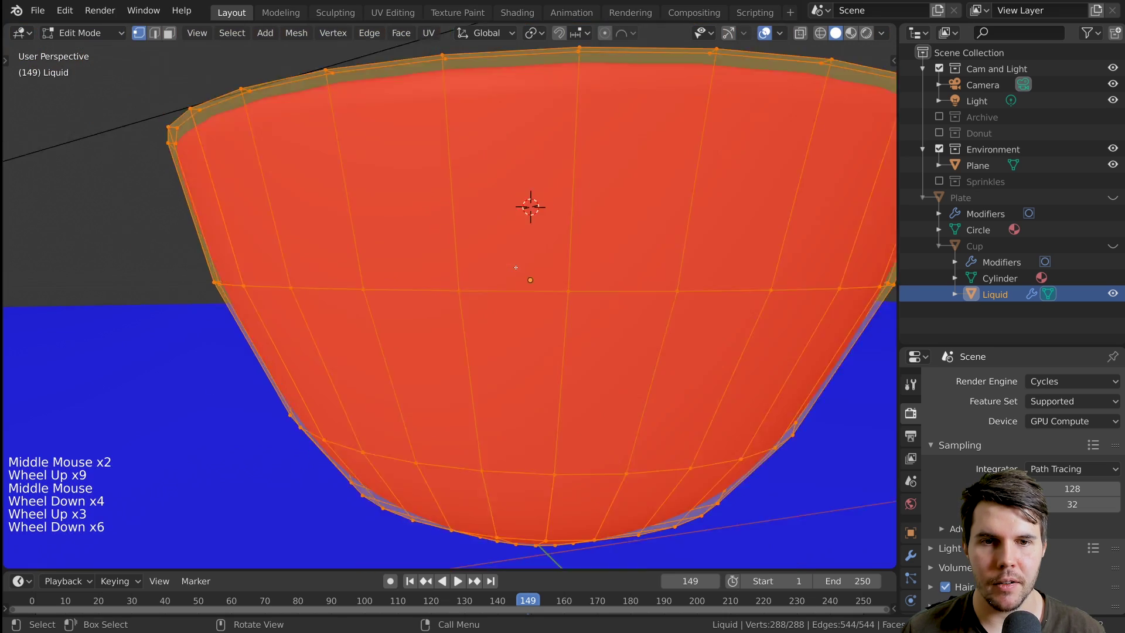
key("Tab")
middle_click_drag(471, 345, 456, 333)
scroll(342, 305, "down", 6)
left_click(341, 305)
middle_click_drag(342, 305, 455, 412)
scroll(455, 412, "up", 4)
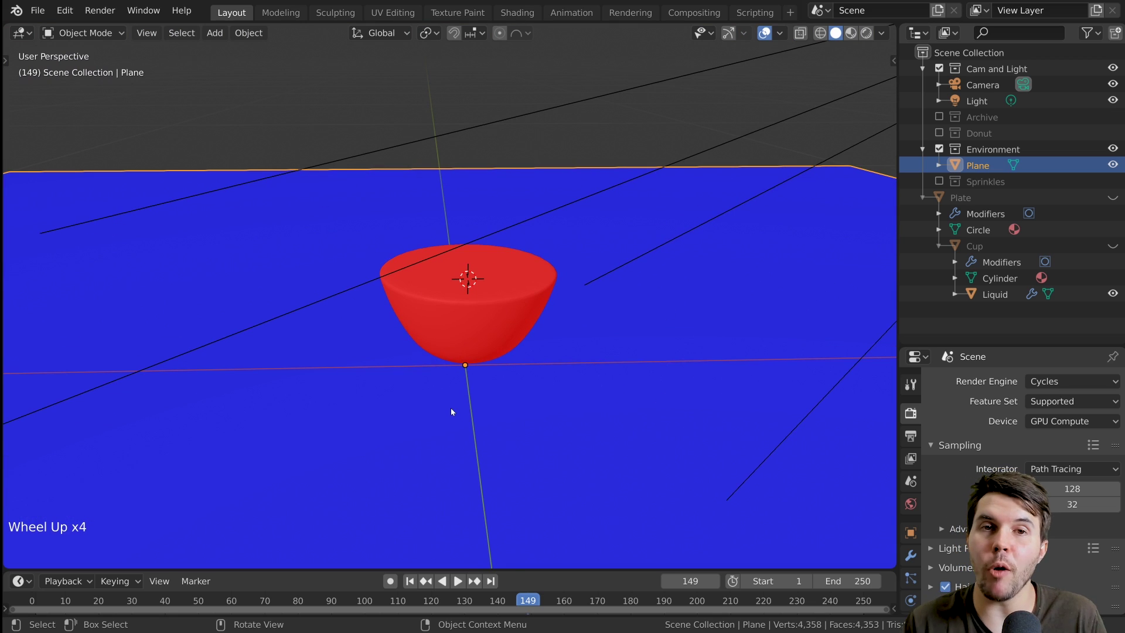
scroll(451, 412, "up", 3)
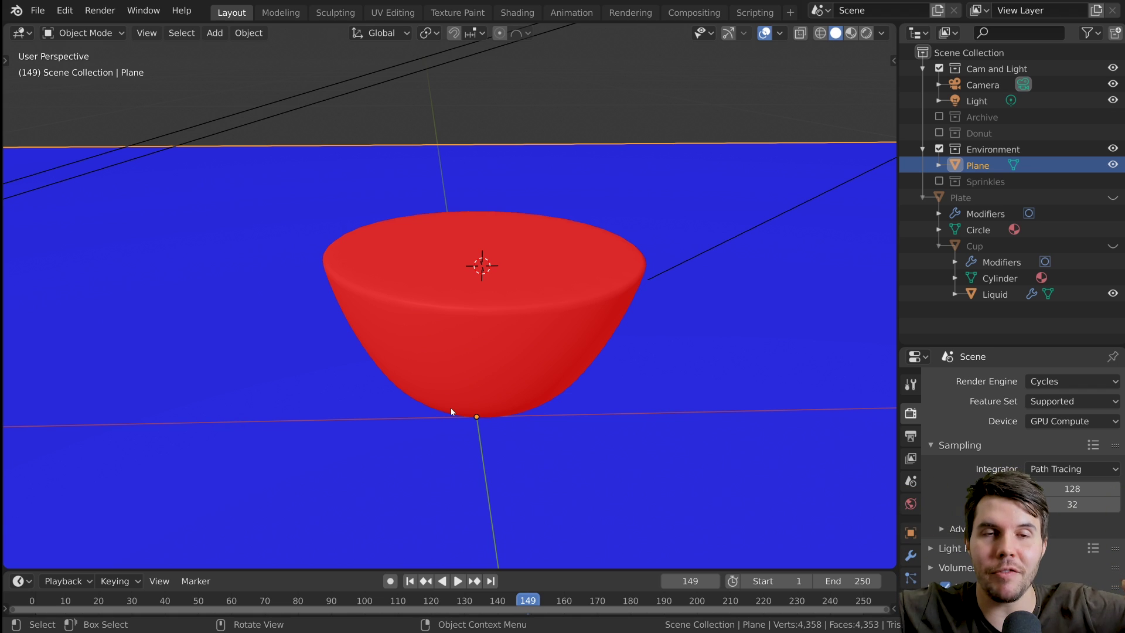
- Select all of the Liquid object's mesh in Edit Mode and recalculate its normals to the outside
left_click(498, 334)
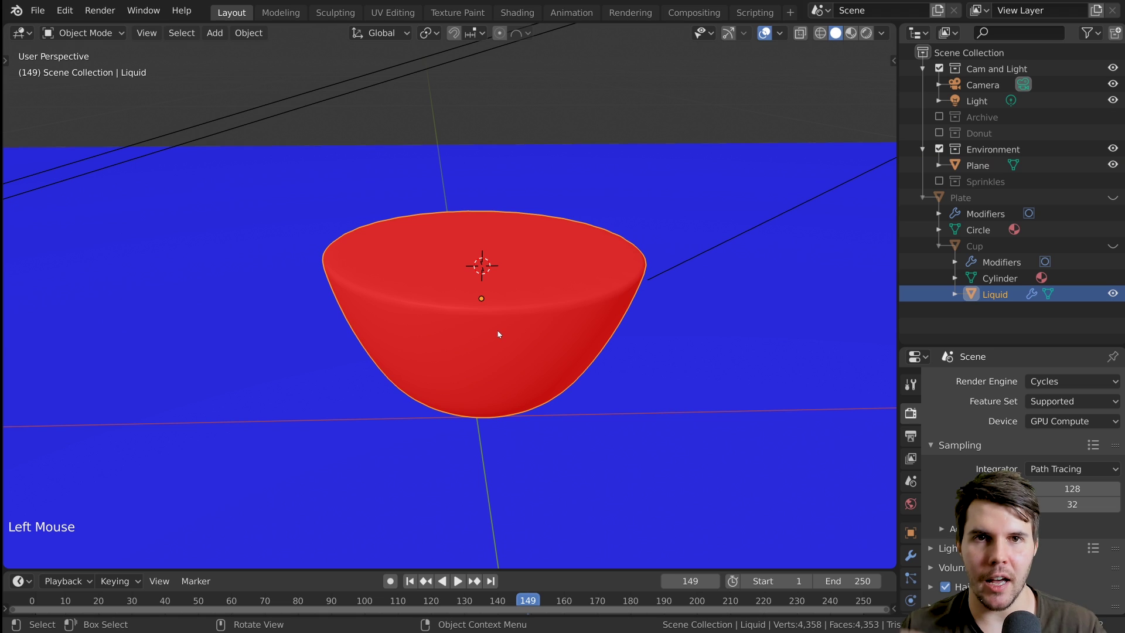
middle_click_drag(562, 193, 547, 293)
key("Tab")
key("a")
key("a")
key("a")
key("a")
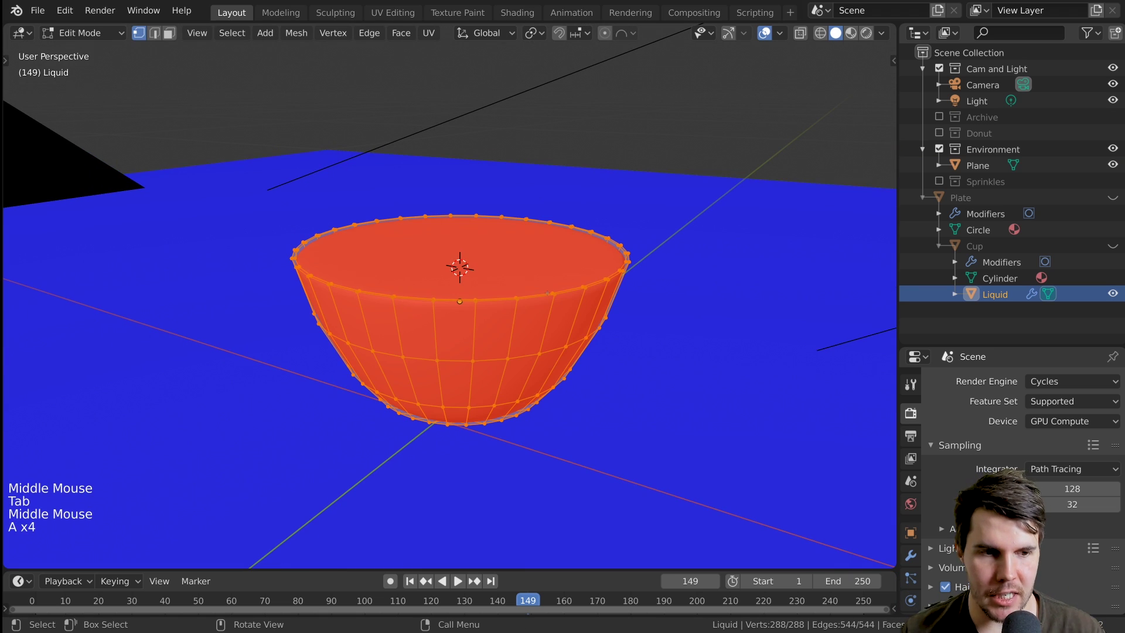
key("shift")
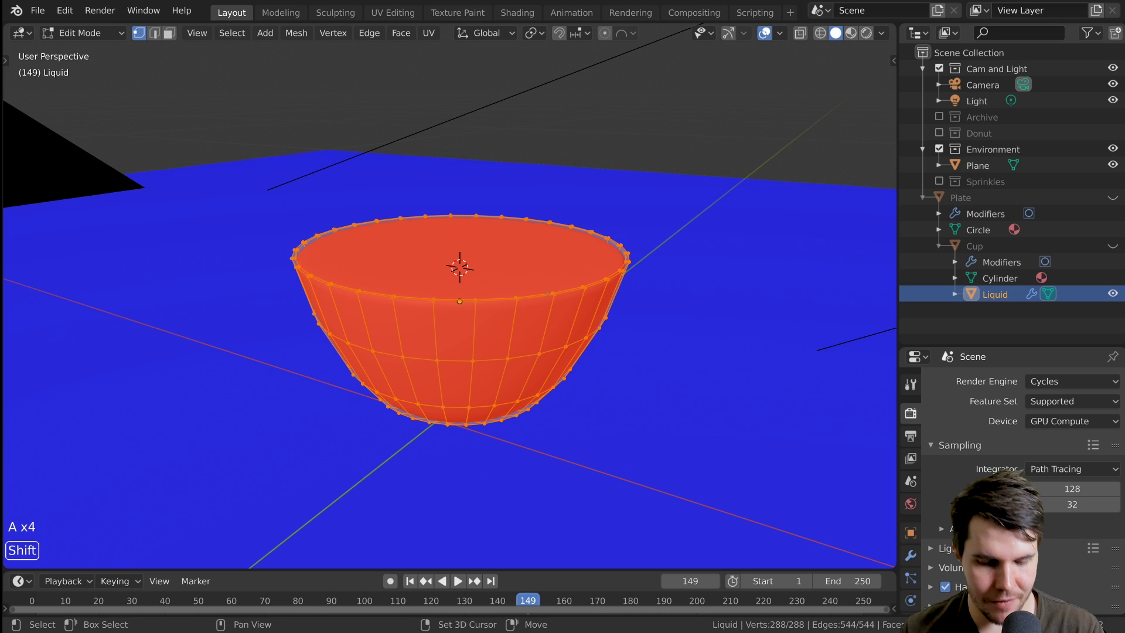
key("shift+n")
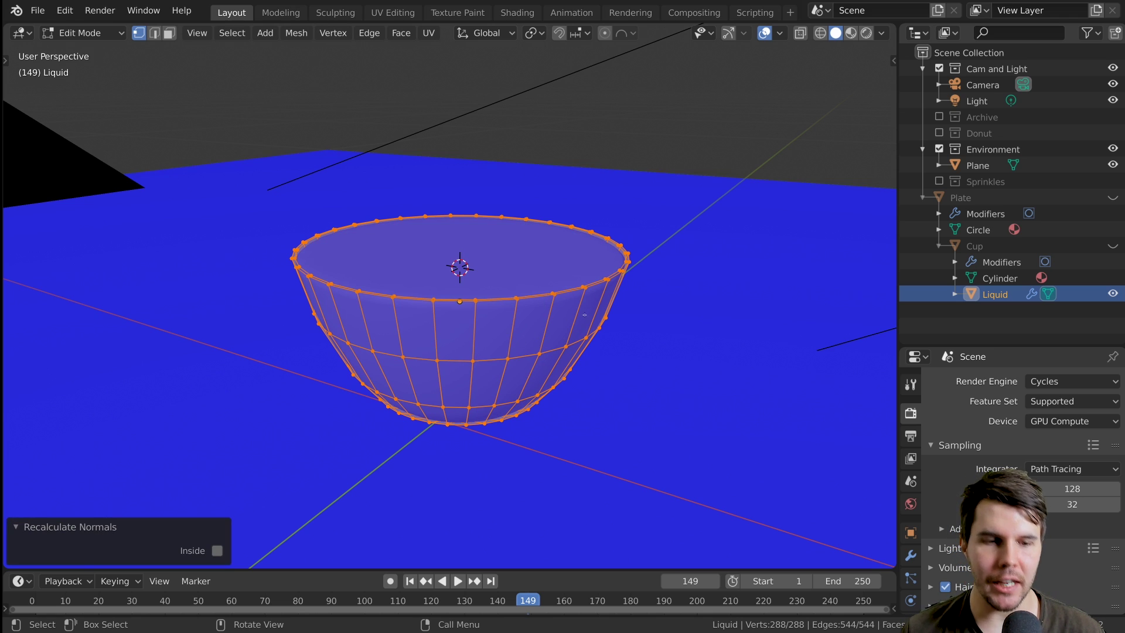
- Search the commands for "normals", run Recalculate Normals on the liquid mesh and return to Object Mode
key("F3")
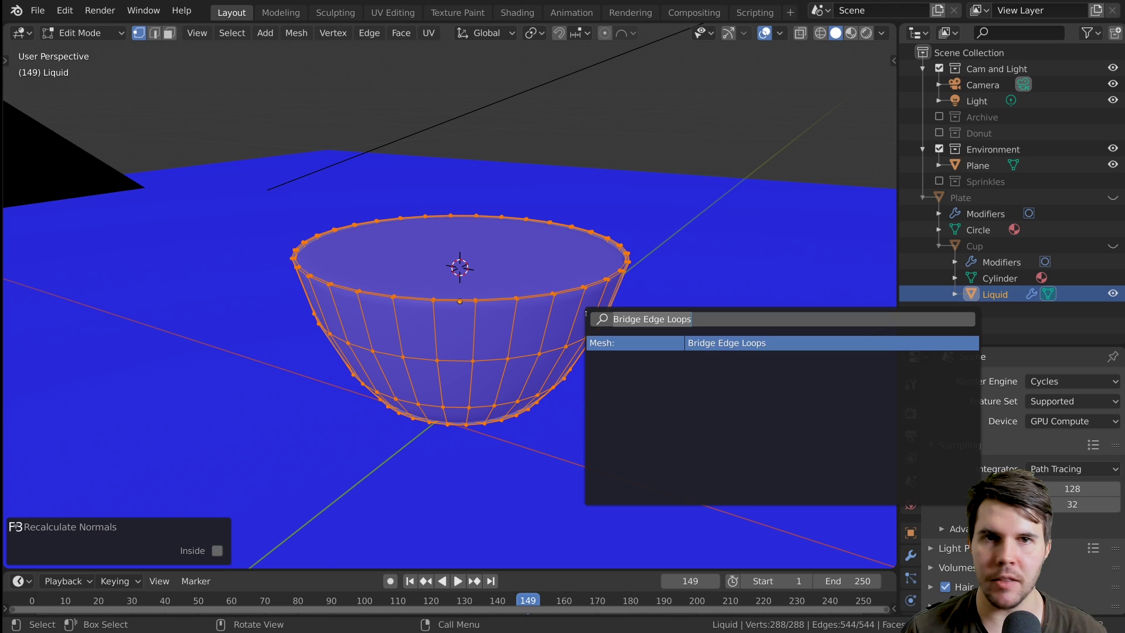
type("normals")
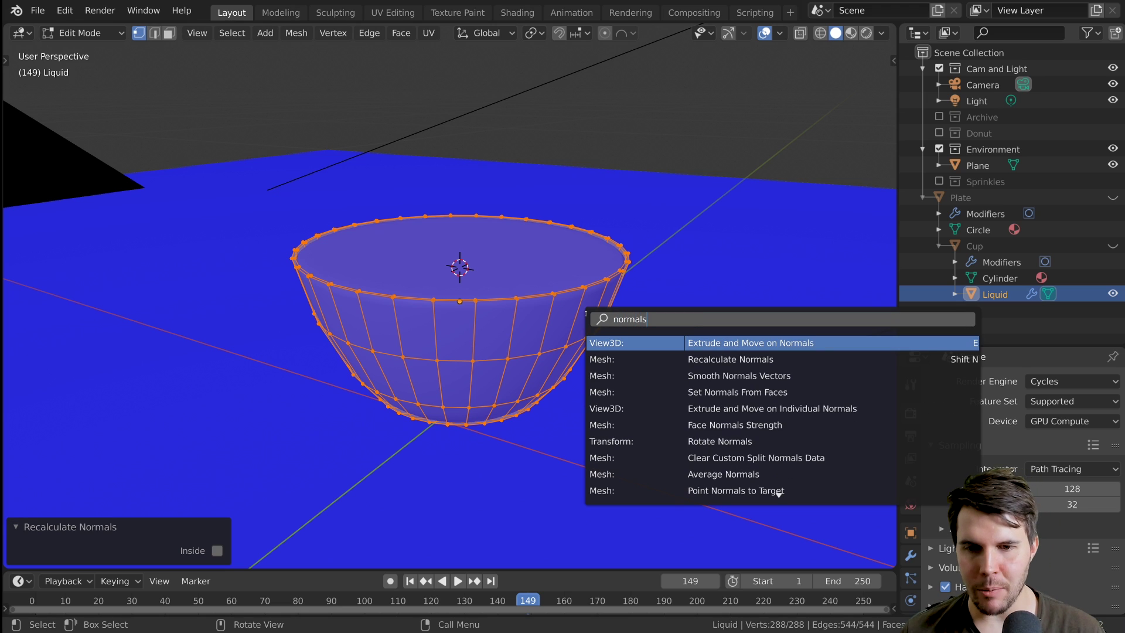
left_click(739, 358)
scroll(637, 303, "up", 2)
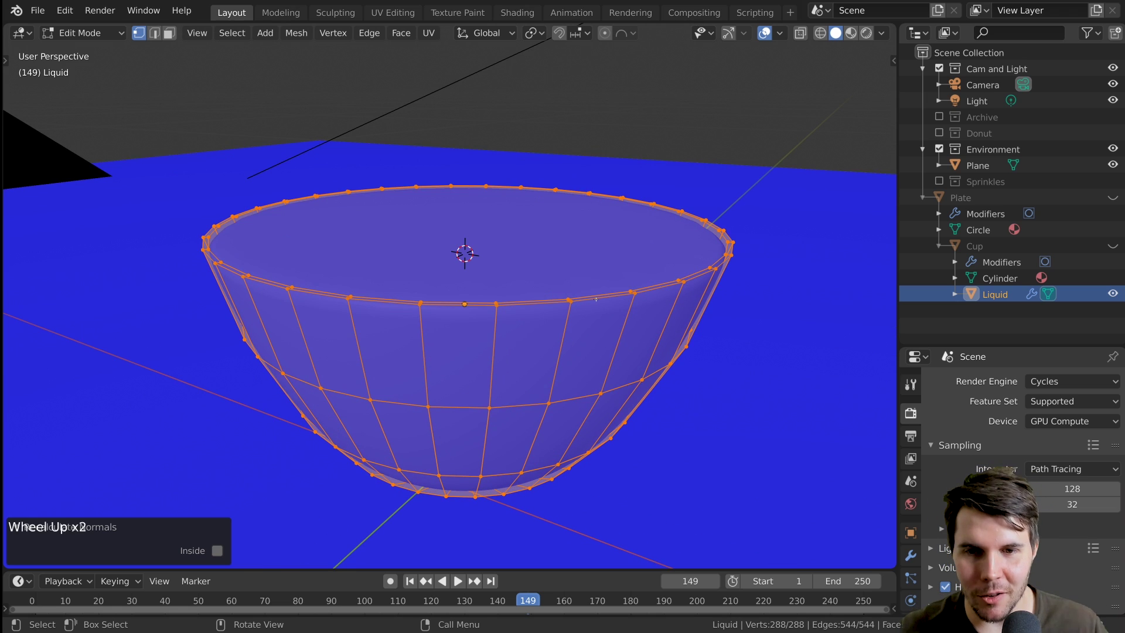
scroll(599, 310, "down", 2)
key("Tab")
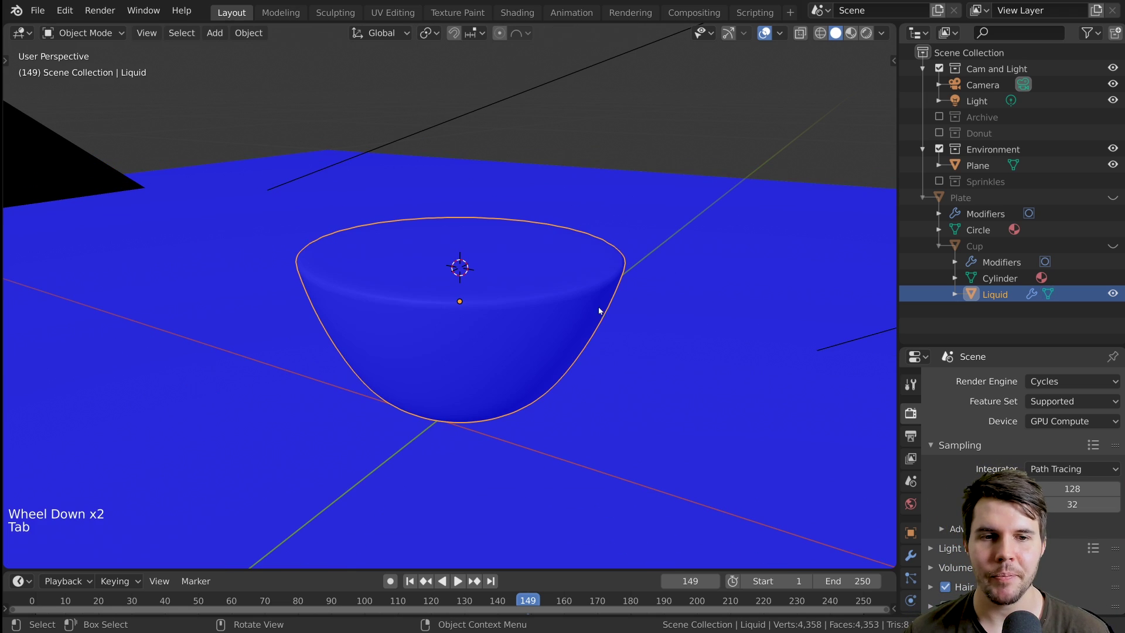
- Turn off the Face Orientation overlay and switch the viewport to Rendered shading
left_click(774, 35)
left_click(682, 348)
key("z")
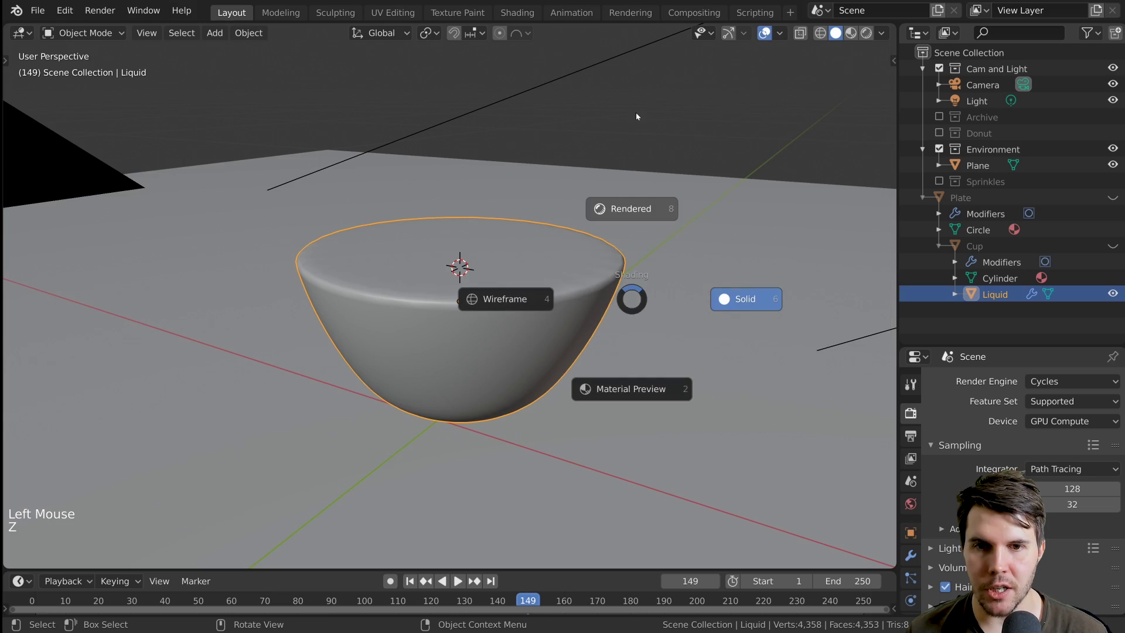
left_click(637, 116)
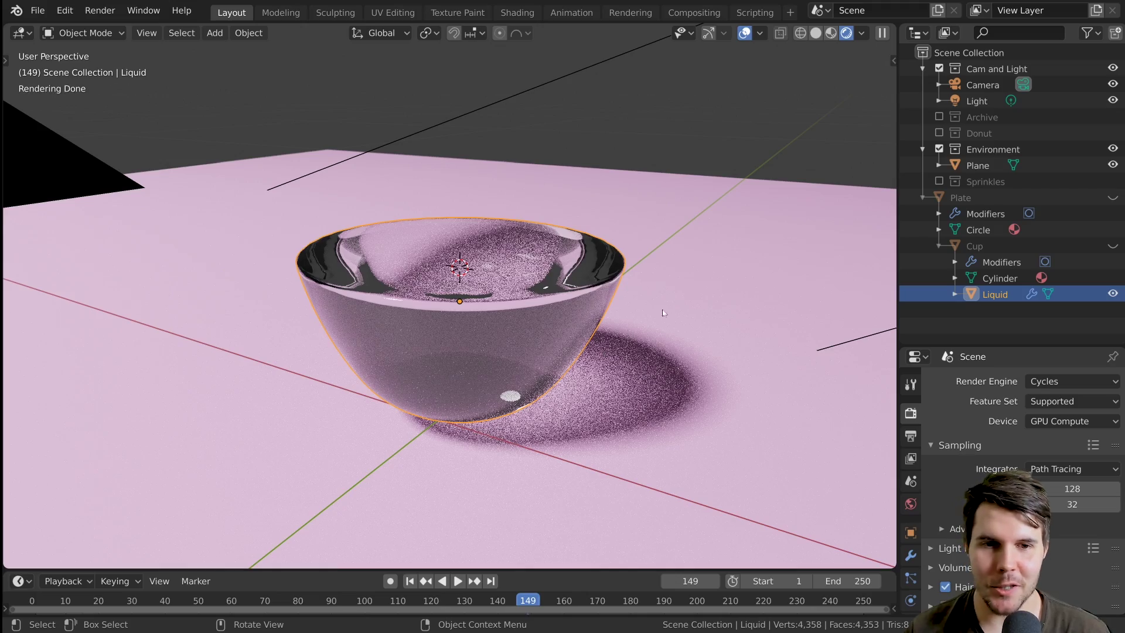
- Try recalculating the liquid's normals to the inside for a rendered comparison, and recalculate them to the outside again
key("Tab")
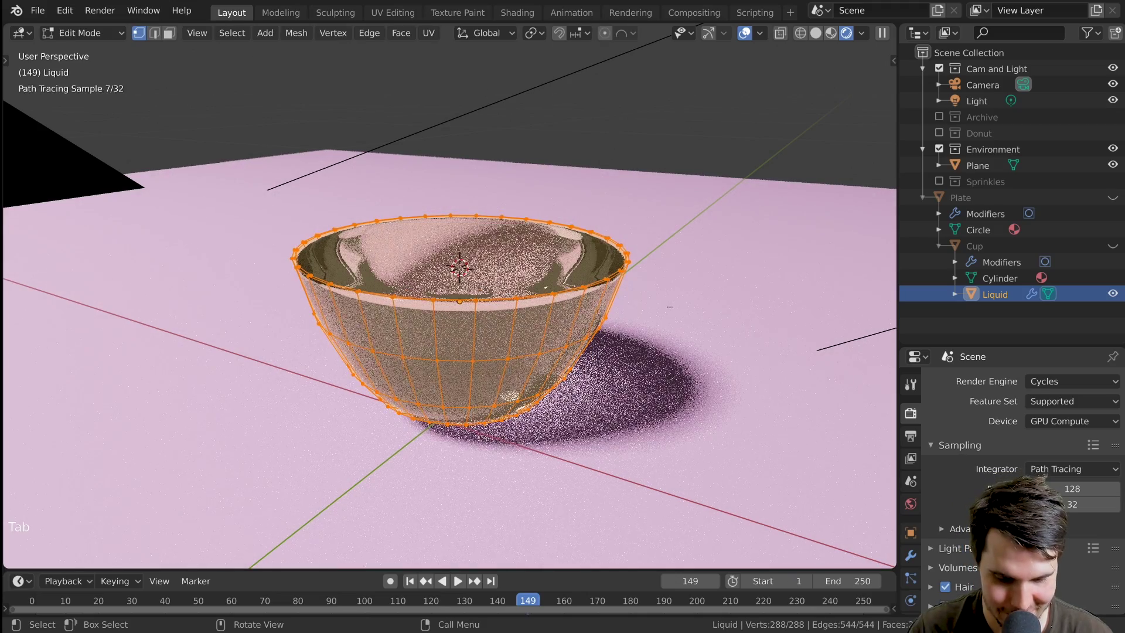
key("ctrl+shift+n")
key("Tab")
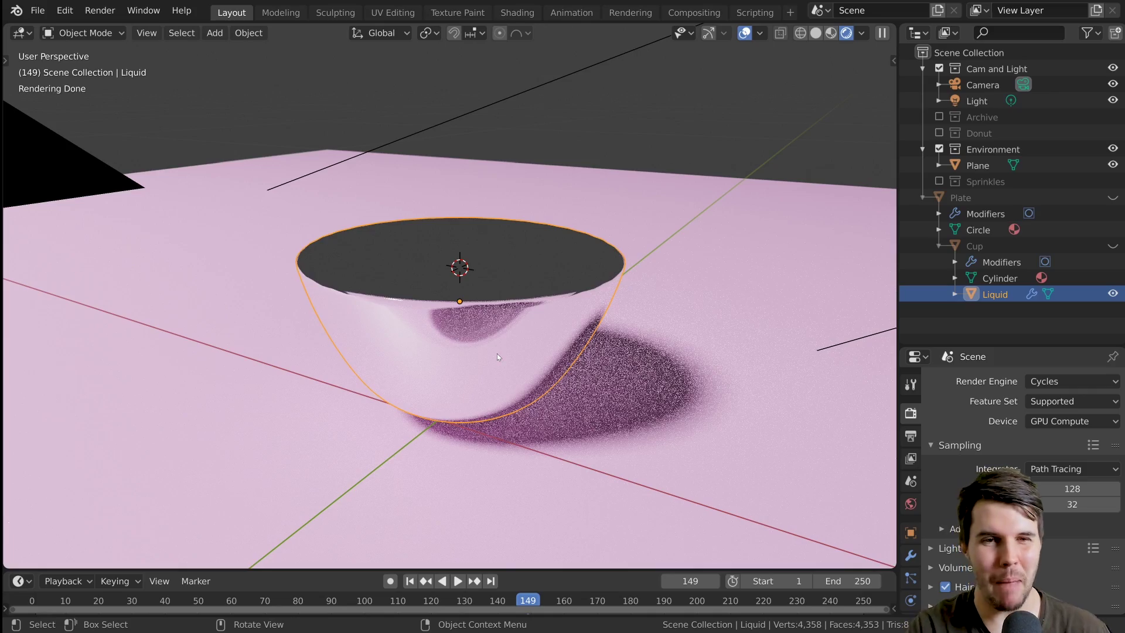
key("Tab")
key("shift+n")
key("Tab")
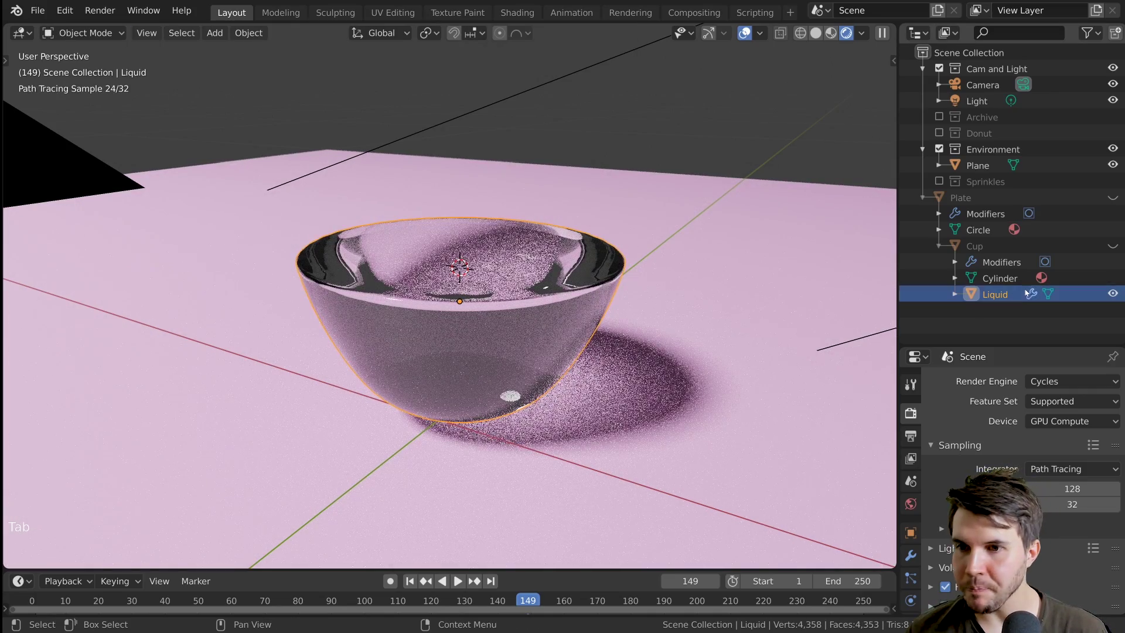
- Show the Cup and Plate again and examine the rendered liquid inside the glass cup from several angles
left_click(1113, 246)
left_click(1112, 198)
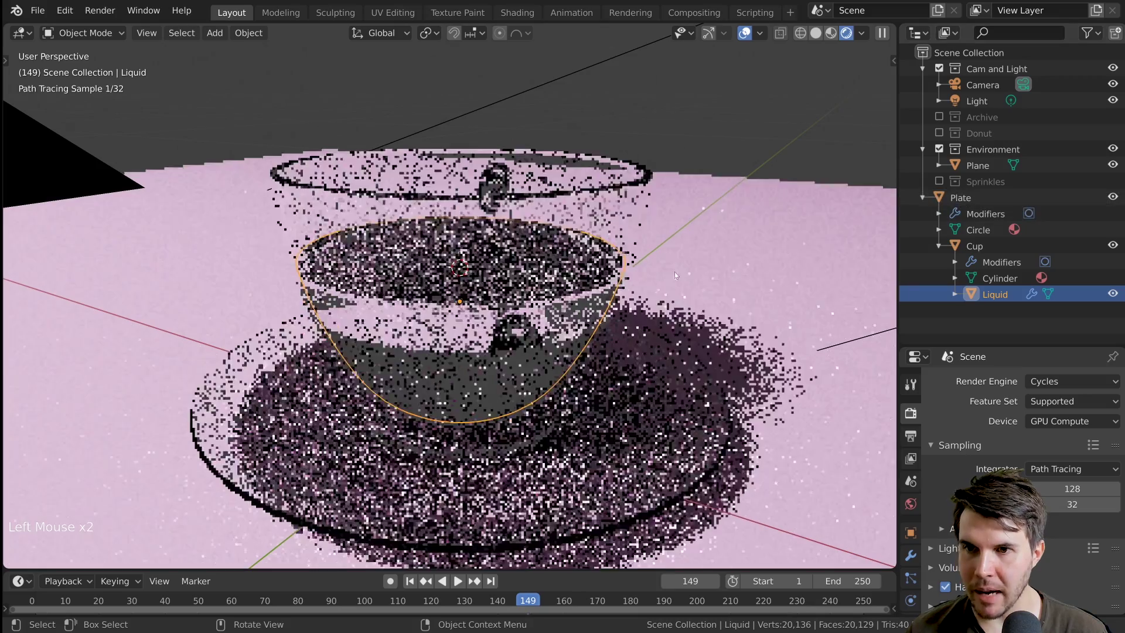
middle_click_drag(557, 279, 550, 269)
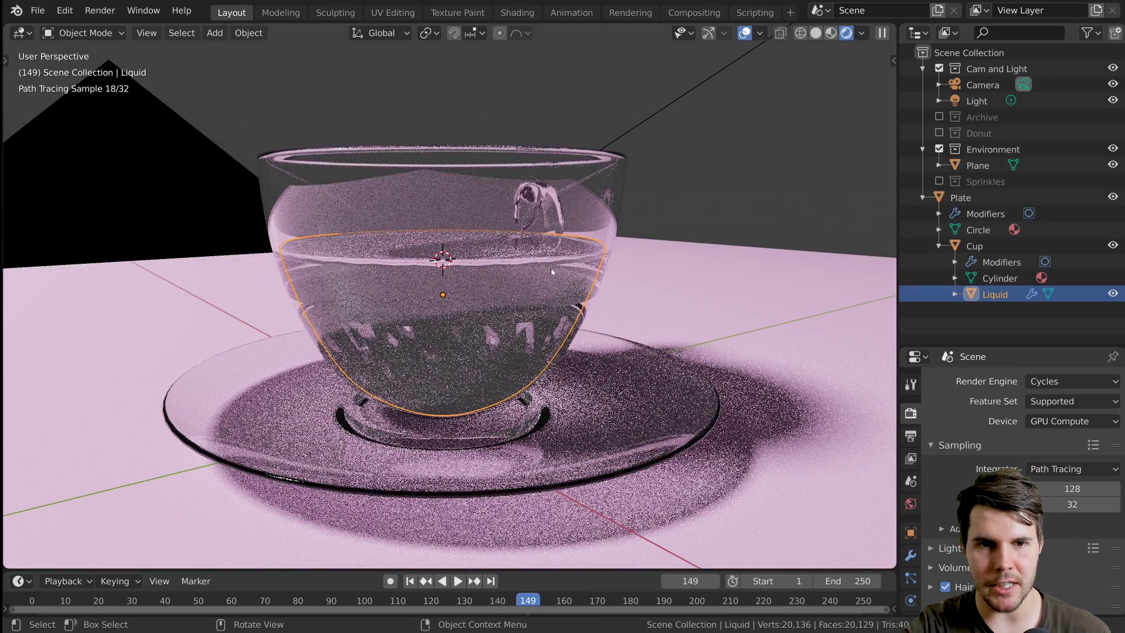
scroll(539, 278, "up", 1)
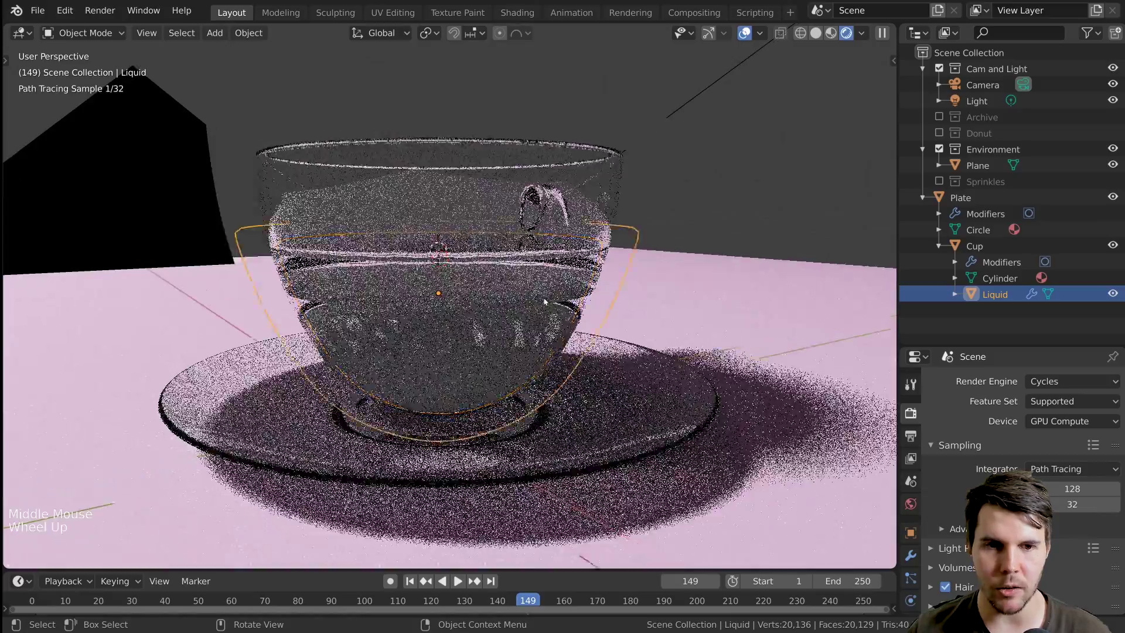
scroll(533, 299, "up", 1)
mouse_move(542, 302)
middle_mouse_down()
mouse_move(533, 299)
mouse_move(543, 299)
mouse_move(540, 319)
mouse_move(531, 299)
mouse_move(518, 317)
mouse_move(514, 300)
mouse_move(687, 314)
middle_mouse_up()
scroll(645, 316, "down", 2)
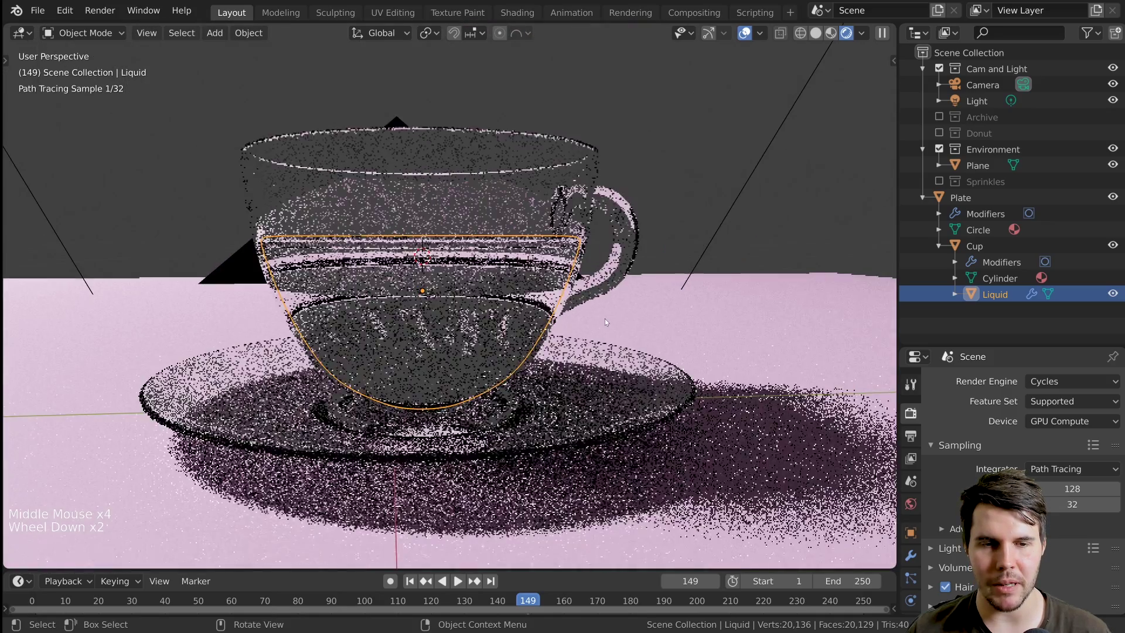
mouse_move(605, 318)
middle_mouse_down()
mouse_move(697, 321)
mouse_move(696, 345)
middle_mouse_up()
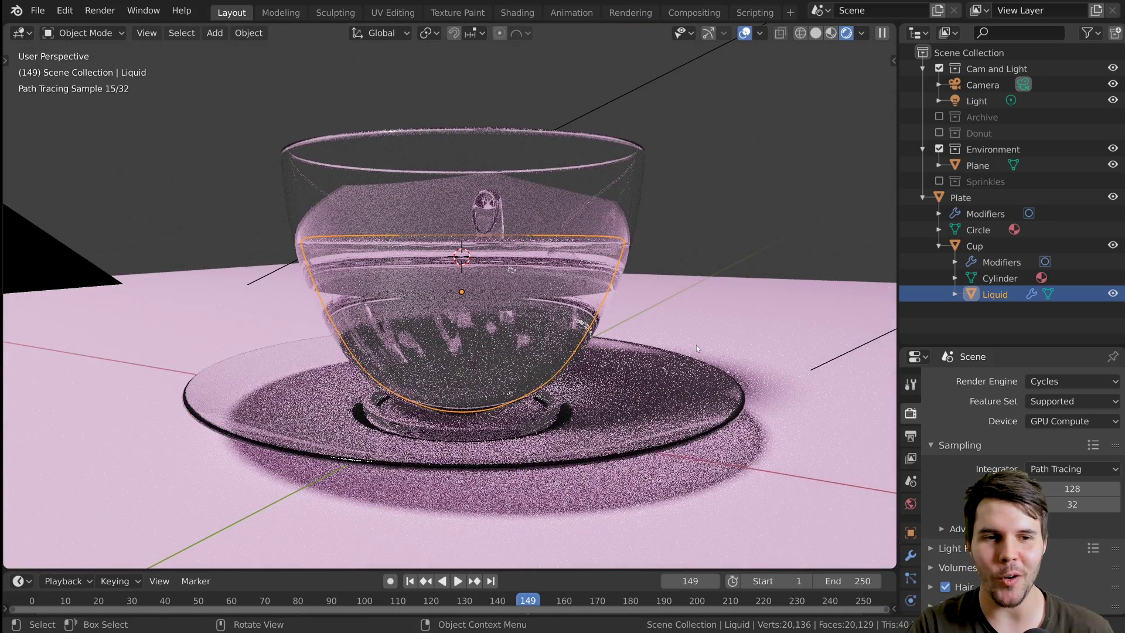
scroll(696, 346, "up", 2)
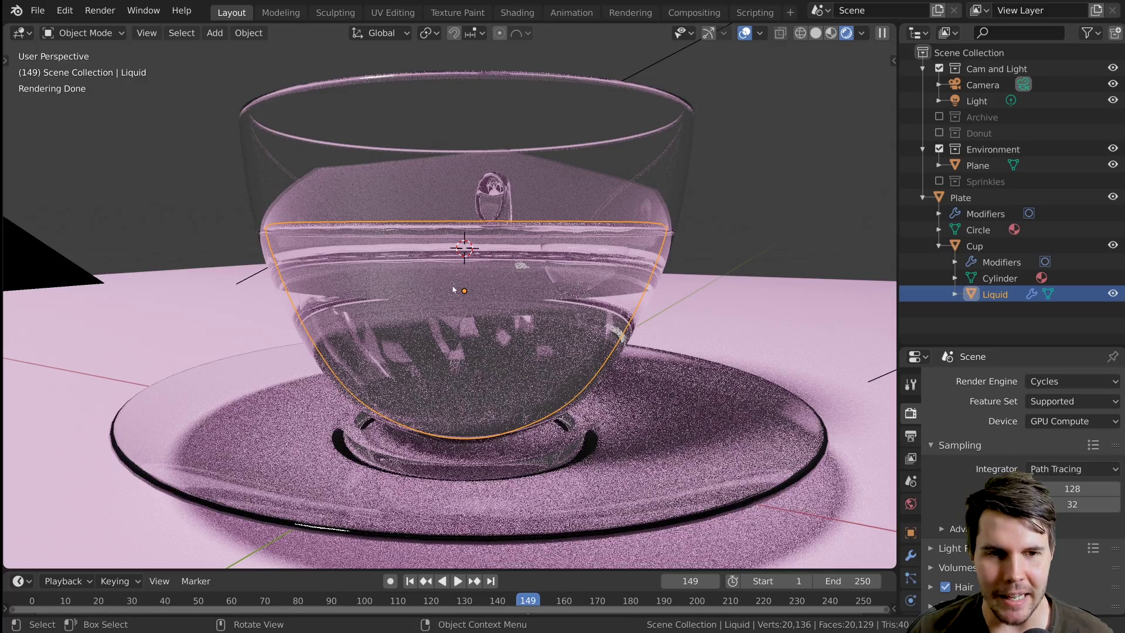
scroll(463, 287, "up", 2)
scroll(509, 296, "down", 2)
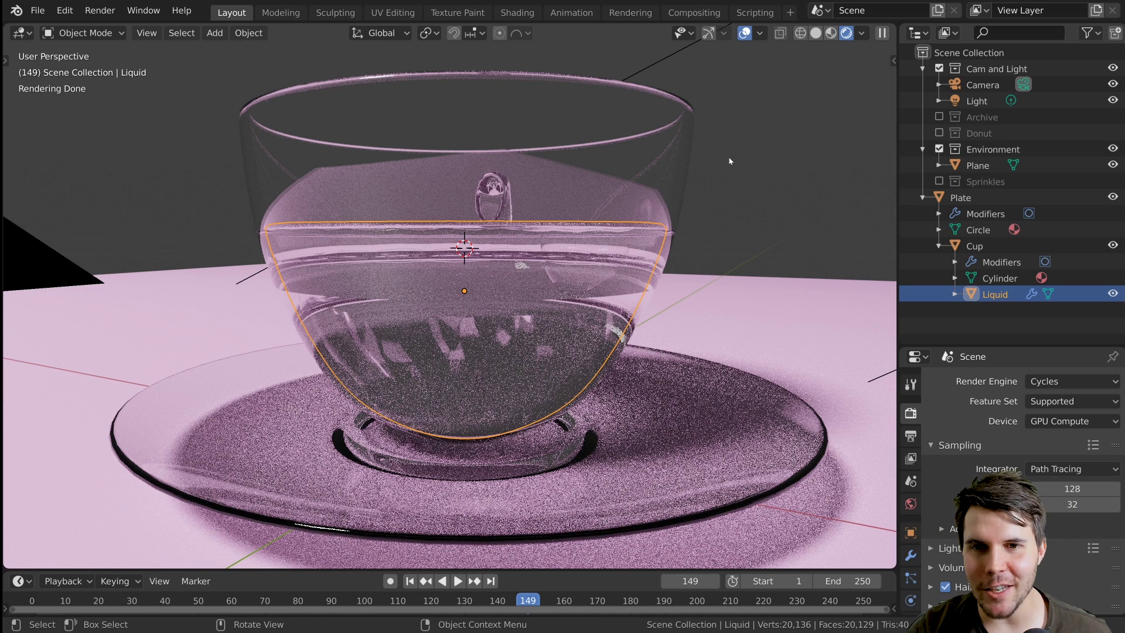
- Sketch annotation lines with wavy strokes between them beside the cup and erase them again
mouse_move(728, 108)
left_mouse_down()
mouse_move(730, 219)
mouse_move(758, 115)
mouse_move(766, 188)
left_mouse_up()
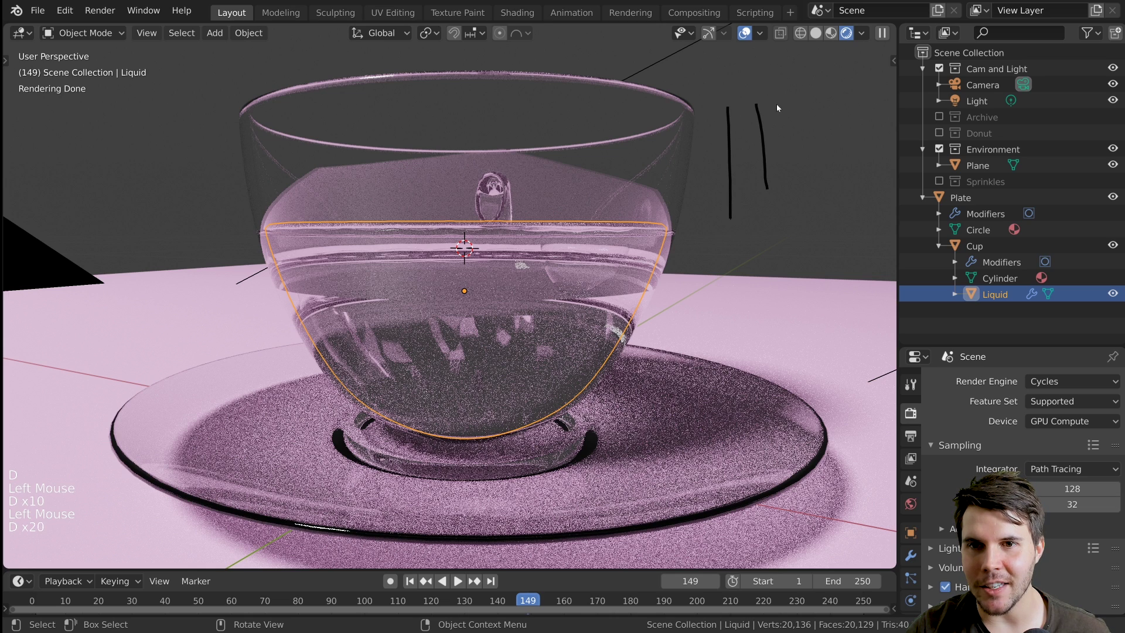
left_click_drag(776, 105, 775, 229)
left_click_drag(813, 103, 814, 228)
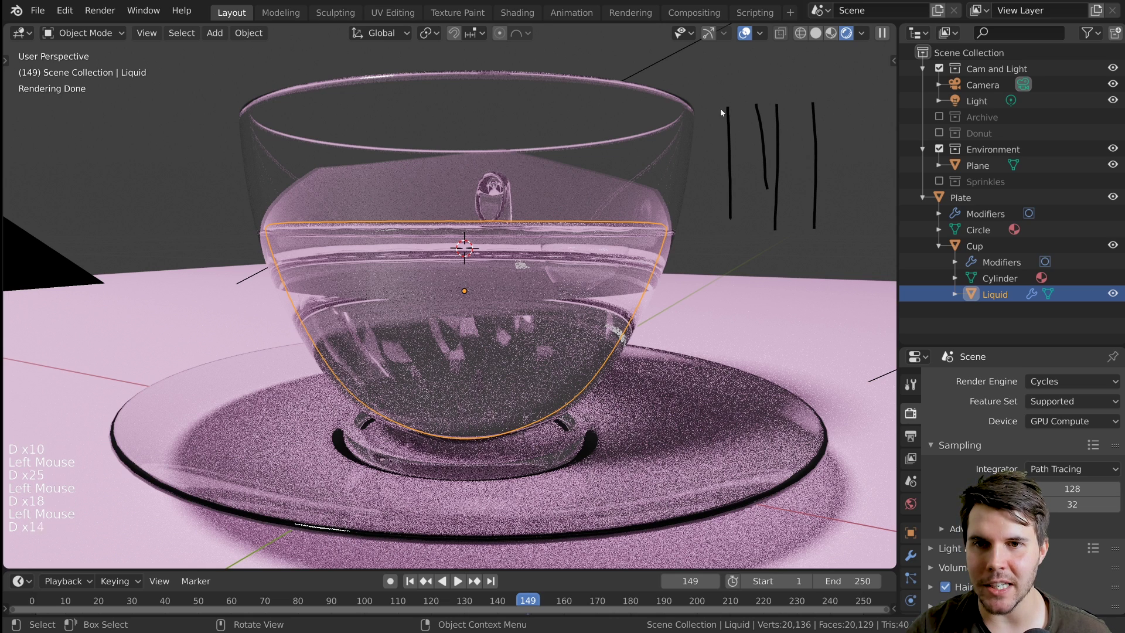
mouse_move(722, 112)
left_mouse_down()
mouse_move(744, 178)
mouse_move(738, 211)
left_mouse_up()
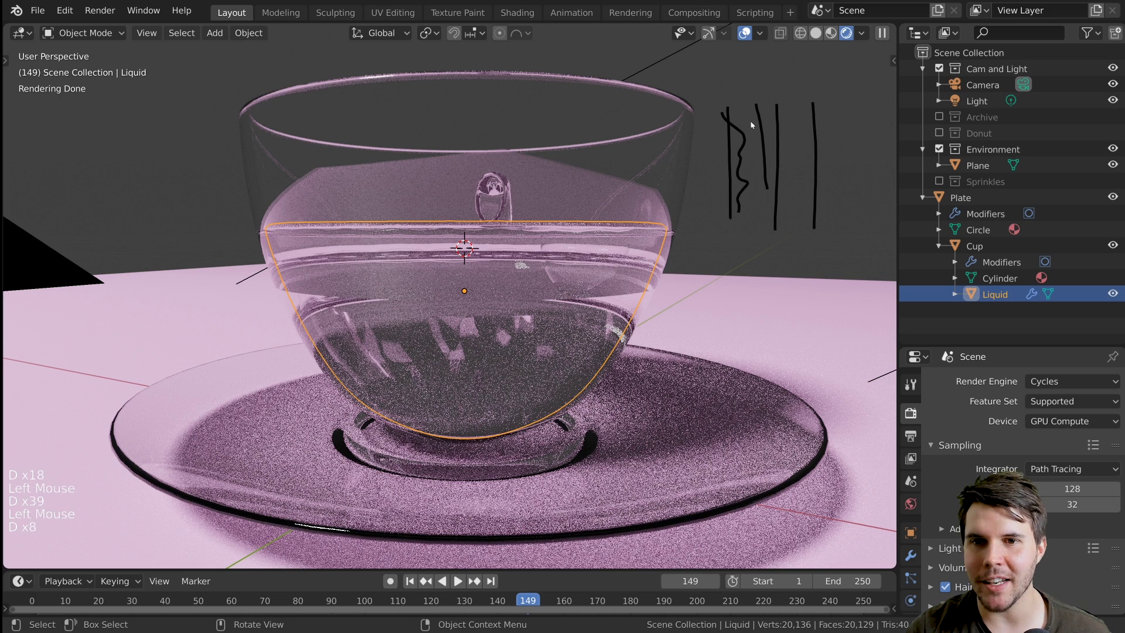
mouse_move(761, 111)
left_mouse_down()
mouse_move(798, 146)
mouse_move(790, 222)
left_mouse_up()
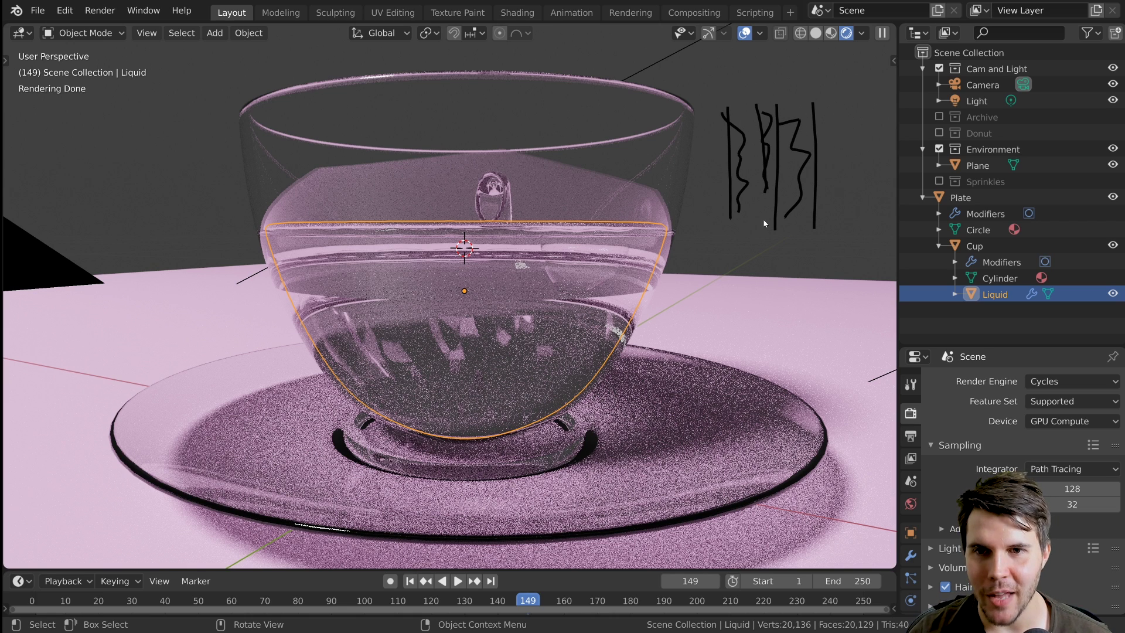
mouse_move(813, 115)
right_mouse_down()
mouse_move(724, 144)
mouse_move(785, 182)
mouse_move(698, 162)
right_mouse_up()
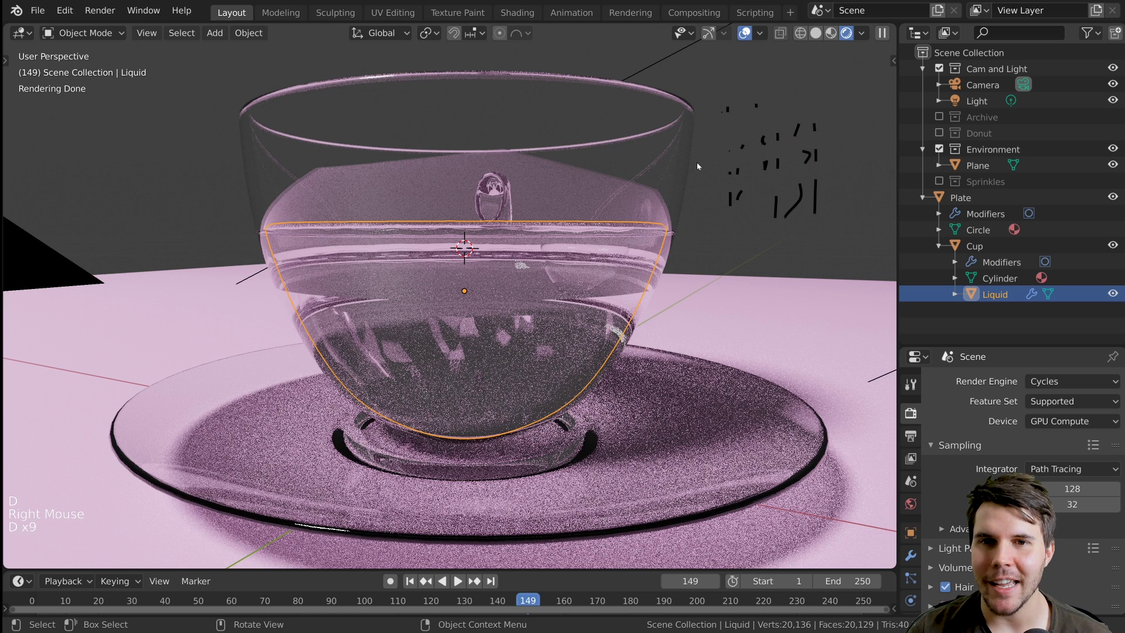
mouse_move(797, 147)
right_mouse_down()
mouse_move(804, 117)
mouse_move(732, 199)
mouse_move(842, 185)
right_mouse_up()
right_click_drag(784, 104, 820, 220)
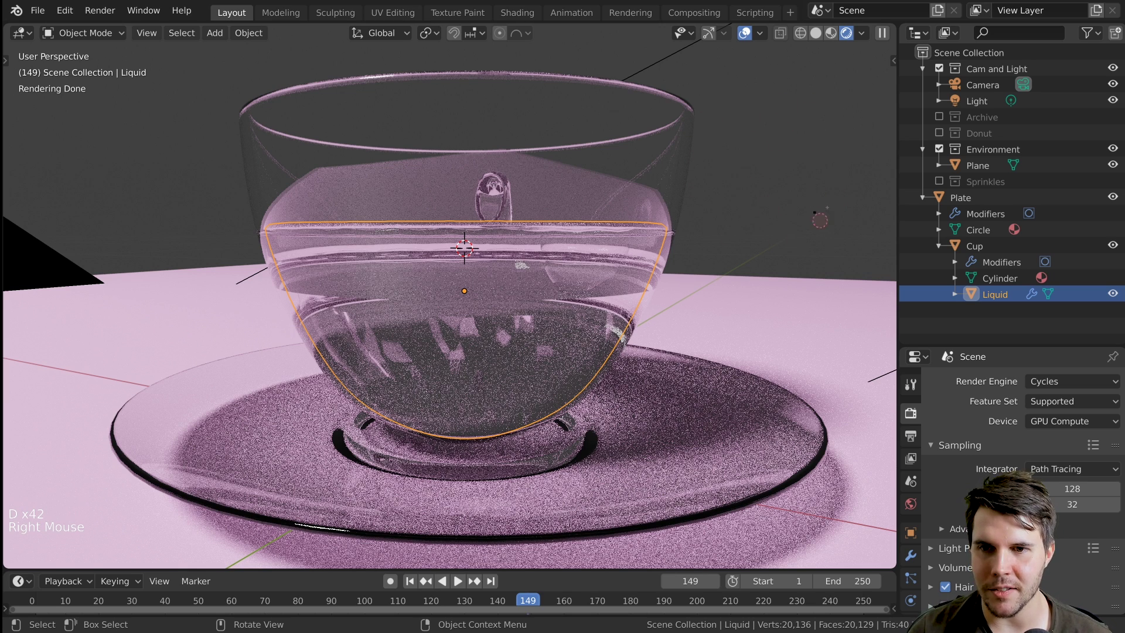
- Annotate a diagram beside the cup with two vertical glass wall lines, a hatched liquid area overlapping one of them, and direction arrows
left_click_drag(730, 73, 726, 230)
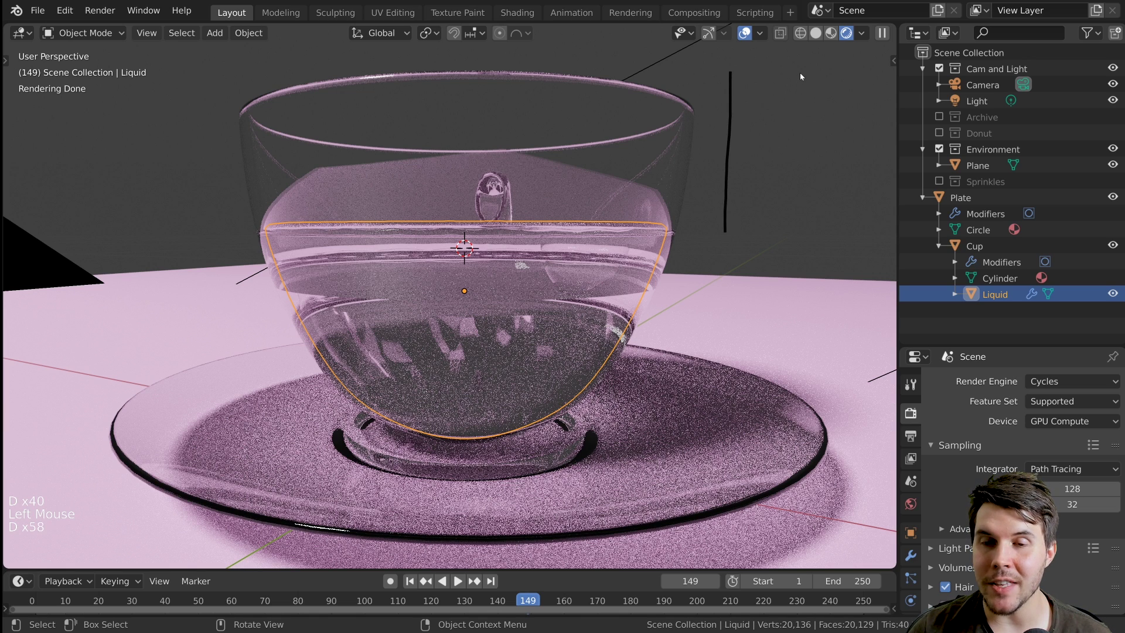
left_click_drag(800, 74, 805, 228)
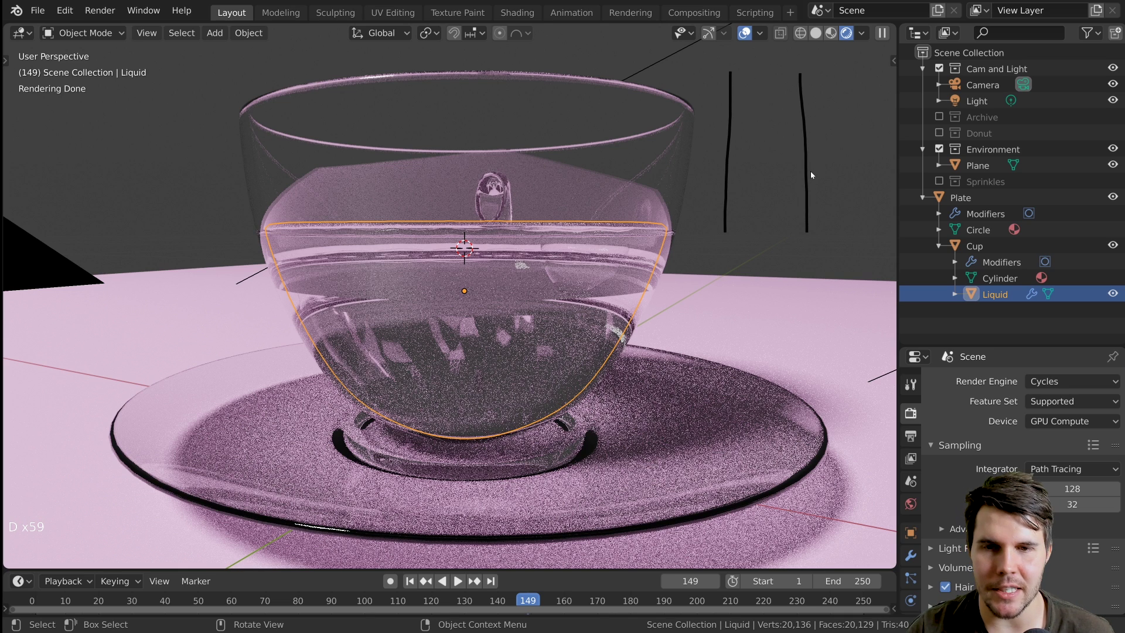
key("d")
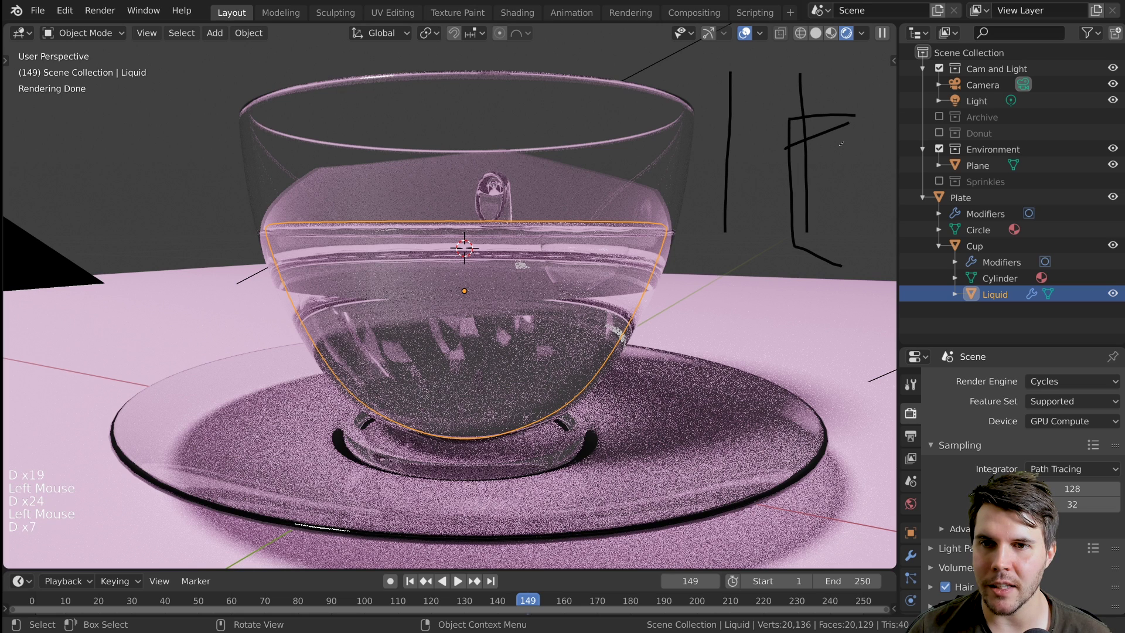
left_click_drag(841, 144, 795, 177)
left_click_drag(857, 171, 810, 202)
key("d")
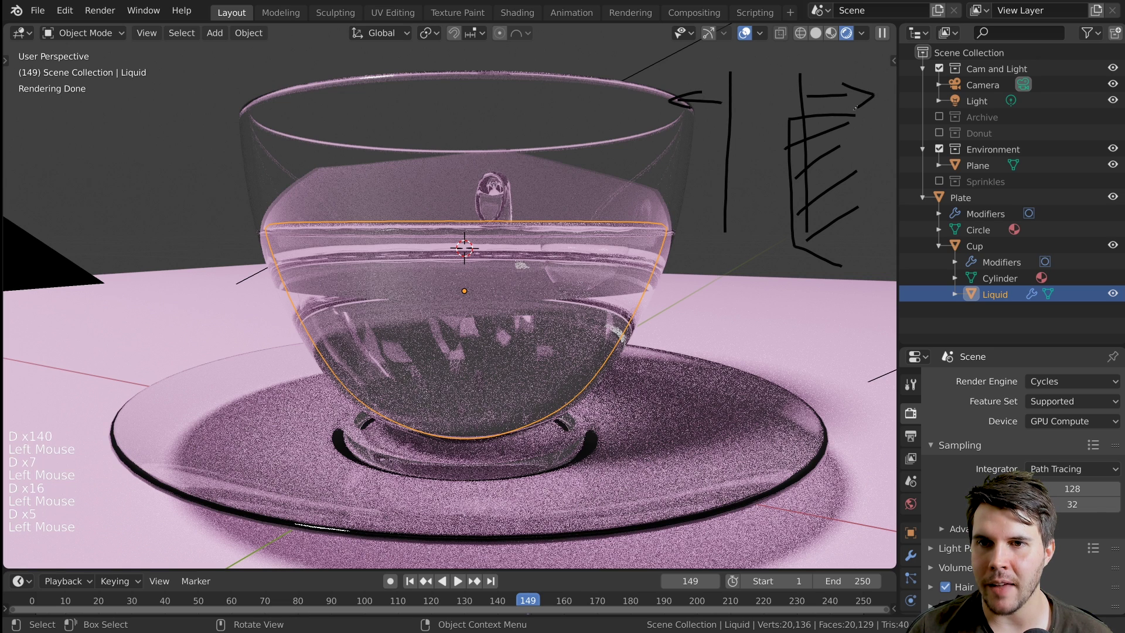
key("d")
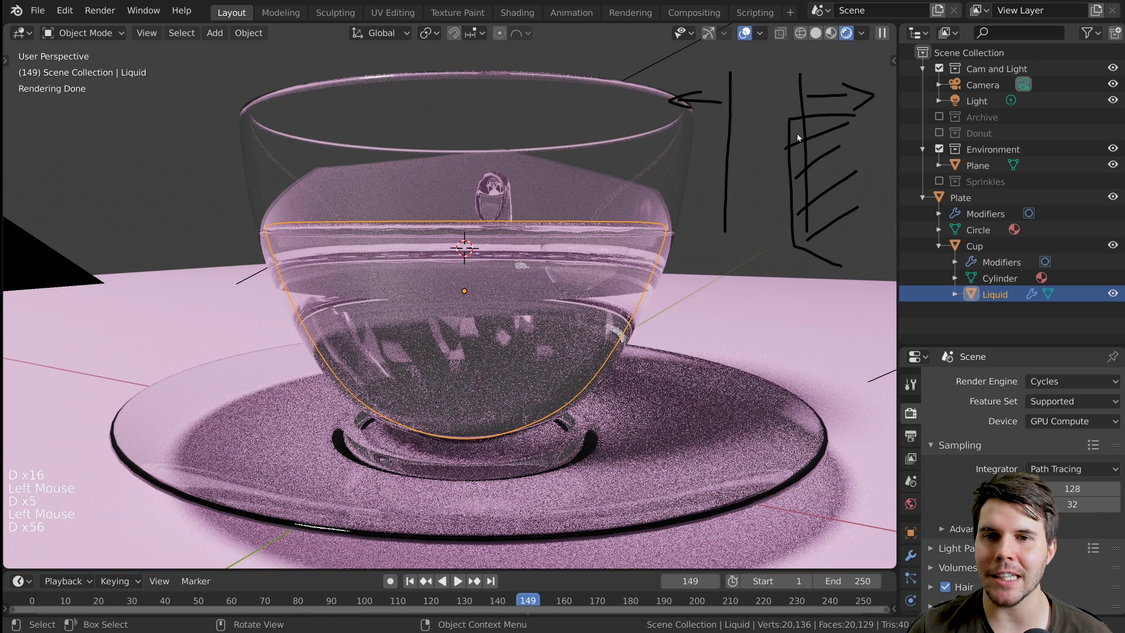
- Scale the Liquid object up uniformly by 1.015 so that it overlaps the cup's glass wall
scroll(538, 309, "up", 1)
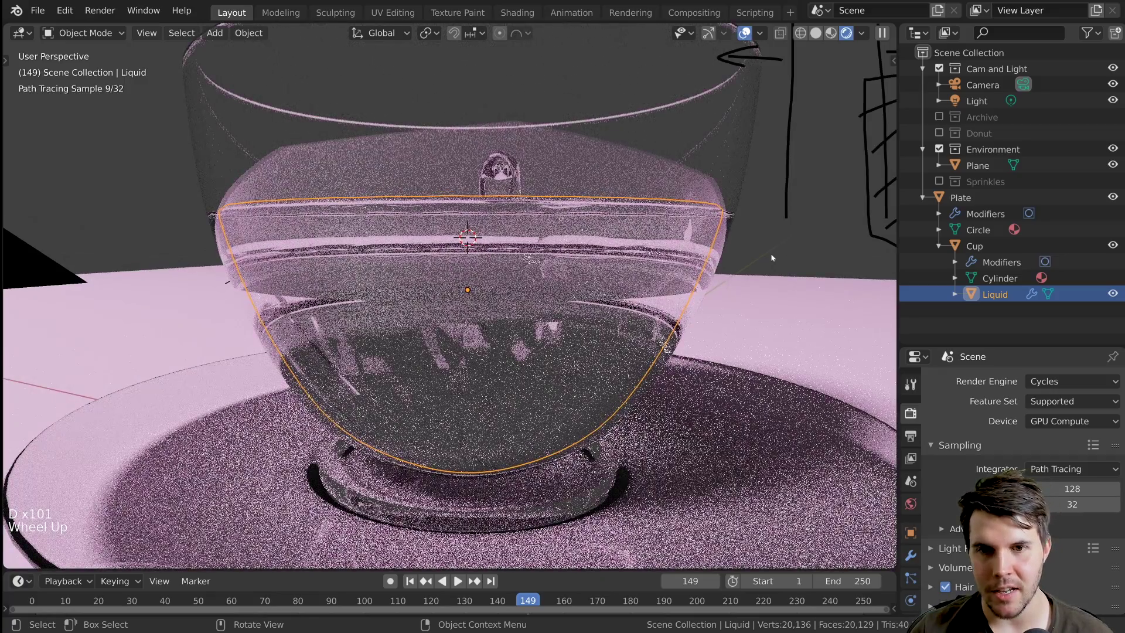
key("s")
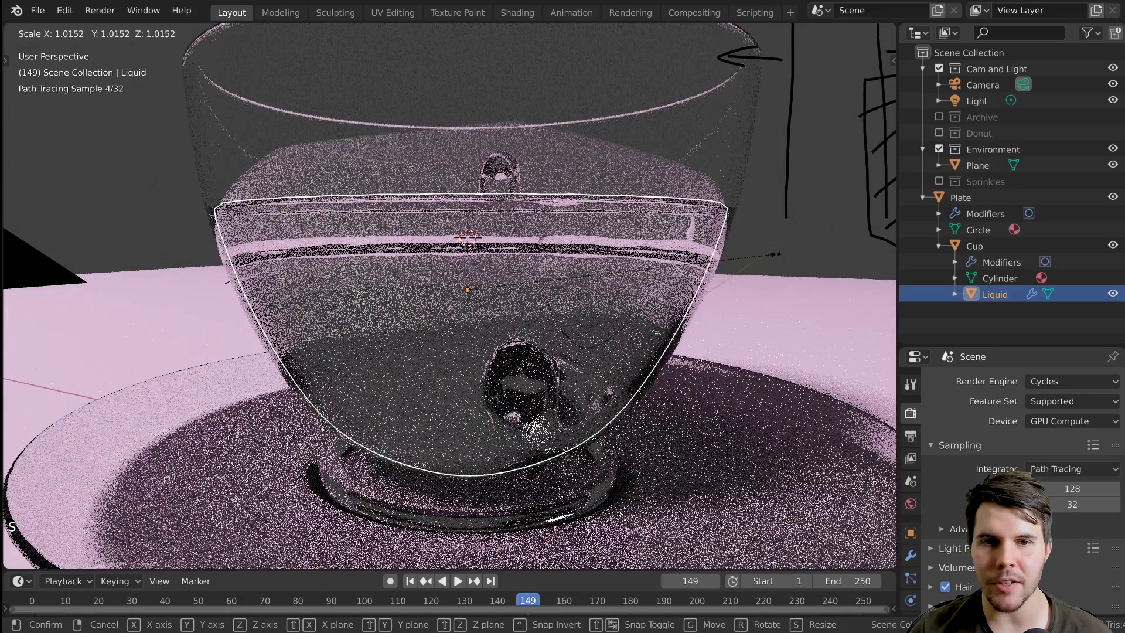
left_click(764, 229)
- Switch to Solid shading in the front view and remove the Note annotation layer from the viewport
middle_click_drag(764, 230, 764, 230)
key("z")
left_click(856, 241)
middle_click_drag(848, 235, 776, 234, "shift")
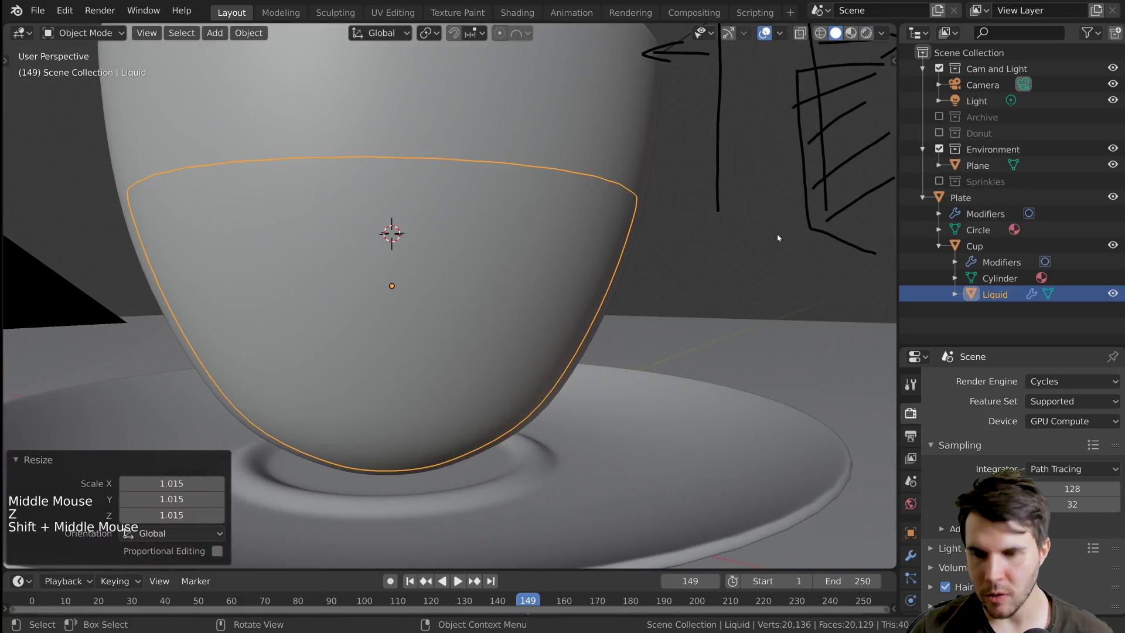
key("KP_1")
key("n")
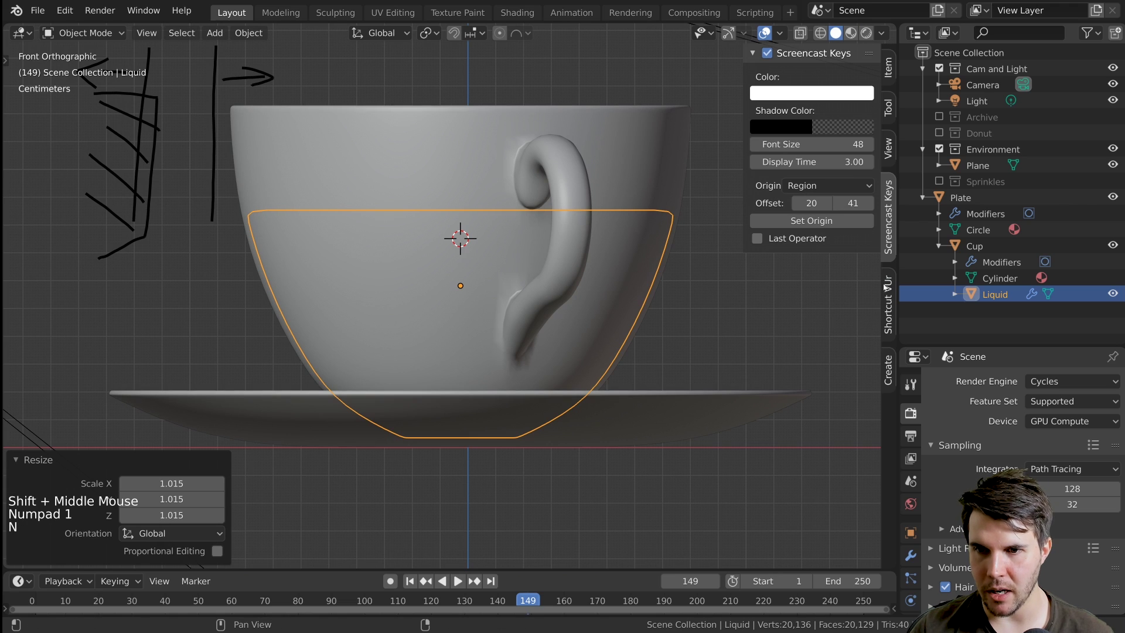
left_click(887, 147)
scroll(814, 293, "down", 9)
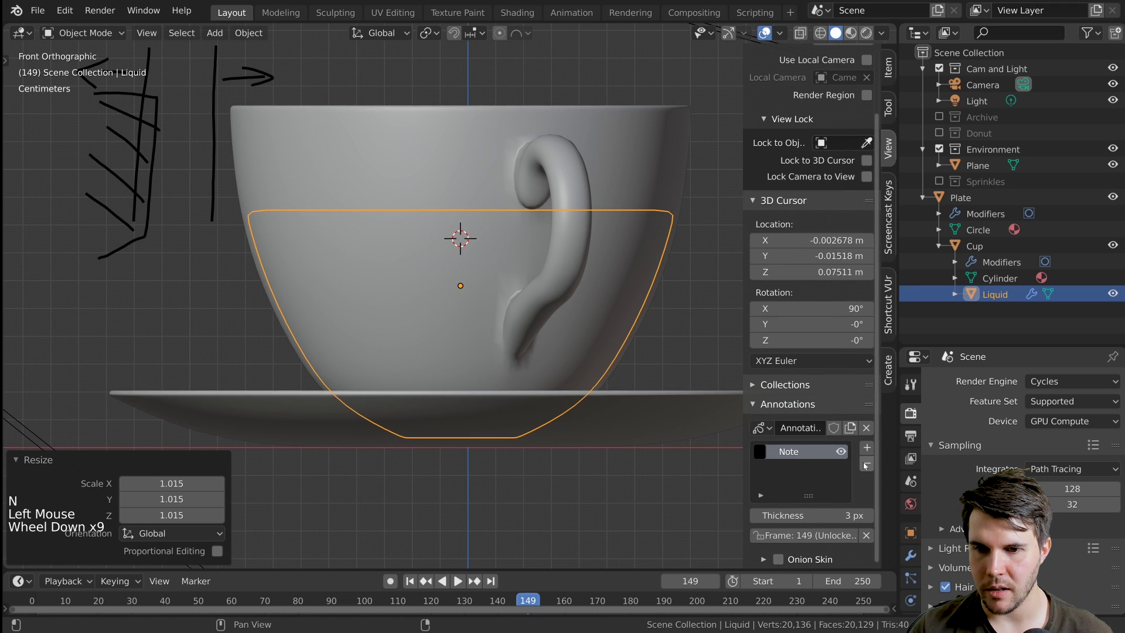
left_click(815, 293)
key("n")
- Examine the Liquid's outline against the cup in Wireframe shading from the front, side and back views
scroll(543, 298, "up", 1)
middle_click_drag(545, 299, 570, 269, "shift")
key("z")
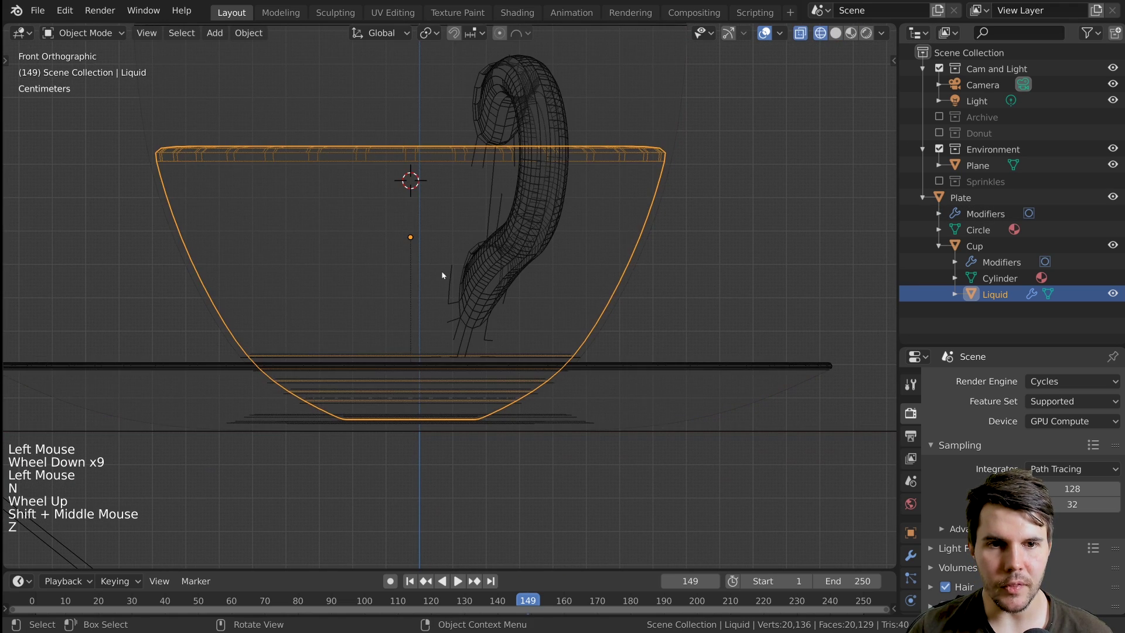
middle_click_drag(445, 271, 408, 251, "shift")
key("KP_3")
key("KP_1")
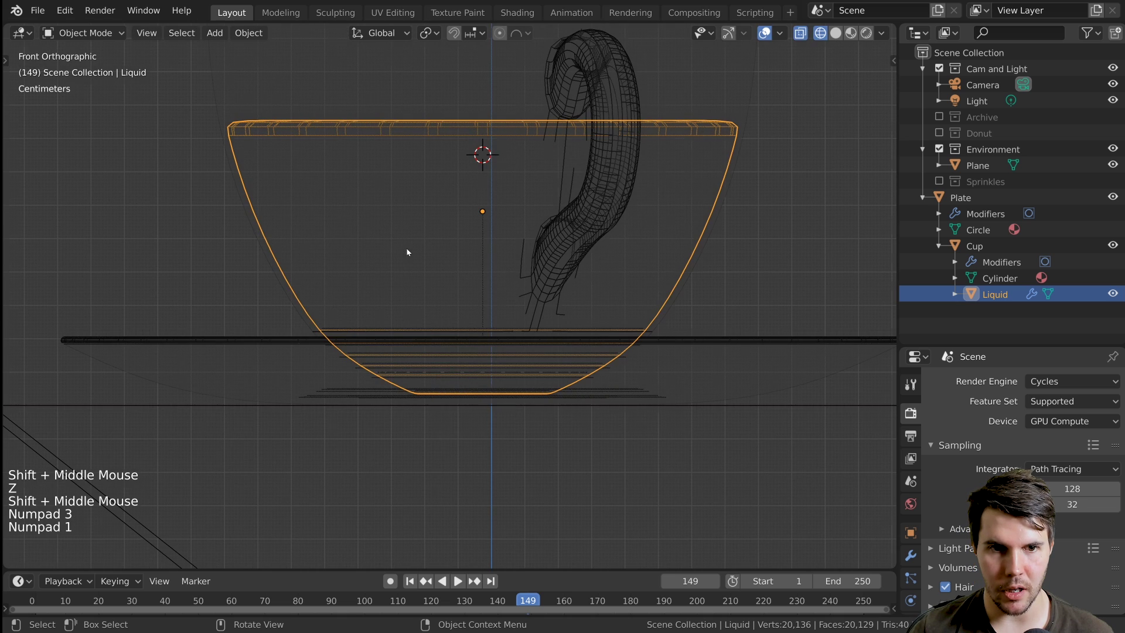
key("ctrl+KP_1")
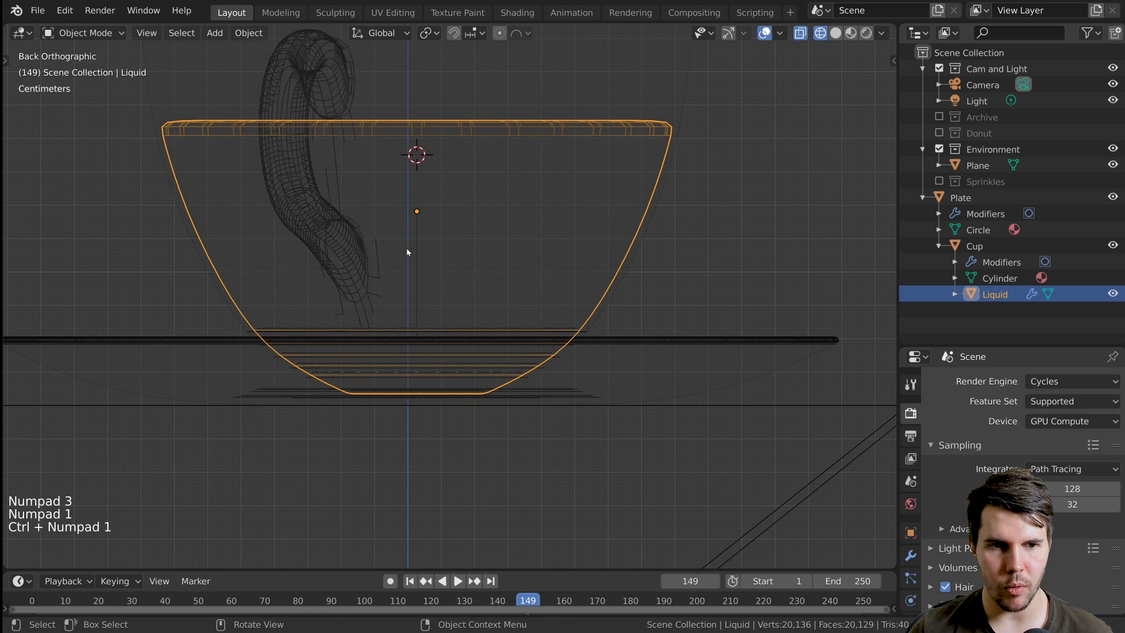
- Switch to Solid shading with X-Ray on and check how far the Liquid's rim overlaps the cup wall
key("z")
left_click(647, 191)
left_click(797, 35)
scroll(740, 183, "up", 2)
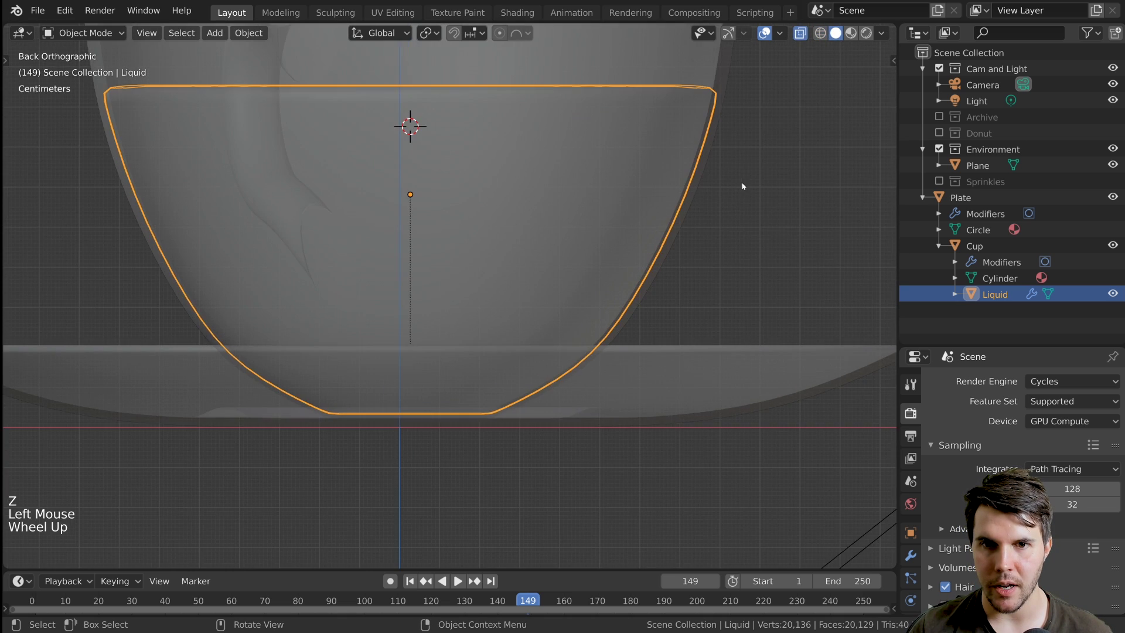
middle_click_drag(740, 184, 594, 283, "shift")
scroll(627, 172, "up", 2)
scroll(627, 186, "up", 1)
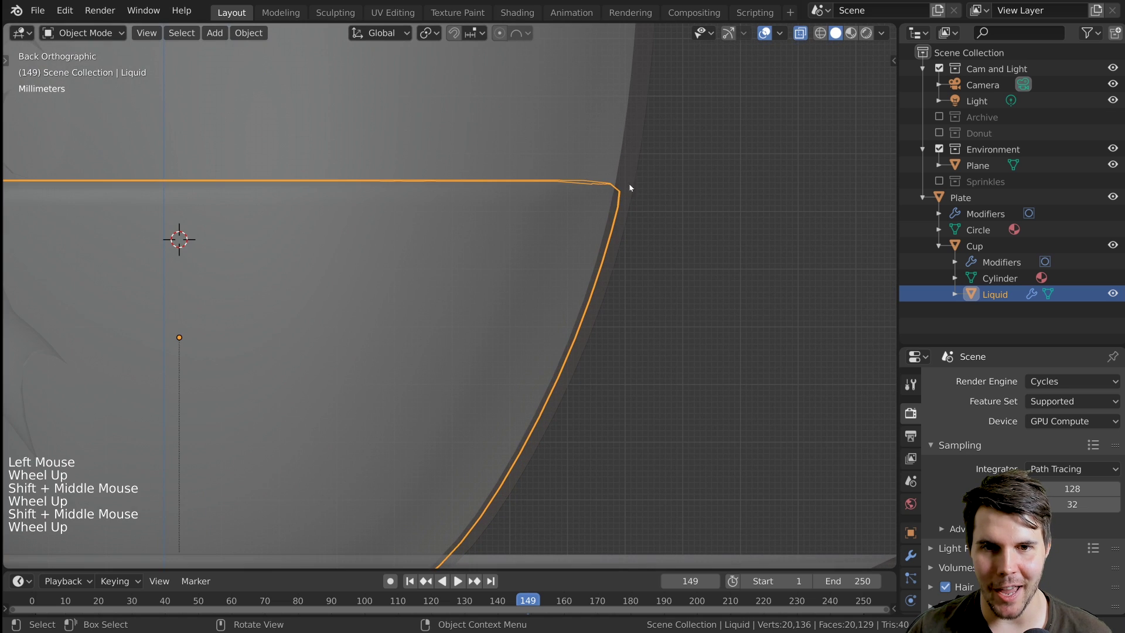
middle_click_drag(627, 186, 658, 203)
scroll(678, 196, "down", 3)
- In the front view, scale the Liquid object down uniformly by 0.993 to reduce its overlap with the cup wall
key("KP_1")
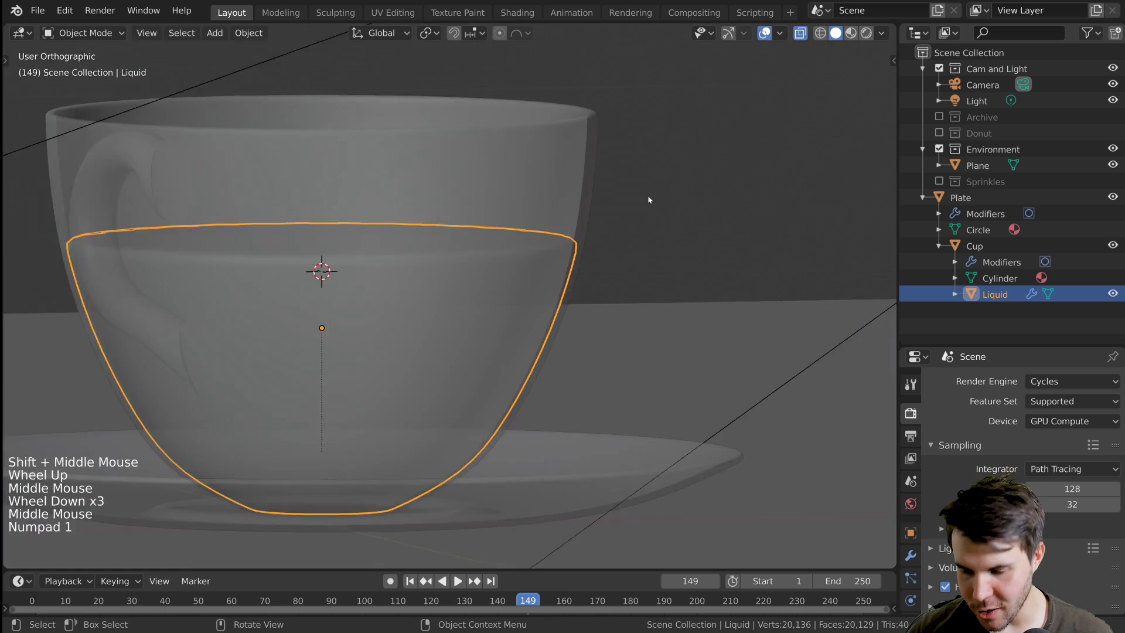
scroll(385, 288, "up", 4)
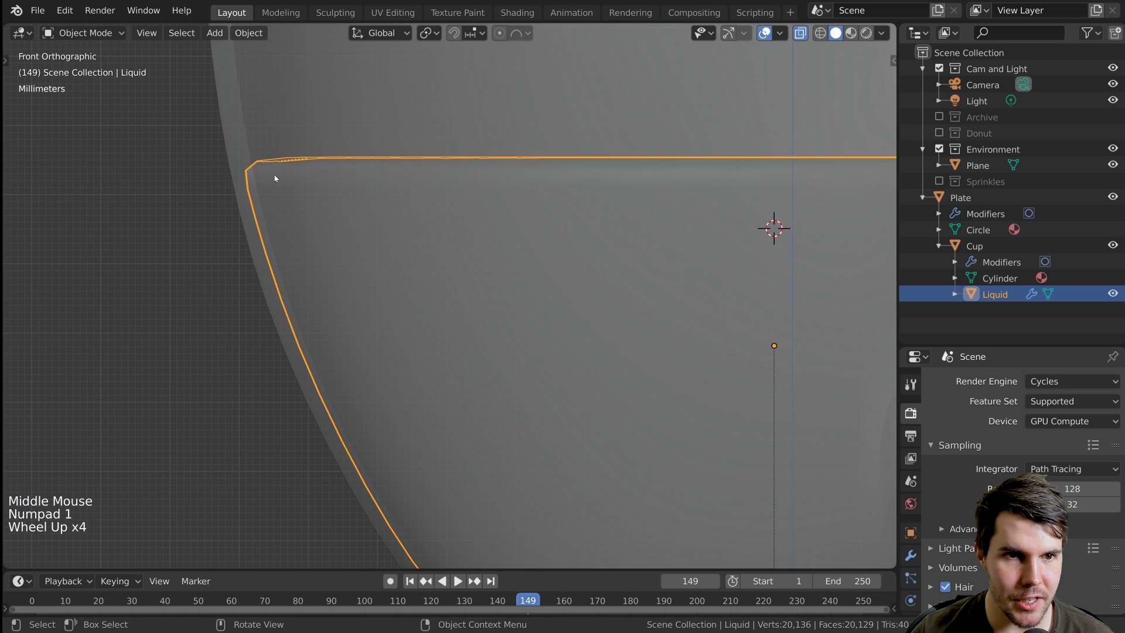
left_click(272, 140)
left_click(255, 166)
scroll(254, 167, "up", 1)
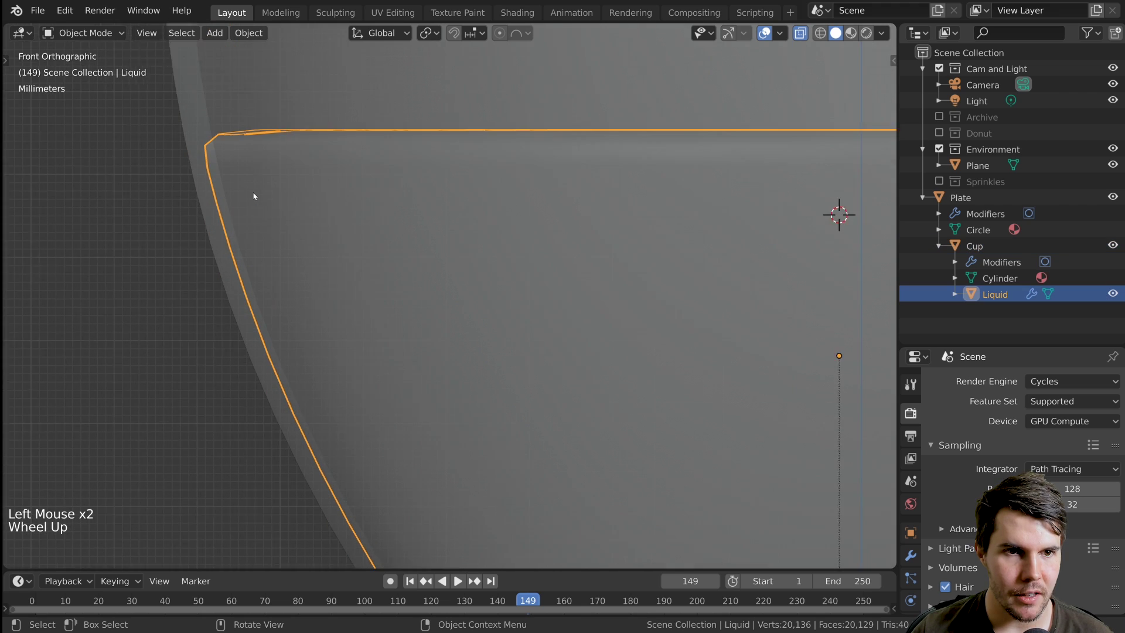
scroll(189, 211, "up", 1)
scroll(185, 216, "down", 1)
key("s")
left_click(169, 228)
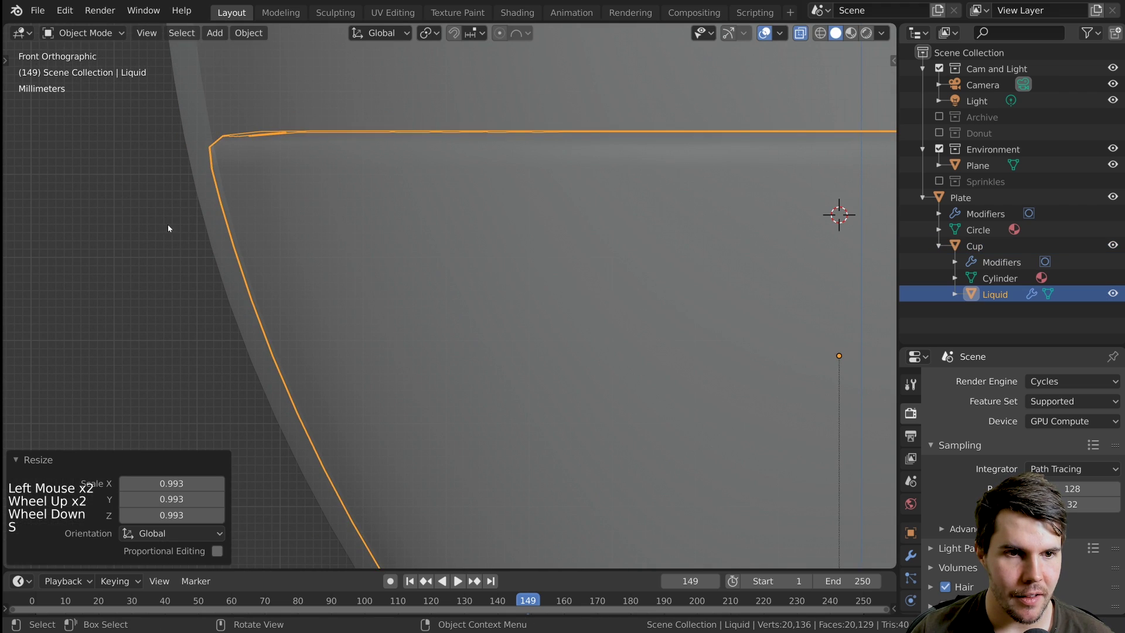
- Check the Liquid's fit along the whole cup wall, and examine the cup and liquid in Rendered shading
scroll(168, 228, "down", 2)
middle_click_drag(187, 234, 271, 174, "shift")
scroll(329, 319, "up", 2)
scroll(329, 319, "down", 3)
middle_click_drag(465, 430, 501, 484, "shift")
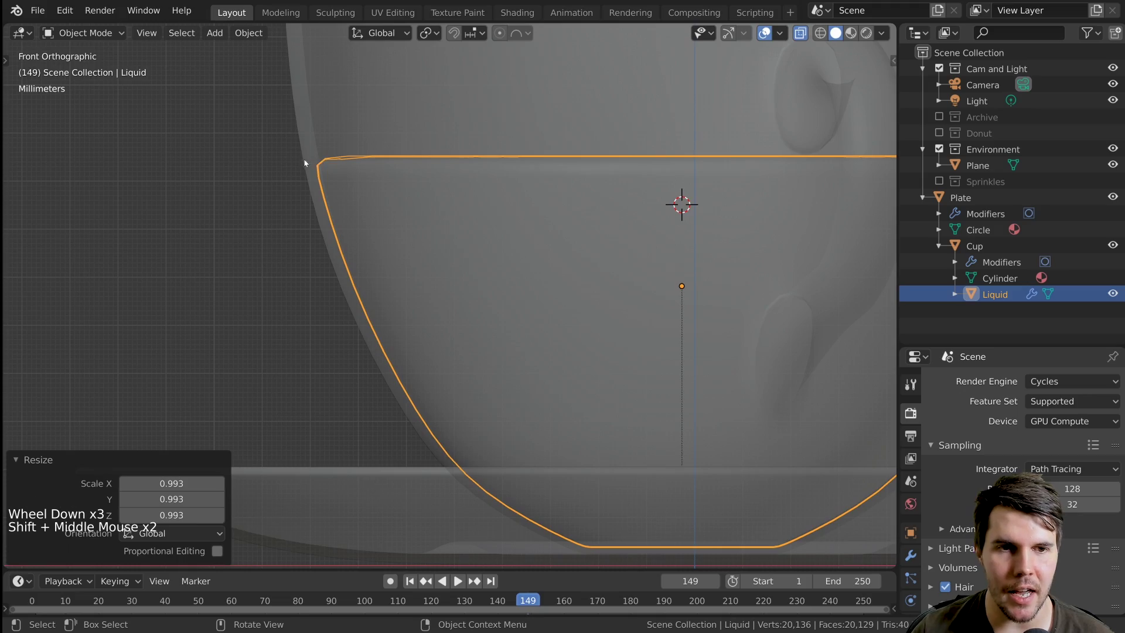
scroll(537, 248, "down", 2)
middle_click_drag(536, 248, 381, 228, "shift")
key("z")
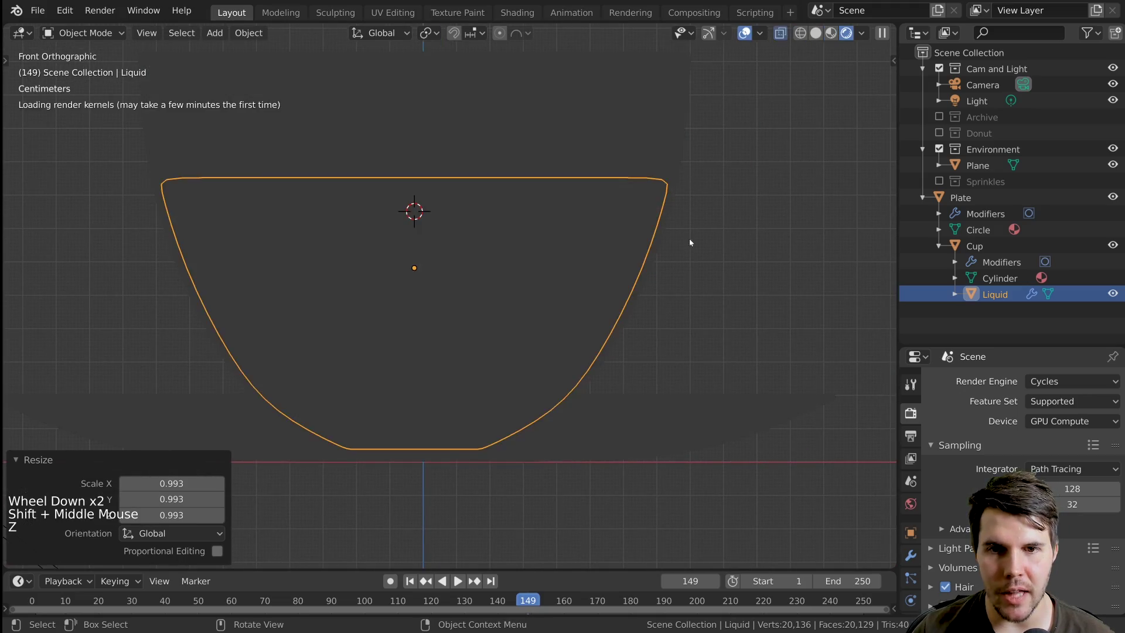
middle_click_drag(500, 232, 420, 206, "shift")
mouse_move(420, 206)
middle_mouse_down()
mouse_move(512, 241)
mouse_move(484, 248)
mouse_move(523, 269)
mouse_move(555, 277)
mouse_move(607, 260)
middle_mouse_up()
scroll(493, 232, "down", 3)
scroll(495, 238, "up", 1)
scroll(498, 245, "up", 3)
- Switch to Solid shading and, in Edit Mode, select the edge loop around the Liquid's top rim
key("Tab")
key("z")
left_click(548, 269)
middle_click_drag(527, 257, 399, 369)
scroll(432, 309, "up", 2)
middle_click_drag(399, 351, 441, 259)
left_click(356, 282, "alt")
scroll(398, 270, "down", 4)
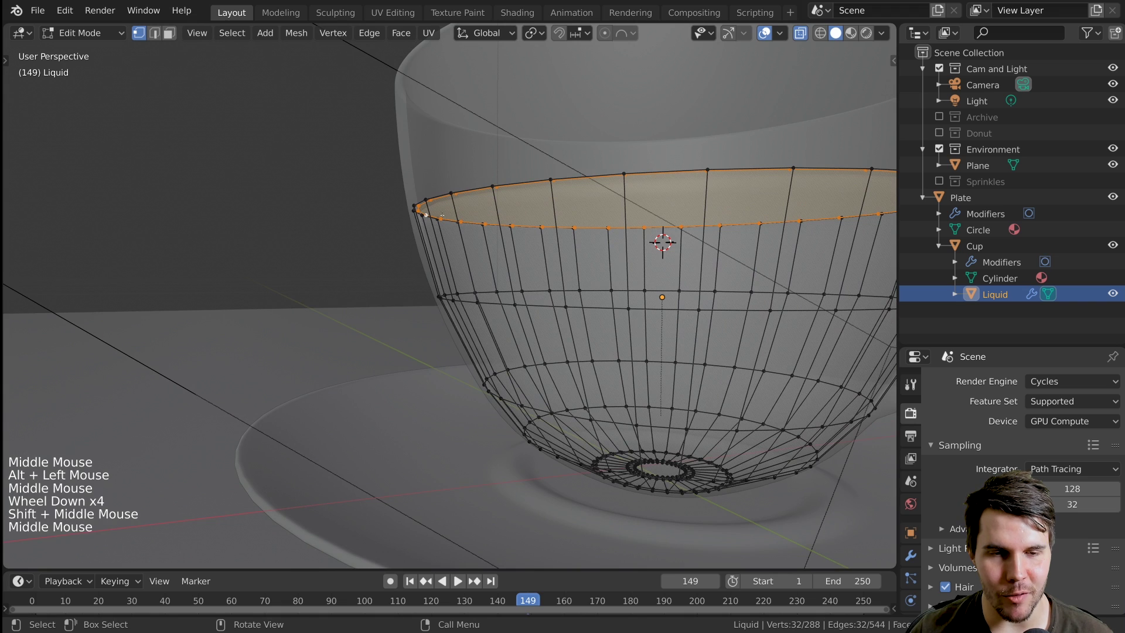
- Add an edge loop around the Liquid's side wall and slide it to just below the top rim, at about -0.93
key("Tab")
middle_click_drag(452, 200, 378, 265)
key("Tab")
scroll(434, 222, "up", 1)
key("ctrl+r")
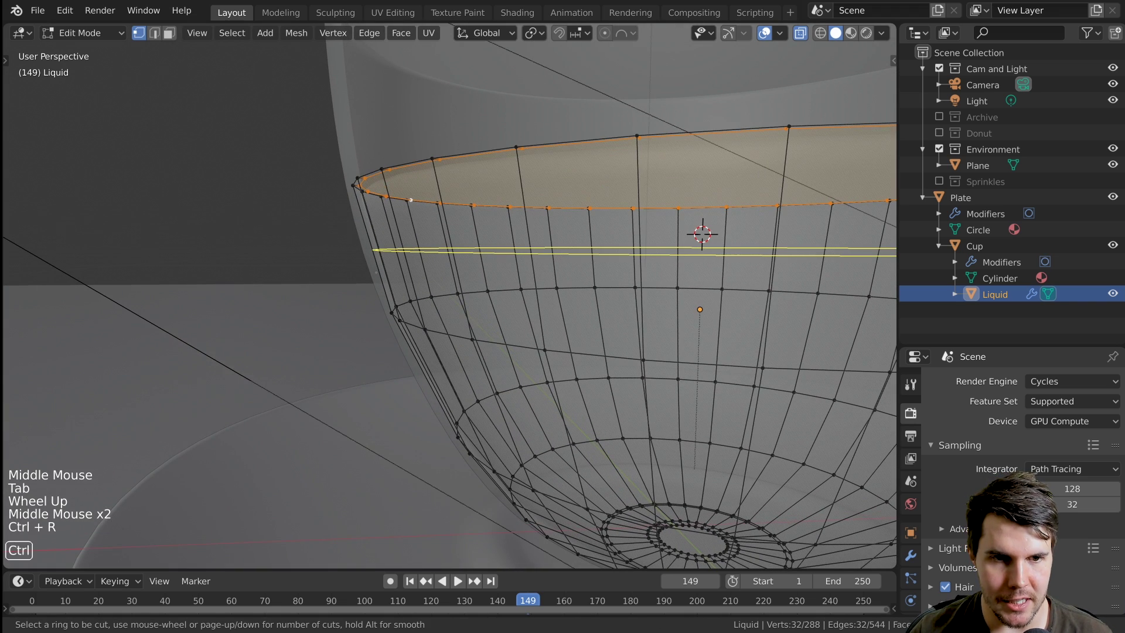
left_click(386, 240)
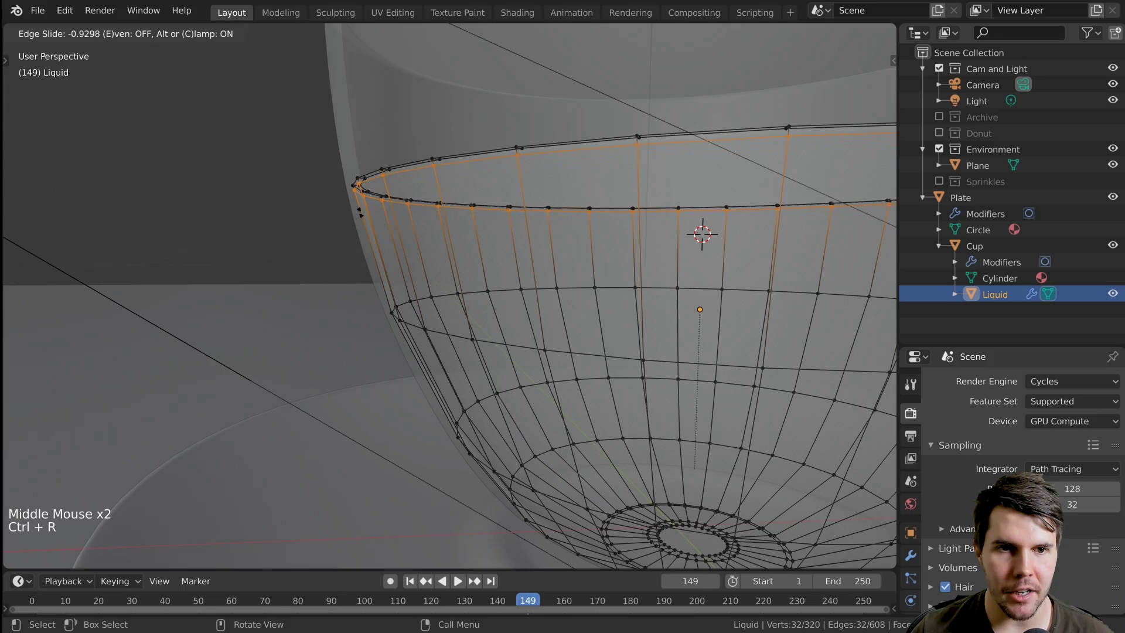
left_click(384, 216)
key("Tab")
middle_click_drag(384, 216, 405, 229)
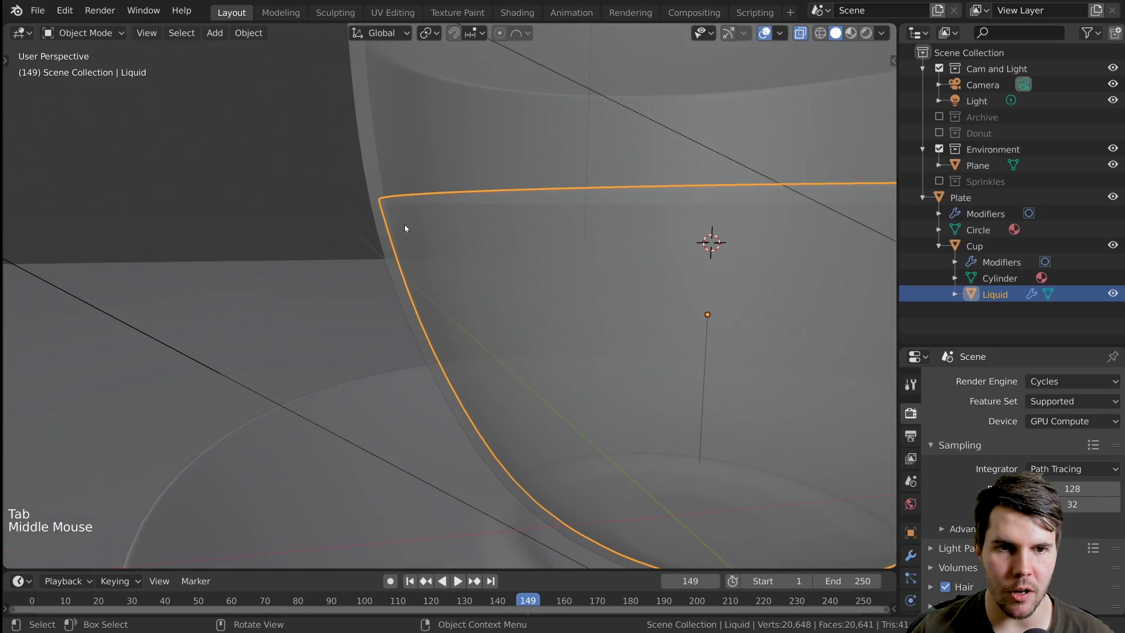
- Switch to Rendered shading, deselect everything and check how the liquid looks in the whole cup
key("z")
left_click(410, 139)
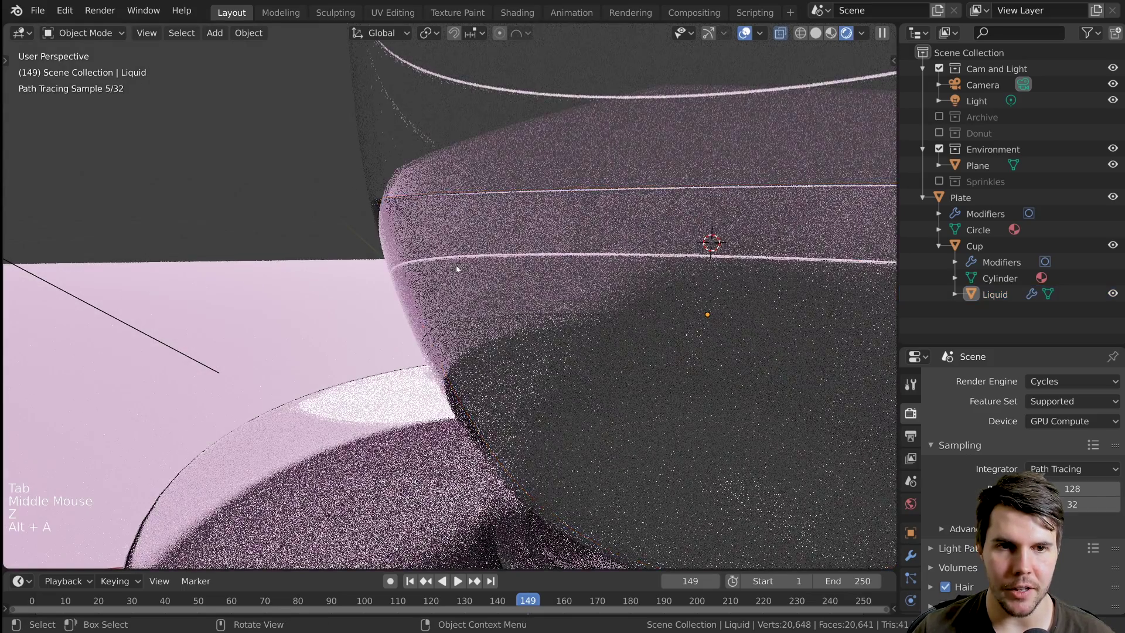
key("alt+a")
scroll(526, 312, "down", 3)
middle_click_drag(526, 312, 580, 294)
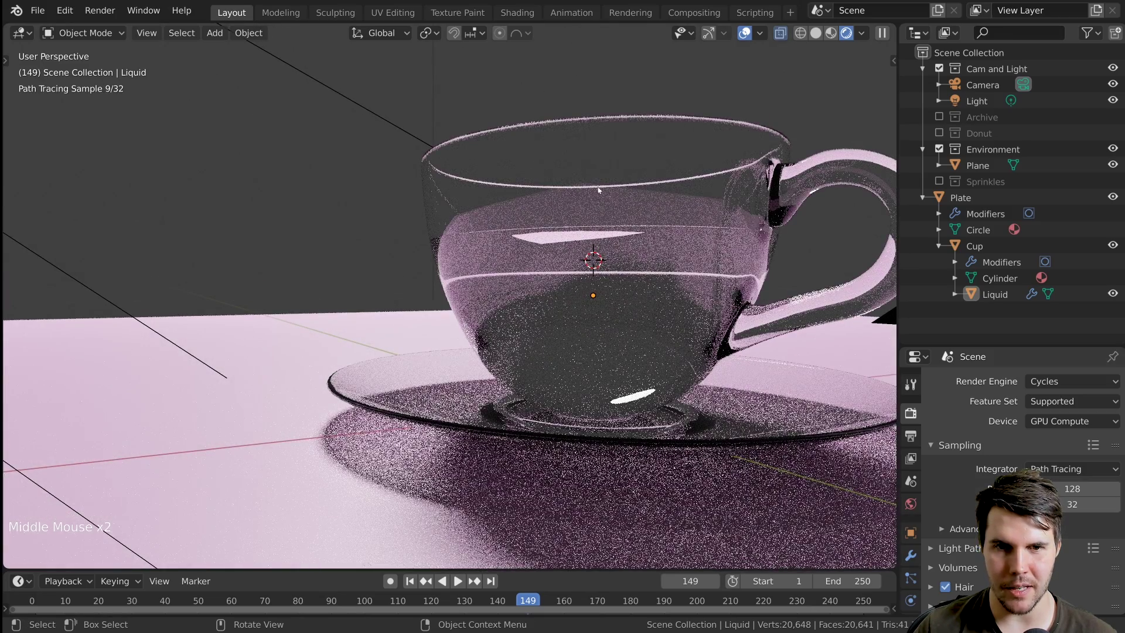
- Hide the ground Plane in the rendered view, unhide it and deselect it
left_click(268, 357)
key("h")
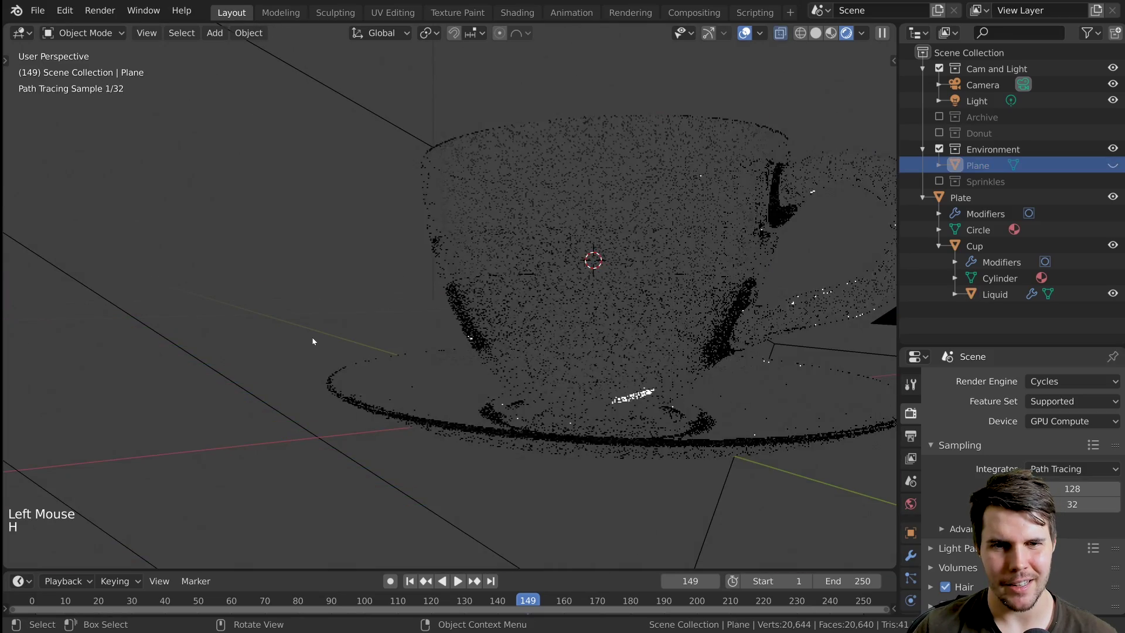
key("alt+h")
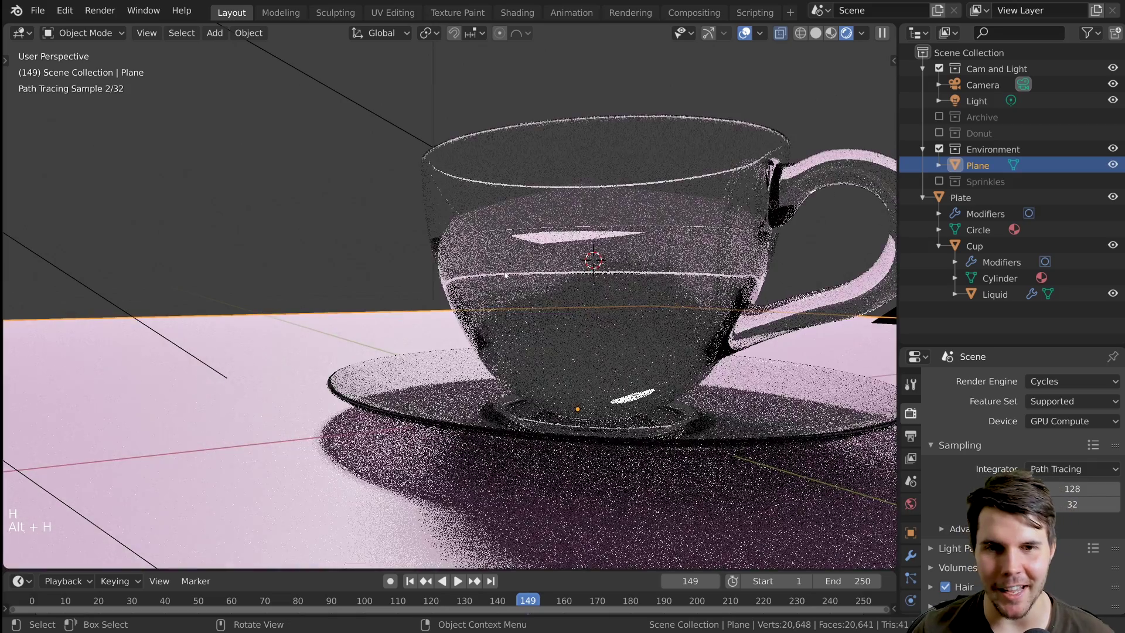
key("alt+a")
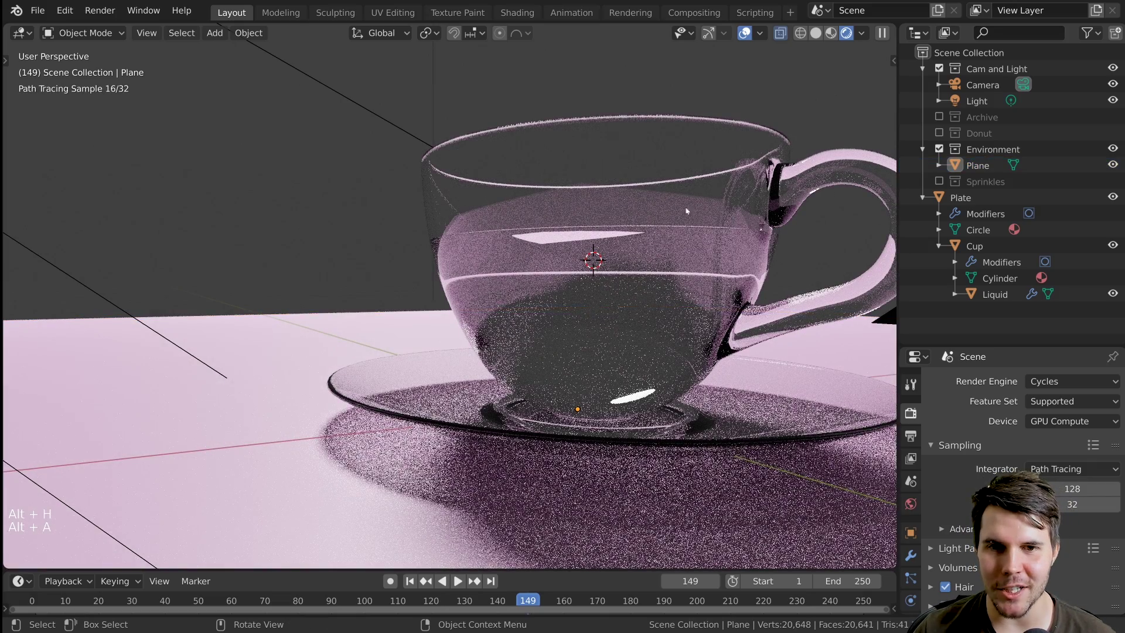
- Examine the rendered cup and liquid surface up close from several sides and from above
scroll(691, 249, "up", 2)
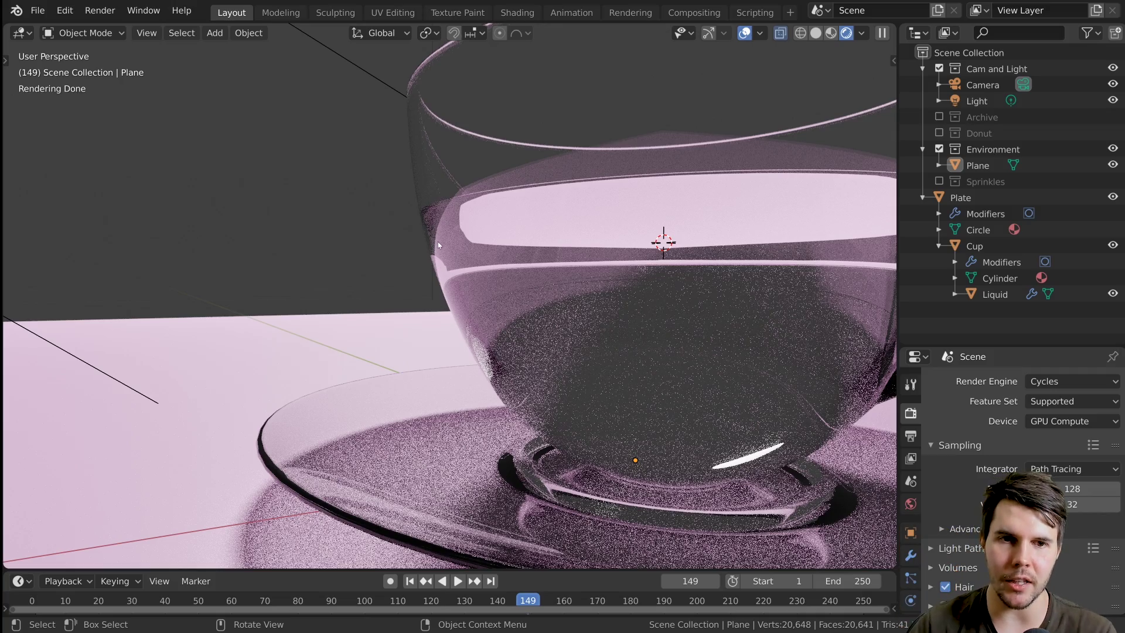
middle_click_drag(438, 241, 486, 265)
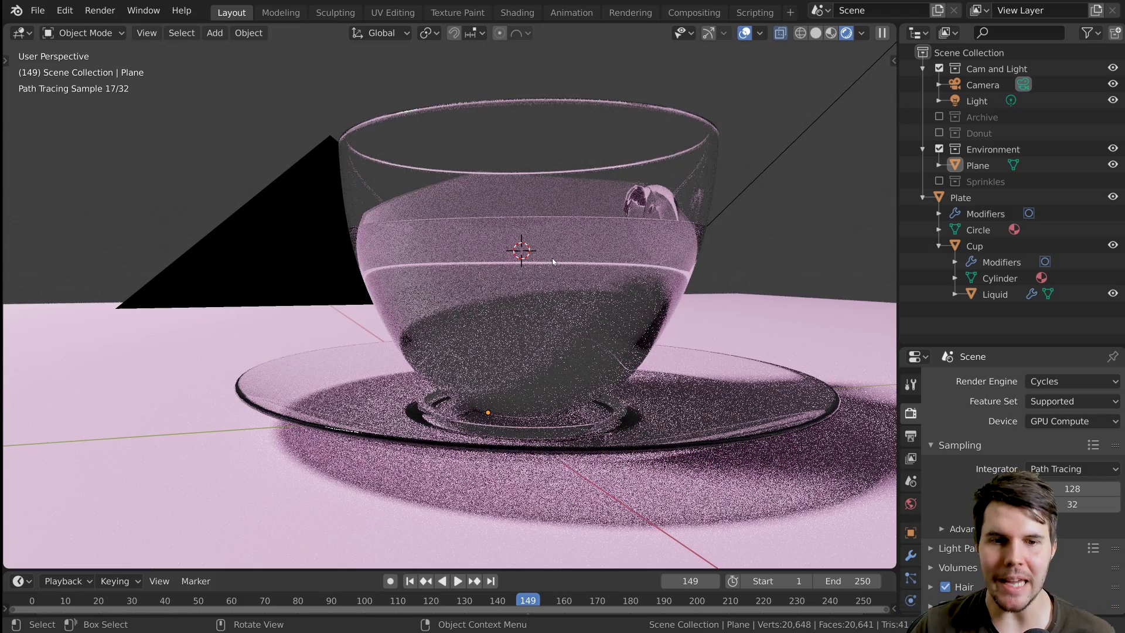
middle_click_drag(552, 258, 667, 246)
scroll(545, 260, "up", 2)
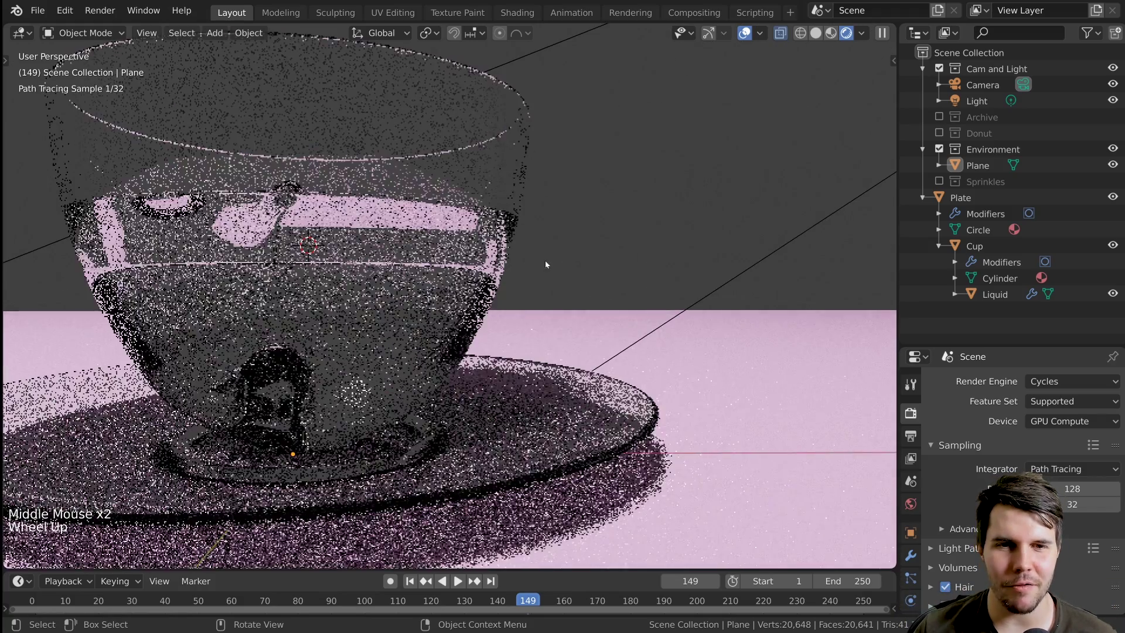
middle_click_drag(545, 260, 556, 291)
scroll(539, 255, "down", 2)
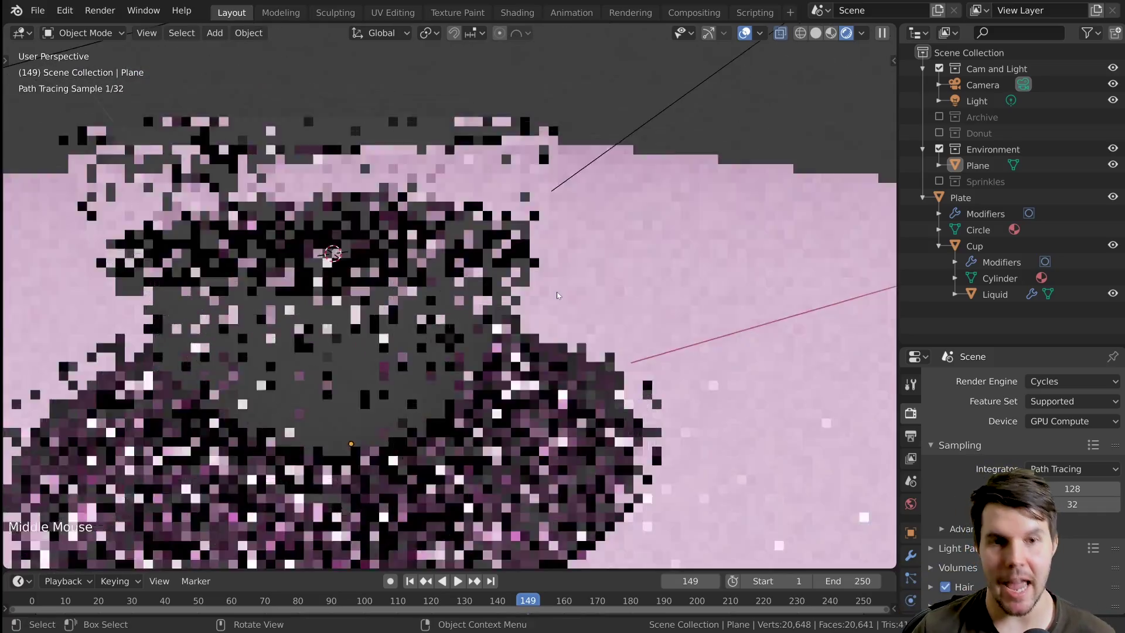
scroll(557, 291, "down", 2)
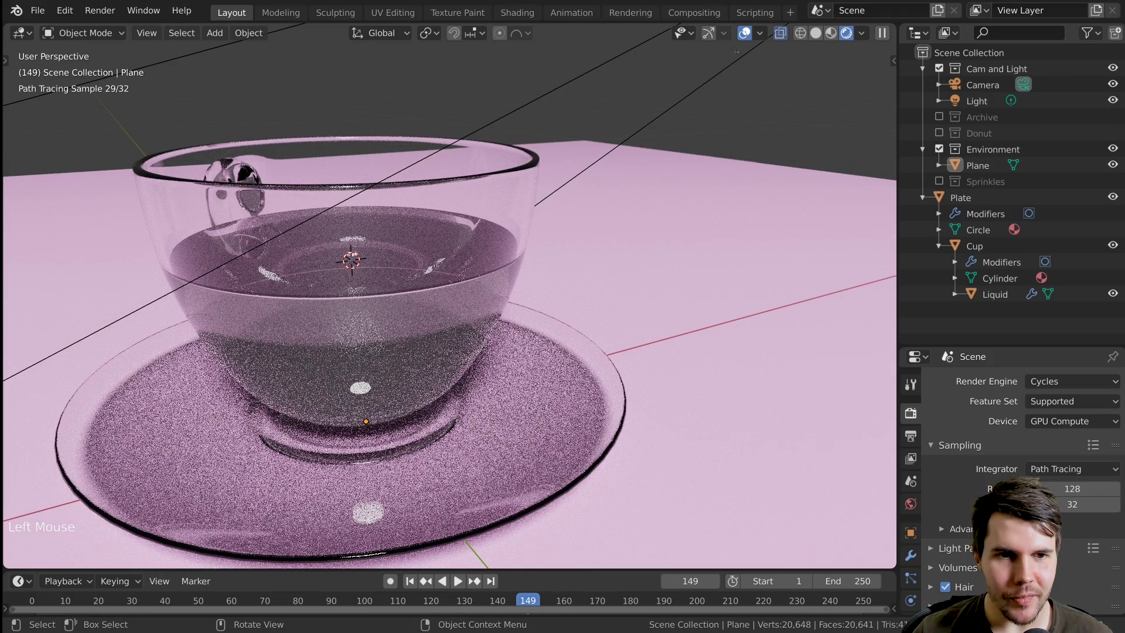
- Split the 3D viewport vertically and turn the new area into an Image Editor
left_click_drag(736, 52, 496, 67)
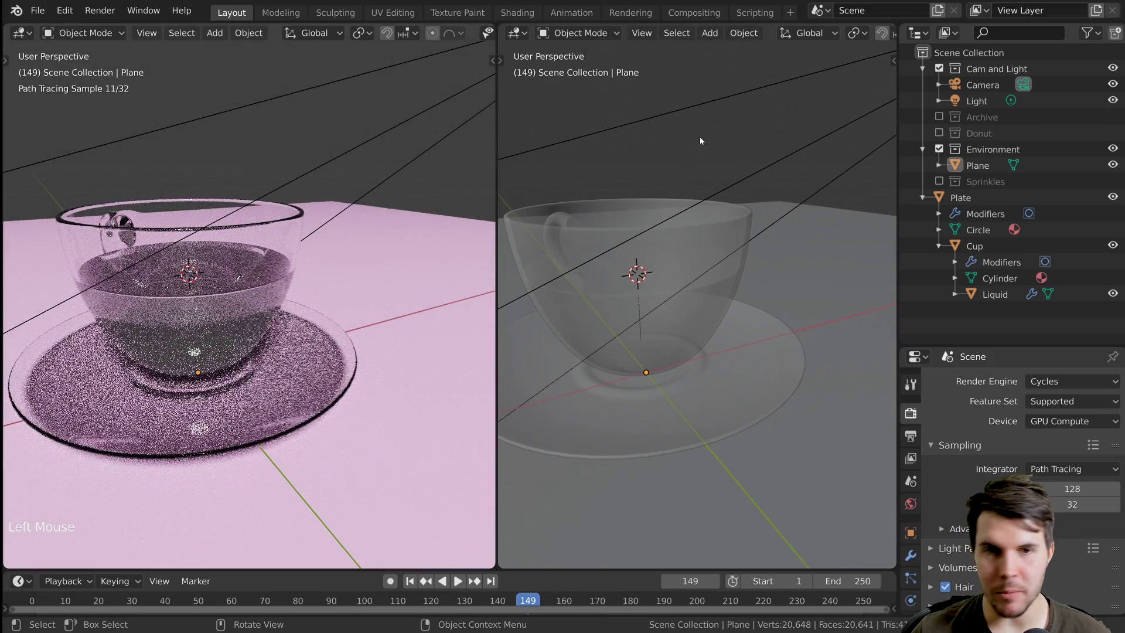
left_click(517, 33)
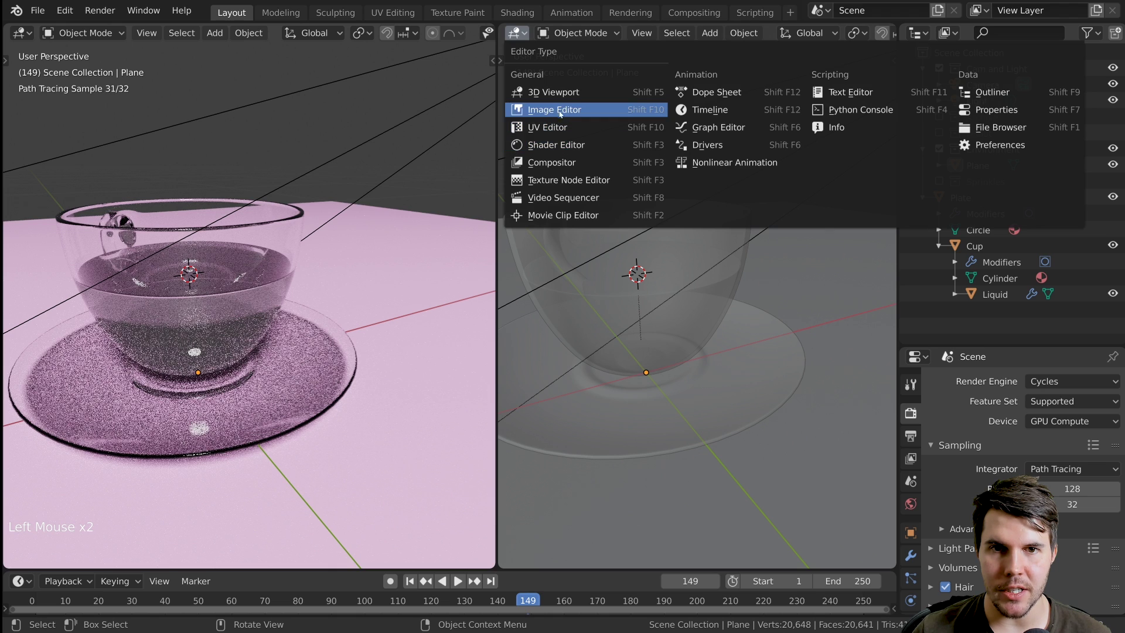
left_click(560, 111)
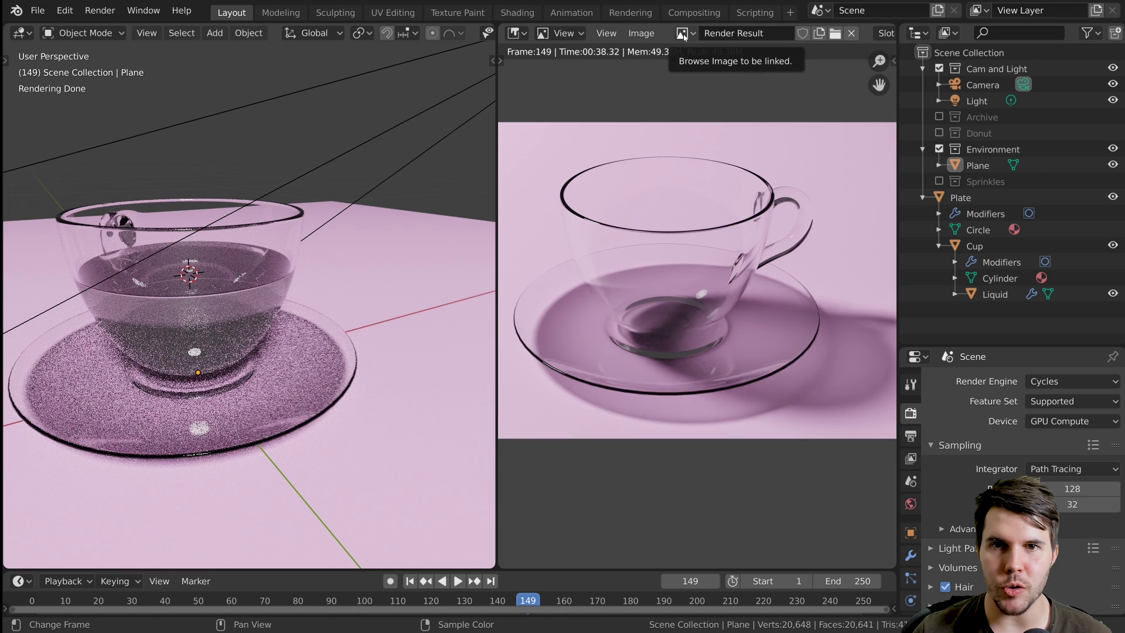
- Show the Part 3 folder's files as thumbnails and open the reference photo aqua-blue-clean-1201625.jpg in the Image Editor
left_click(641, 33)
left_click(659, 66)
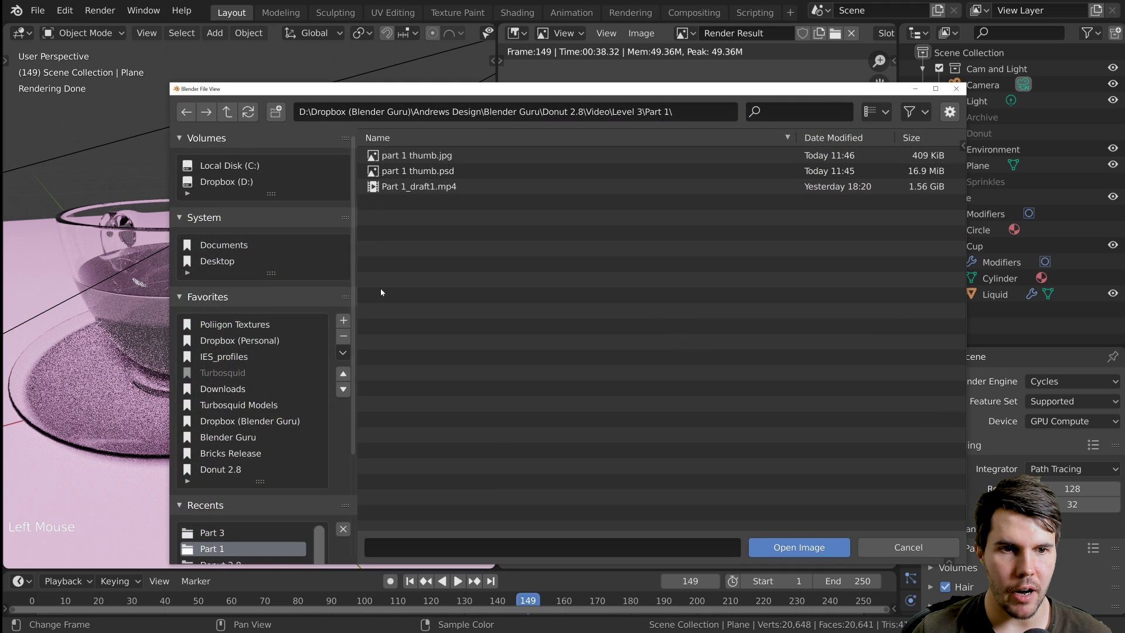
scroll(266, 437, "down", 2)
left_click(236, 473)
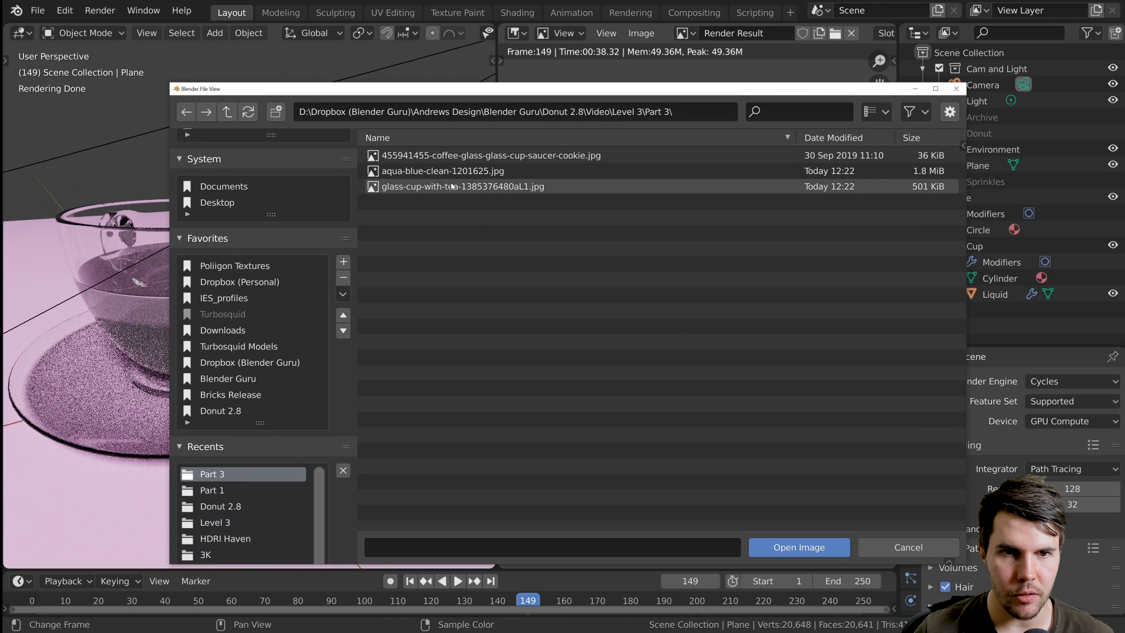
left_click(876, 111)
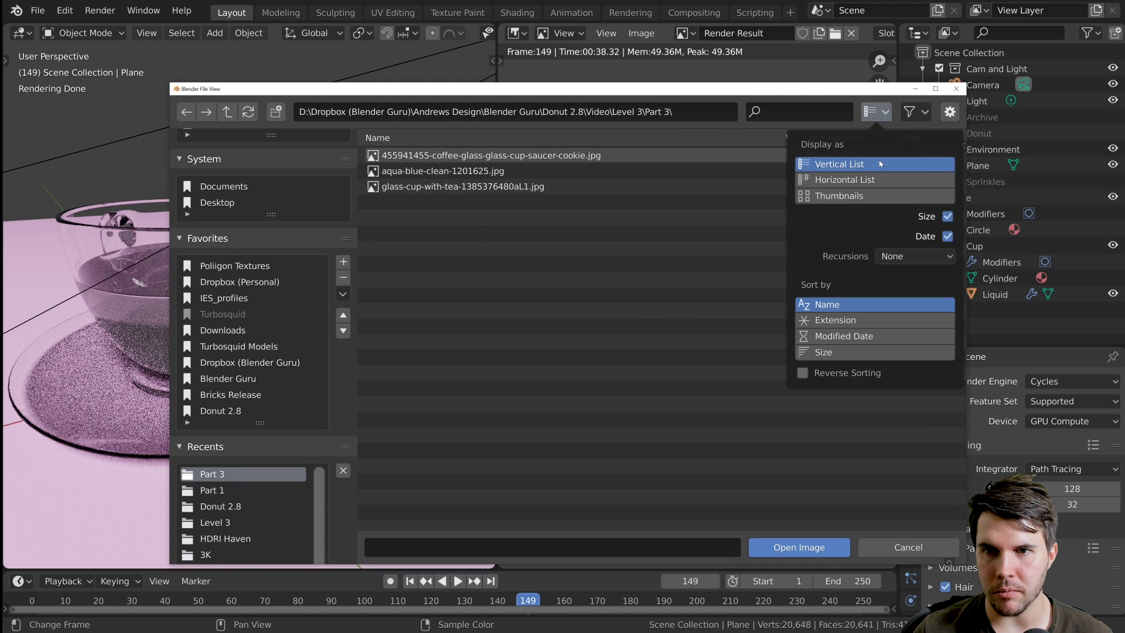
left_click(843, 197)
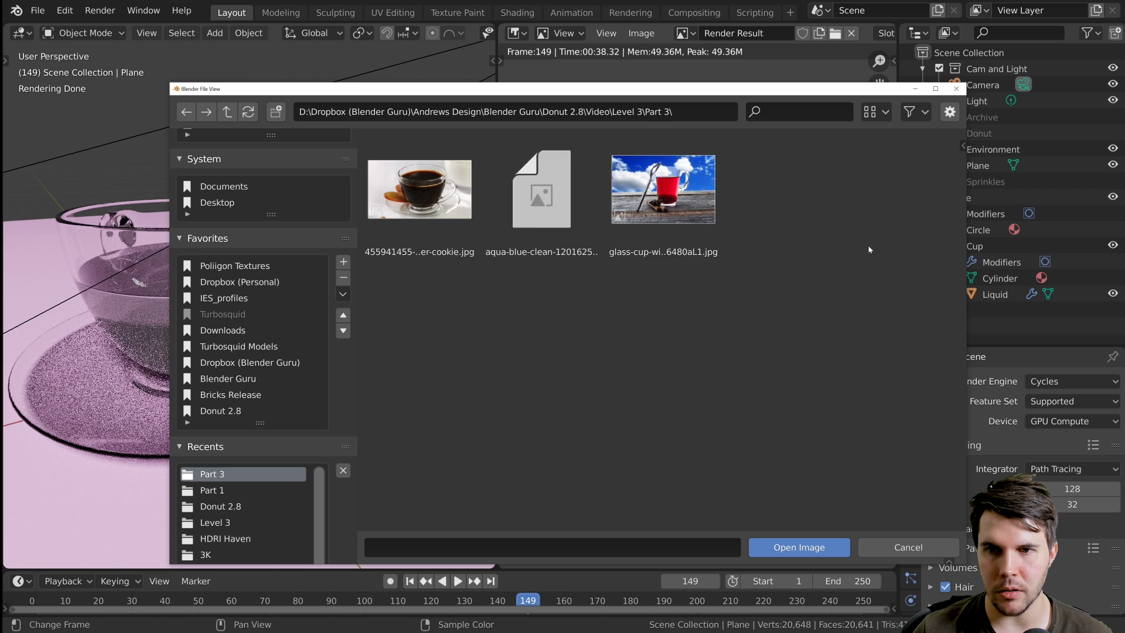
double_click(562, 188)
- Examine the reference photo where the water surface meets the wall of the glass
scroll(770, 331, "up", 1)
scroll(769, 329, "down", 2)
middle_click_drag(756, 158, 726, 228)
scroll(727, 228, "up", 2)
scroll(733, 197, "up", 2)
middle_click_drag(755, 132, 698, 234)
scroll(762, 264, "down", 3)
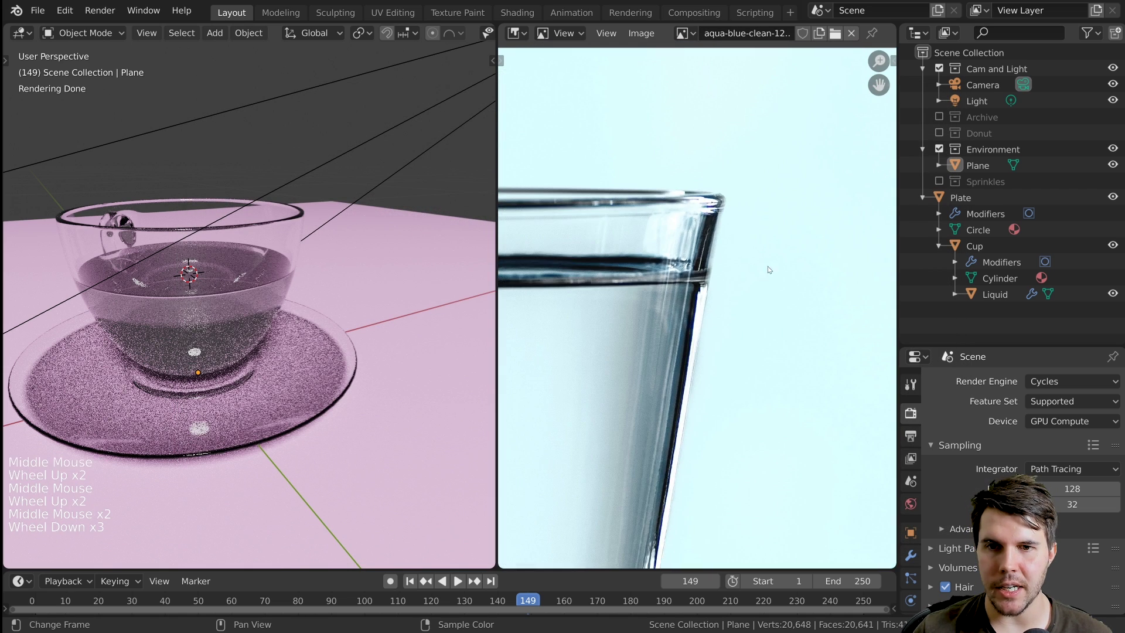
scroll(749, 293, "up", 2)
scroll(702, 282, "down", 2)
scroll(702, 282, "up", 1)
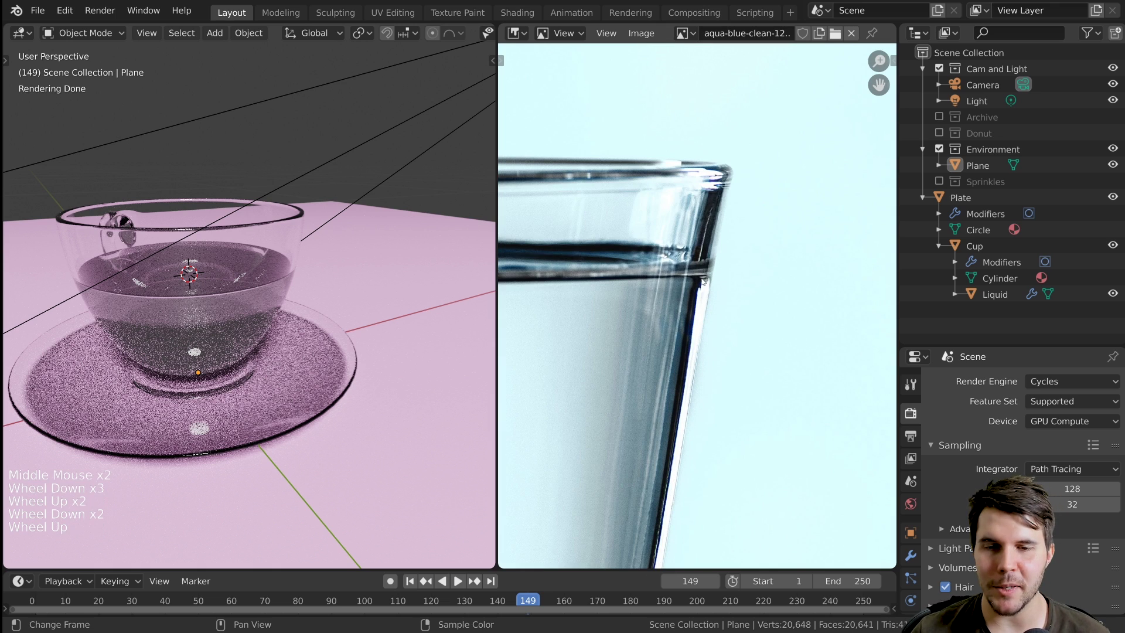
middle_click_drag(695, 278, 701, 246)
scroll(701, 246, "up", 1)
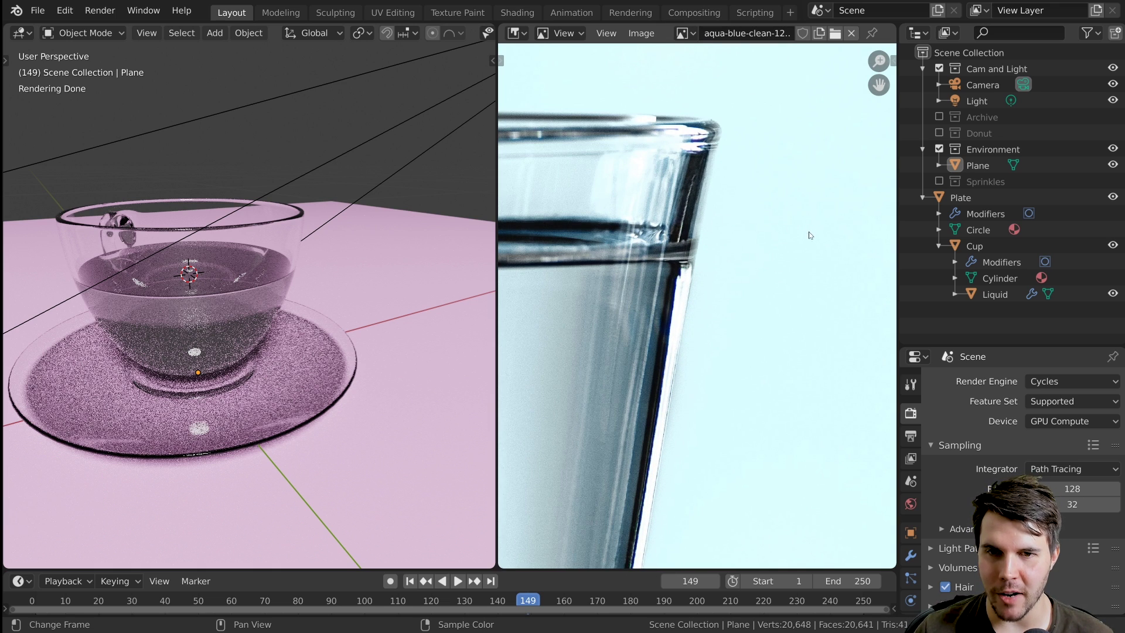
- Annotate the photo with a sketch of the water's edge curving up the glass wall, and compare the rendered liquid's rim
left_click_drag(806, 286, 805, 287)
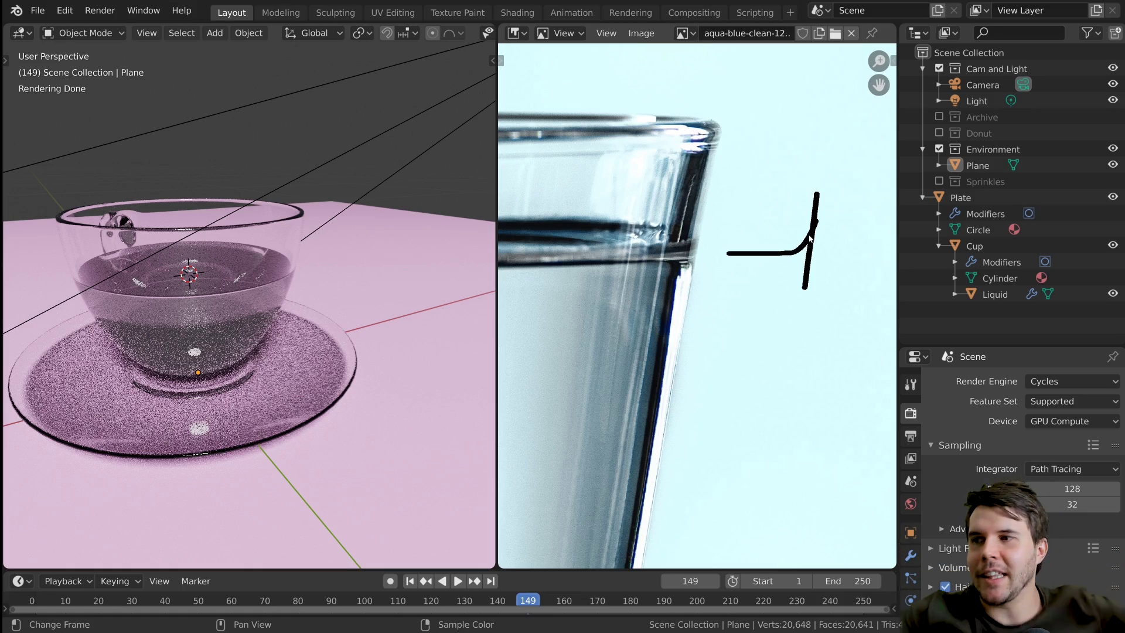
scroll(252, 293, "up", 4)
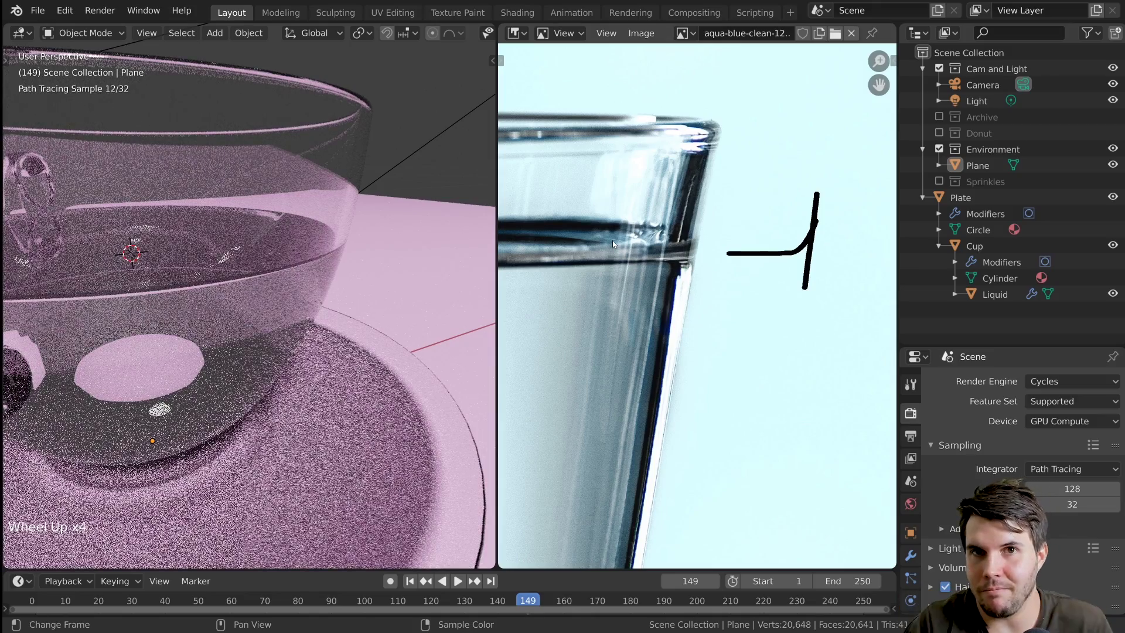
mouse_move(341, 274)
middle_mouse_down()
mouse_move(368, 298)
mouse_move(316, 364)
middle_mouse_up()
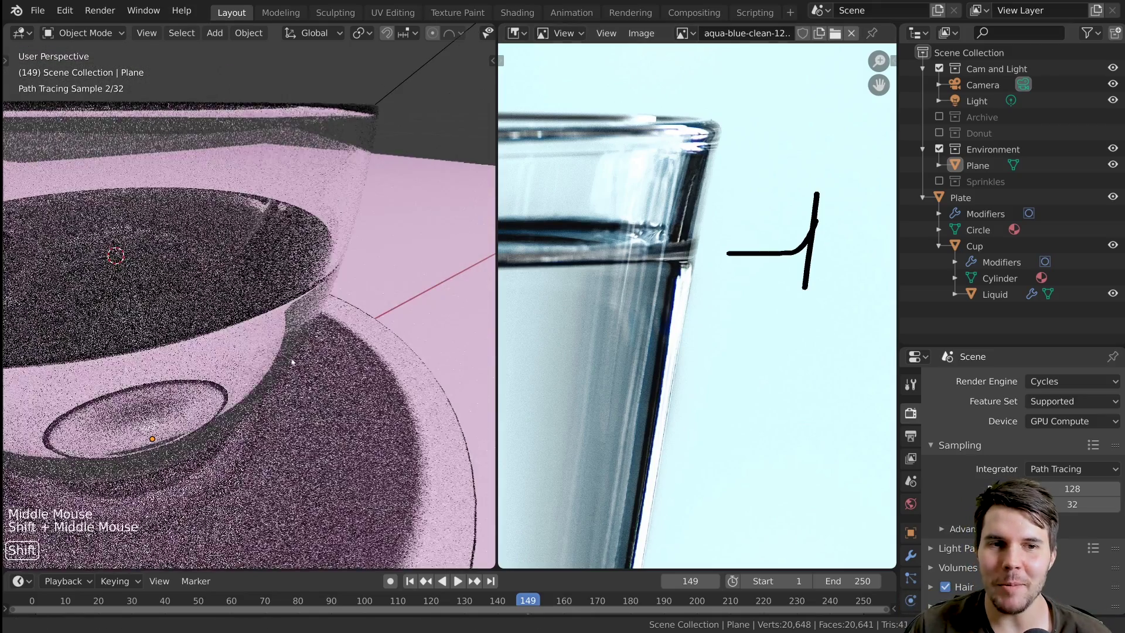
scroll(303, 385, "up", 1)
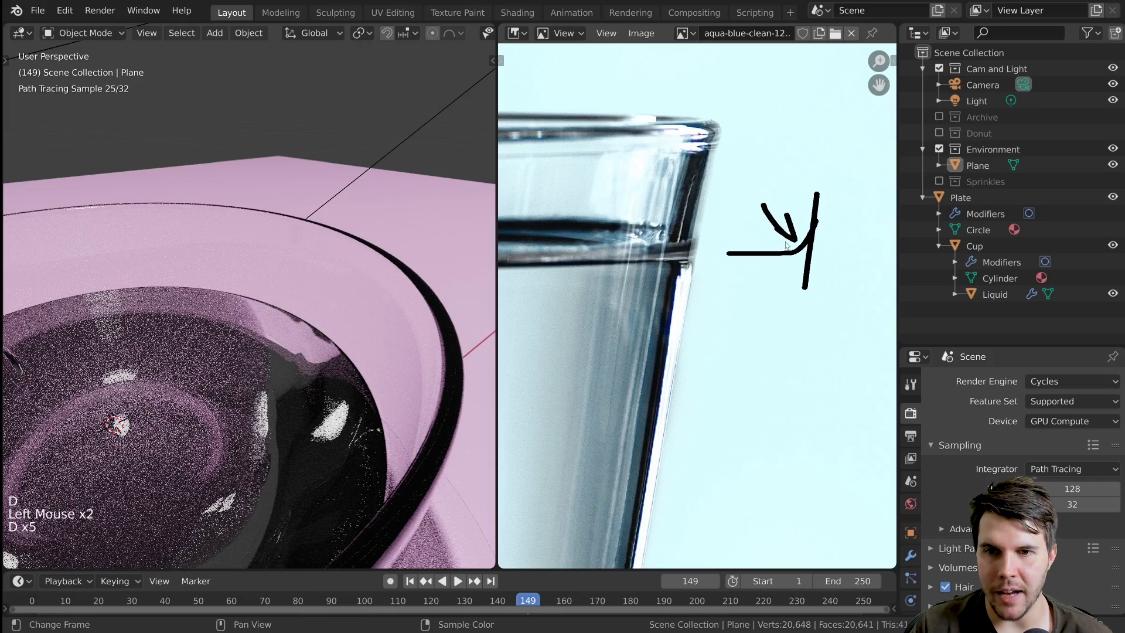
- Close the Image Editor area and open the Liquid mesh in Edit Mode with Solid shading, focused on its top rim
left_click_drag(494, 27, 551, 111)
scroll(463, 334, "down", 2)
scroll(458, 346, "up", 2)
left_click(458, 345)
key("z")
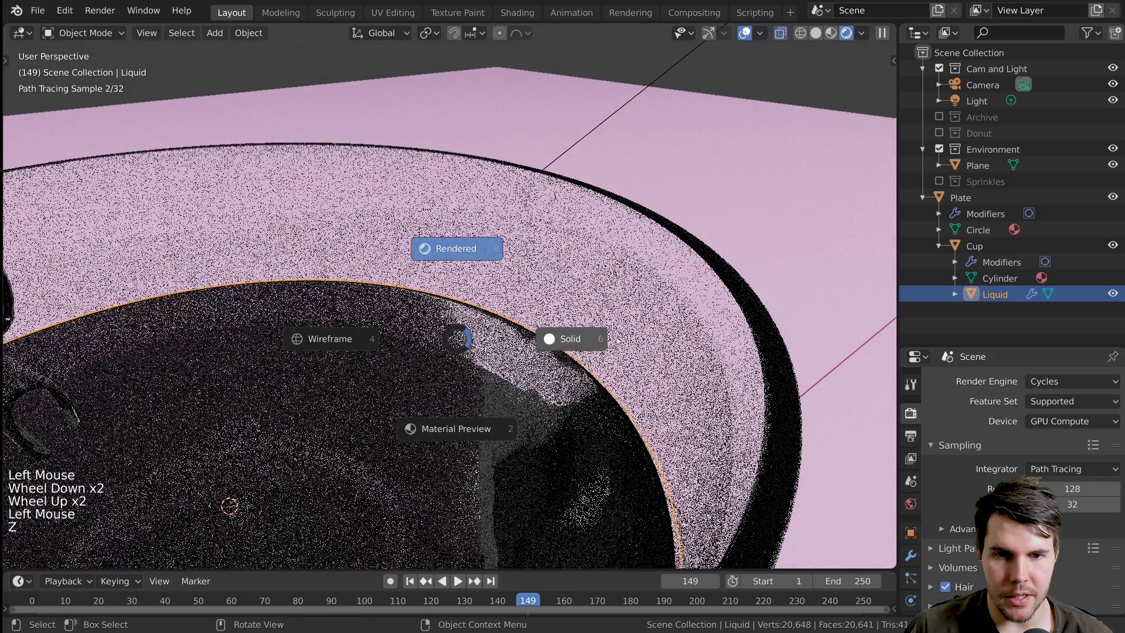
mouse_move(545, 334)
middle_mouse_down("shift")
mouse_move(542, 262)
mouse_move(500, 228)
mouse_move(546, 328)
mouse_move(551, 316)
mouse_move(404, 272)
middle_mouse_up("shift")
scroll(499, 228, "down", 3)
key("Tab")
scroll(551, 316, "up", 5)
scroll(404, 273, "up", 2)
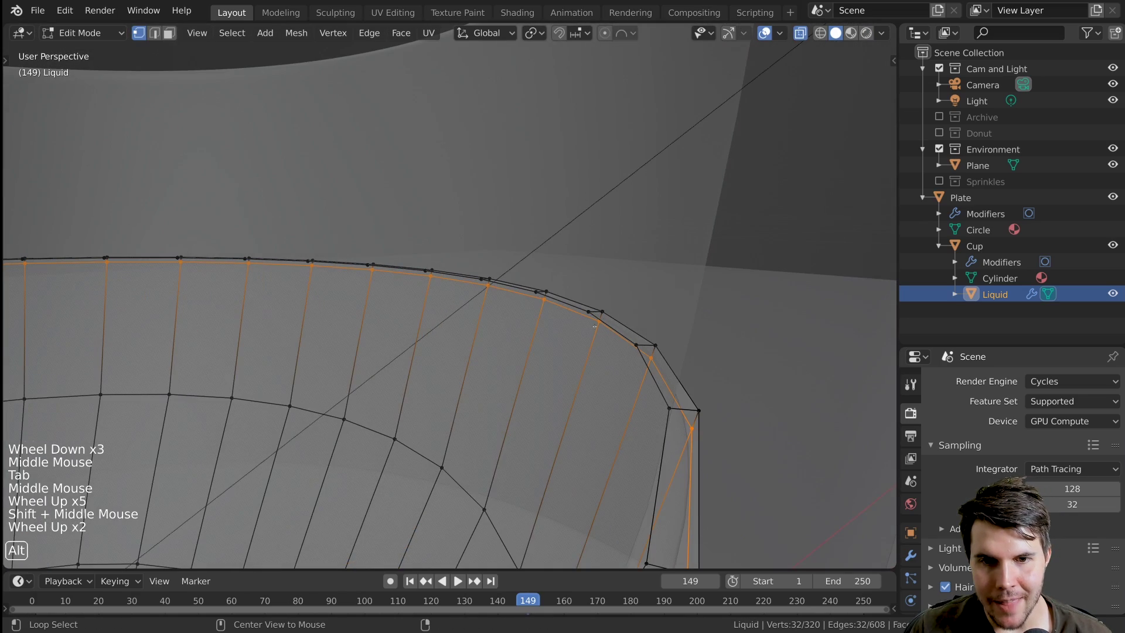
- Select the inner edge loop bordering the Liquid's top face and move it down 0.001 m along Z
left_click(580, 305, "alt")
mouse_move(580, 306)
middle_mouse_down()
mouse_move(707, 341)
mouse_move(527, 294)
mouse_move(586, 256)
middle_mouse_up()
scroll(707, 340, "down", 3)
scroll(527, 294, "up", 1)
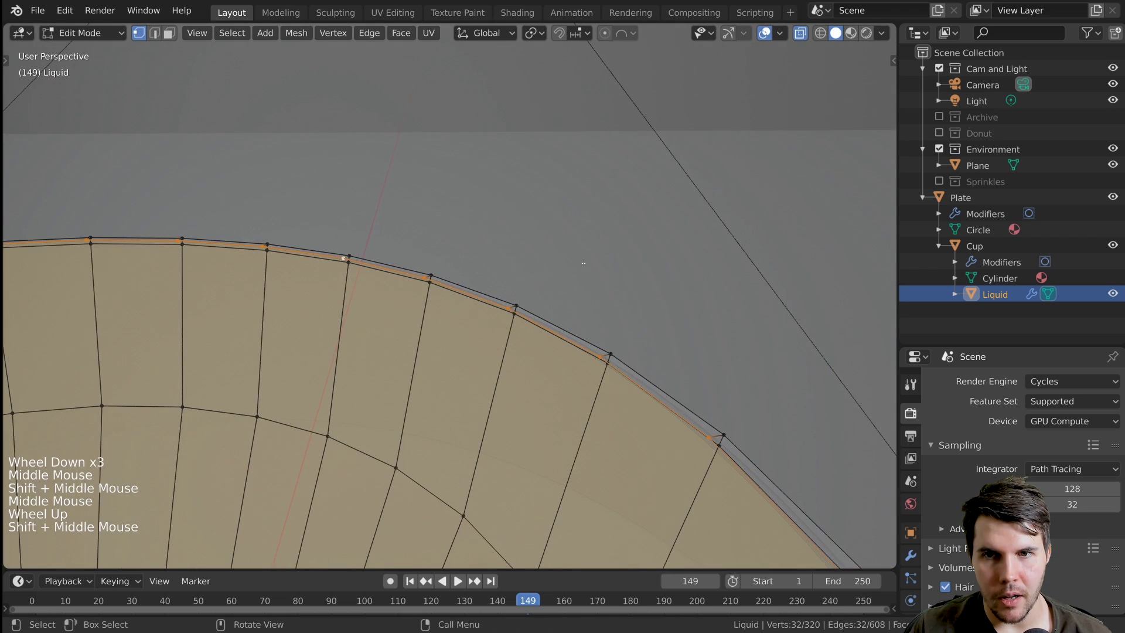
key("z")
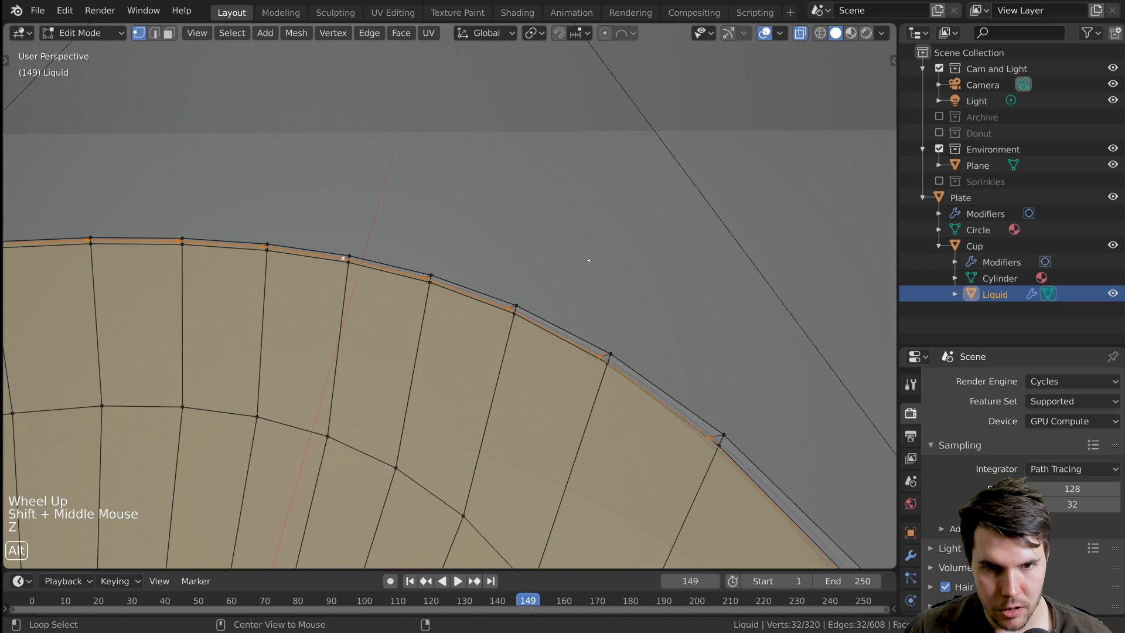
key("alt+z")
key("alt+z")
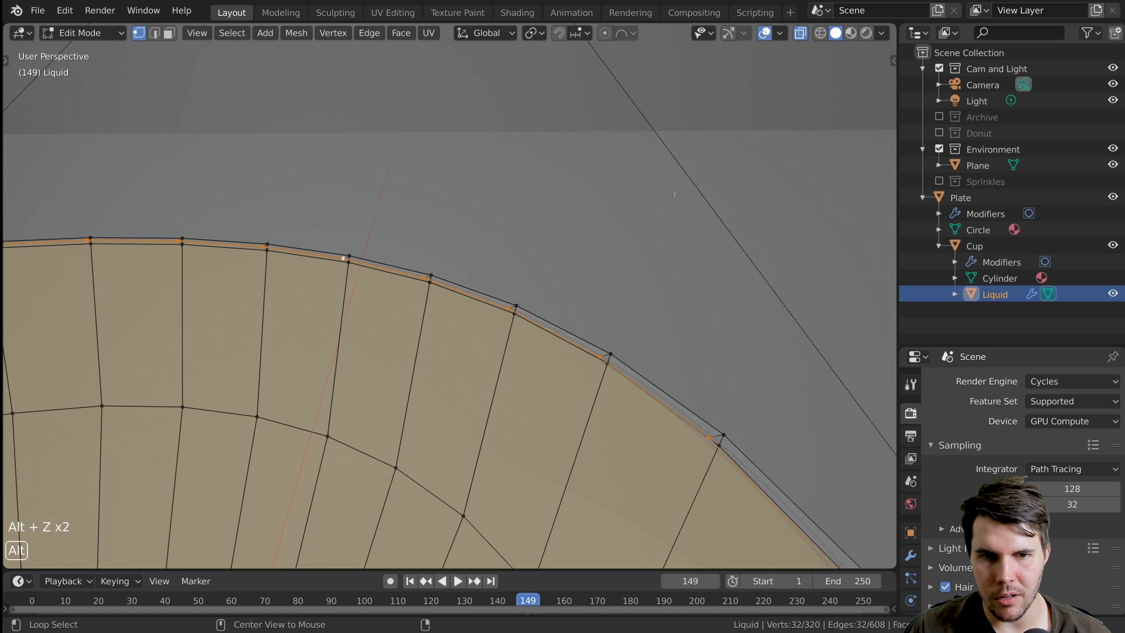
middle_click_drag(687, 167, 498, 211)
scroll(498, 211, "up", 1)
key("g")
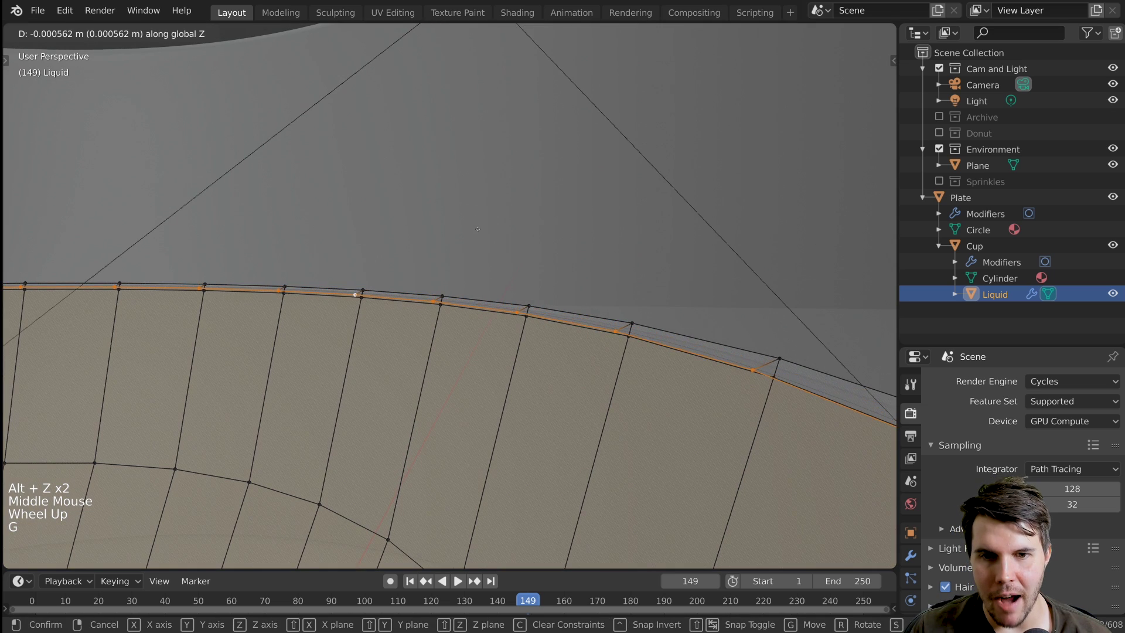
left_click(480, 241)
middle_click_drag(489, 252, 639, 191)
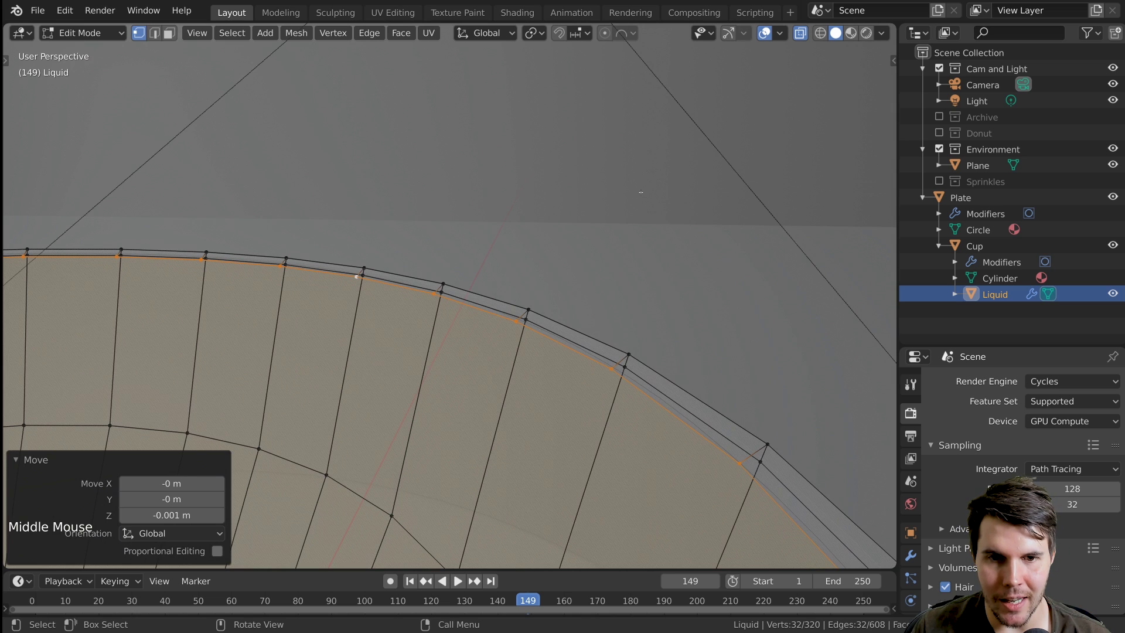
- Inset the Liquid's lowered top face and check the smoothed rim in Object Mode
key("i")
key("Tab")
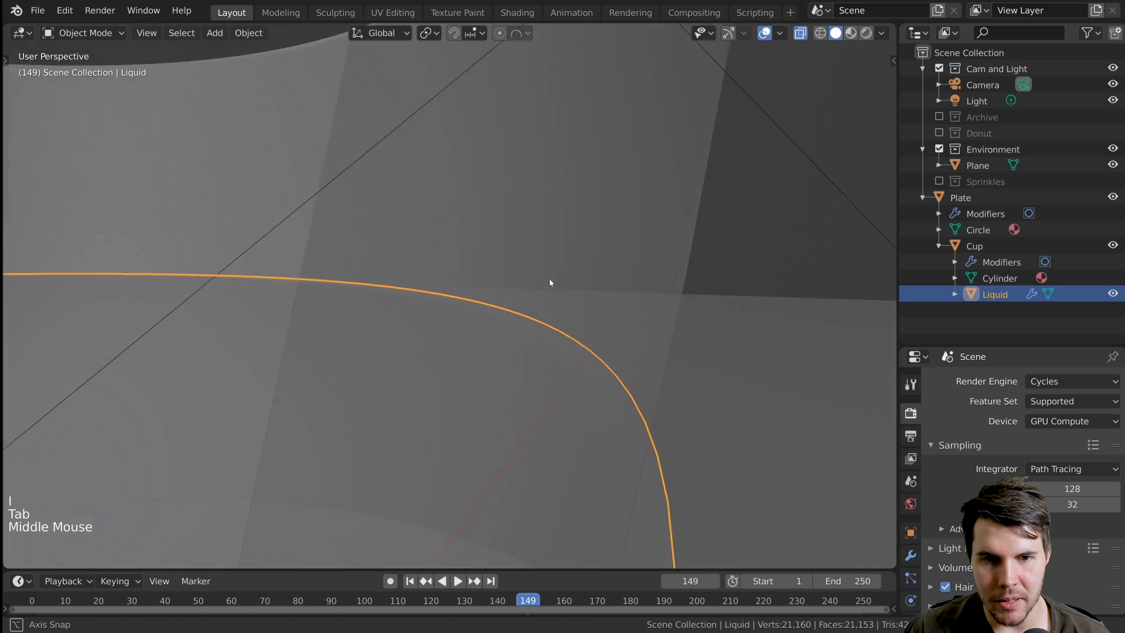
middle_click_drag(549, 282, 589, 325)
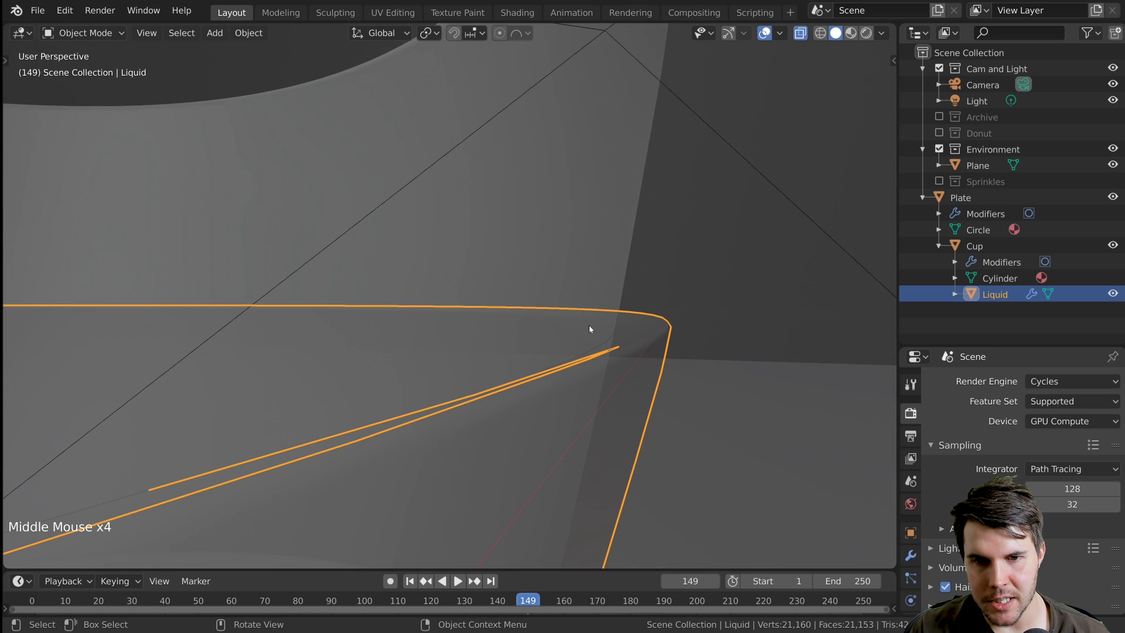
middle_click_drag(656, 319, 674, 326)
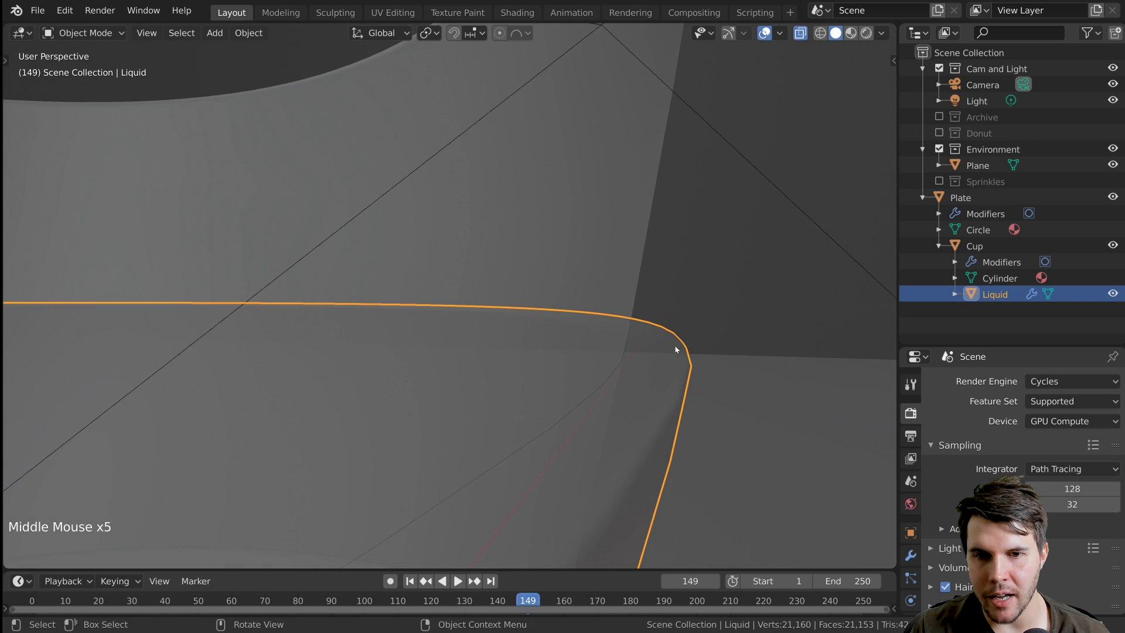
- Select the four edge loops around the Liquid's top rim and scale them together to 0.983
key("Tab")
middle_click_drag(651, 335, 542, 342)
left_click(536, 331, "alt+shift")
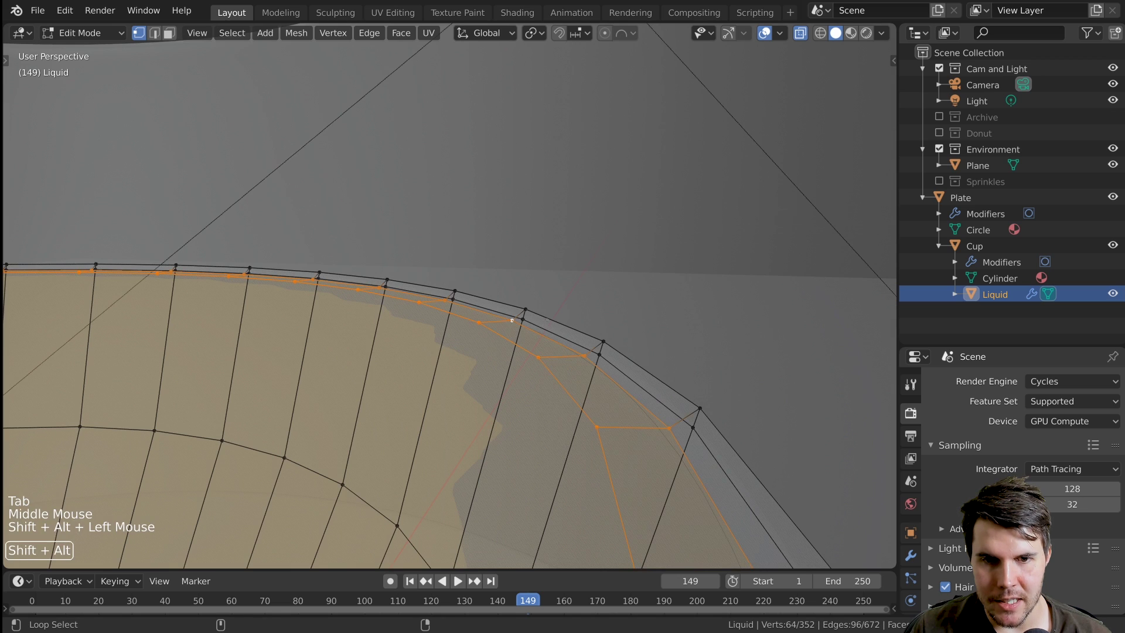
left_click(525, 312, "alt+shift")
key("s")
left_click(731, 254)
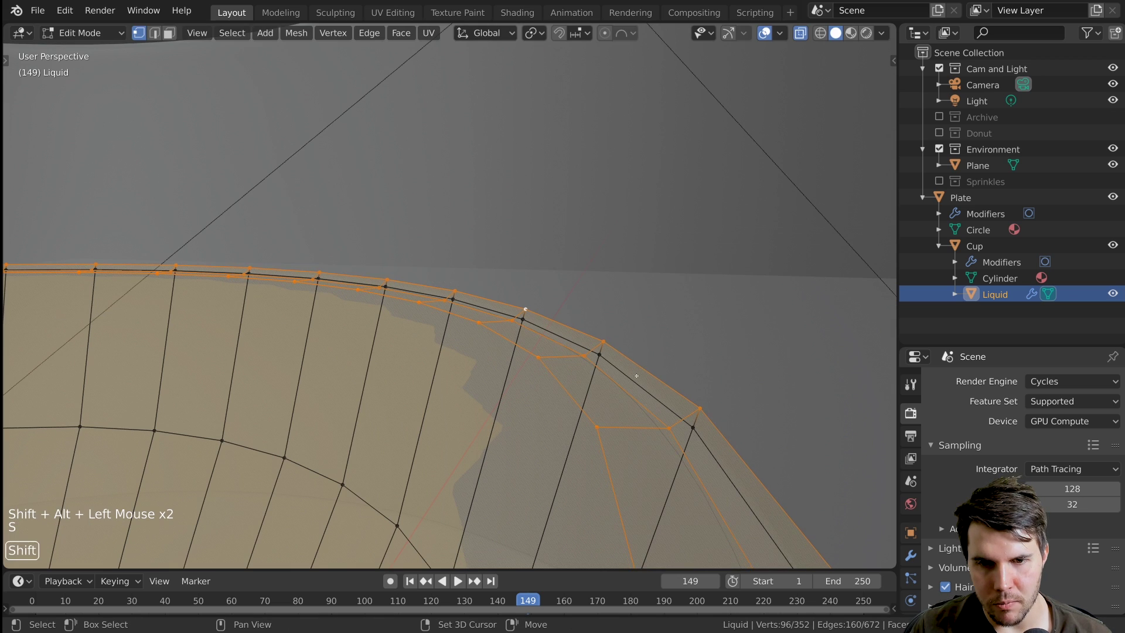
left_click(599, 355, "shift")
left_click(644, 382, "alt+shift")
scroll(674, 362, "down", 3)
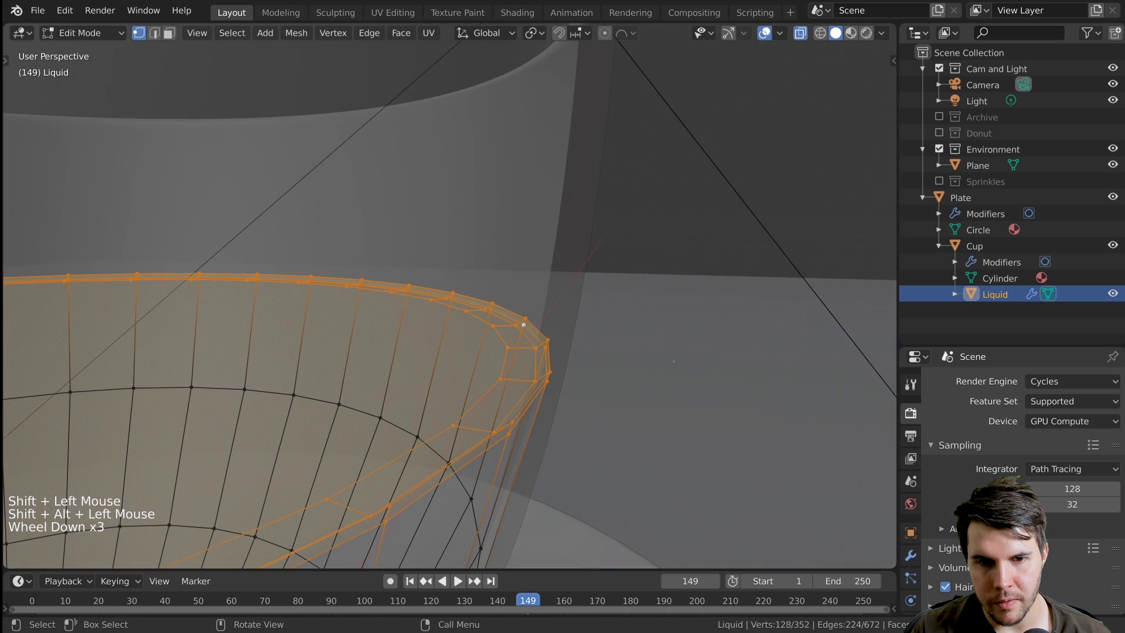
scroll(673, 361, "up", 3)
key("s")
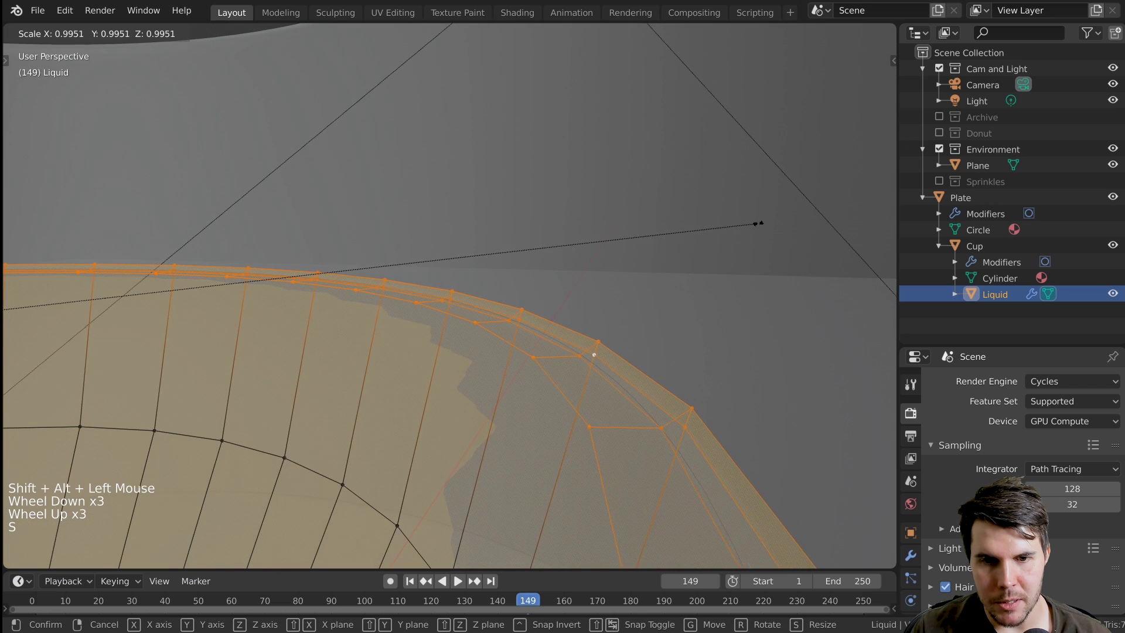
left_click(742, 224)
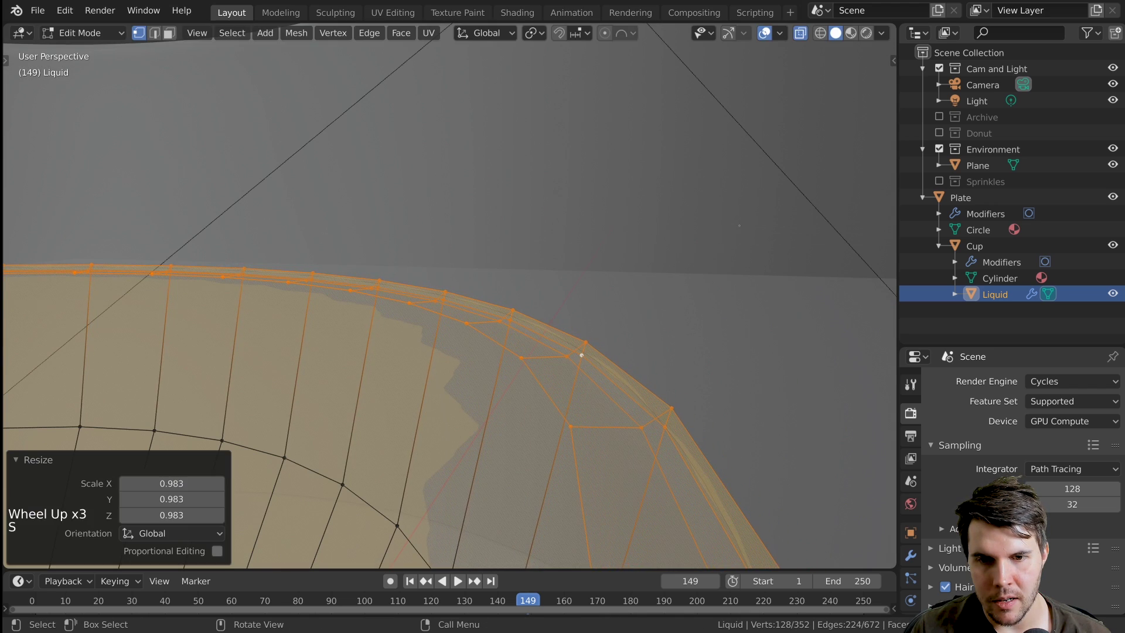
- Fine-tune the scale of the four selected rim loops against the cup wall, checking the smoothed outline in Object Mode
scroll(732, 264, "up", 2)
key("Tab")
key("Tab")
key("s")
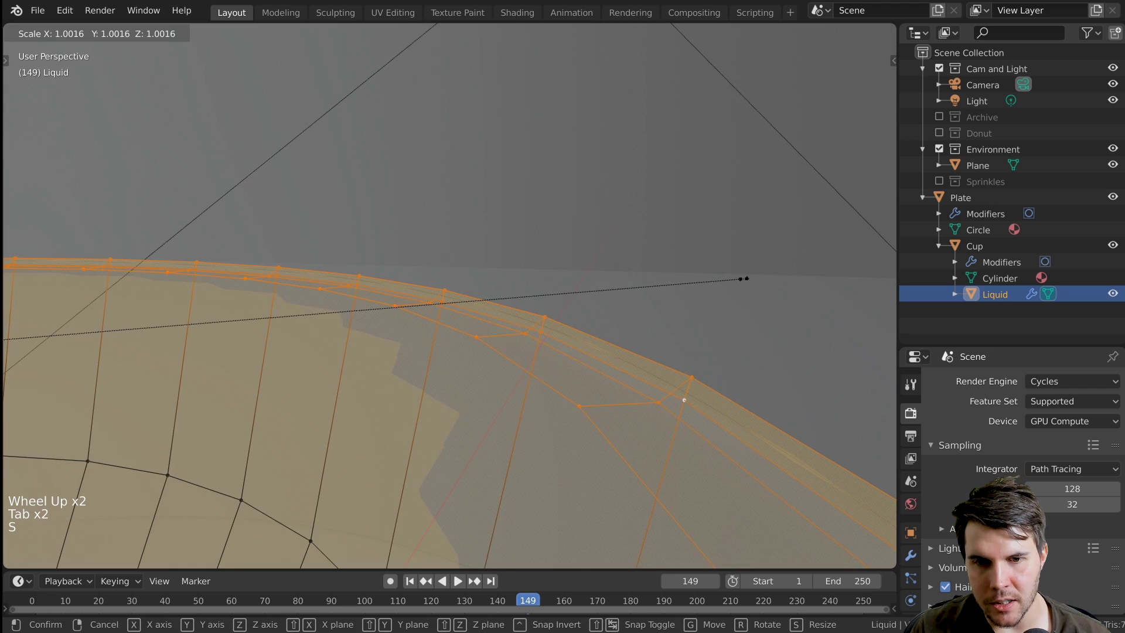
left_click(717, 341)
key("Tab")
key("Tab")
key("s")
left_click(696, 273)
key("Tab")
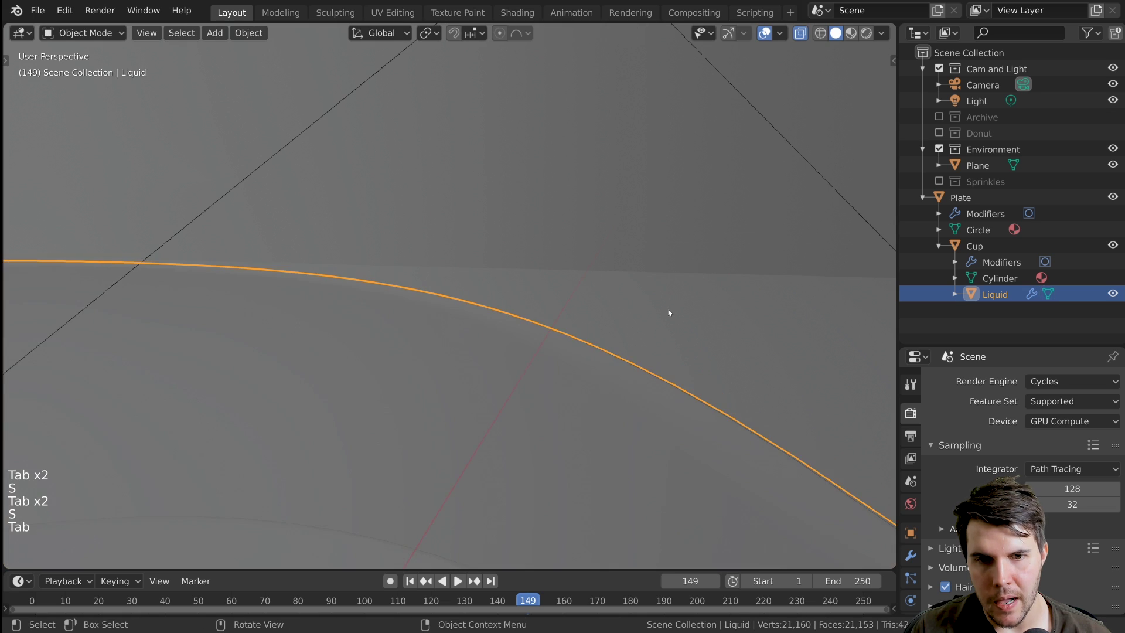
scroll(670, 314, "down", 1)
middle_click_drag(670, 314, 622, 317)
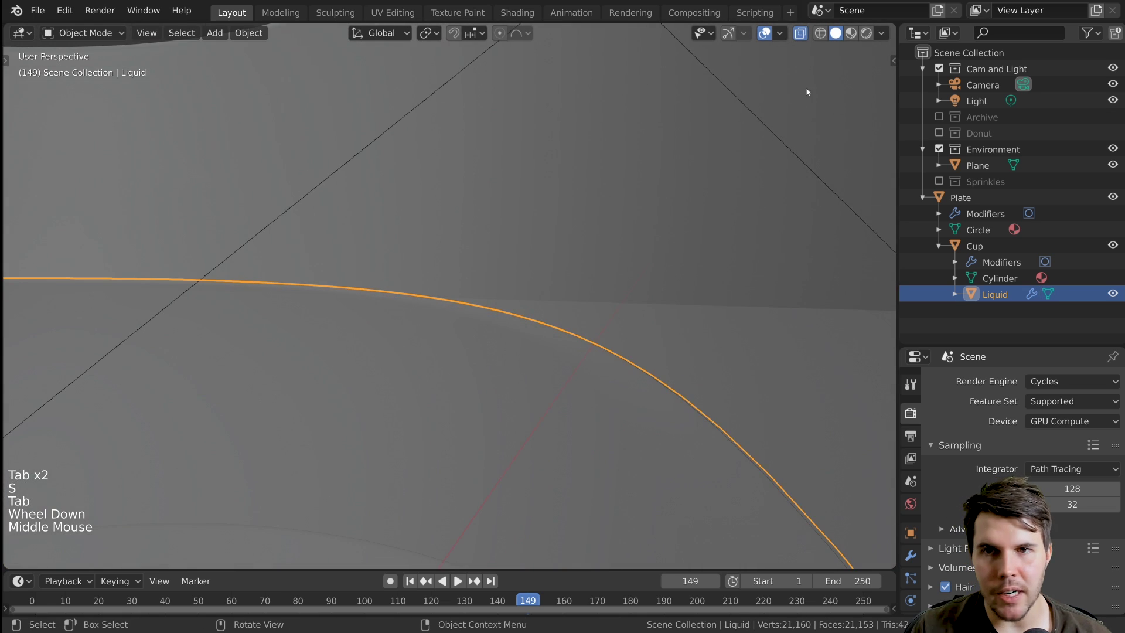
- Switch the viewport's Solid shading to a reddish MatCap and turn off X-Ray
left_click(881, 34)
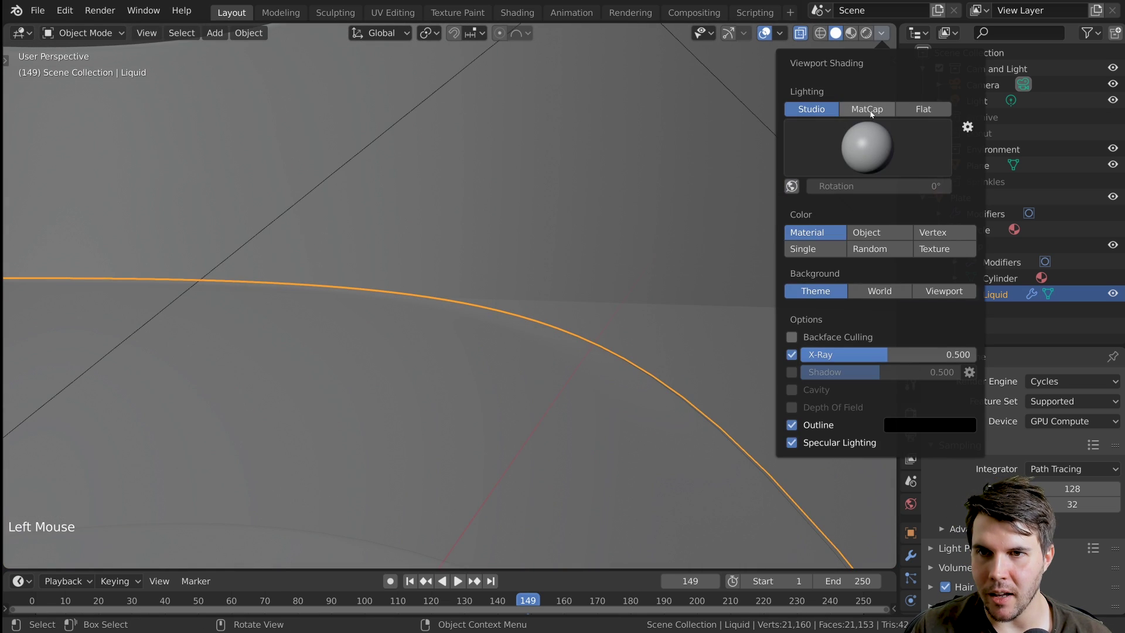
left_click(870, 109)
left_click(855, 145)
left_click(617, 205)
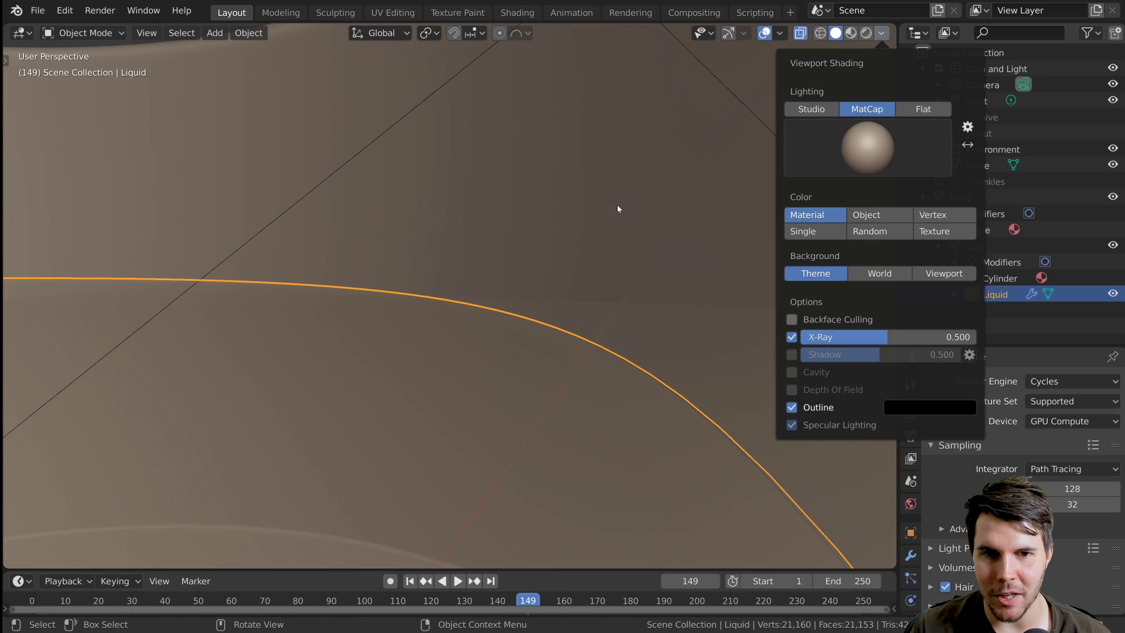
left_click(871, 148)
left_click(638, 252)
middle_click_drag(545, 216, 573, 238)
left_click(800, 33)
- Select the innermost edge loop bordering the Liquid's top surface and scale it to 0.996
middle_click_drag(658, 209, 585, 247)
scroll(541, 316, "down", 2)
scroll(541, 315, "down", 3)
scroll(547, 314, "up", 2)
mouse_move(547, 314)
middle_mouse_down("shift")
mouse_move(553, 299)
mouse_move(552, 309)
middle_mouse_up("shift")
scroll(555, 304, "up", 2)
key("Tab")
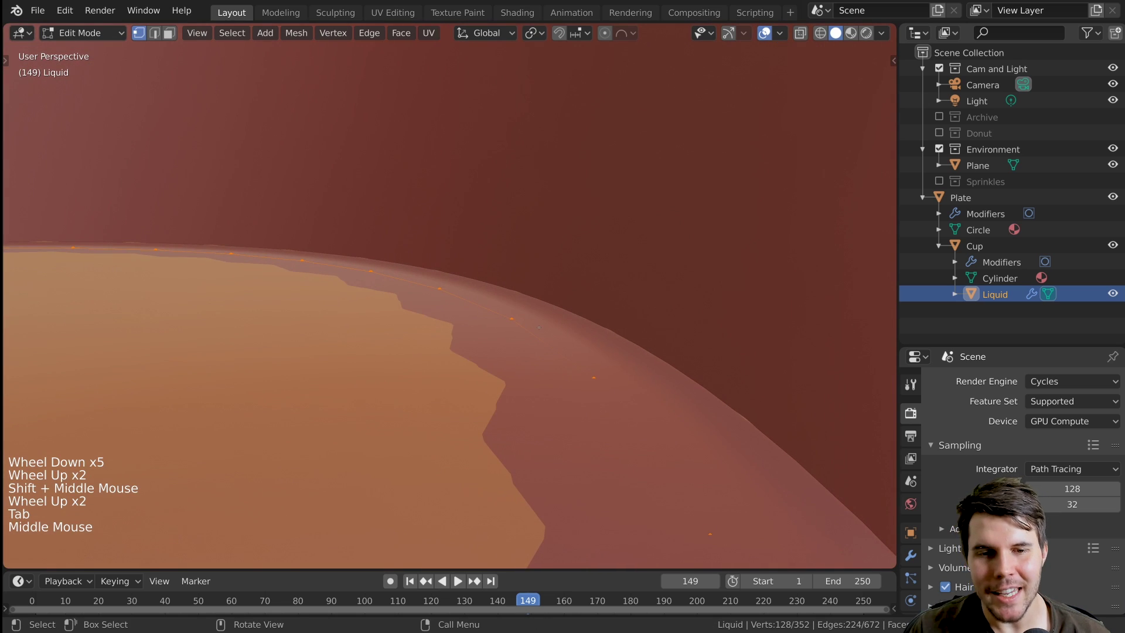
left_click(527, 334, "alt")
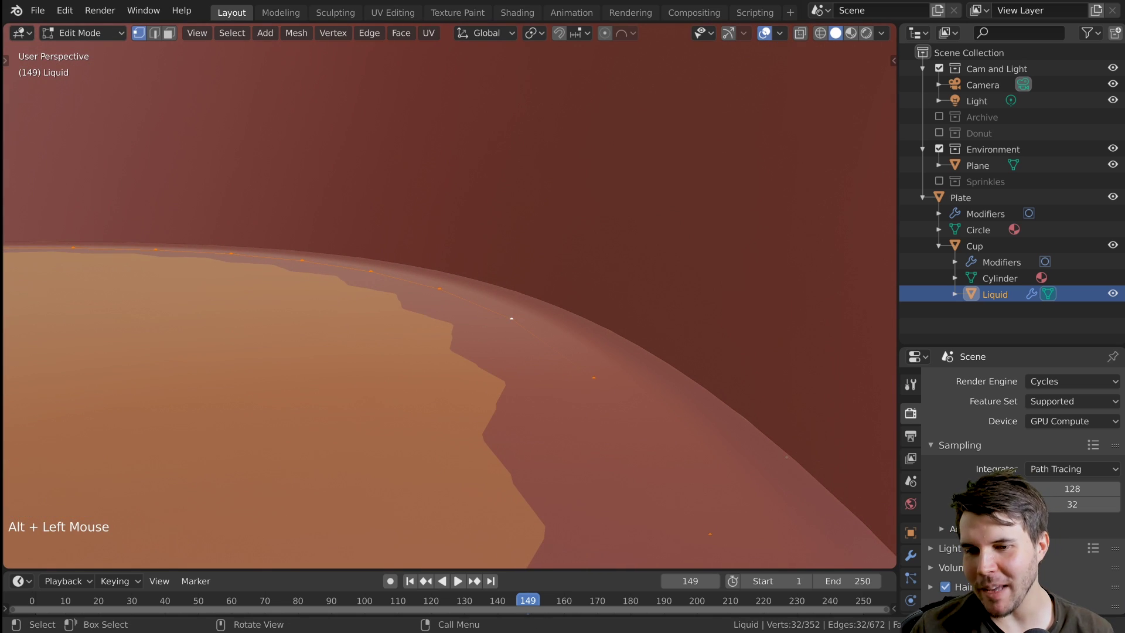
scroll(547, 344, "down", 3)
scroll(547, 344, "up", 3)
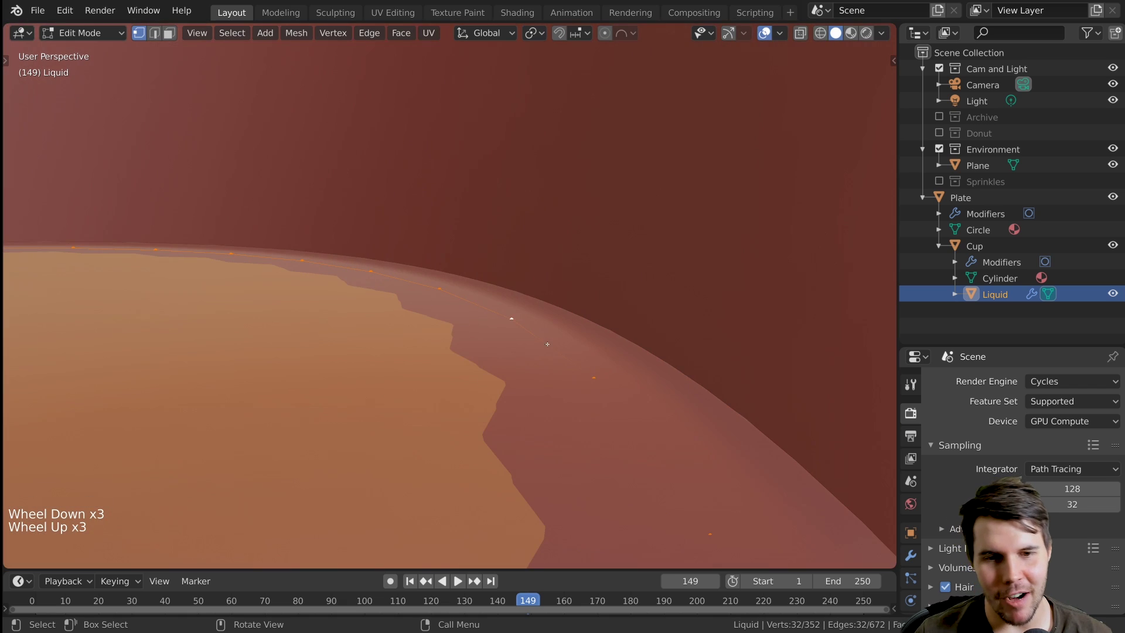
key("s")
left_click(669, 199)
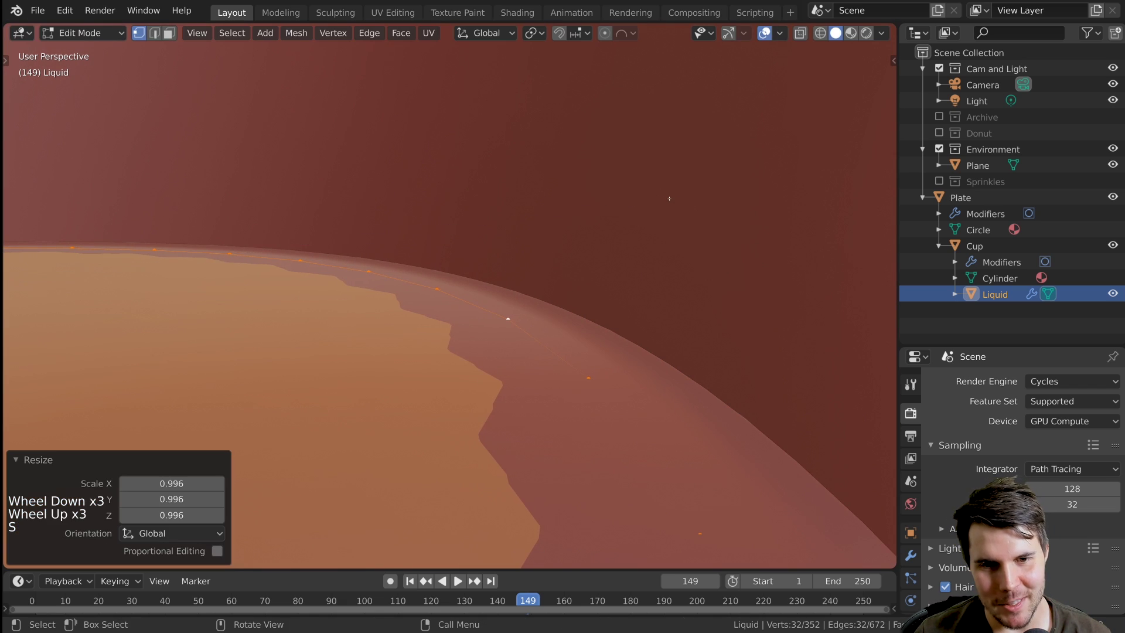
- Turn on X-Ray, select the three outer edge loops of the Liquid's rim and scale them slightly outward
left_click(801, 33)
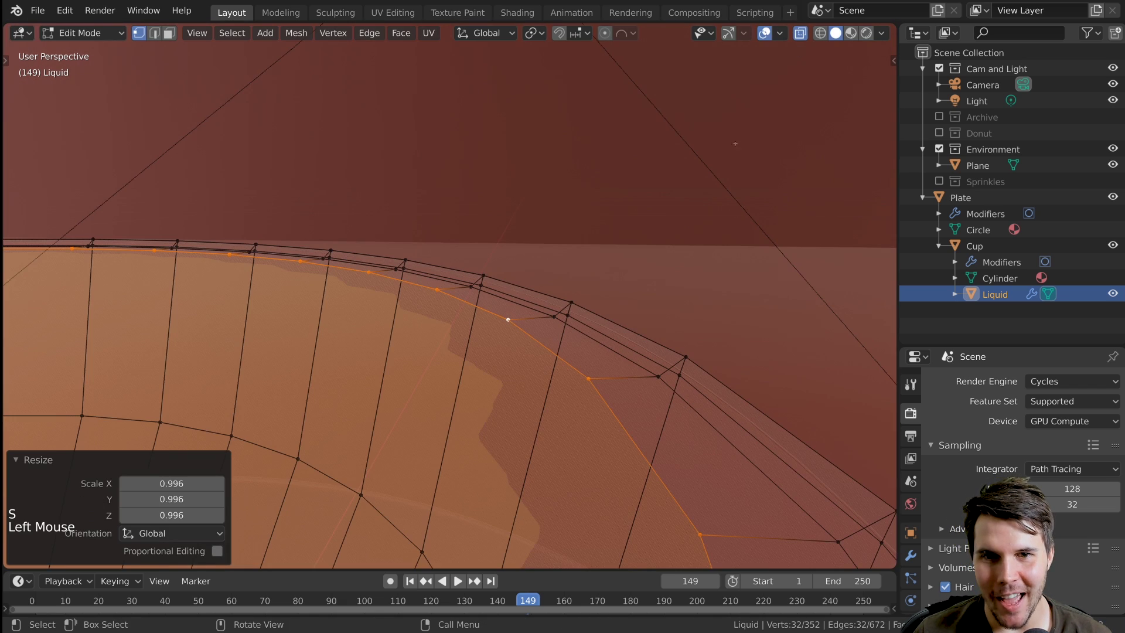
left_click(574, 331, "alt")
left_click(573, 328, "alt+shift")
middle_click_drag(573, 328, 688, 231)
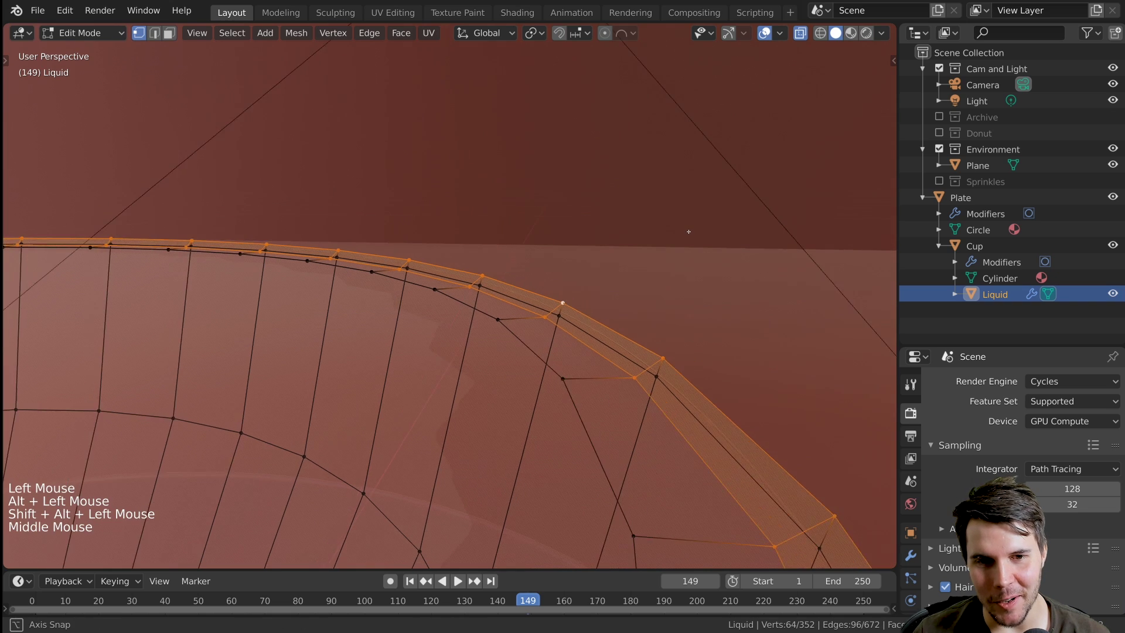
scroll(689, 232, "up", 1)
key("s")
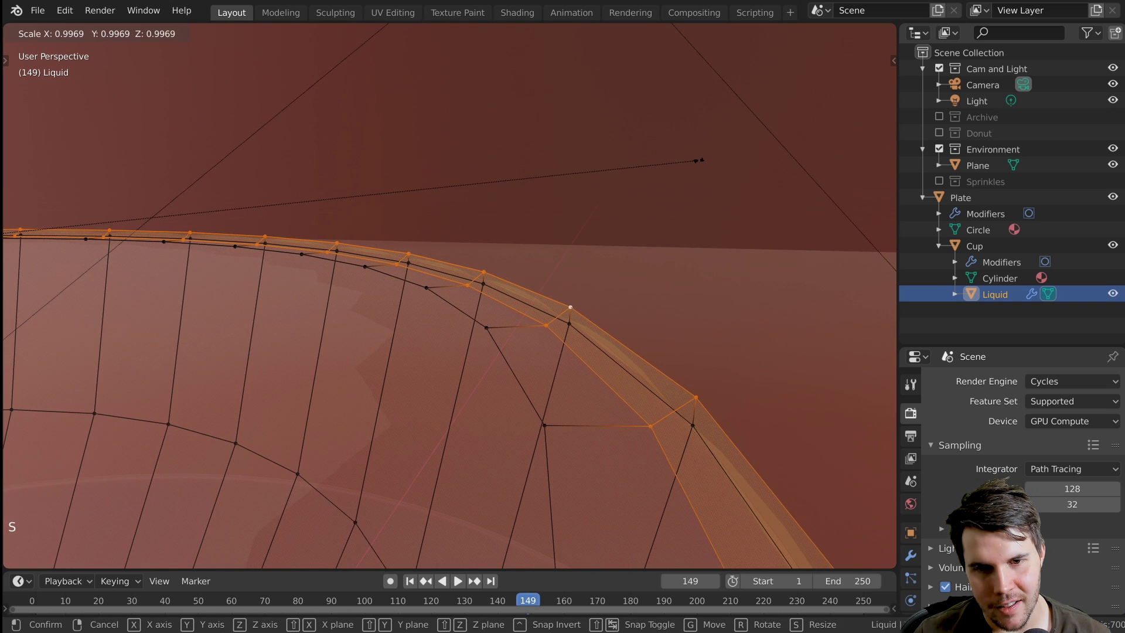
right_click(699, 160)
left_click(586, 337, "alt+shift")
key("s")
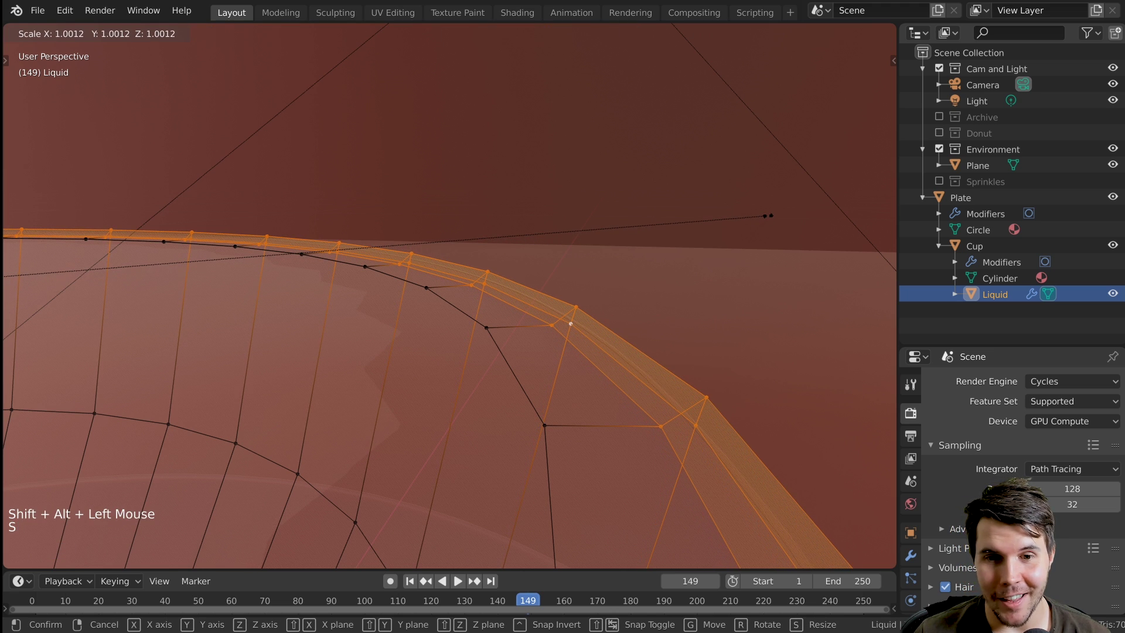
- Check the rim in Object Mode and scale the three outer loops outward again by about 1.0018
key("Tab")
middle_click_drag(763, 221, 723, 249)
scroll(731, 246, "up", 1)
key("Tab")
key("s")
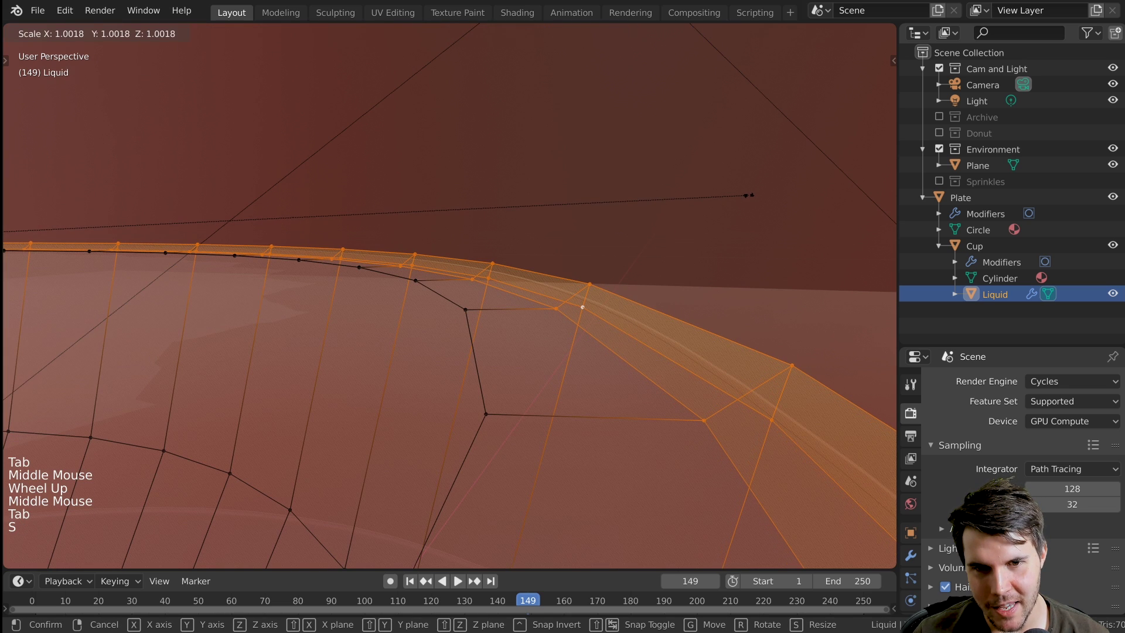
left_click(748, 195)
- Return to Object Mode, deselect everything and turn off X-Ray to examine the liquid's edge against the cup wall
key("Tab")
middle_click_drag(748, 195, 631, 350)
key("alt+a")
scroll(725, 251, "down", 3)
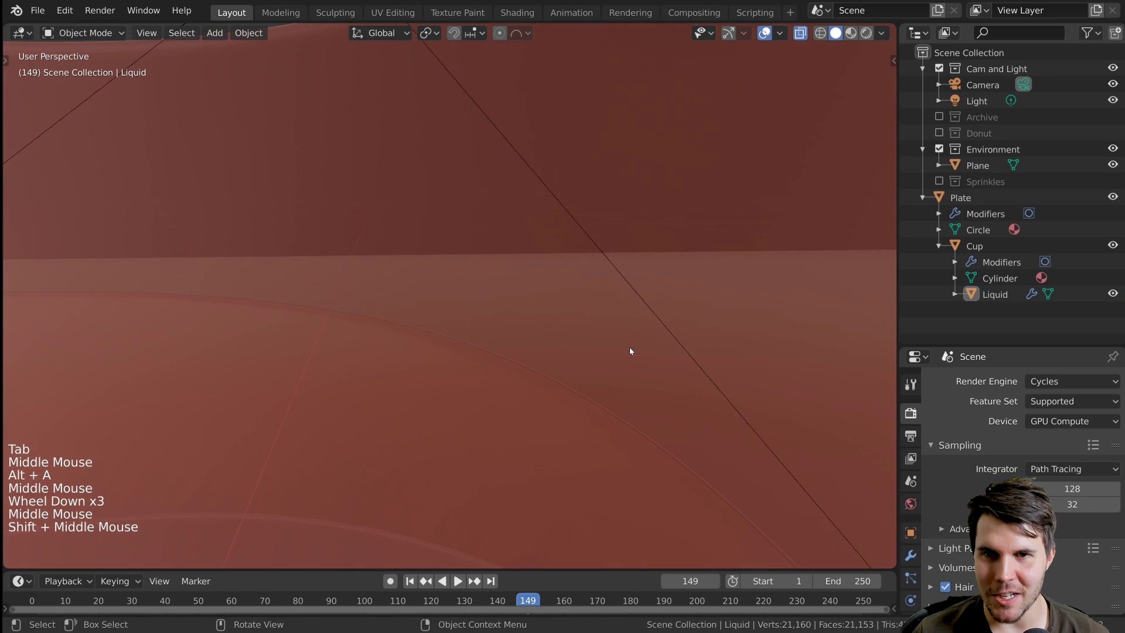
left_click(802, 33)
middle_click_drag(591, 293, 581, 254)
scroll(571, 321, "up", 1)
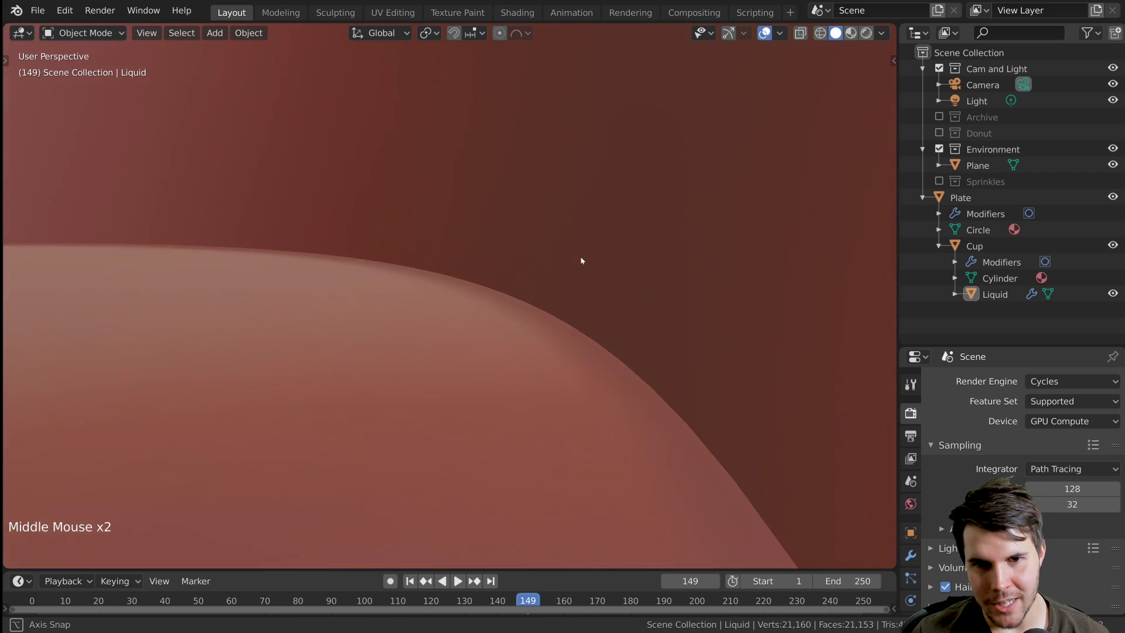
- Finely readjust the scale of the outer rim loops at about 1.000 and inspect the liquid's edge in Object Mode
key("Tab")
key("s")
key("shift")
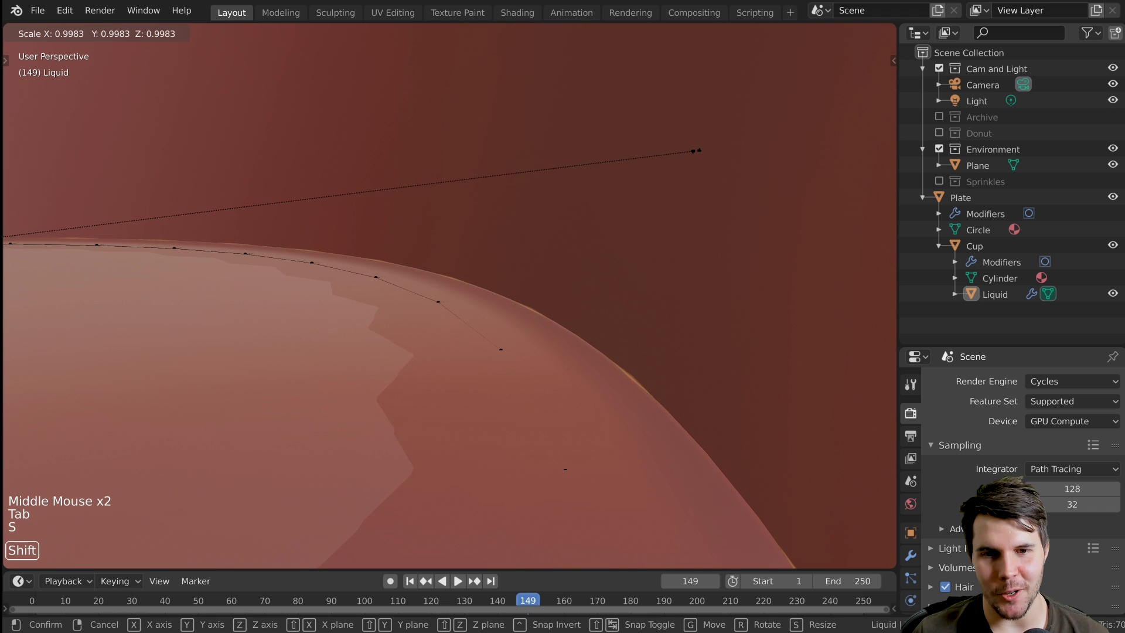
left_click(756, 229)
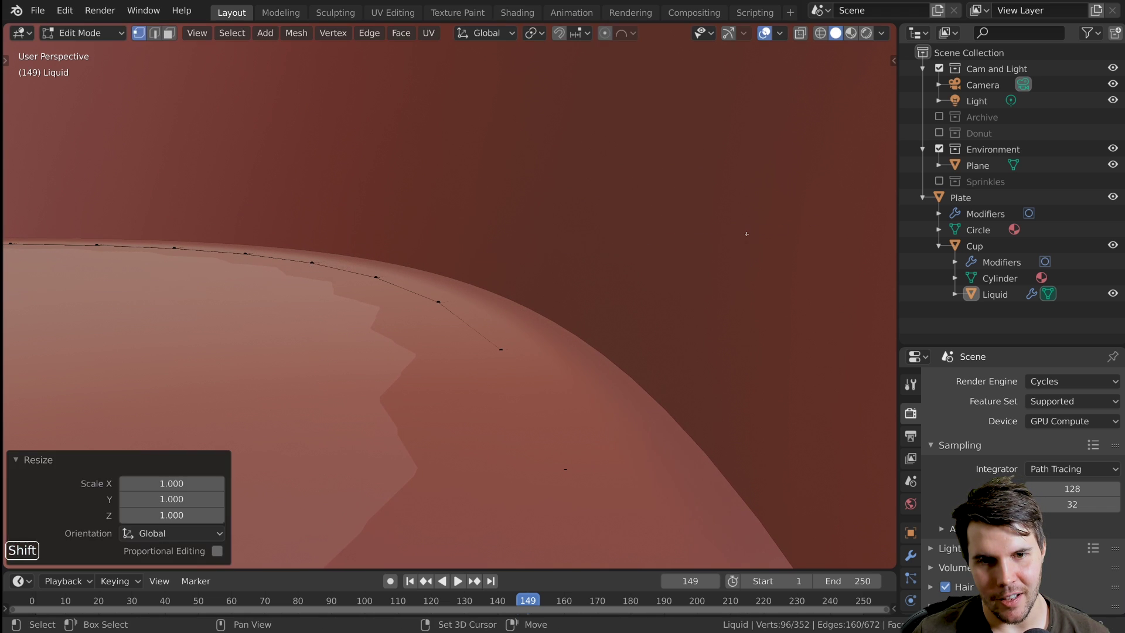
key("Tab")
middle_click_drag(536, 322, 568, 359)
scroll(538, 321, "down", 4)
scroll(708, 349, "down", 1)
scroll(539, 306, "up", 3)
- In wireframe, select the topmost outer edge loop of the Liquid and raise it 0.00115 m along Z, returning to Solid shading
key("Tab")
mouse_move(540, 306)
middle_mouse_down()
mouse_move(563, 269)
mouse_move(515, 258)
middle_mouse_up()
scroll(544, 293, "up", 2)
scroll(563, 270, "down", 2)
key("z")
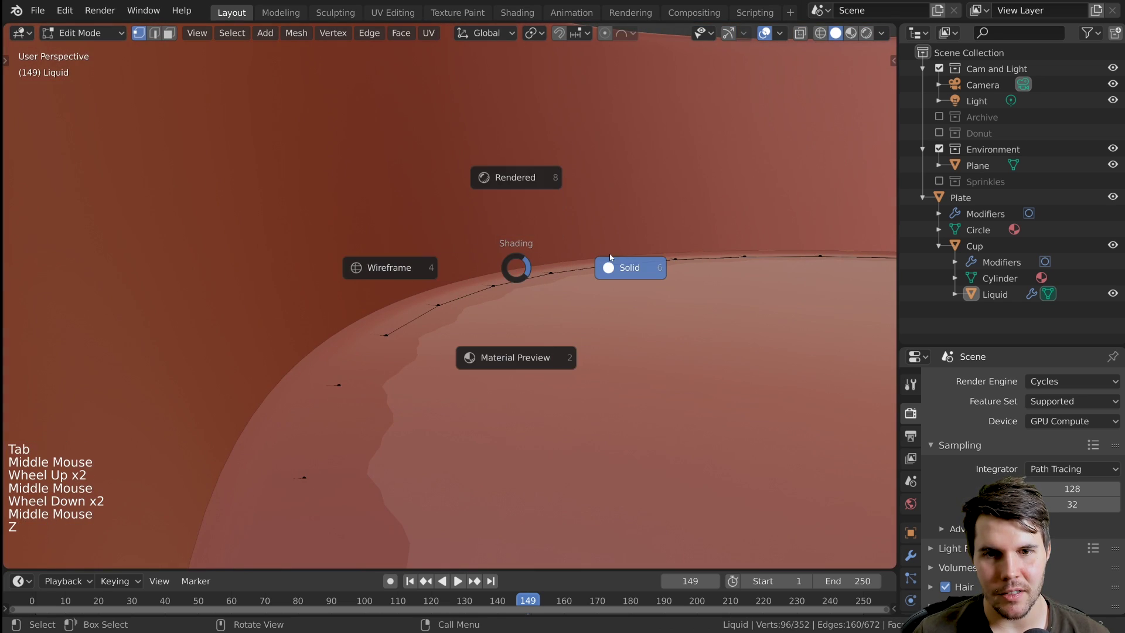
mouse_move(426, 264)
middle_mouse_down()
mouse_move(529, 234)
mouse_move(512, 241)
middle_mouse_up()
left_click(463, 263, "alt")
key("g")
key("z")
left_click(484, 241)
key("z")
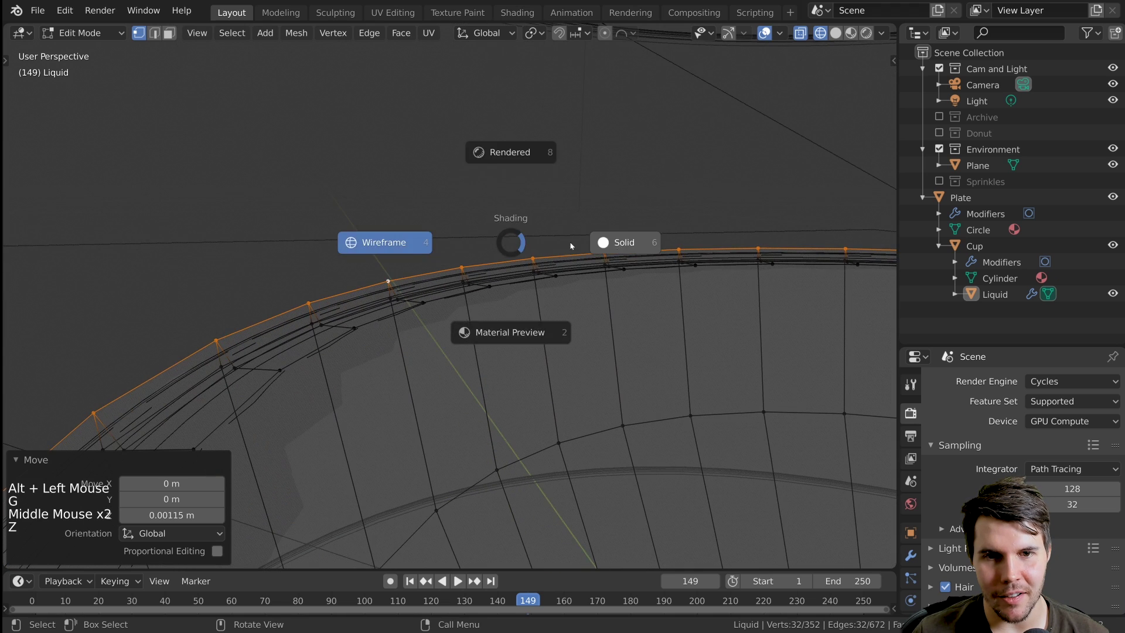
left_click(632, 244)
- Scale the raised outer loop outward by about 1.002 and inspect the meniscus in Object Mode
middle_click_drag(633, 244, 703, 222)
key("s")
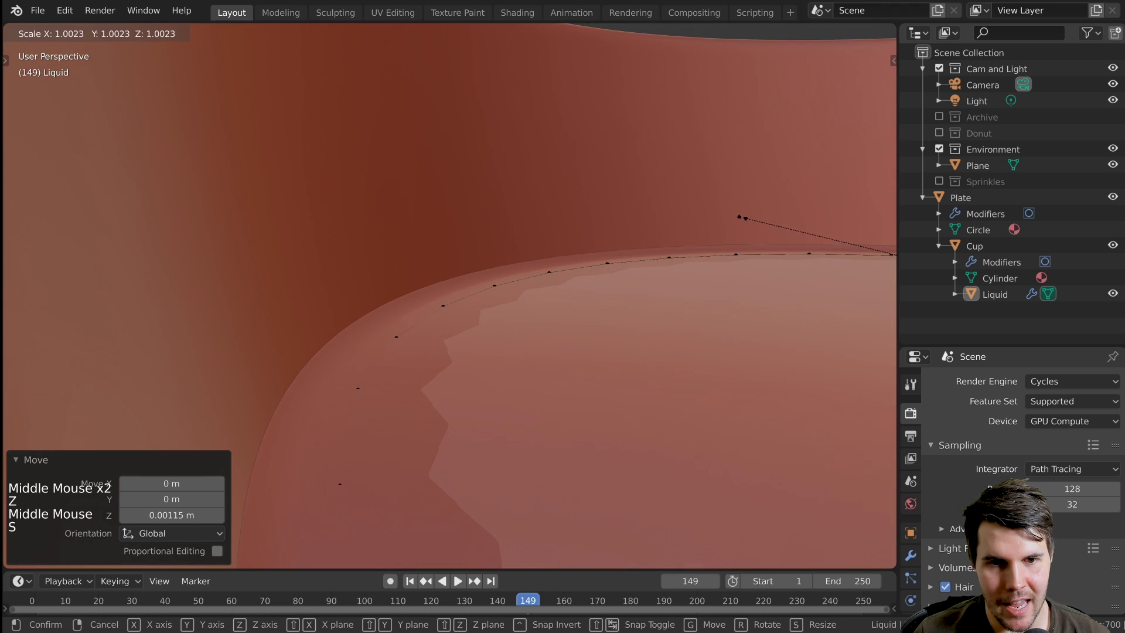
key("Tab")
scroll(568, 283, "down", 3)
middle_click_drag(711, 265, 451, 297)
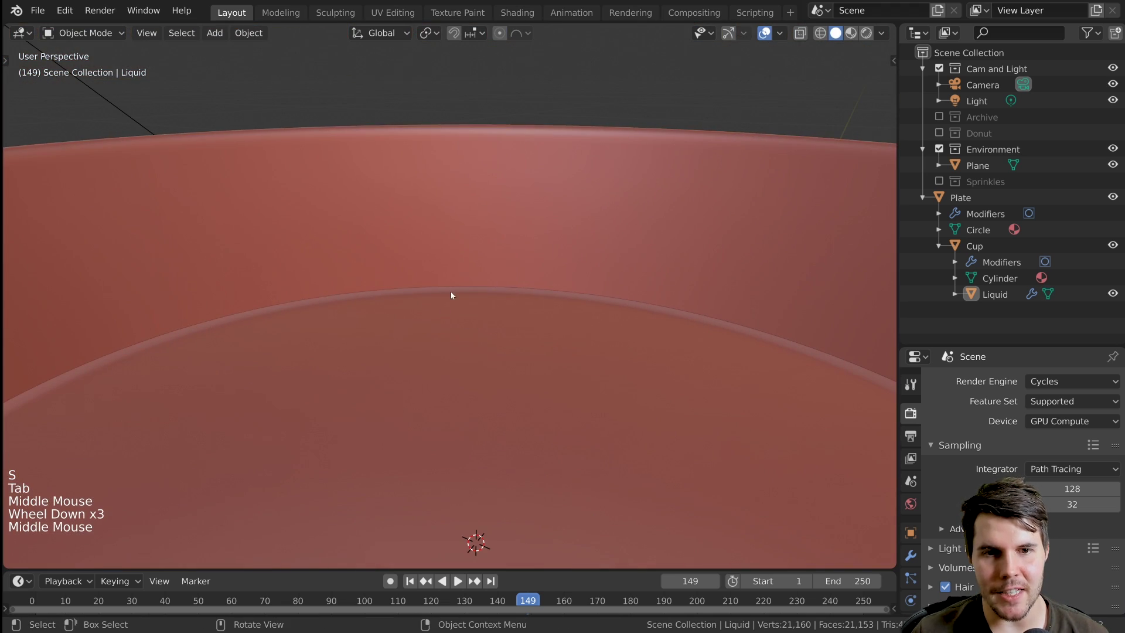
scroll(516, 338, "down", 1)
scroll(463, 334, "up", 2)
- Show the Liquid's mesh in wireframe and select the edge loops around its rim to examine their spacing
key("Tab")
key("z")
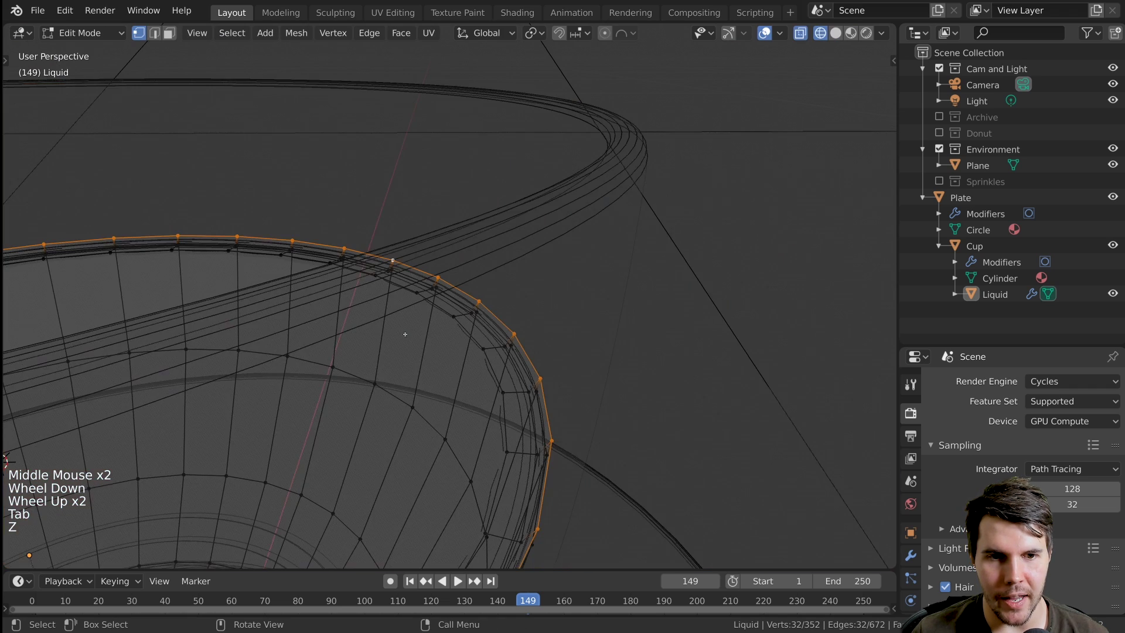
middle_click_drag(402, 329, 386, 258)
scroll(440, 354, "up", 5)
left_click(475, 319, "alt")
left_click(476, 320, "alt")
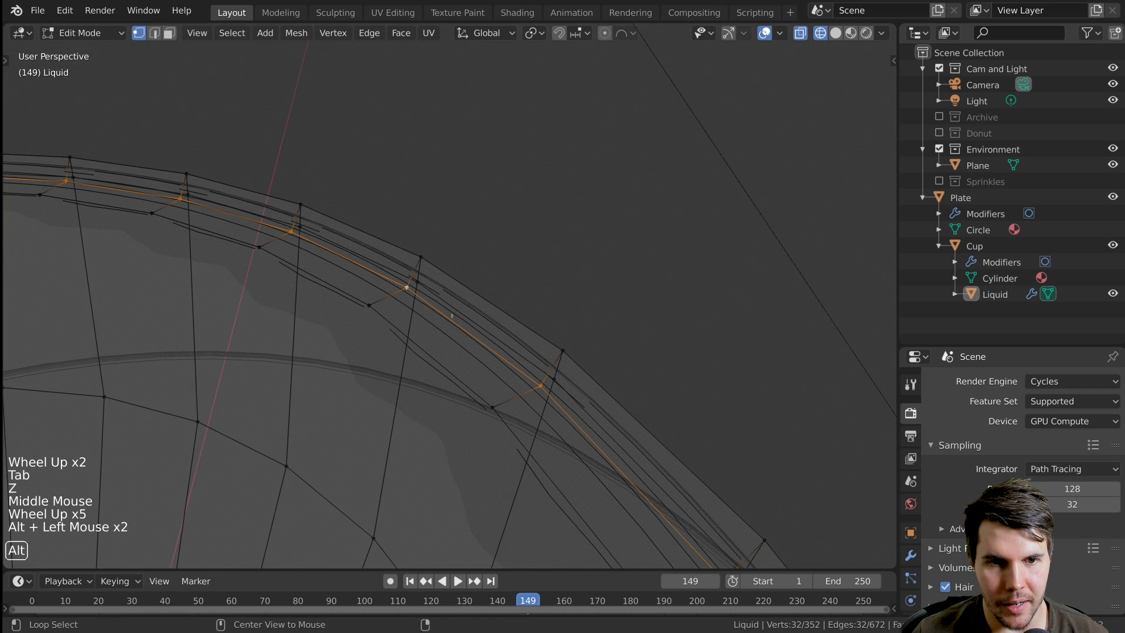
left_click(477, 322, "alt")
scroll(477, 321, "down", 4)
middle_click_drag(478, 322, 530, 301)
scroll(457, 313, "up", 4)
left_click(432, 303, "alt+shift")
left_click(420, 343, "alt+shift")
- Leave Edit Mode, deselect everything and examine the liquid in the glass cup with Rendered shading
key("Tab")
scroll(520, 271, "down", 4)
scroll(530, 300, "down", 6)
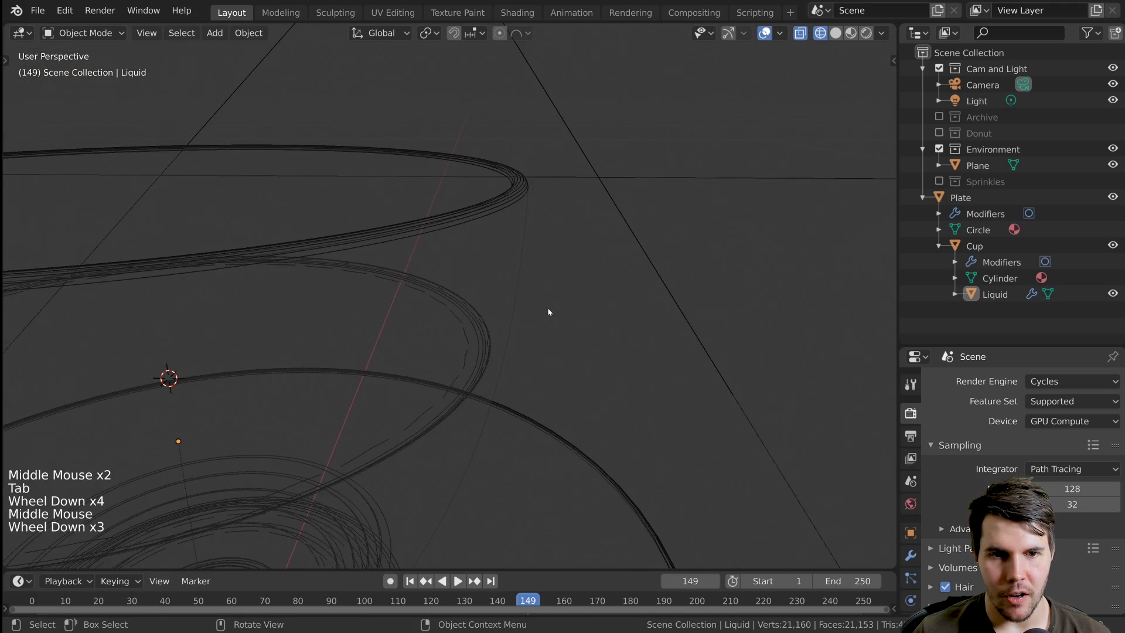
key("z")
key("alt+a")
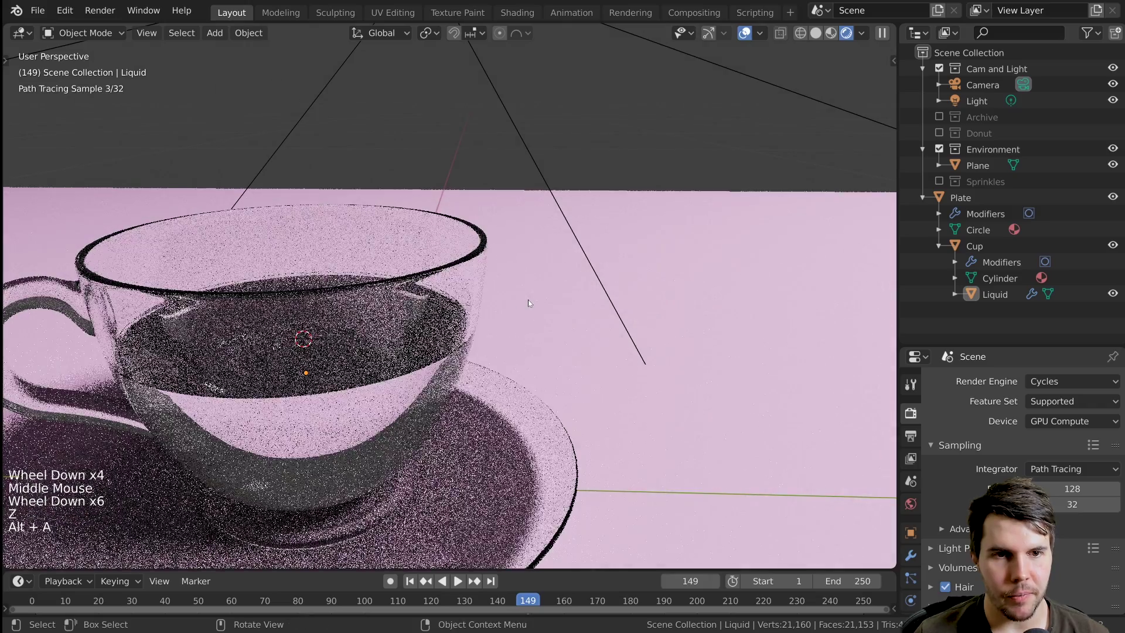
middle_click_drag(528, 303, 602, 316)
scroll(609, 333, "up", 2)
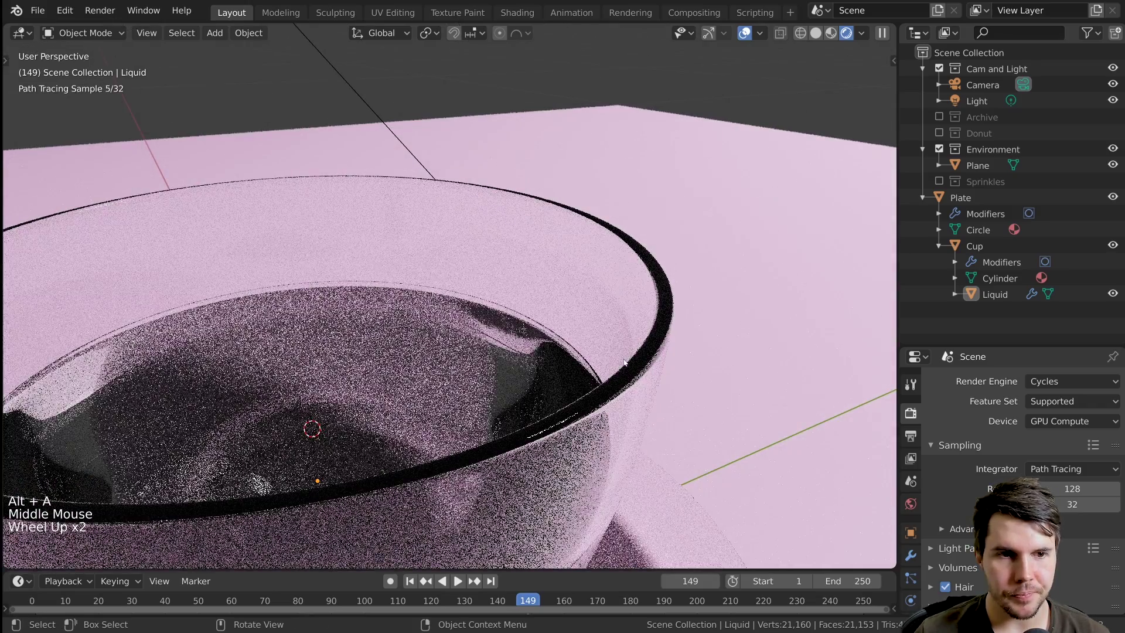
scroll(623, 357, "down", 3)
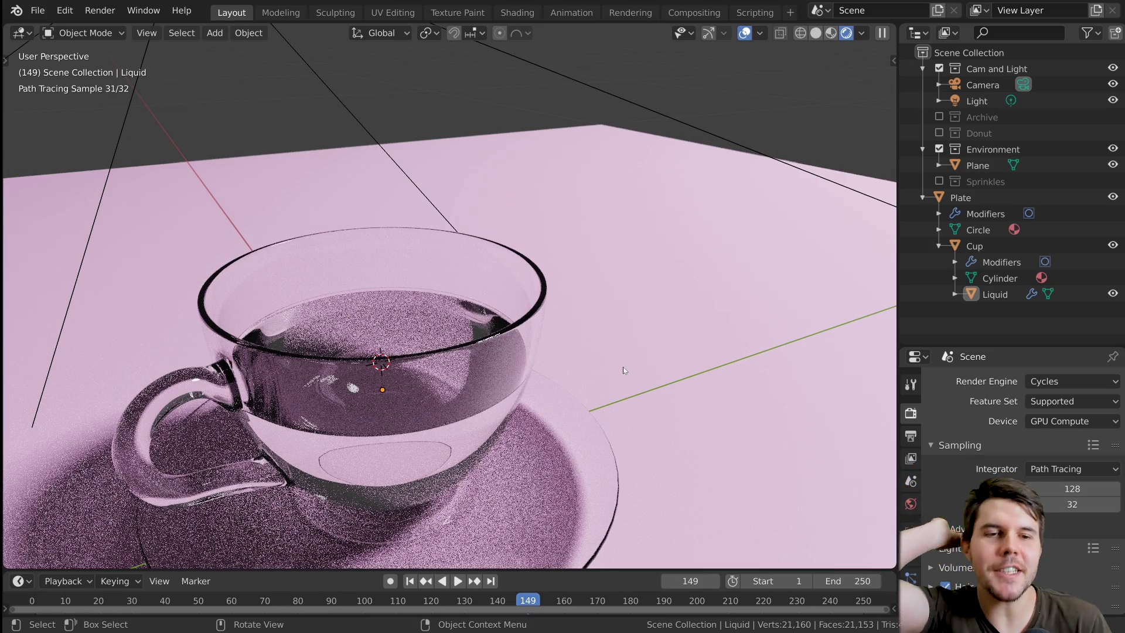
- Switch to the camera view, render the image and inspect the liquid in the finished result
key("KP_0")
scroll(623, 367, "down", 3)
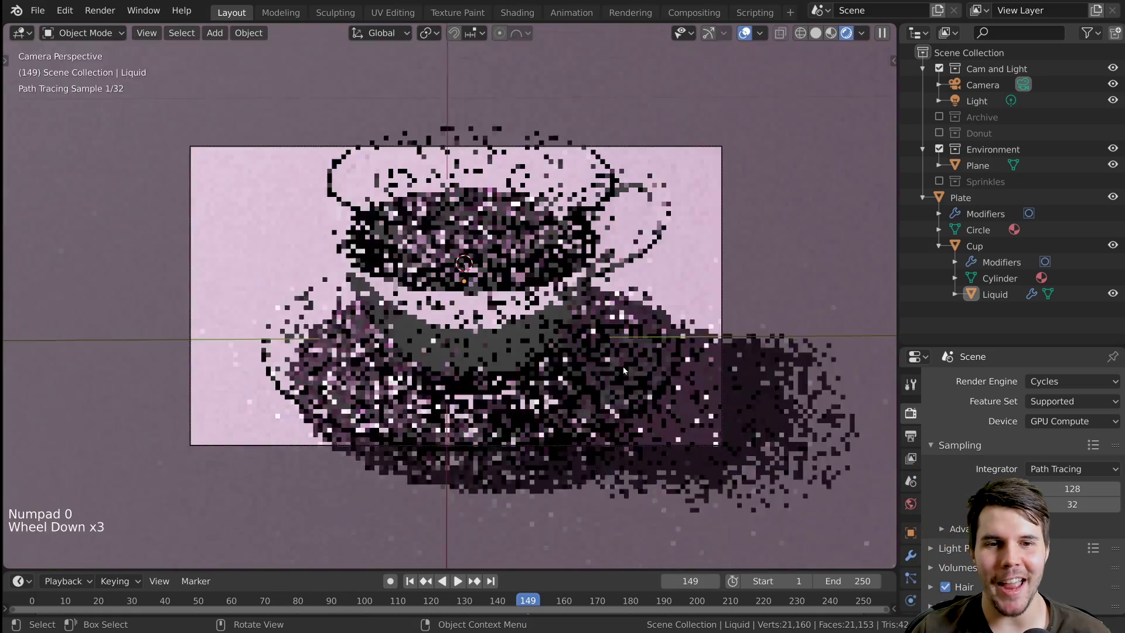
key("z")
key("F12")
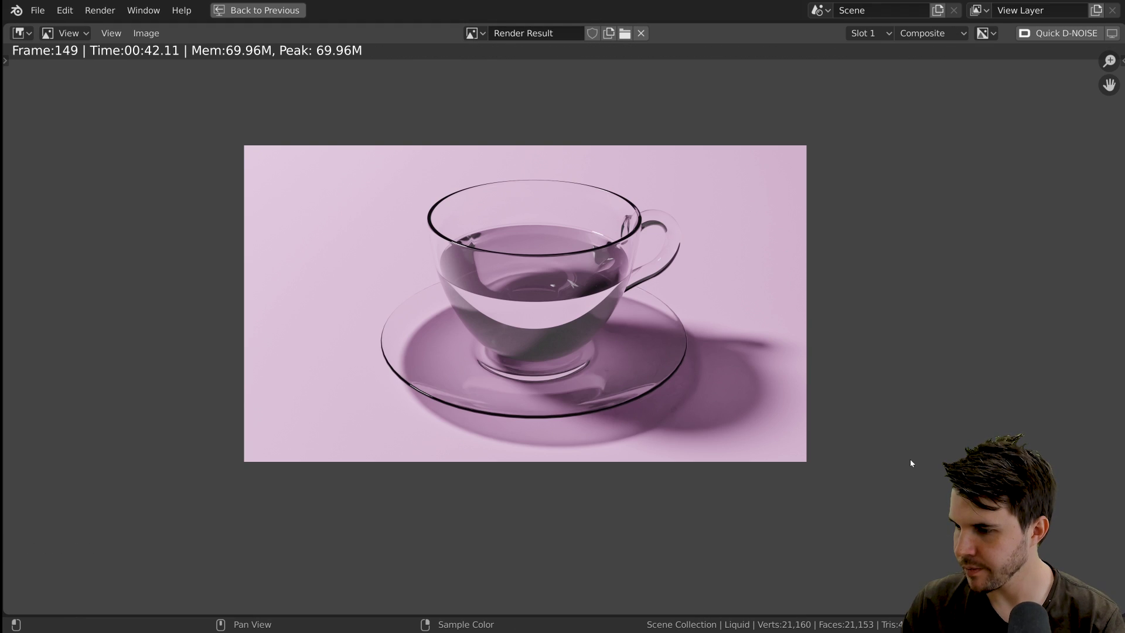
left_click(856, 459)
scroll(856, 459, "up", 2)
middle_click_drag(757, 373, 768, 409)
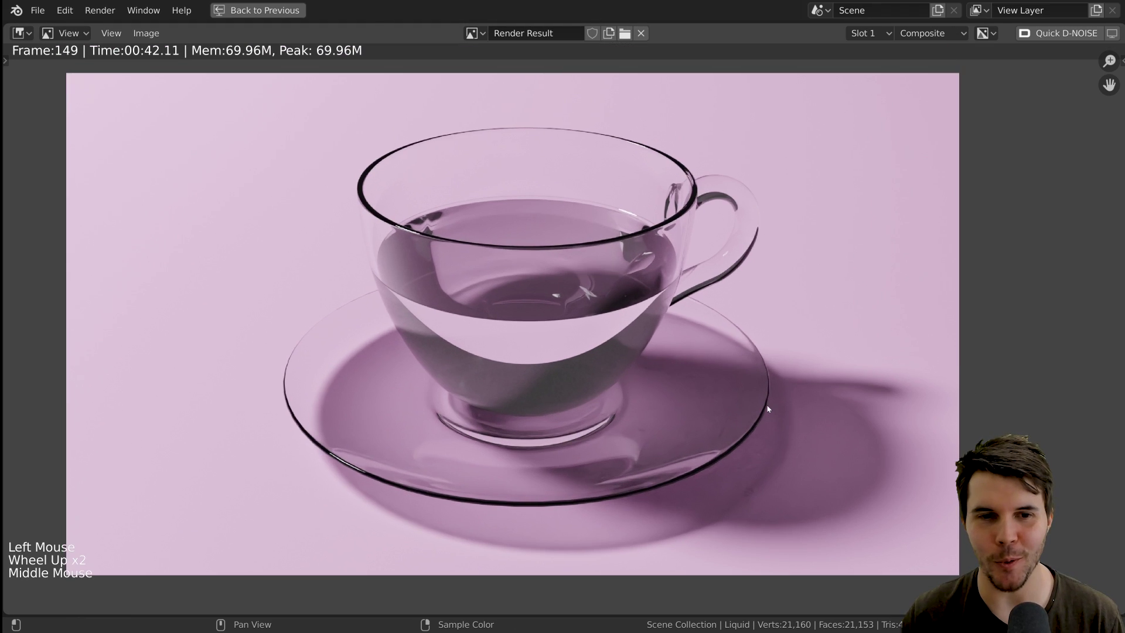
scroll(768, 408, "down", 2)
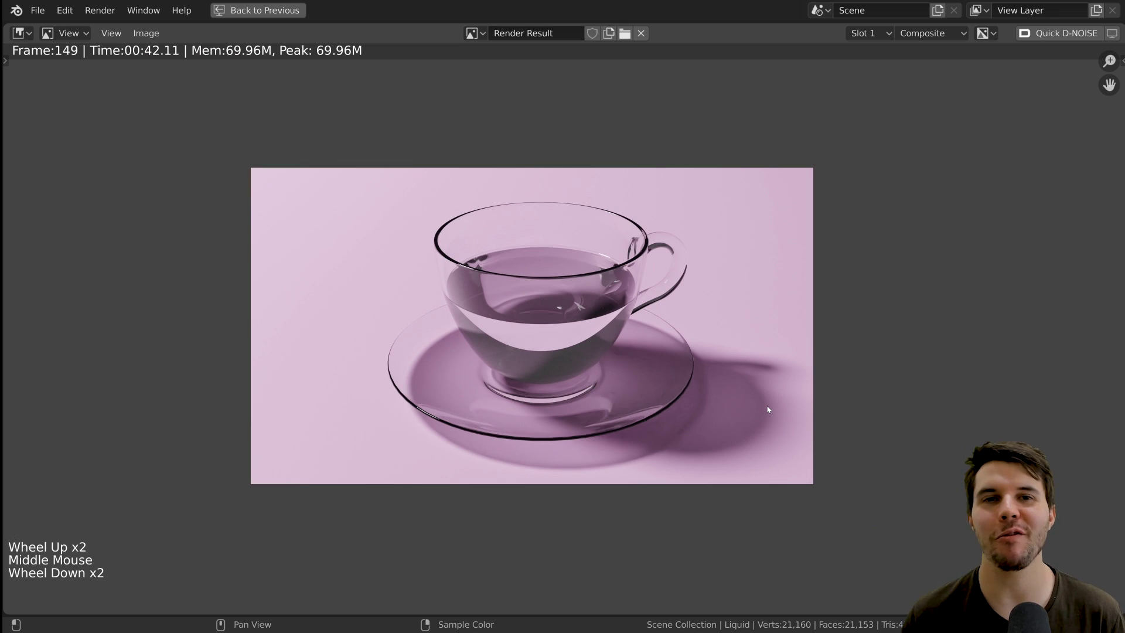